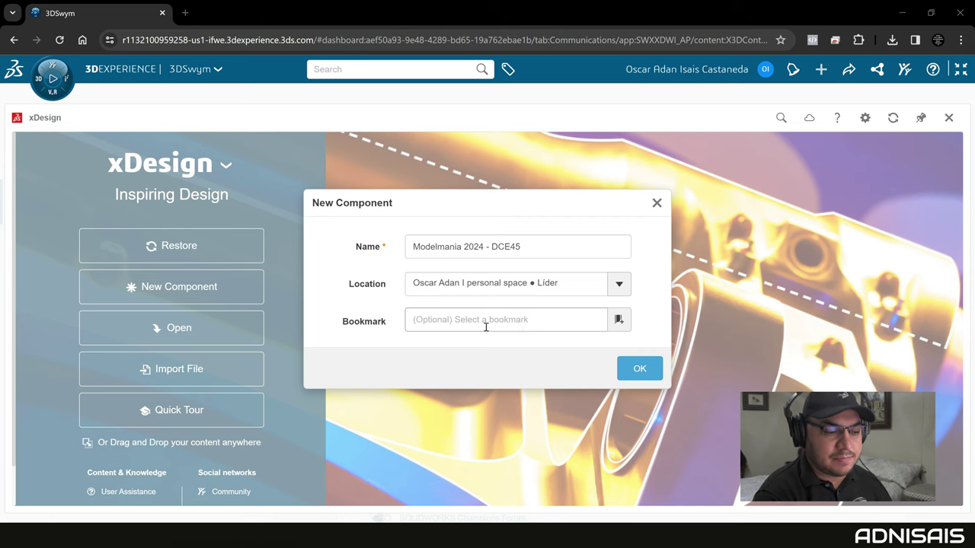
Step: Create the new component named 'Modelmania 2024 - DCE45'
left_click(651, 372)
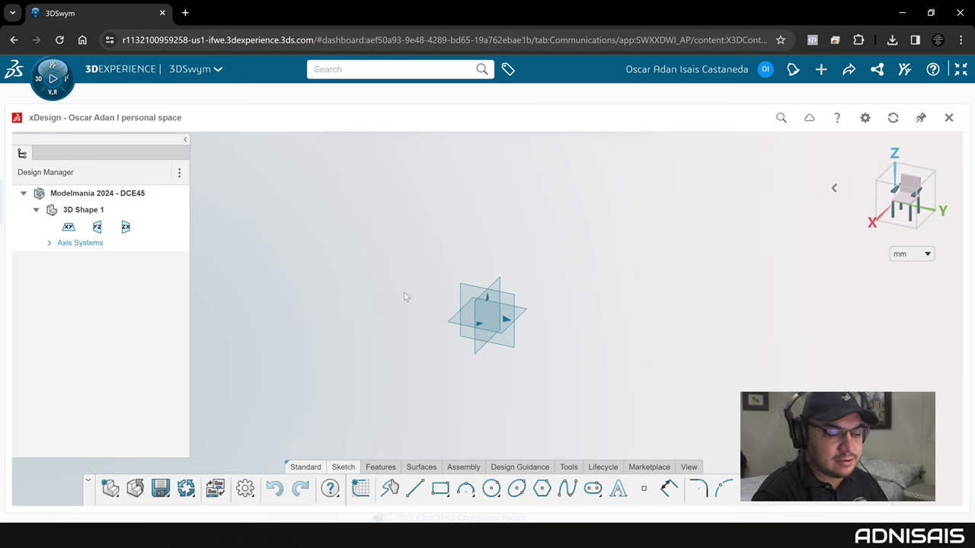
Step: Start a sketch on the YZ plane and draw a single horizontal line
left_click(469, 289)
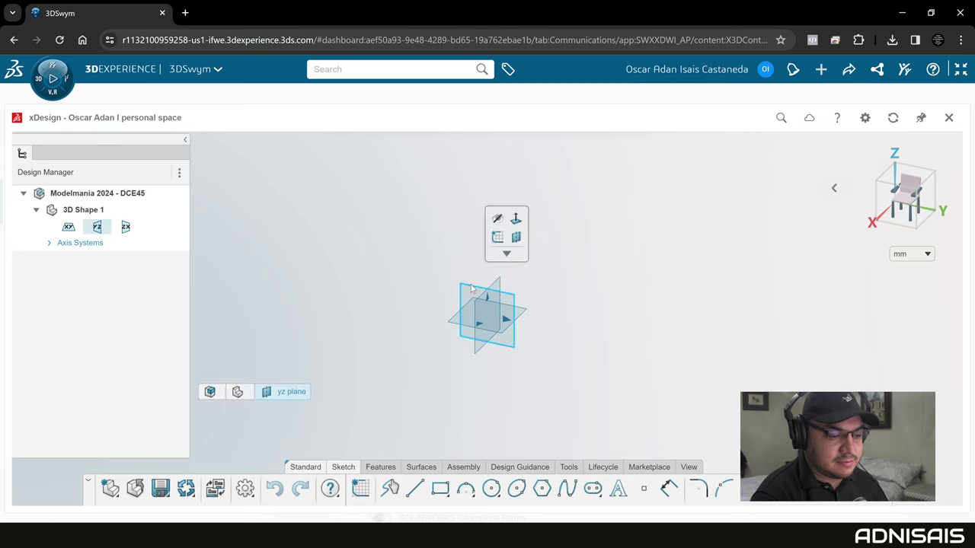
left_click(497, 237)
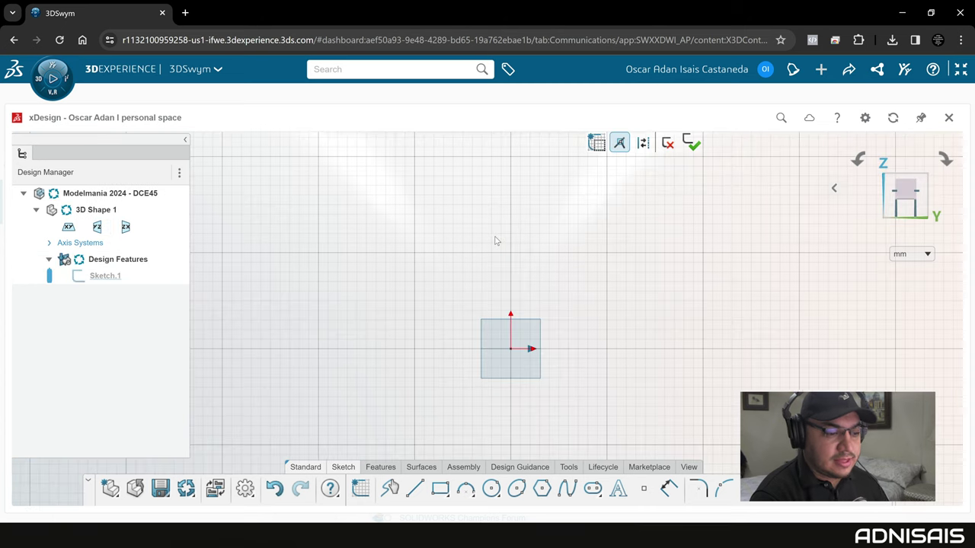
left_click(413, 488)
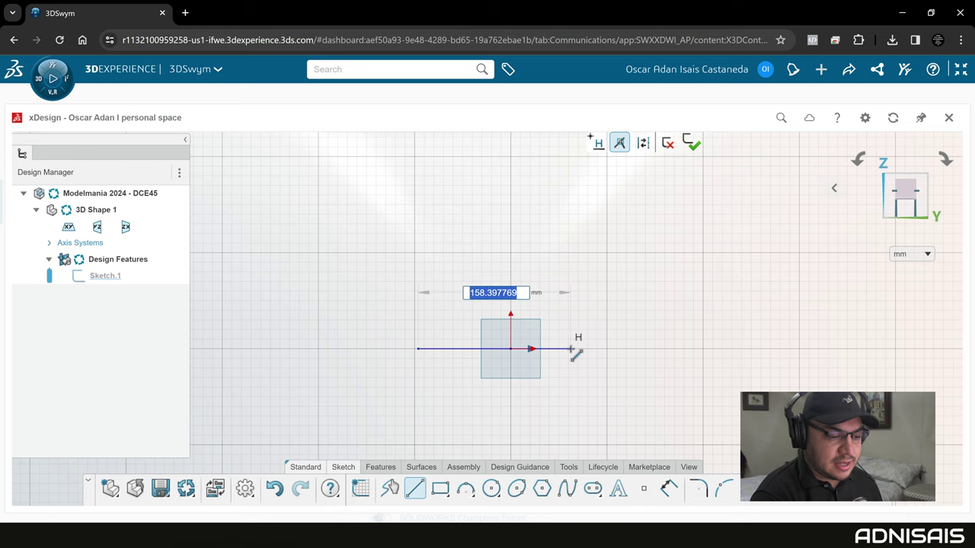
left_click(571, 348)
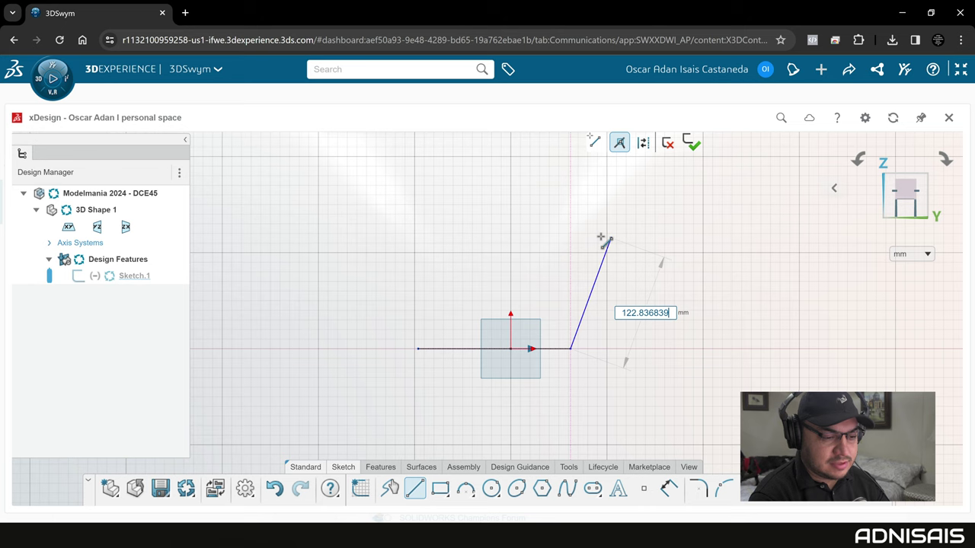
key("Escape")
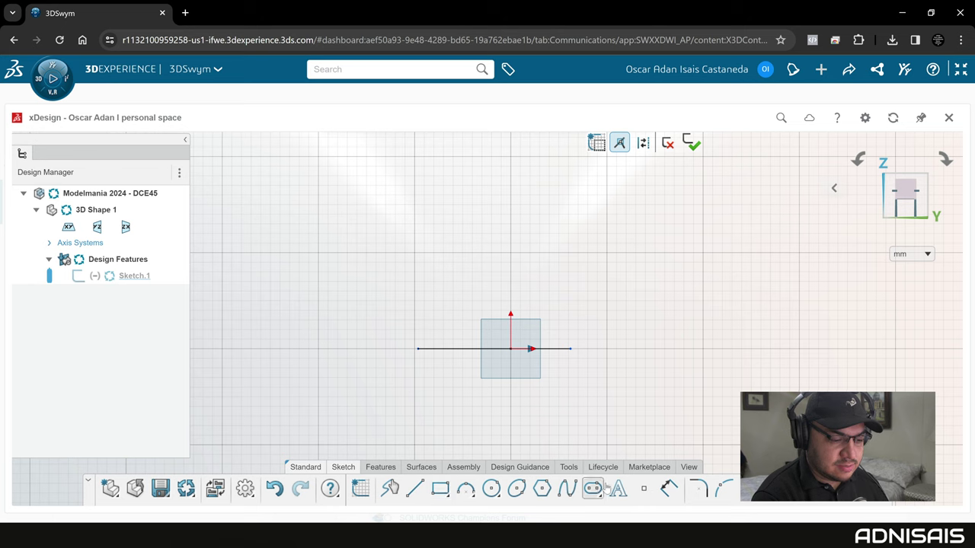
Step: Dimension the line 80 mm long, its left end 60 mm from the vertical axis
left_click(668, 487)
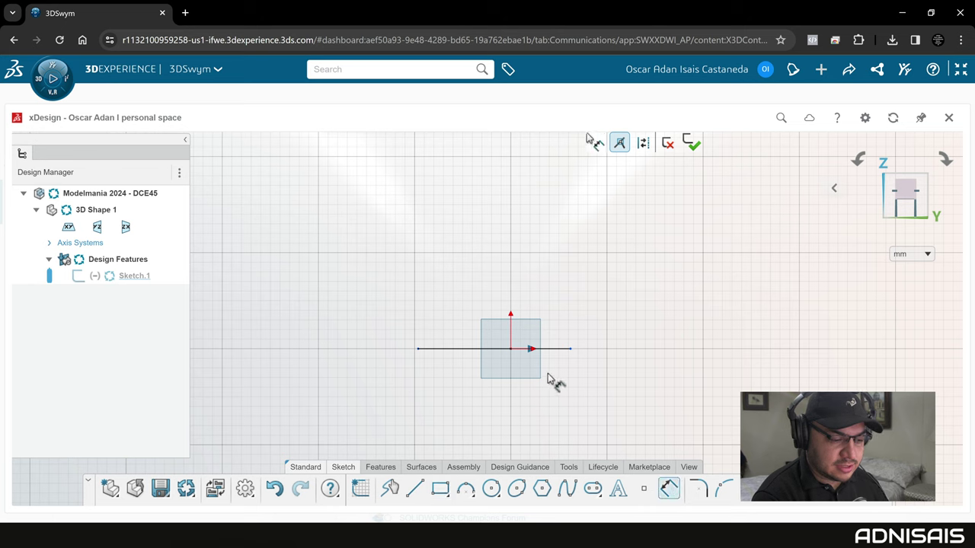
left_click(561, 349)
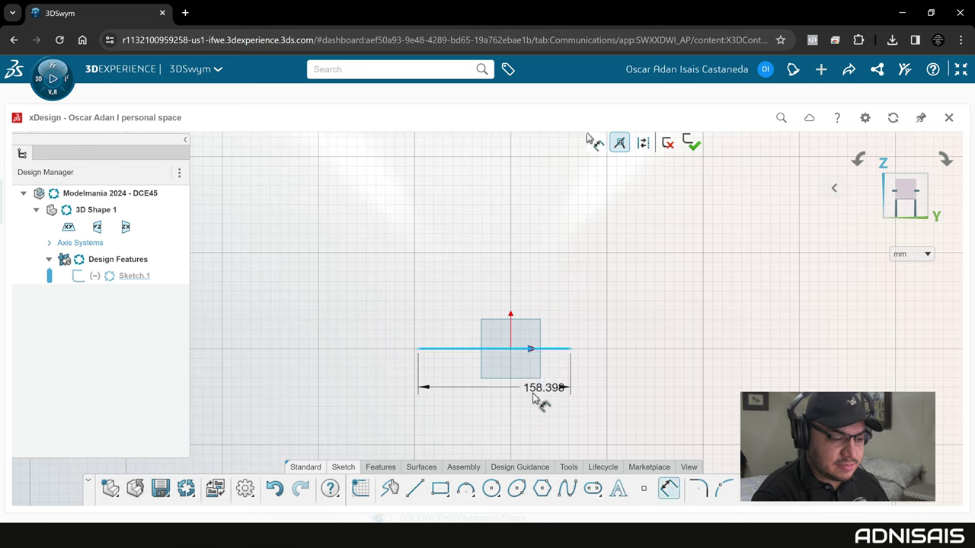
left_click(537, 398)
type("80")
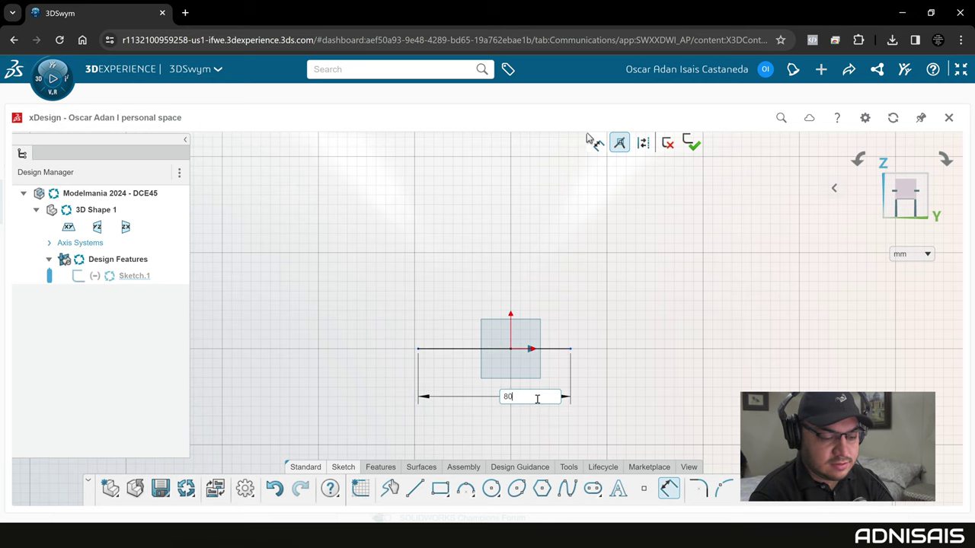
key("Return")
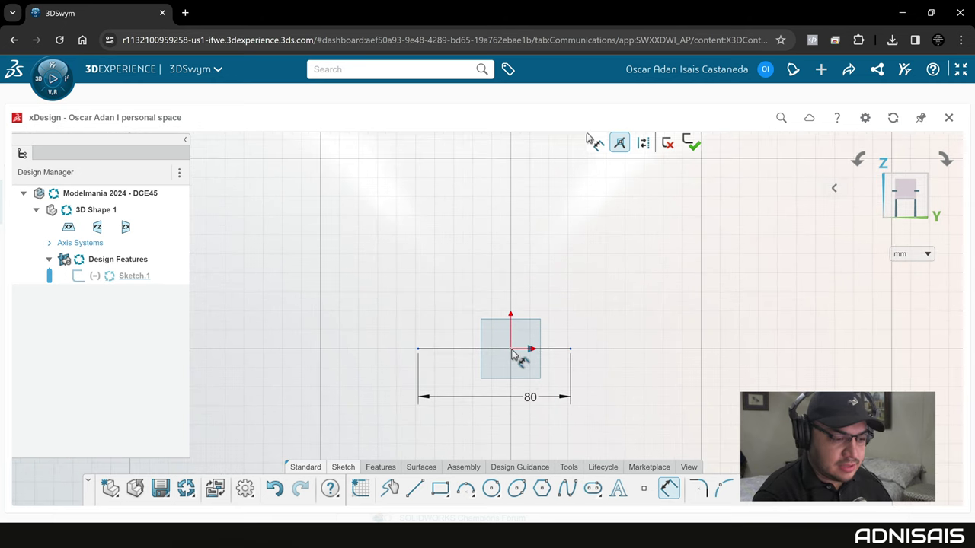
left_click(418, 349)
left_click(461, 374)
type("60")
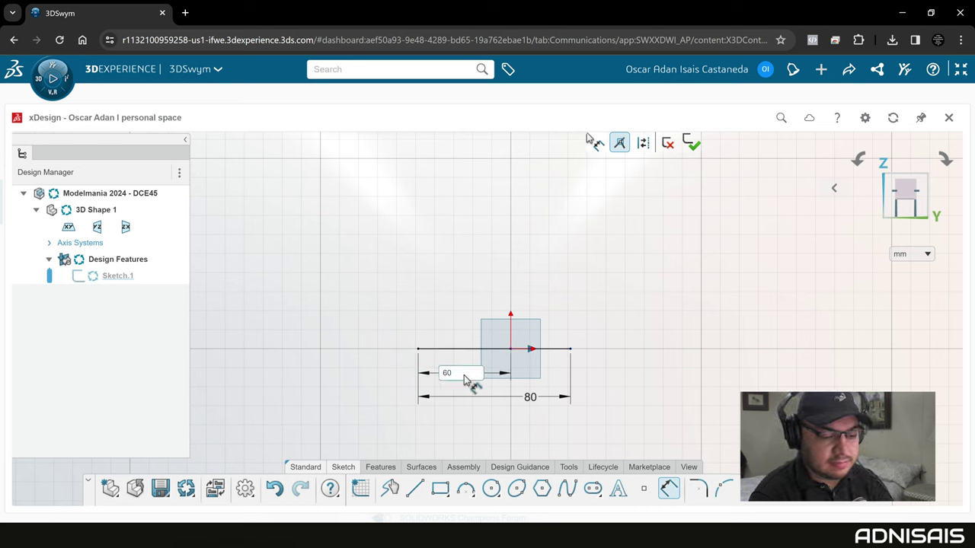
key("Return")
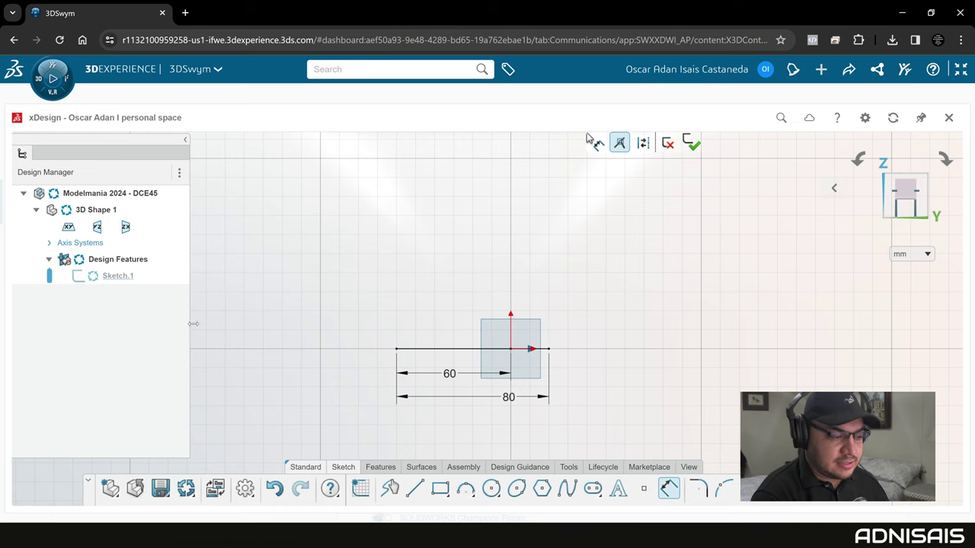
left_click(378, 467)
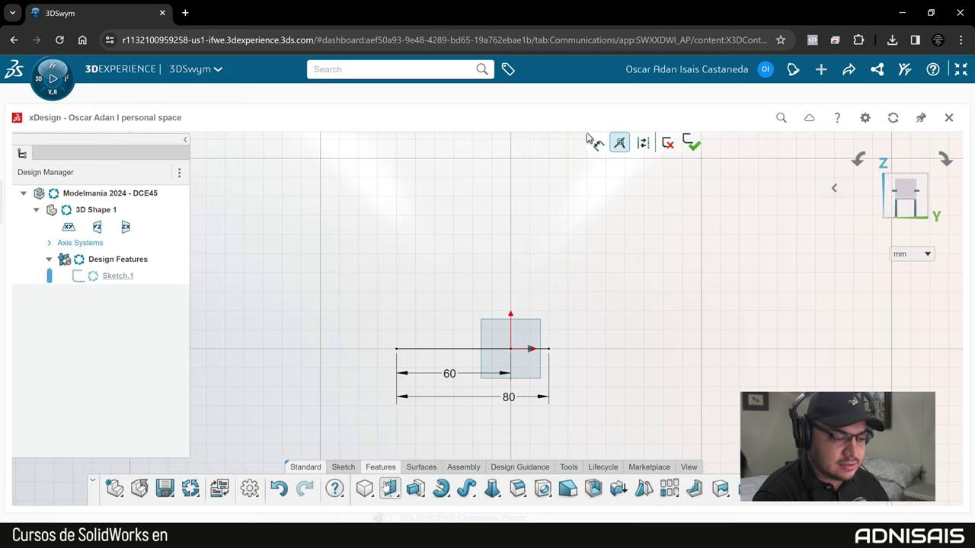
Step: Extrude the line symmetrically about the sketch plane (Midplane) to 30 mm
left_click(415, 488)
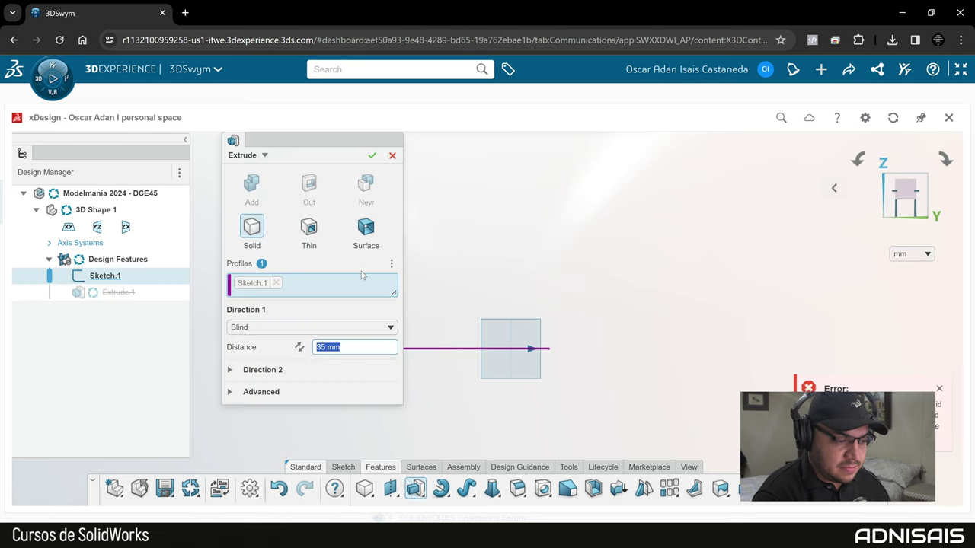
left_click(280, 333)
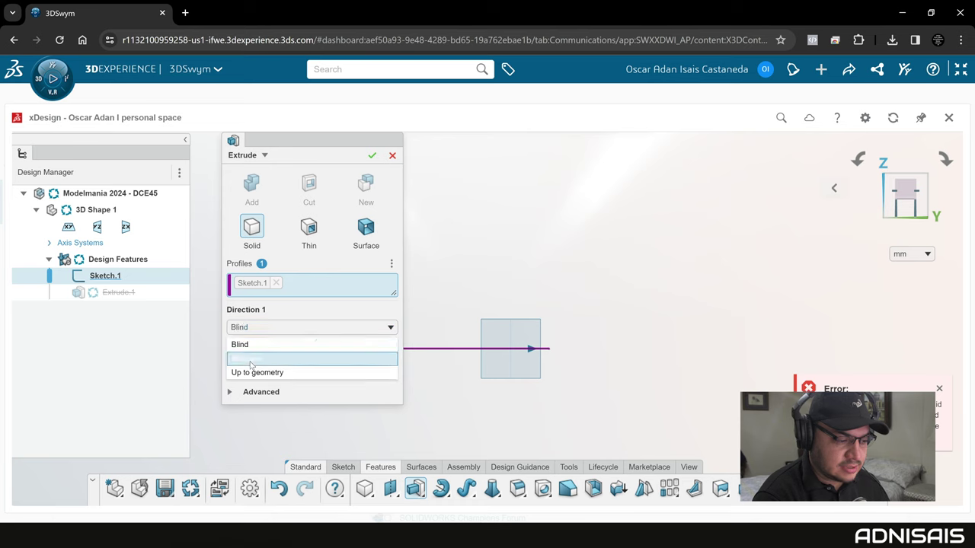
left_click(245, 358)
type("3")
key("Return")
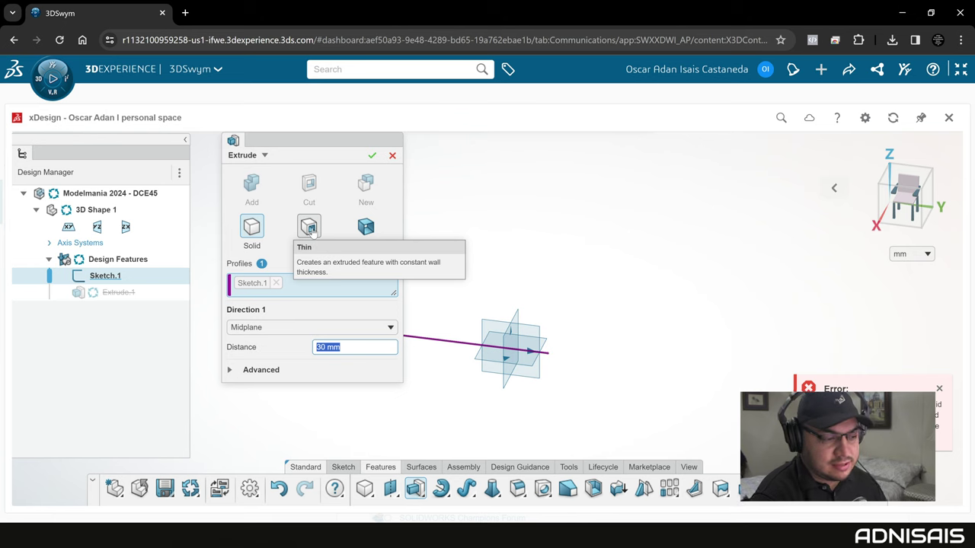
Step: Make the extrusion thin with 5 mm wall, flipped to the other side, and accept
left_click(309, 228)
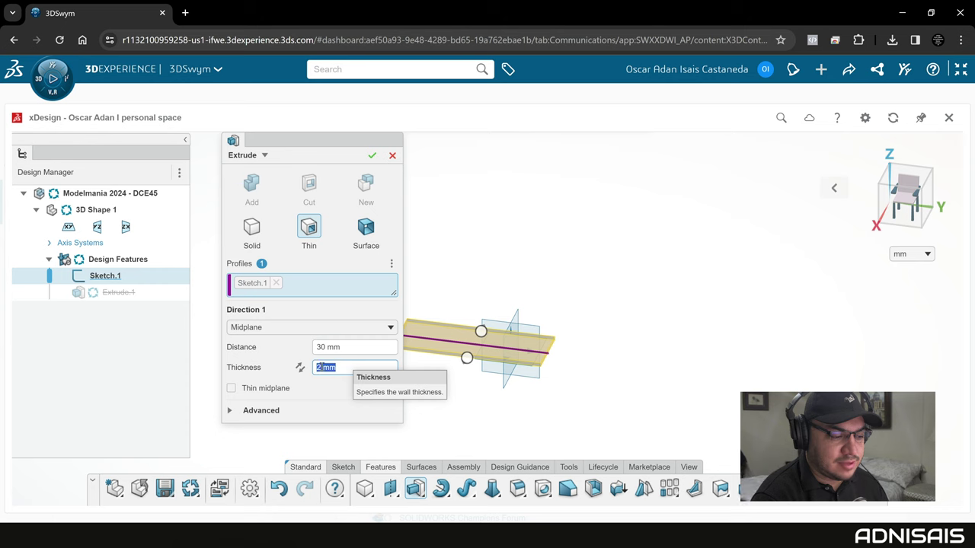
type("5")
left_click(347, 352)
mouse_move(583, 385)
middle_mouse_down()
mouse_move(580, 333)
mouse_move(587, 343)
middle_mouse_up()
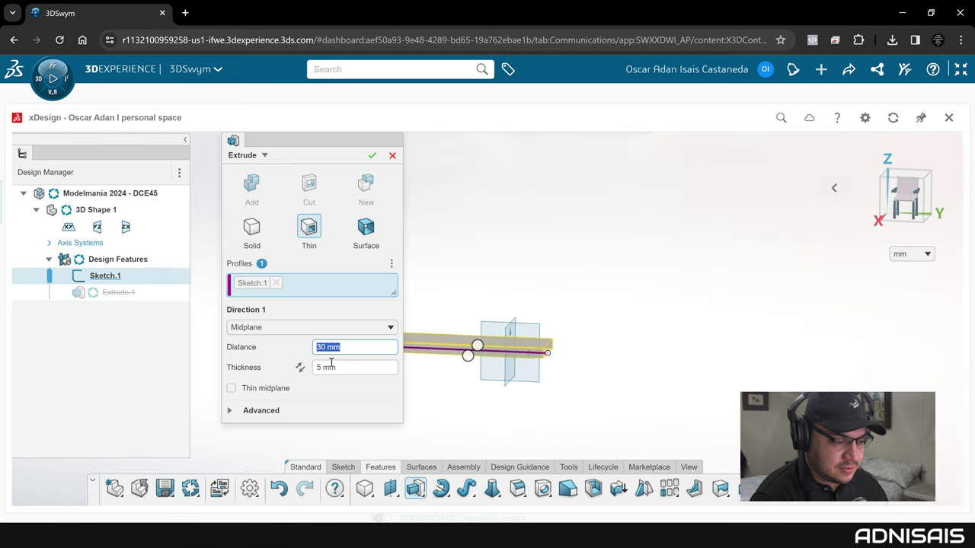
left_click(301, 368)
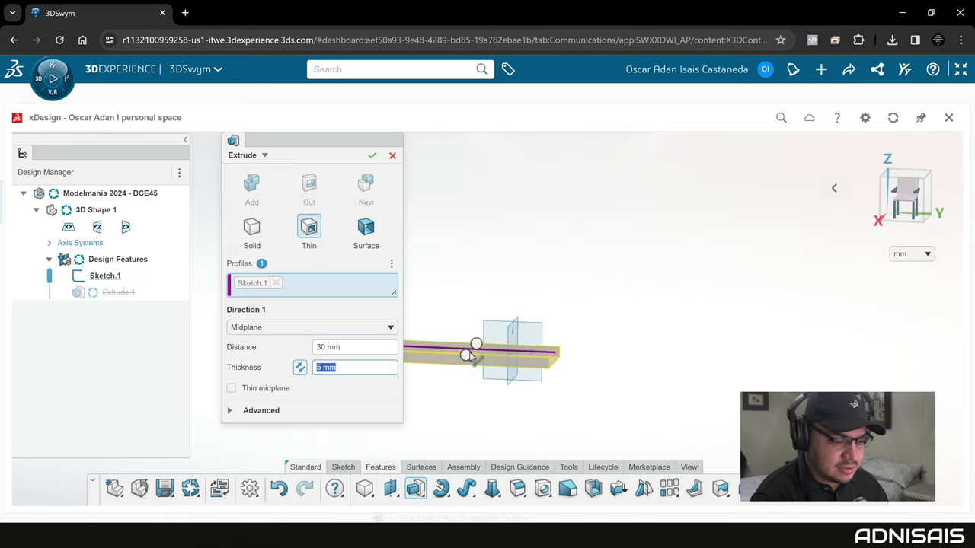
left_click(372, 155)
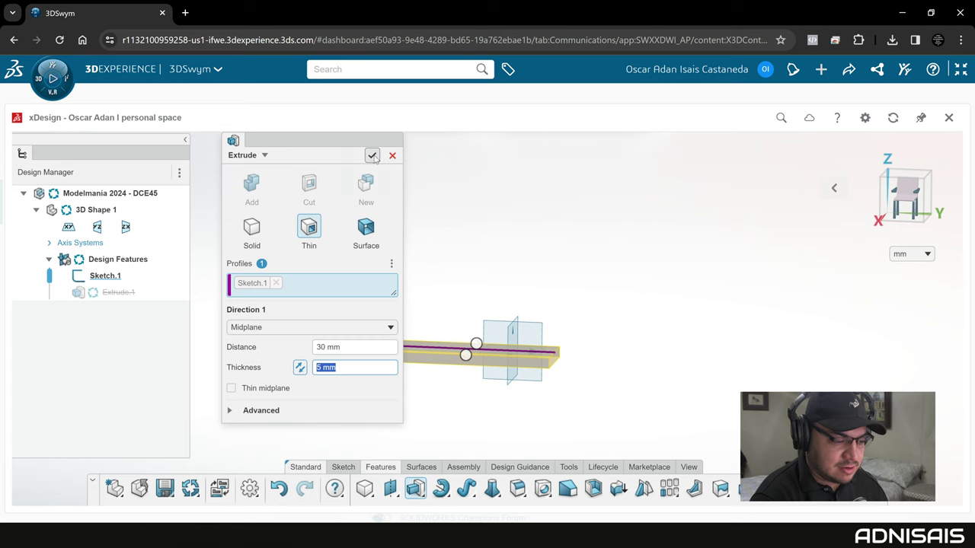
left_click(373, 155)
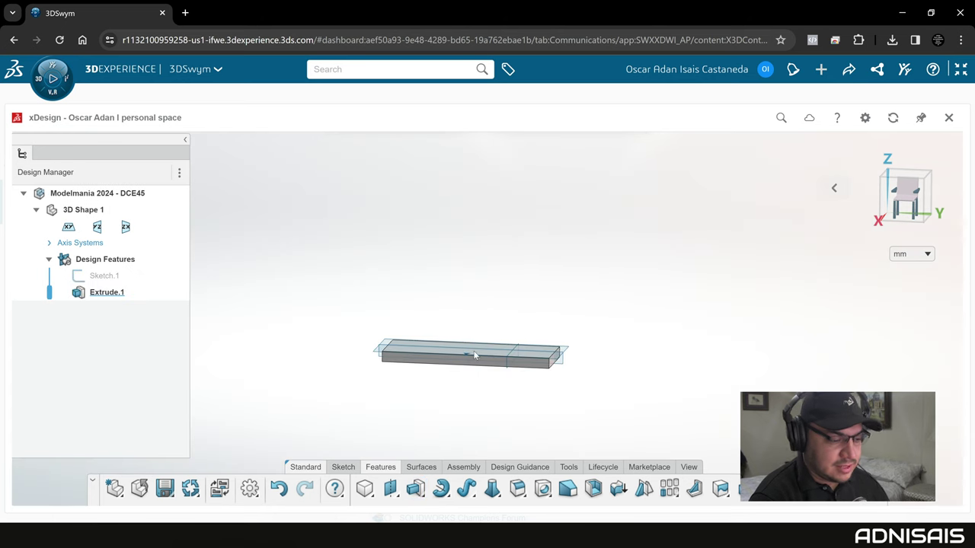
mouse_move(441, 389)
middle_mouse_down()
mouse_move(419, 396)
mouse_move(448, 376)
mouse_move(498, 372)
middle_mouse_up()
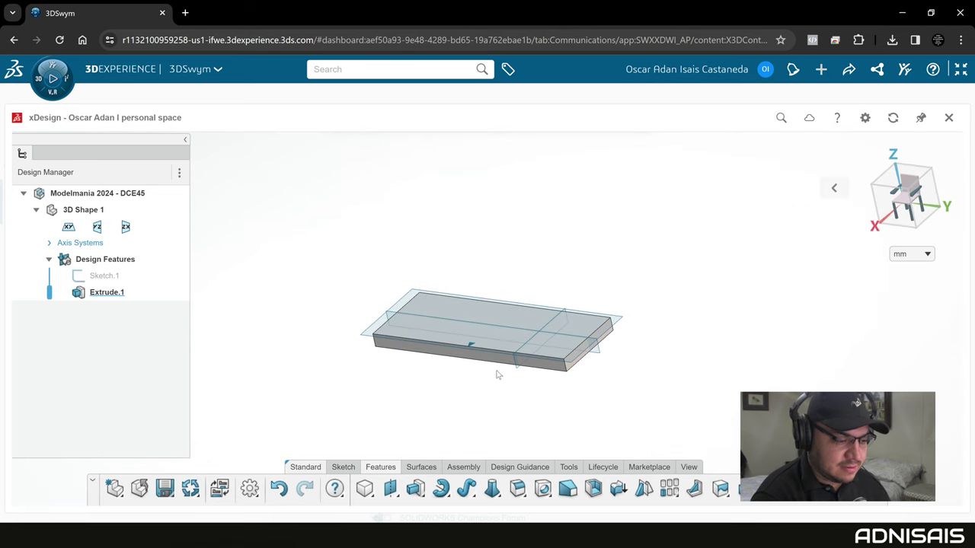
Step: Sketch a 20 mm circle centred on the origin on the plate's top face
left_click(499, 310)
left_click(531, 263)
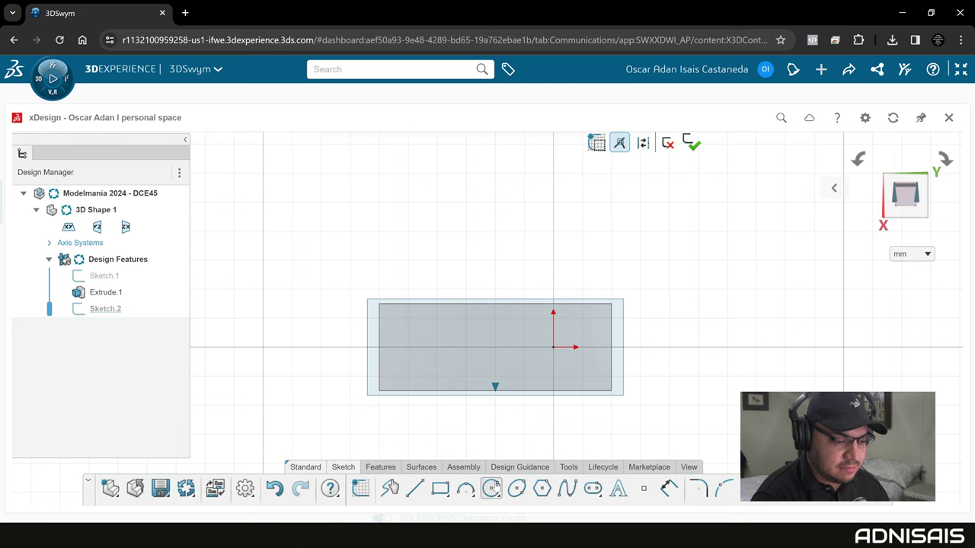
left_click(553, 347)
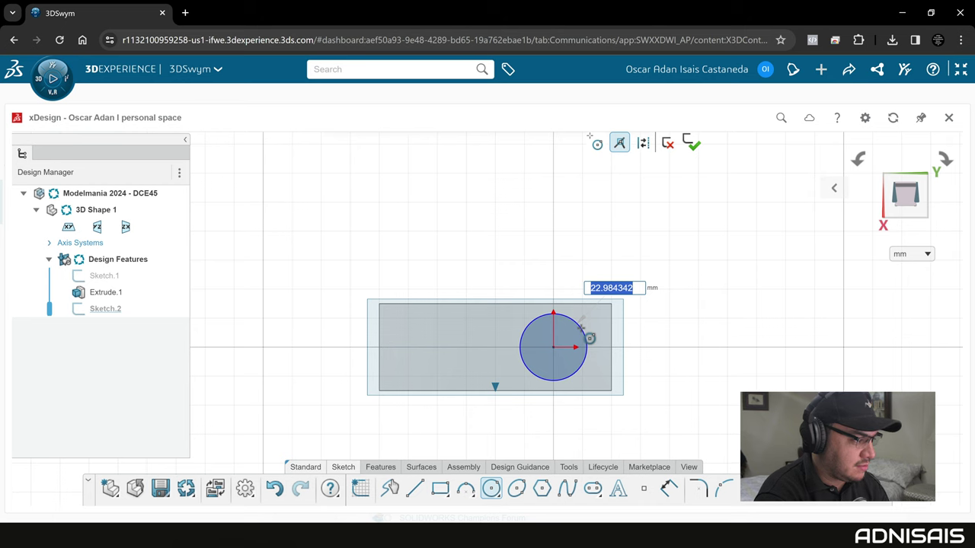
type("2")
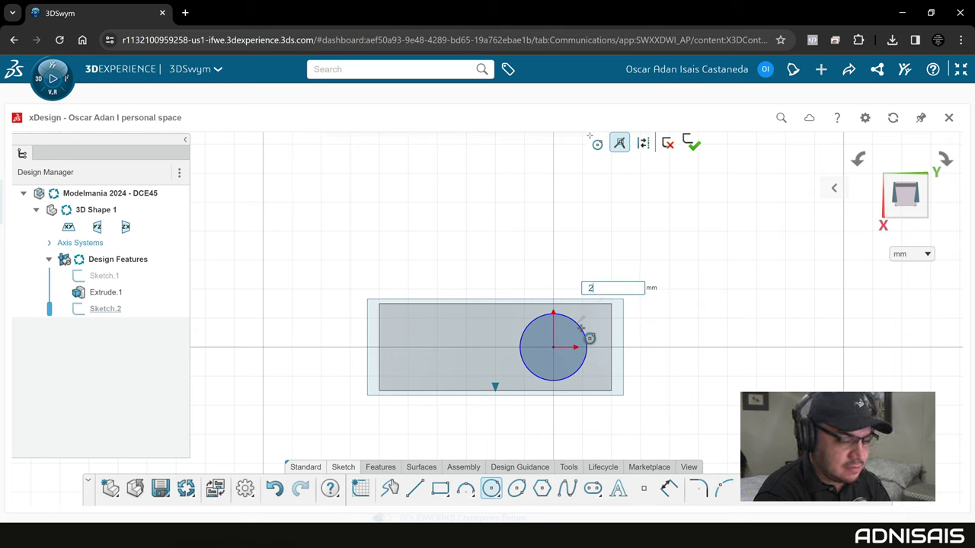
type("0")
key("Return")
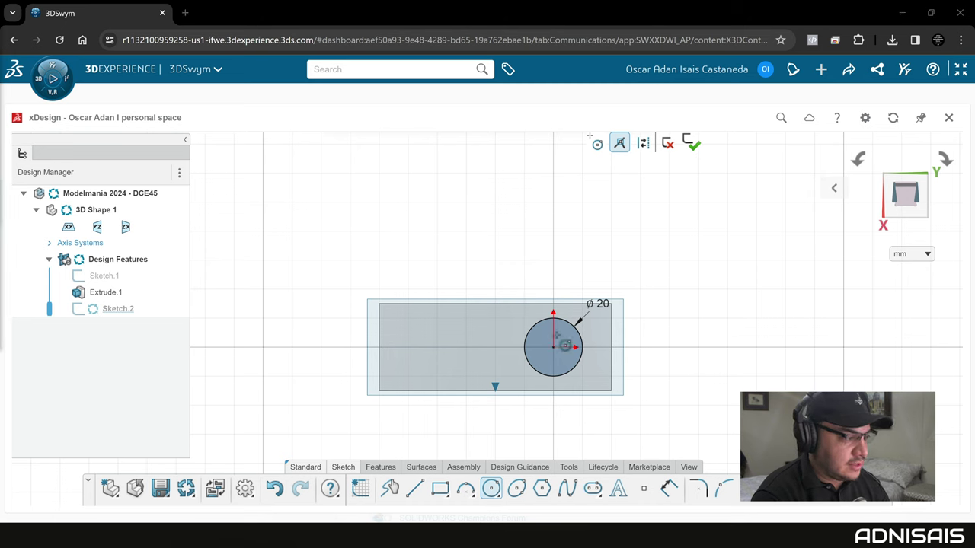
Step: Extrude the circle 20 mm upward into a cylindrical boss
left_click(380, 466)
left_click(413, 491)
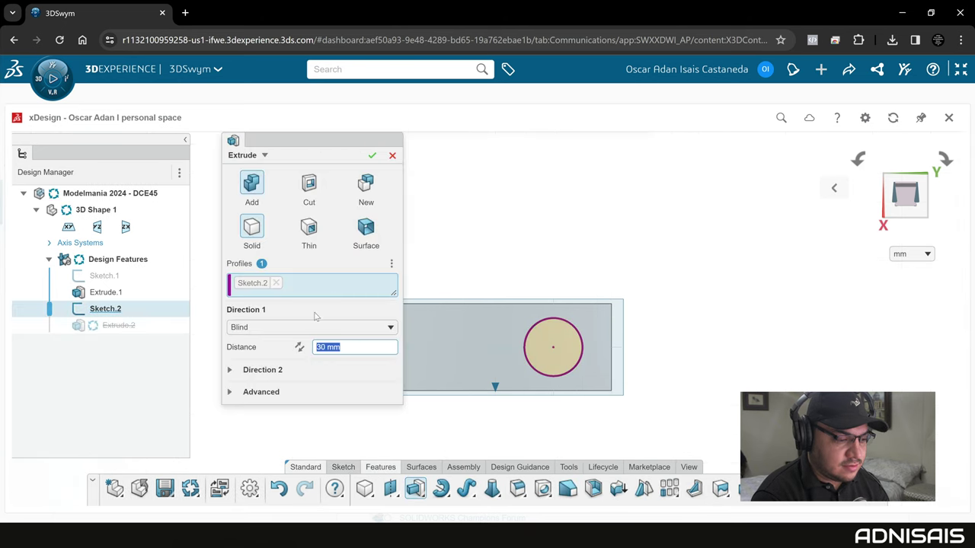
type("20")
key("Return")
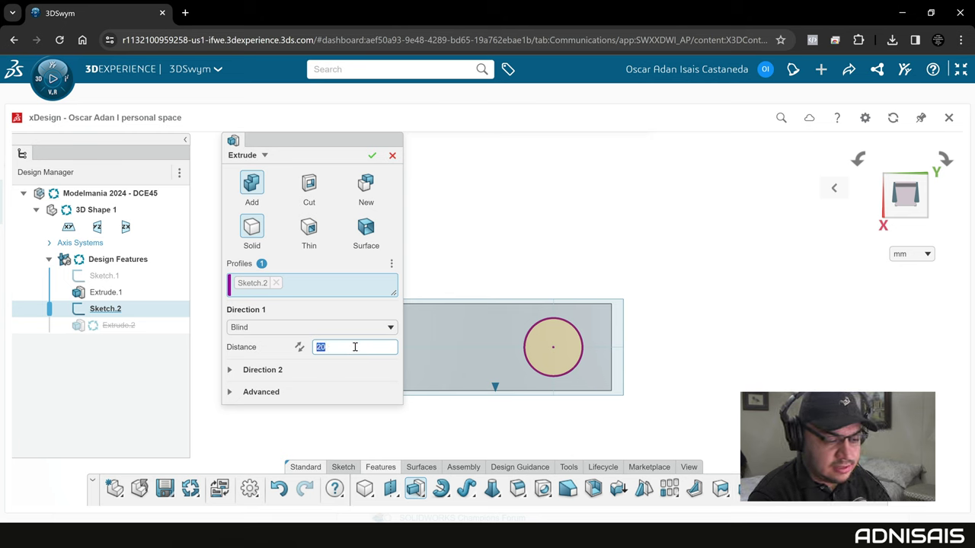
middle_click_drag(627, 354, 621, 211)
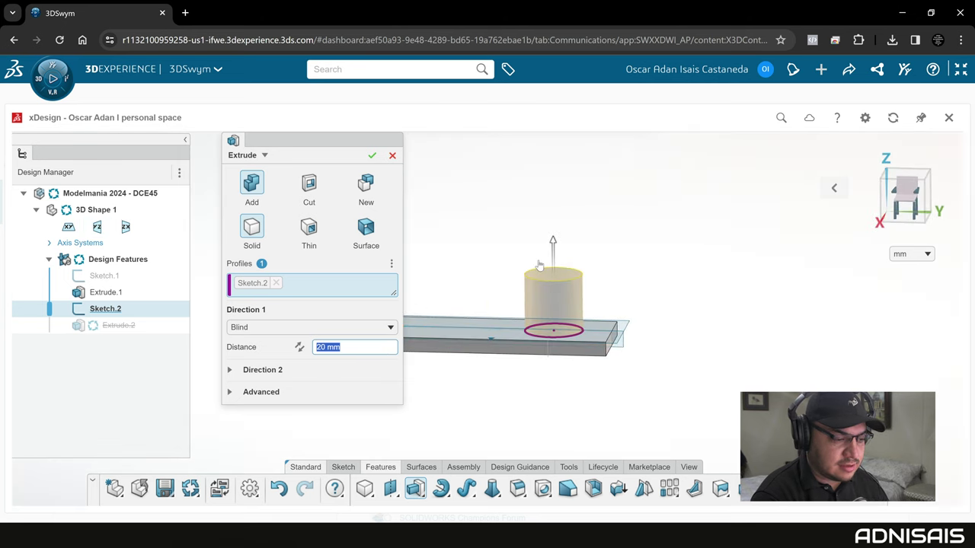
left_click(372, 156)
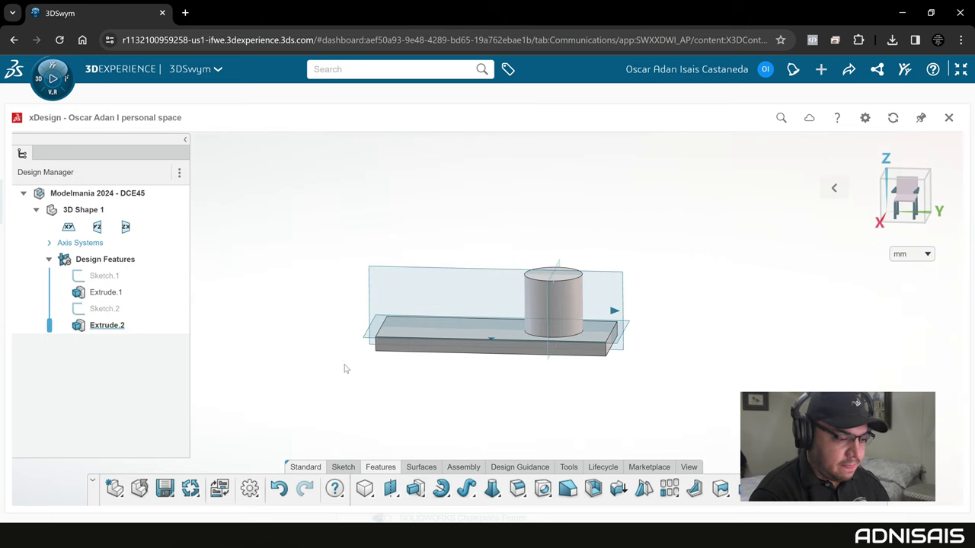
left_click(375, 275)
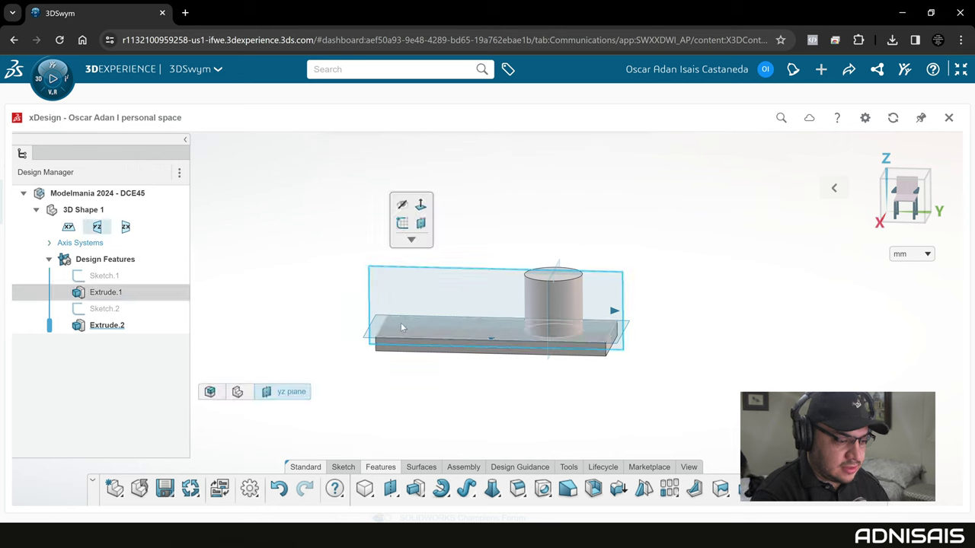
Step: Start a sketch on the YZ plane and draw a ø20 circle below the plate
left_click(402, 223)
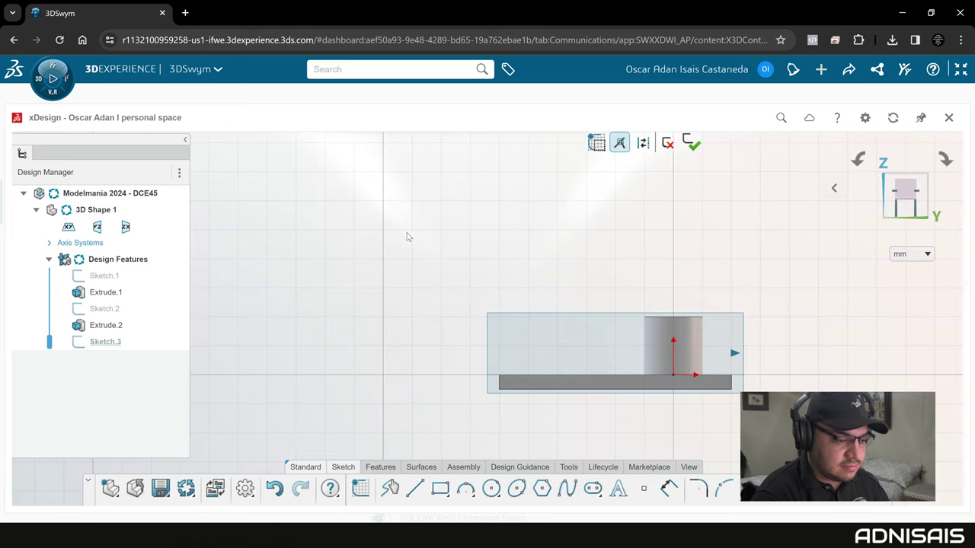
left_click(491, 489)
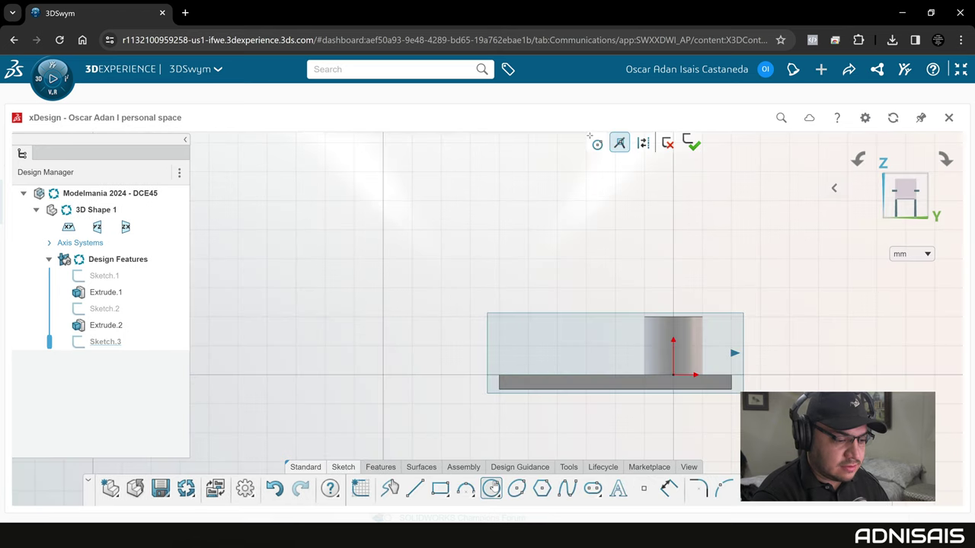
left_click(550, 402)
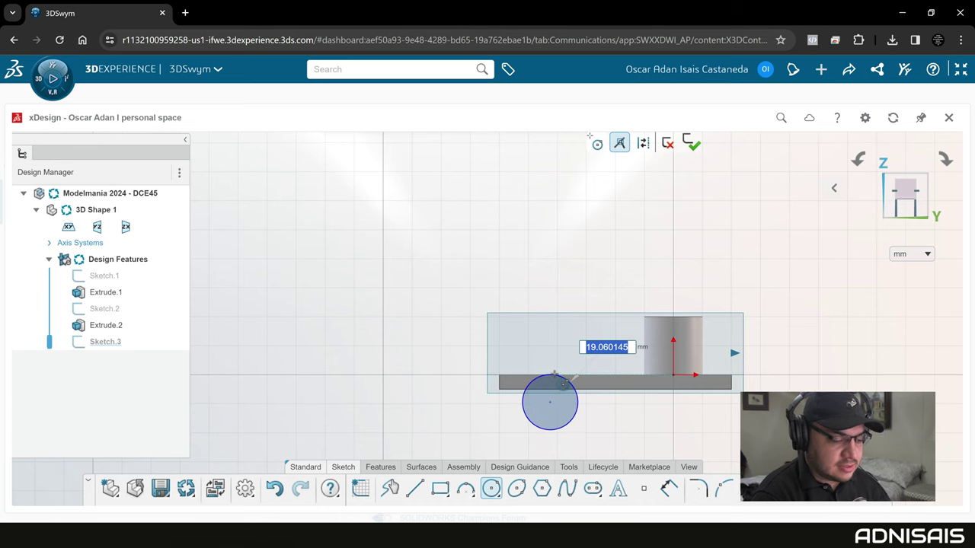
type("20")
key("Return")
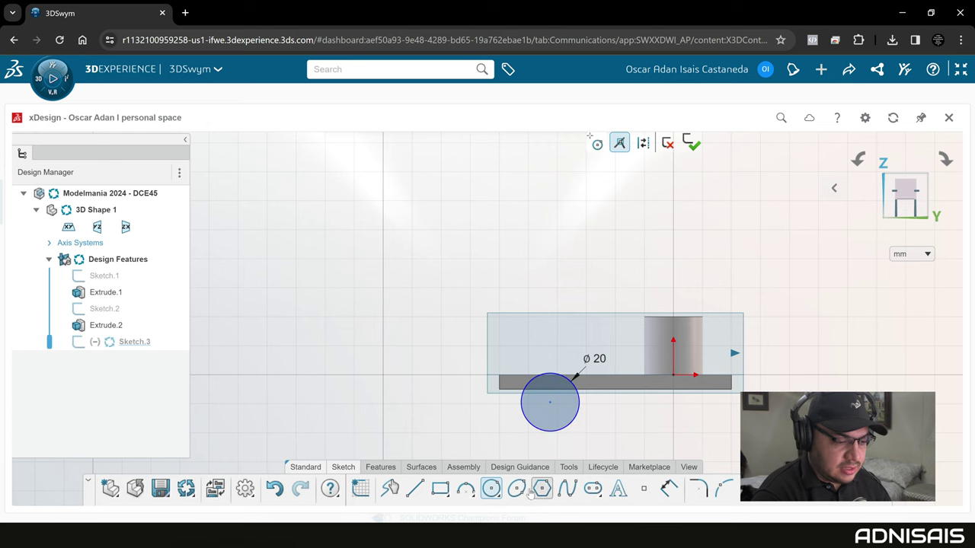
Step: Locate the circle centre 10 mm vertically and 20 mm from the plate's left edge
left_click(667, 489)
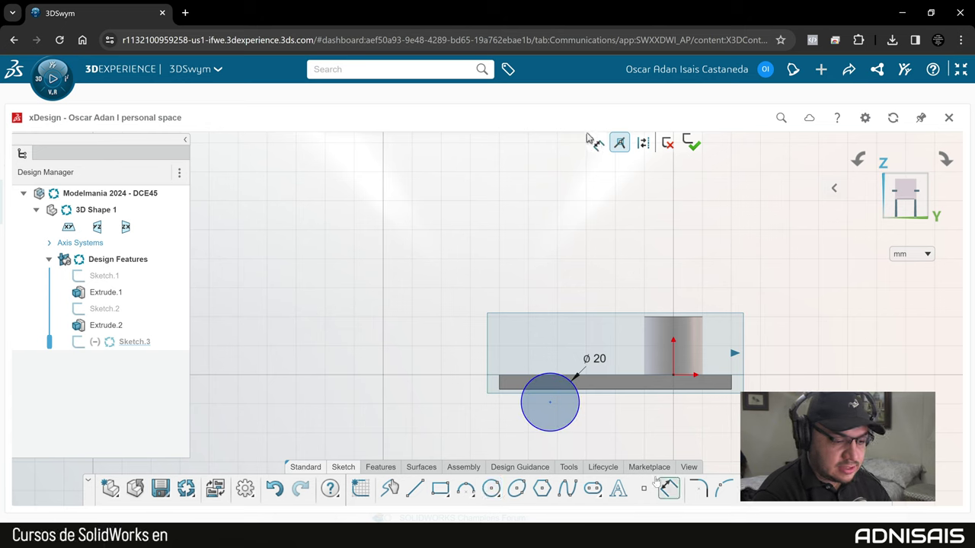
left_click(527, 390)
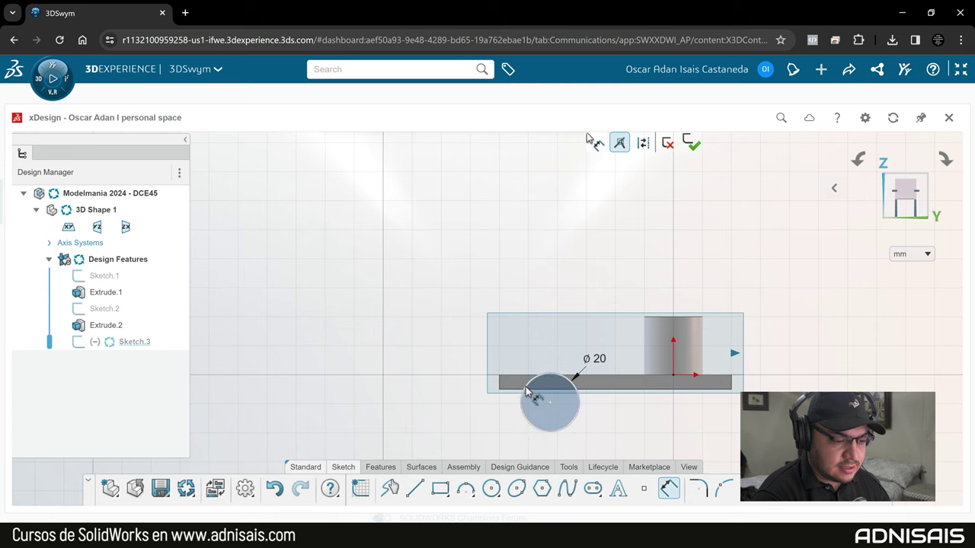
left_click(466, 390)
type("10")
key("Return")
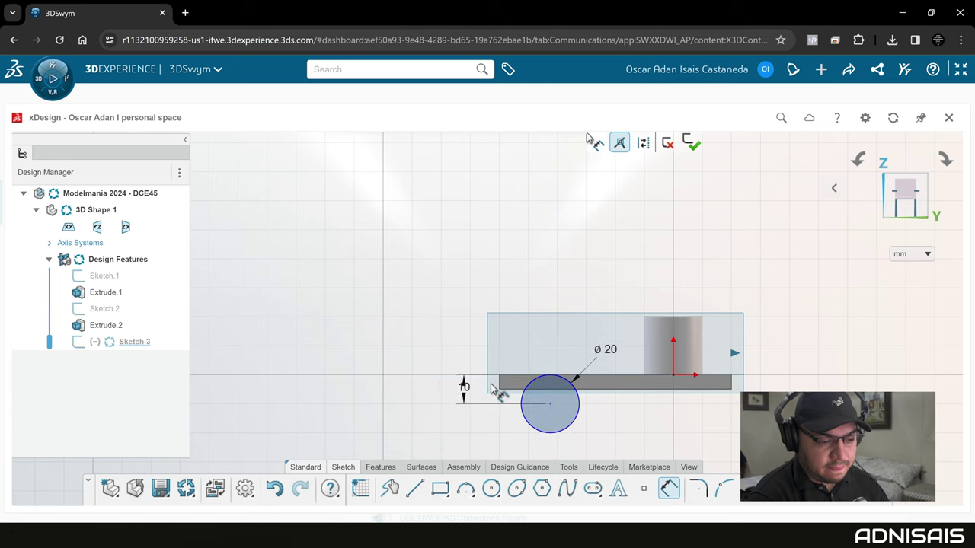
left_click(500, 389)
left_click(523, 404)
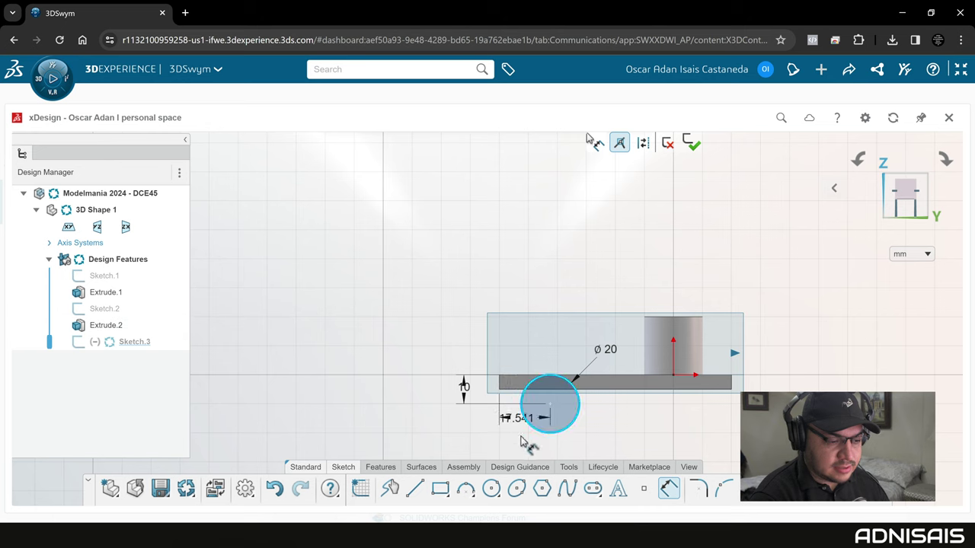
left_click(518, 439)
type("20")
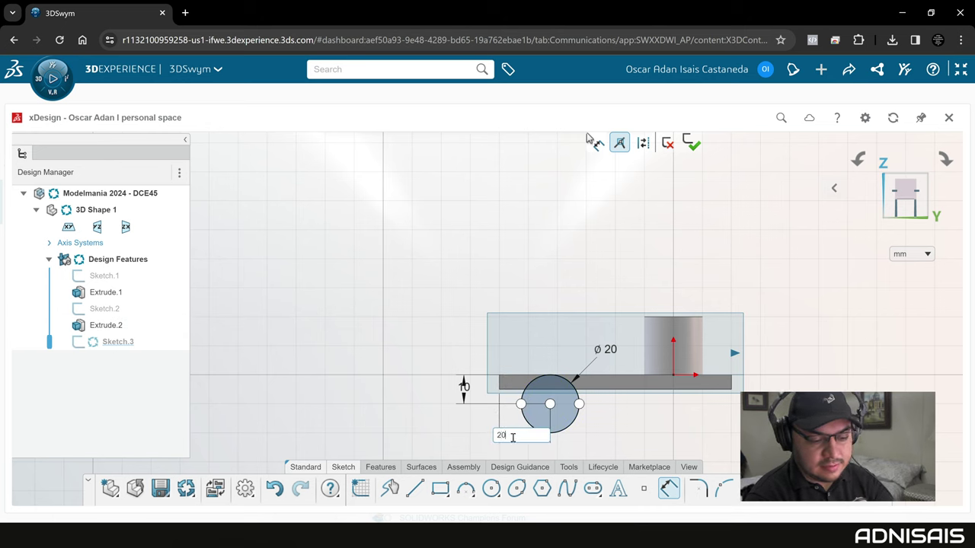
key("Return")
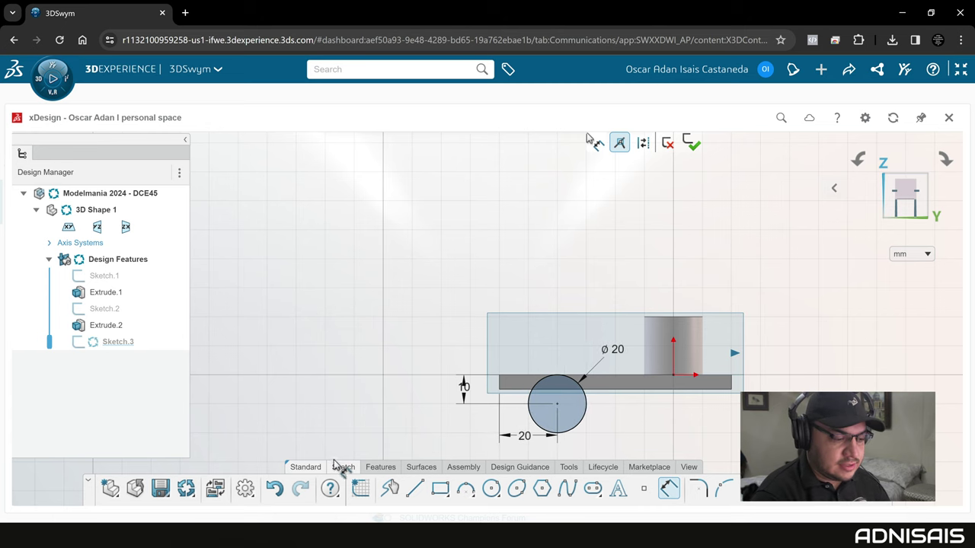
left_click(380, 467)
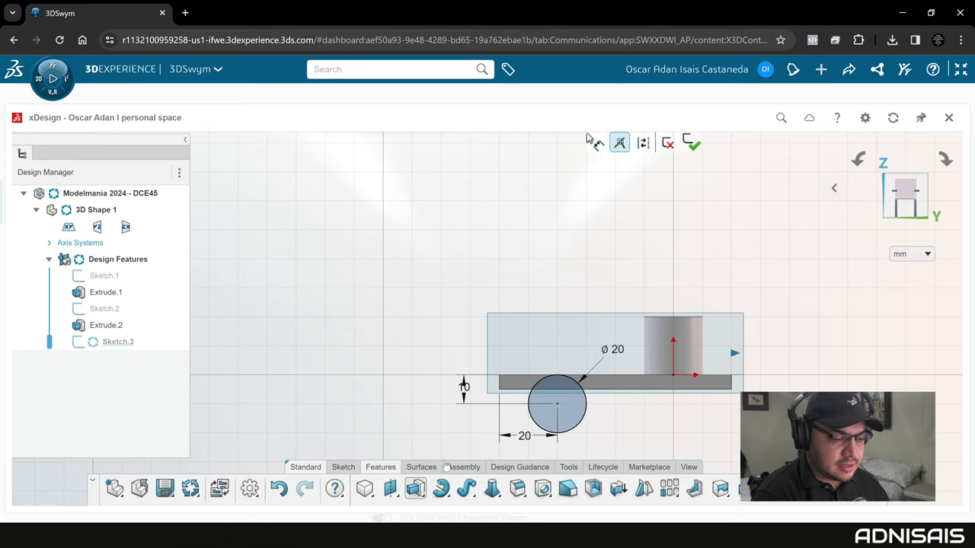
Step: Extrude the ø20 circle Through All in both directions to form the Extrude.3 hub
left_click(690, 143)
left_click(612, 395)
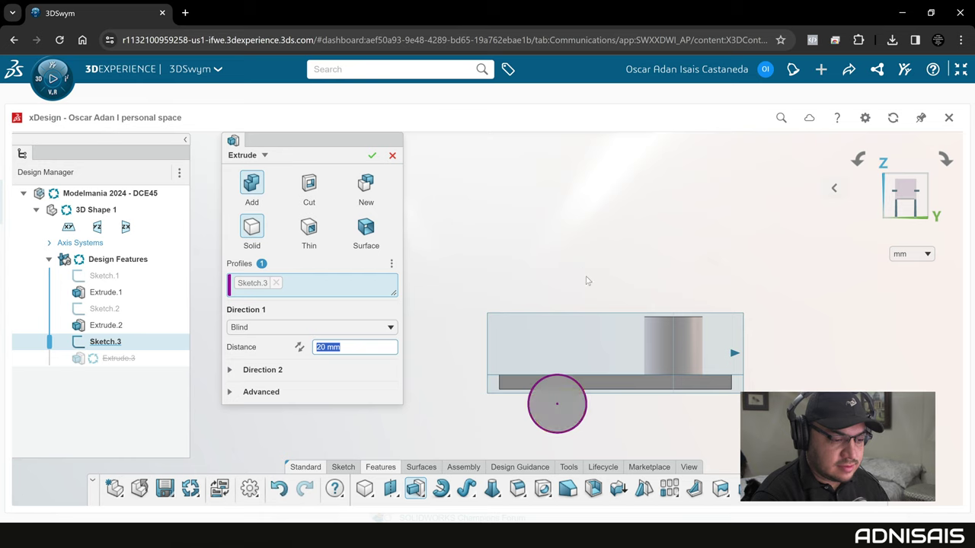
left_click(305, 329)
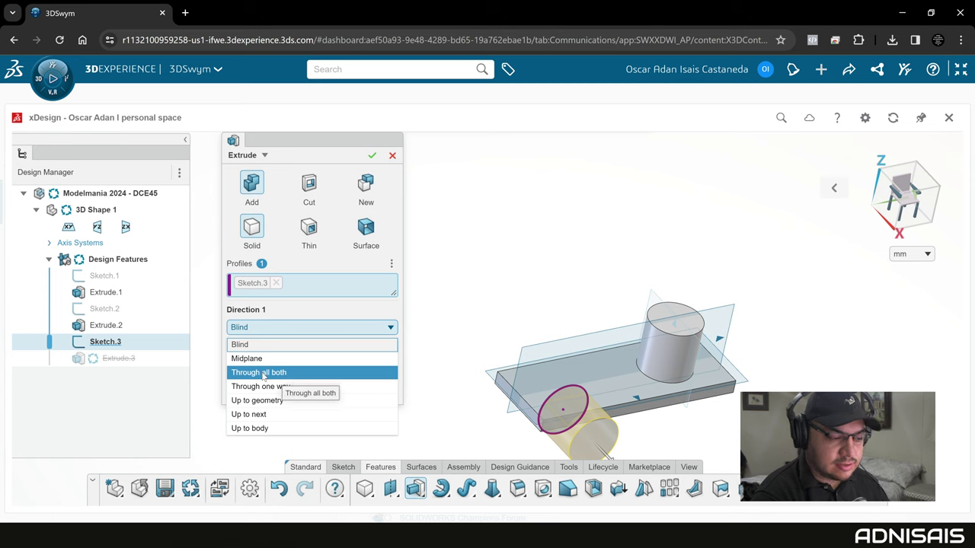
left_click(278, 375)
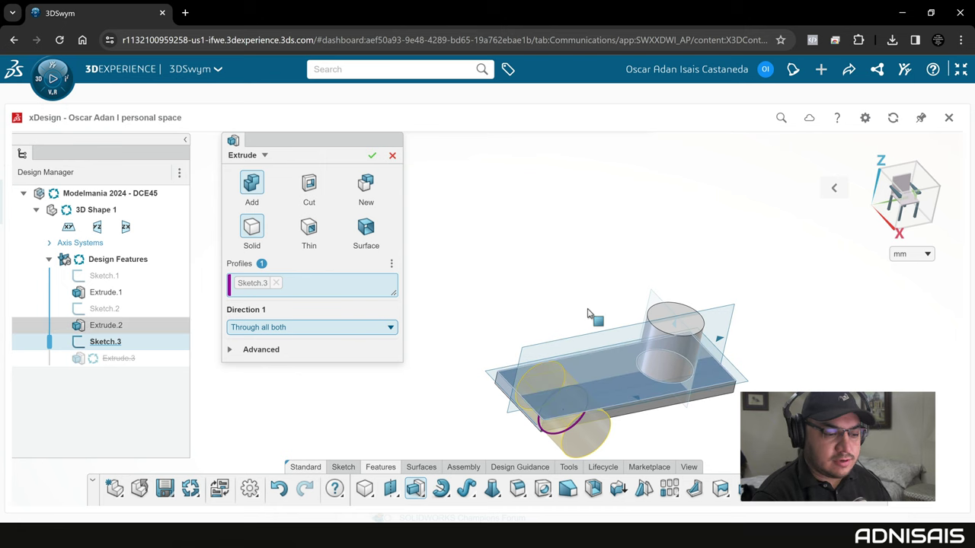
mouse_move(587, 296)
middle_mouse_down()
mouse_move(586, 308)
mouse_move(587, 289)
mouse_move(555, 239)
mouse_move(534, 242)
middle_mouse_up()
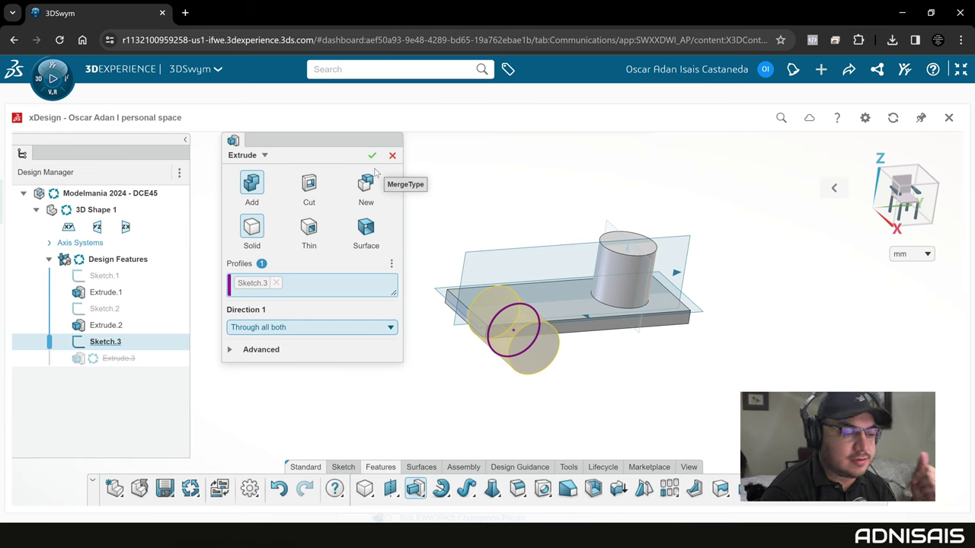
left_click(371, 155)
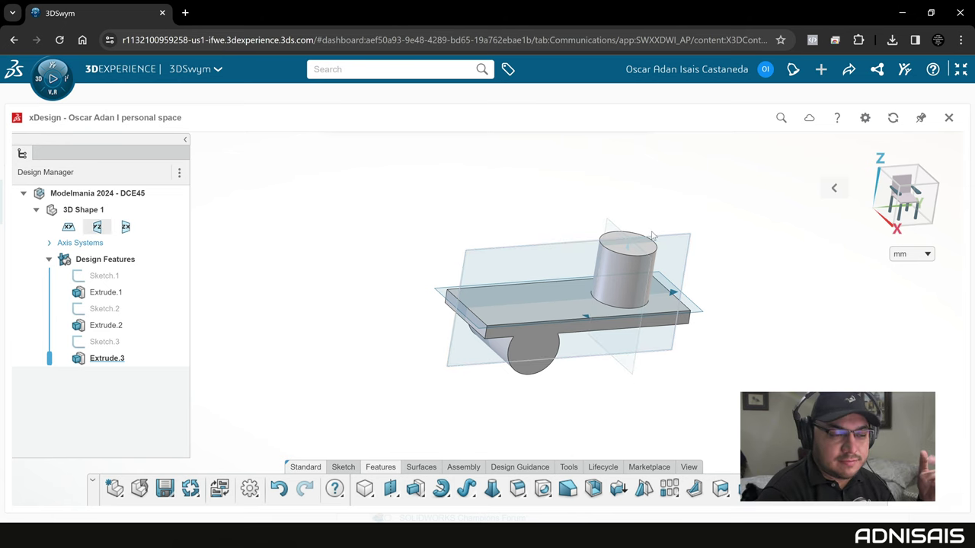
Step: Open a new sketch on the top face of the Extrude.2 cylinder boss
middle_click_drag(657, 226, 636, 243)
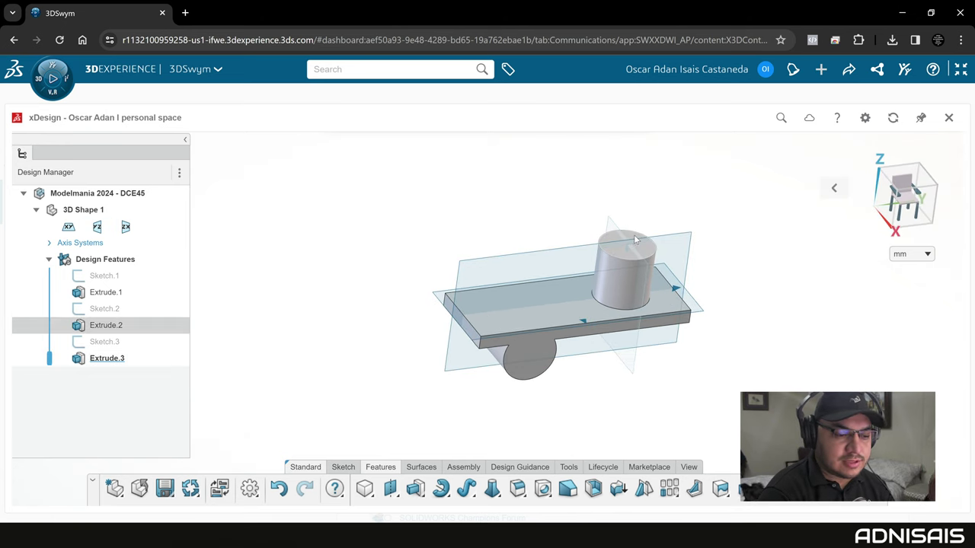
left_click(635, 236)
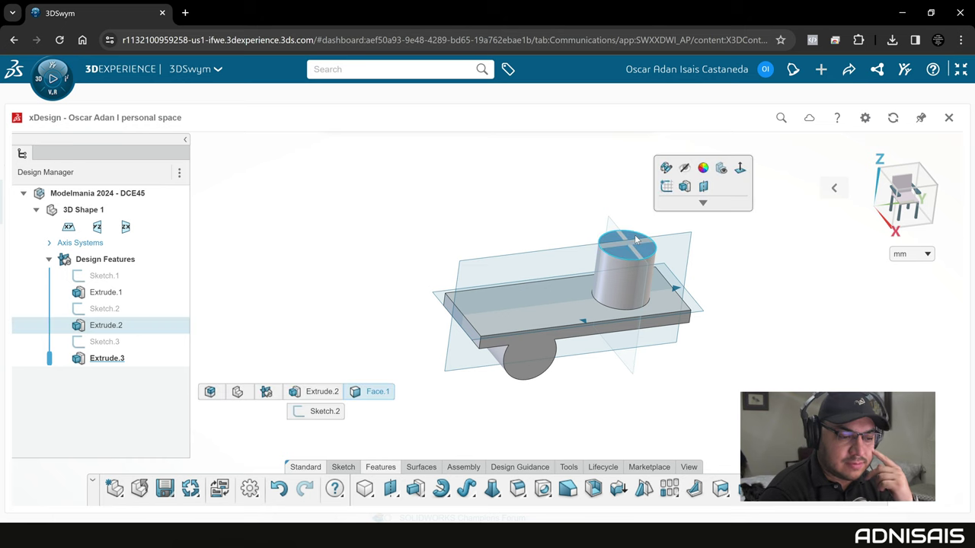
left_click(667, 186)
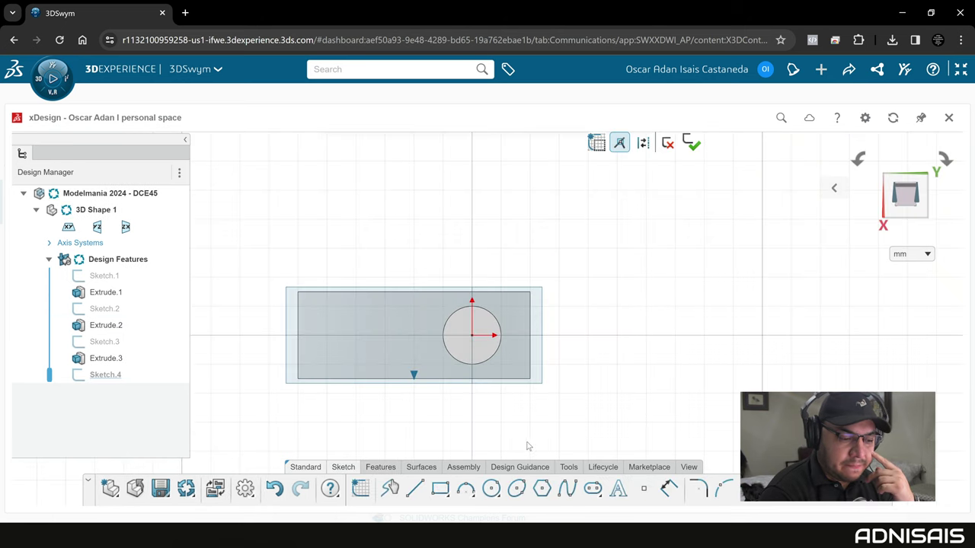
Step: Draw a circle centred on the boss top and set its diameter to 15 mm
left_click(472, 335)
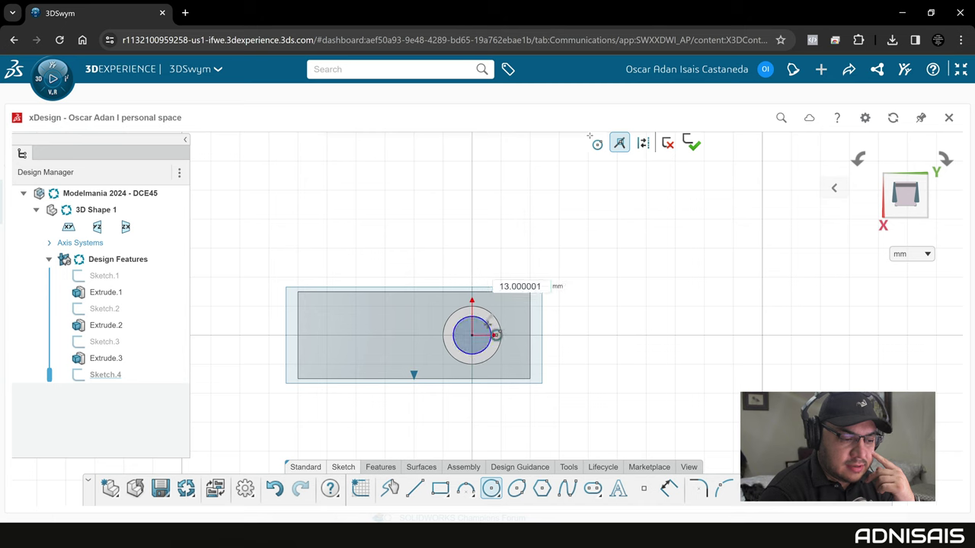
left_click(495, 335)
left_click(658, 487)
left_click(491, 333)
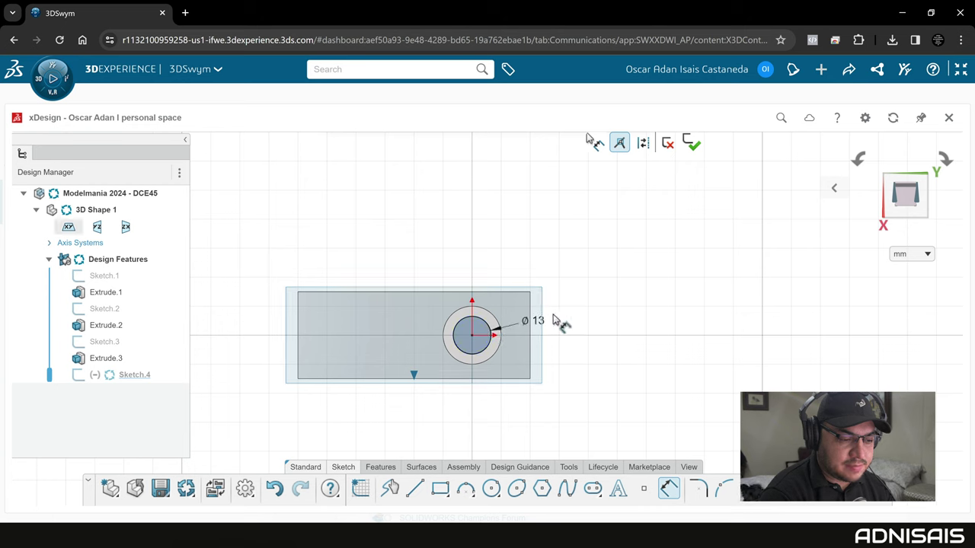
left_click(554, 313)
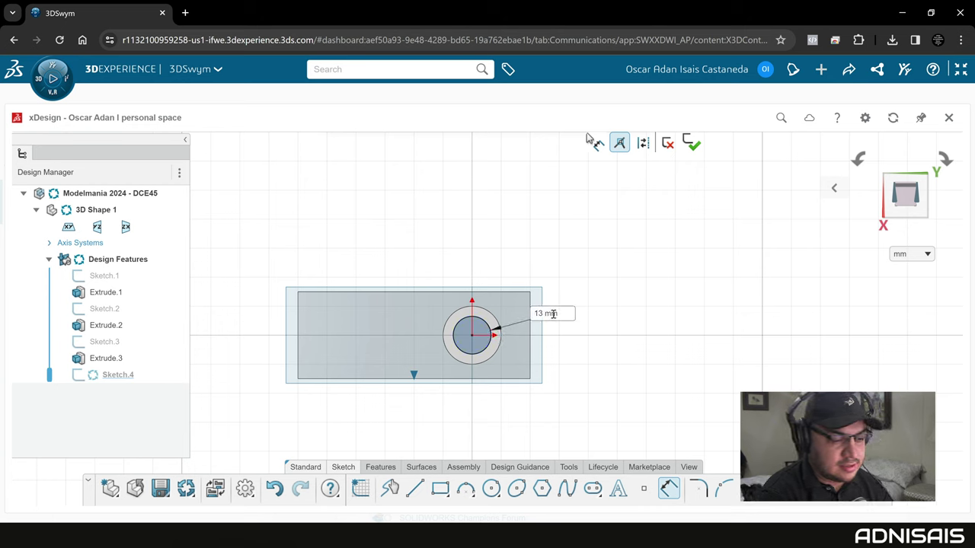
left_click(558, 313)
type("15")
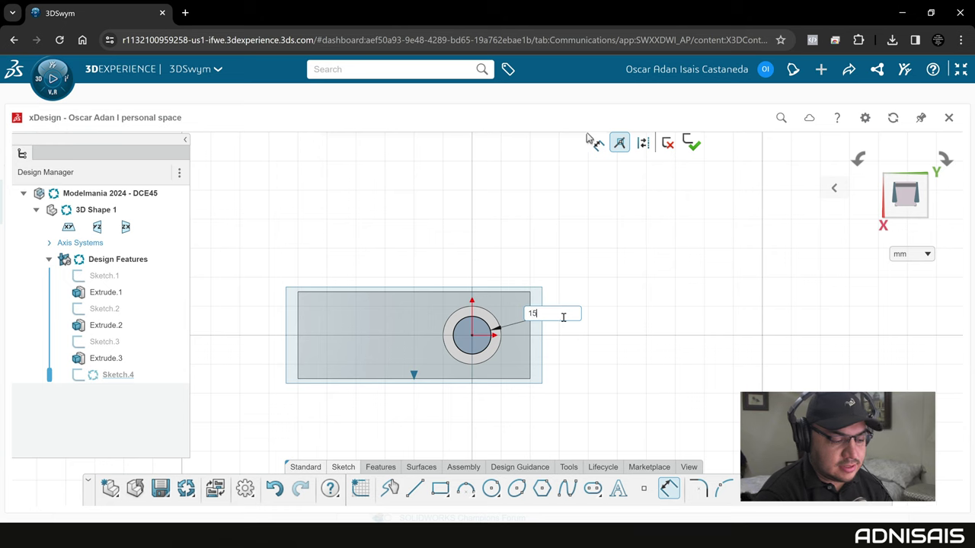
key("Return")
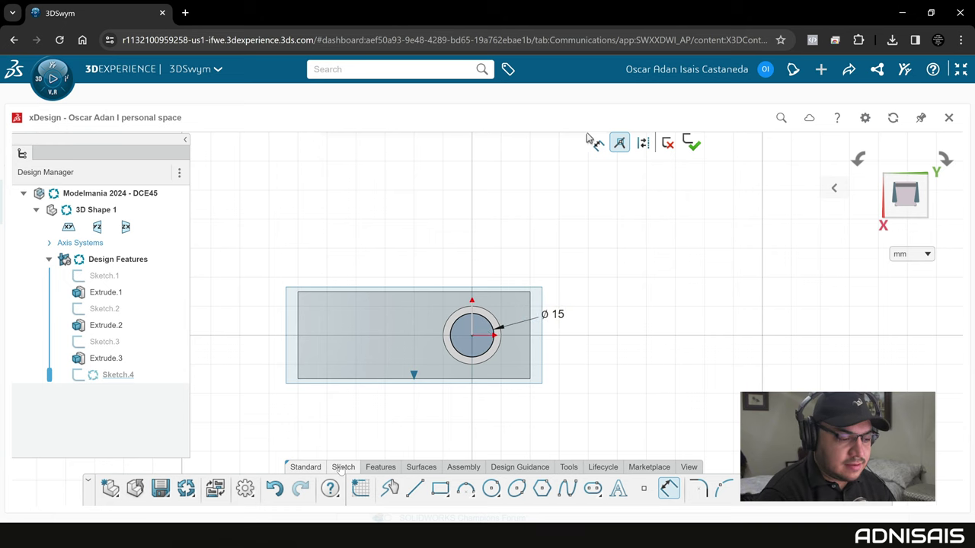
left_click(380, 468)
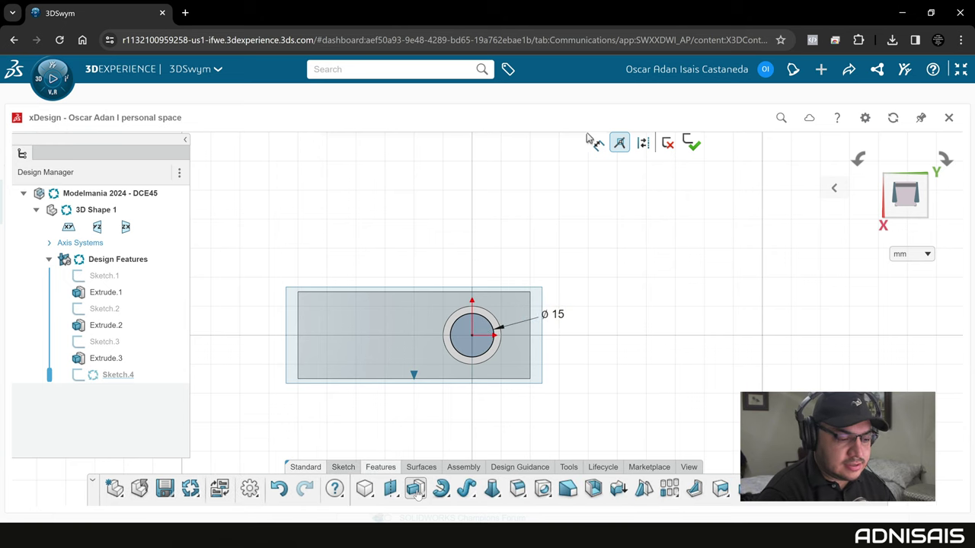
left_click(415, 488)
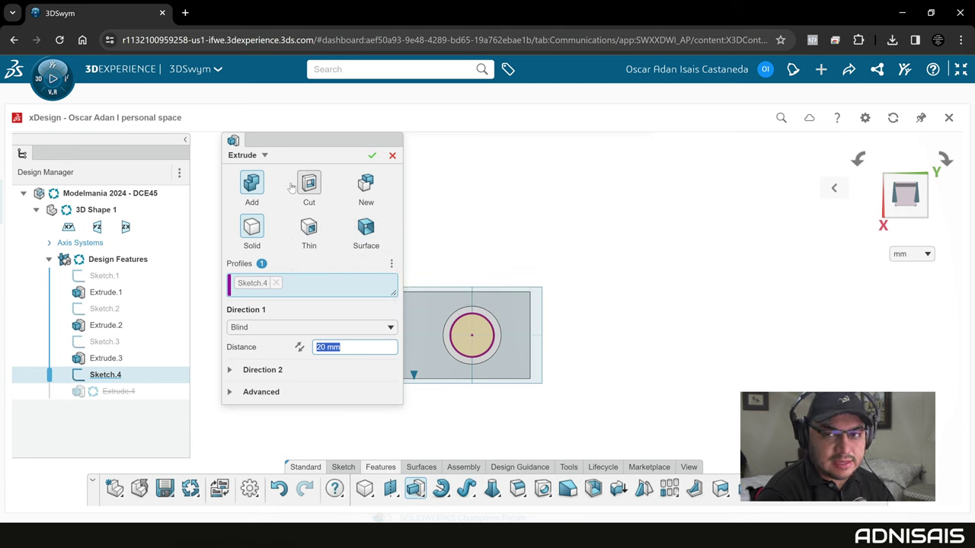
Step: Turn the extrude into a cut set to Through one way, boring the ø15 hole
left_click(313, 196)
middle_click_drag(537, 379, 533, 218)
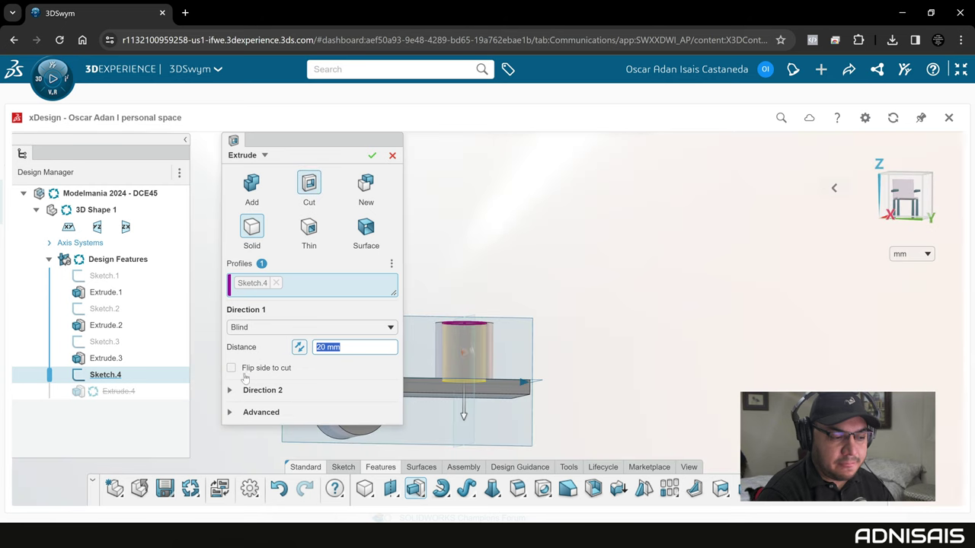
left_click(266, 329)
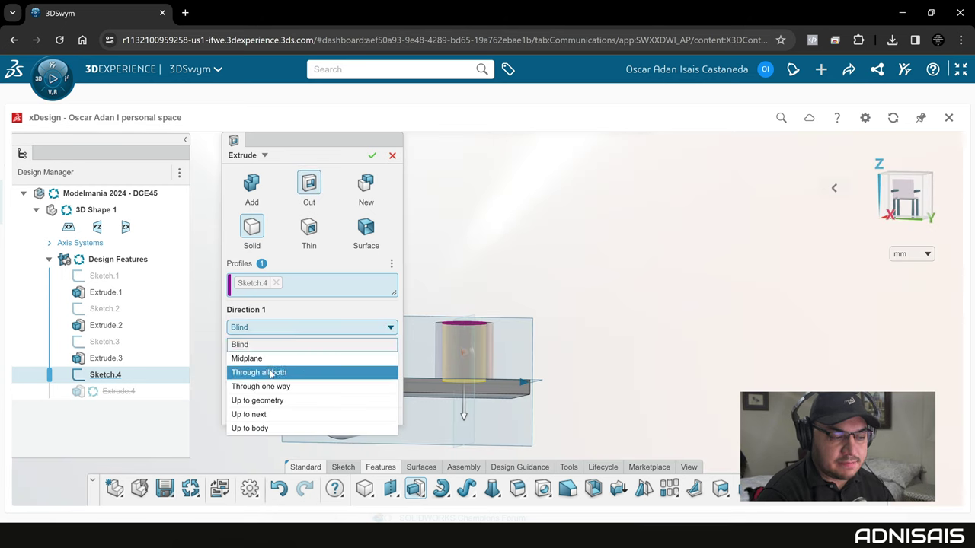
left_click(275, 373)
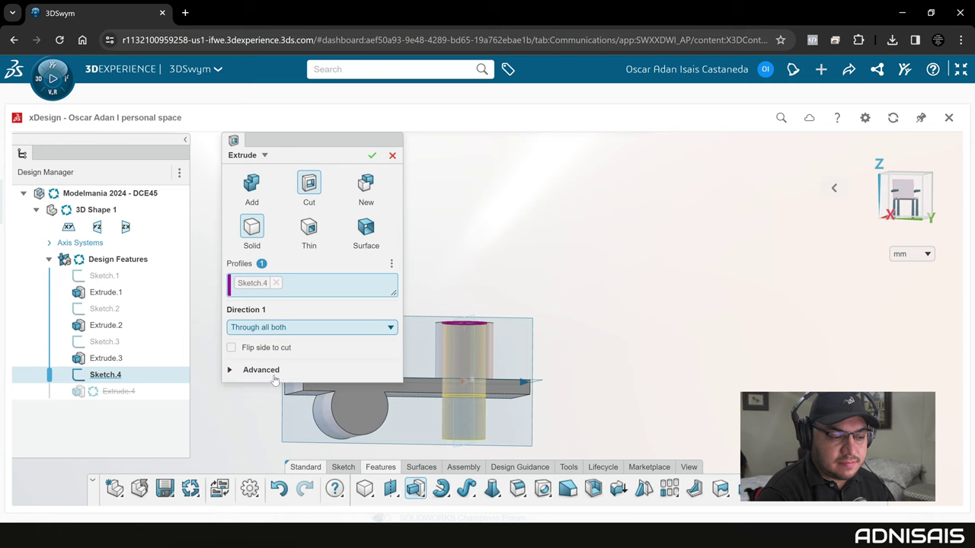
middle_click_drag(475, 404, 479, 426)
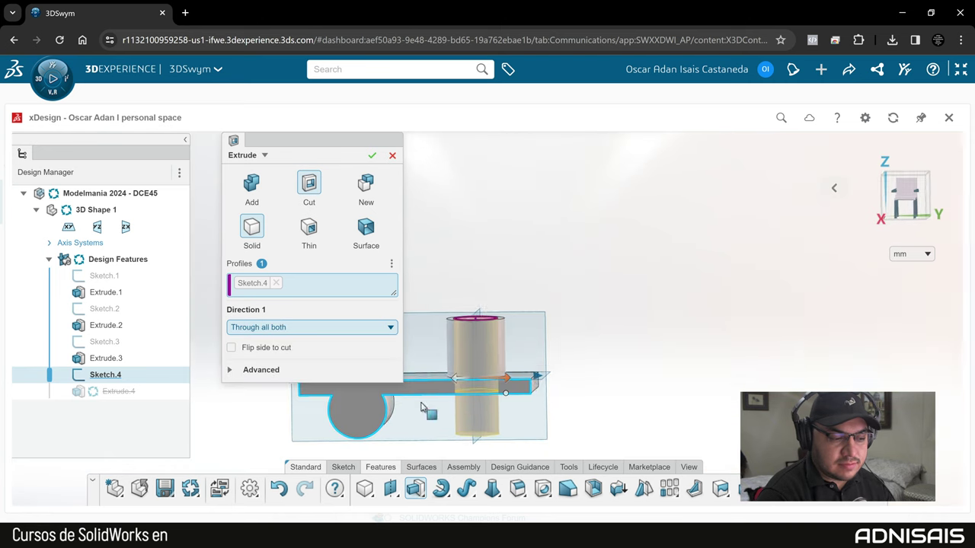
left_click(265, 329)
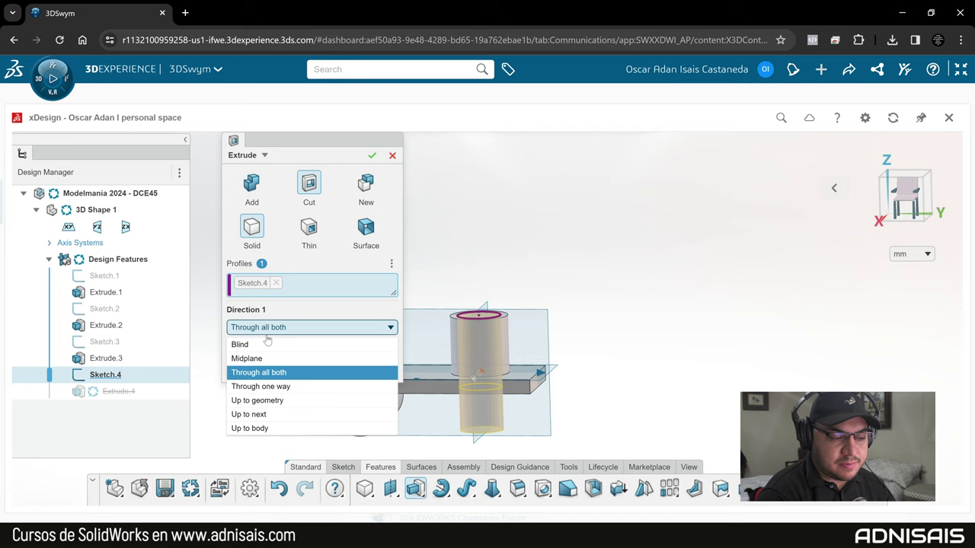
left_click(277, 387)
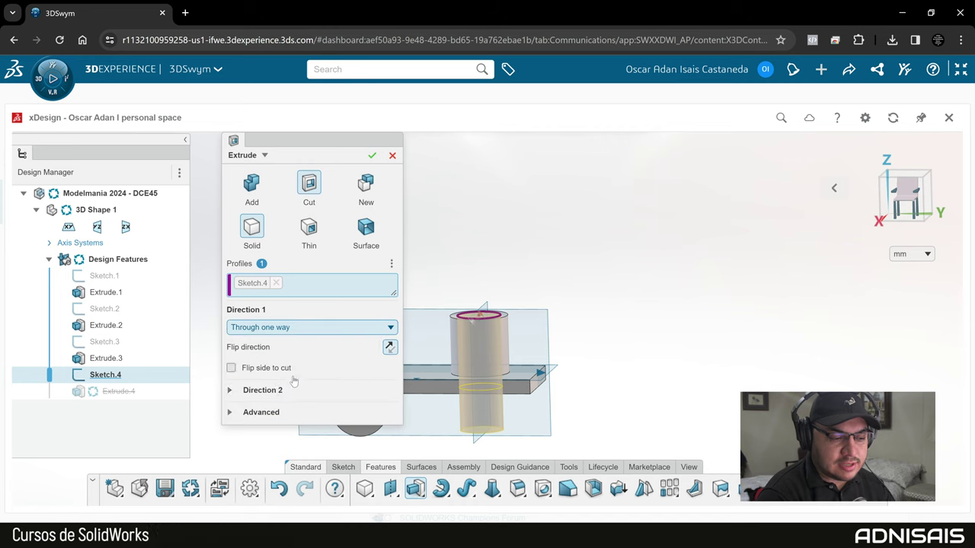
left_click(372, 156)
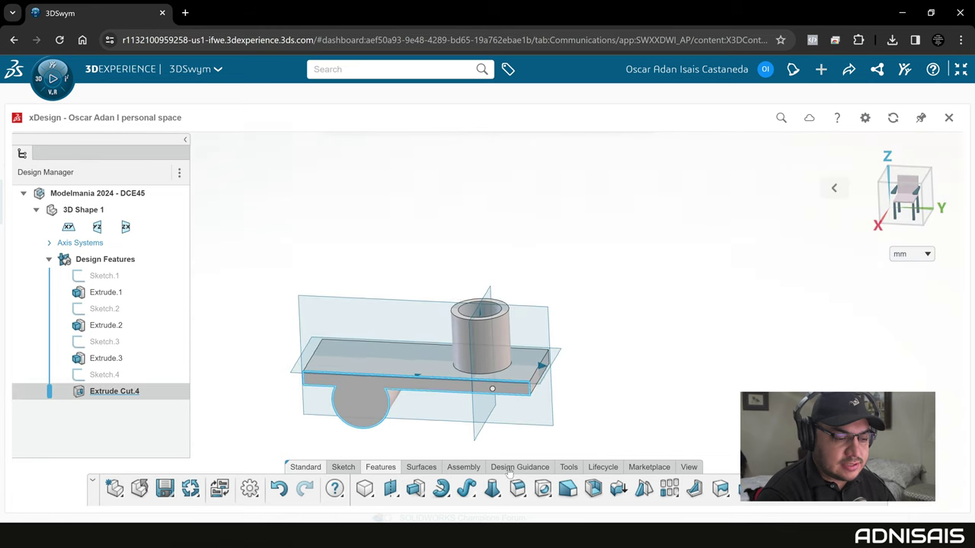
Step: Select the front face of the lower Extrude.3 hub and start Sketch.5 on it
mouse_move(502, 427)
middle_mouse_down()
mouse_move(482, 307)
mouse_move(375, 347)
mouse_move(403, 399)
middle_mouse_up()
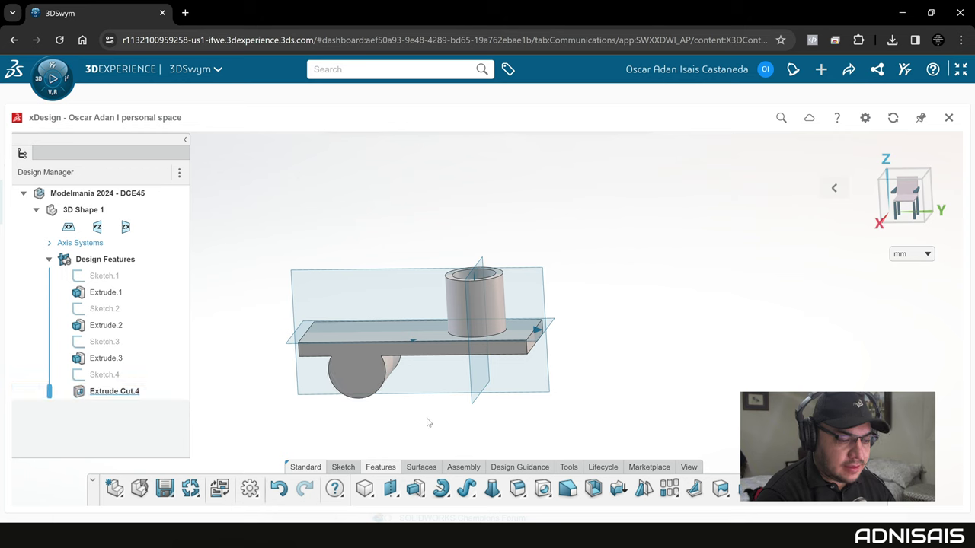
left_click(460, 278)
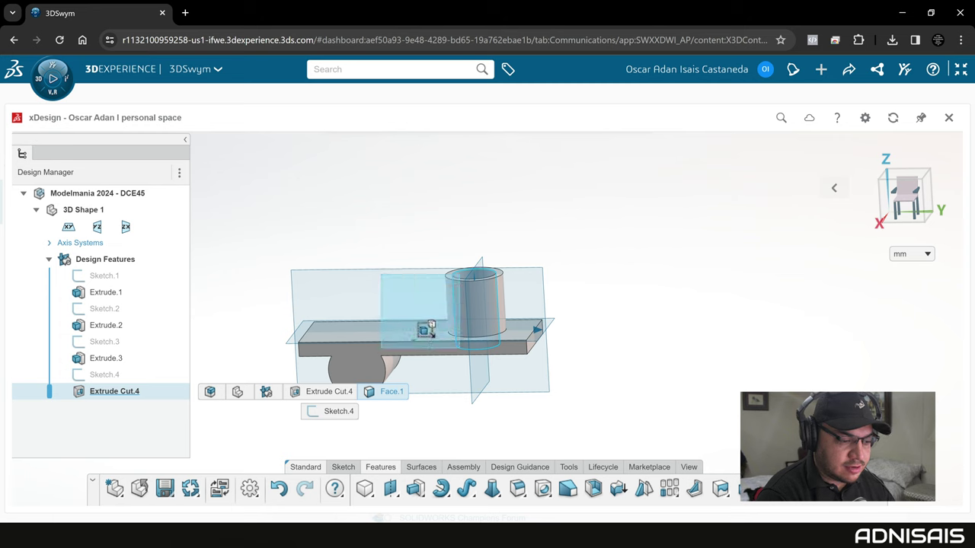
left_click(455, 297)
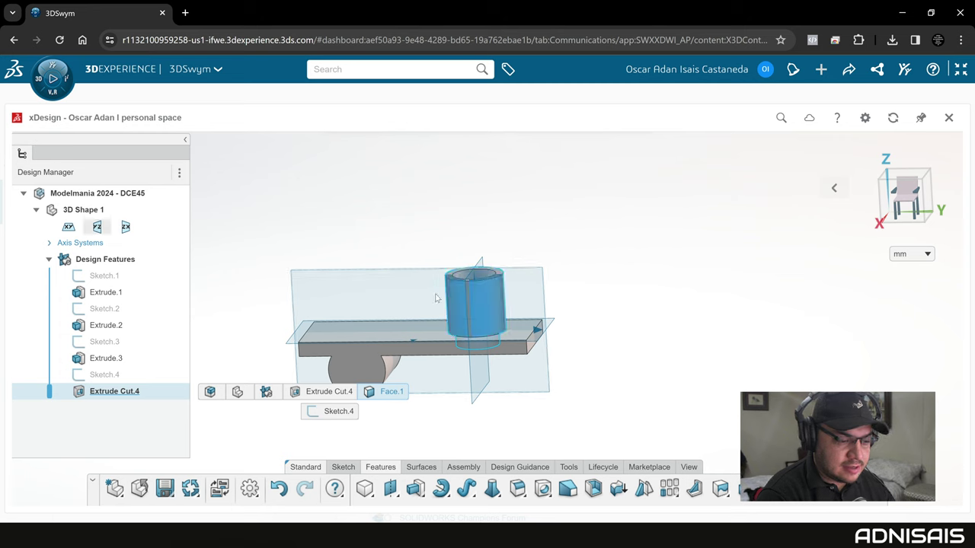
left_click(406, 242)
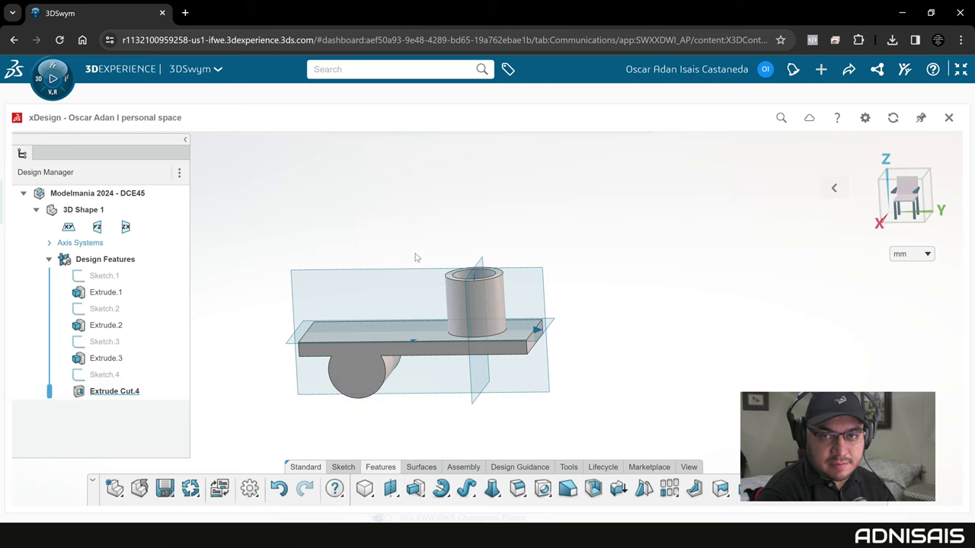
left_click(462, 278)
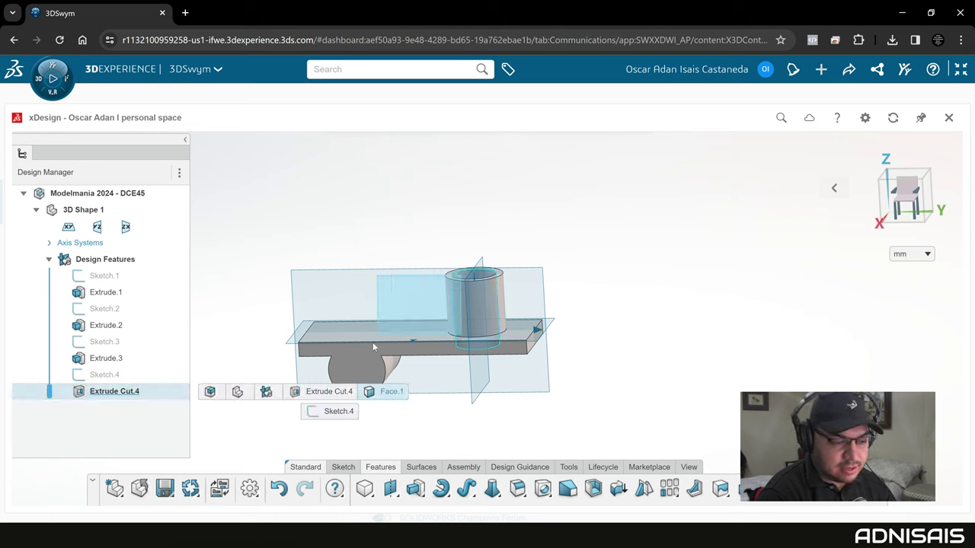
left_click(427, 256)
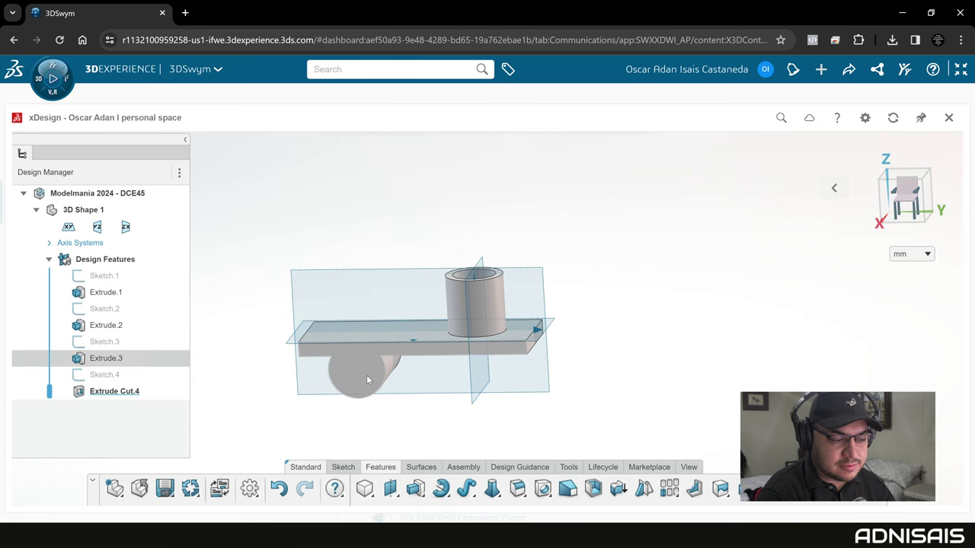
left_click(404, 353)
left_click(399, 328)
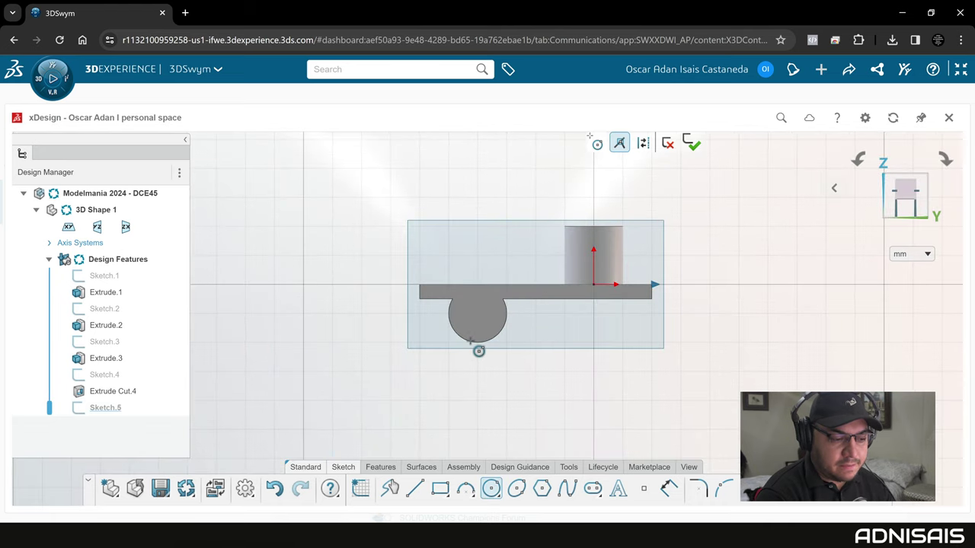
Step: Draw a ø10 mm circle centred on the lower hub in Sketch.5
scroll(489, 315, "up", 2)
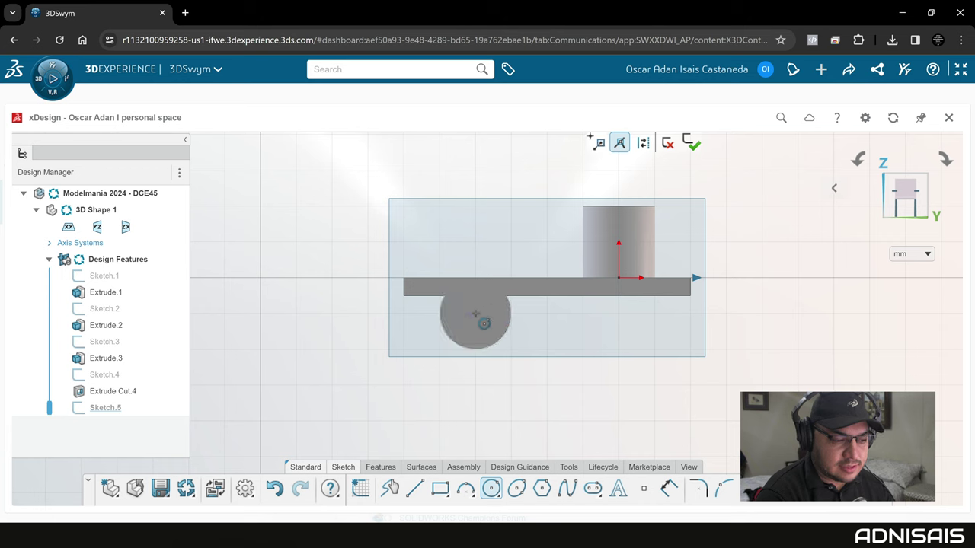
left_click(488, 325)
type("10")
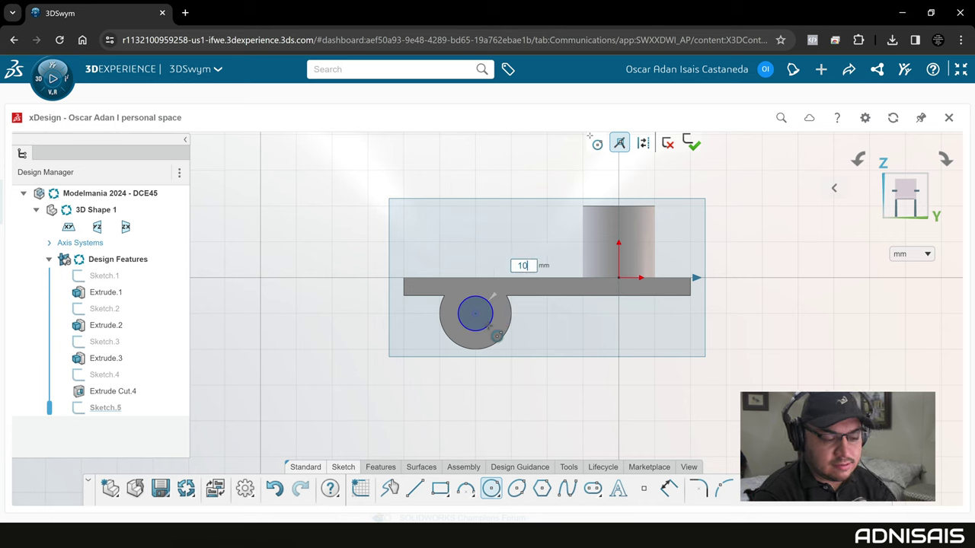
key("Return")
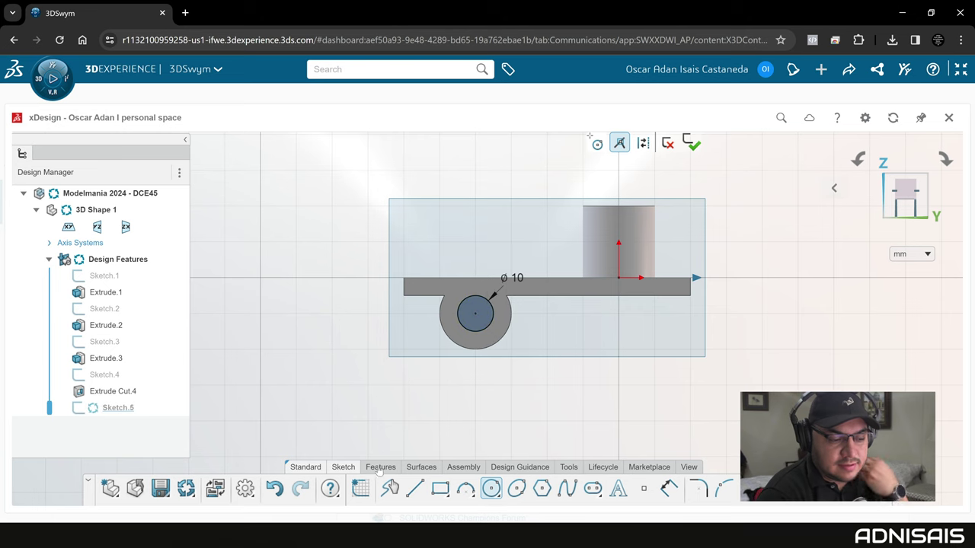
Step: Begin an extrusion of the circle sketch set to remove material
left_click(381, 468)
left_click(415, 488)
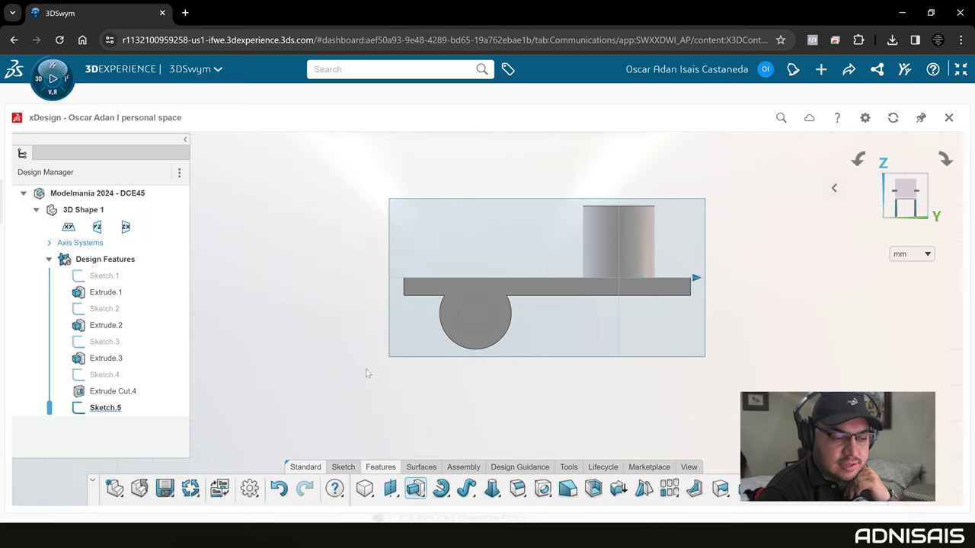
left_click(308, 183)
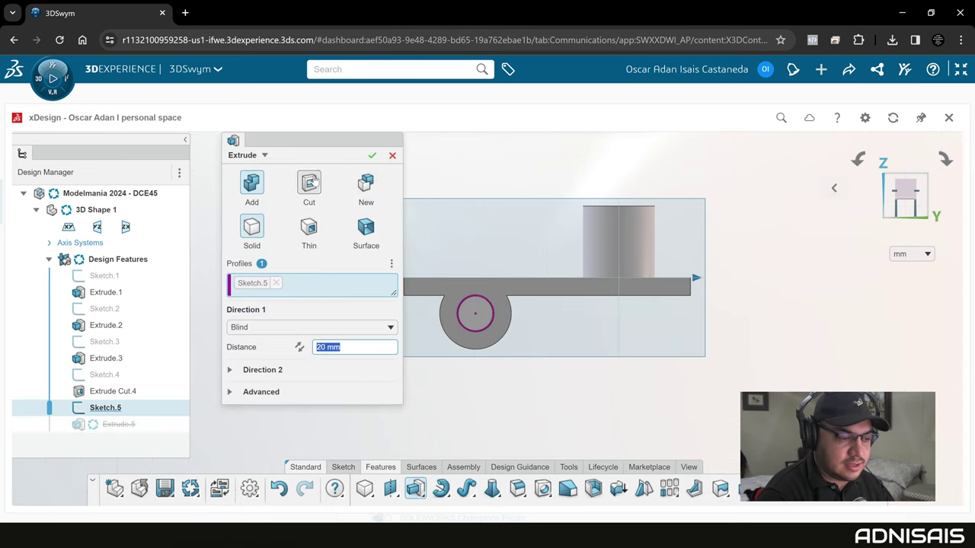
Step: Cut the ø10 hole Through one way in the hub as Extrude Cut.5, then view it in 3D
left_click(275, 328)
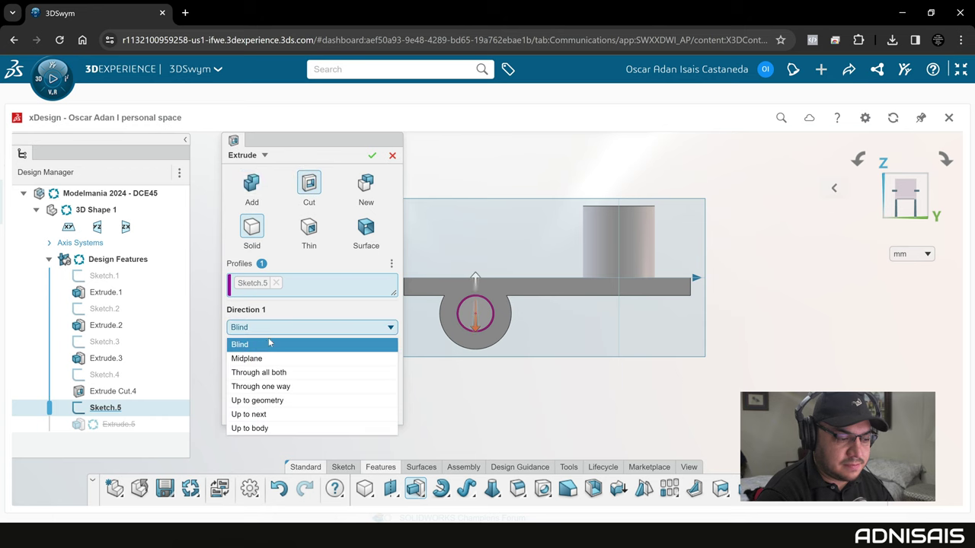
left_click(265, 387)
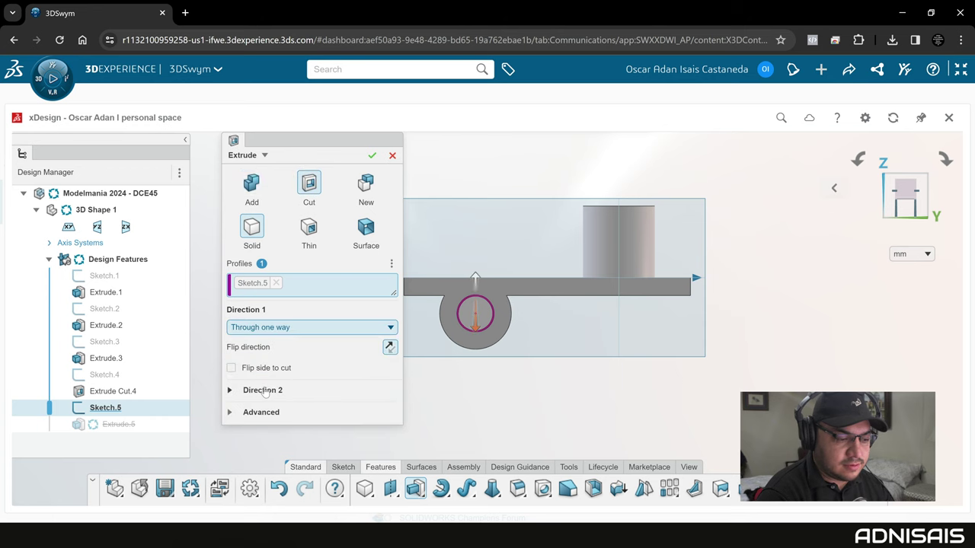
left_click(371, 156)
mouse_move(558, 419)
middle_mouse_down()
mouse_move(639, 294)
mouse_move(533, 302)
middle_mouse_up()
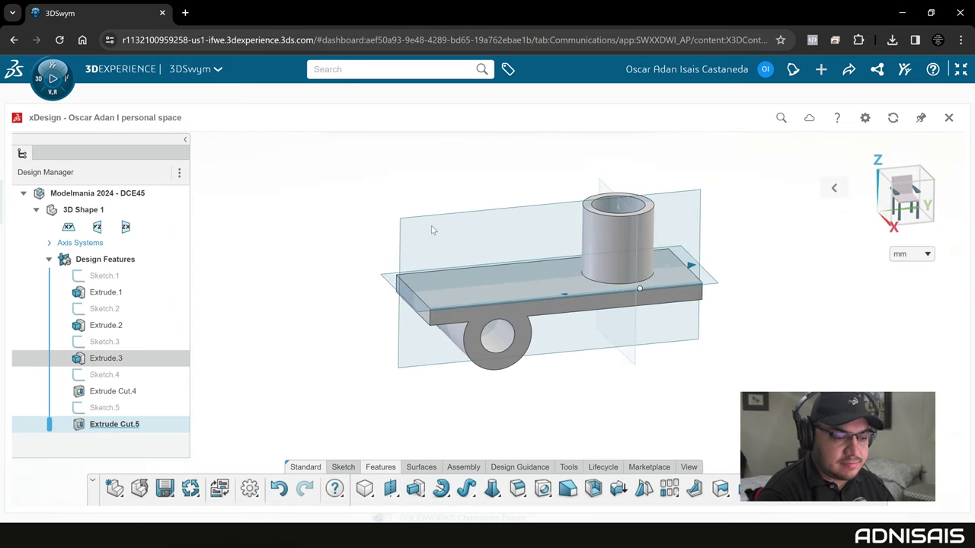
Step: Create Sketch.6 on the YZ plane
left_click(455, 219)
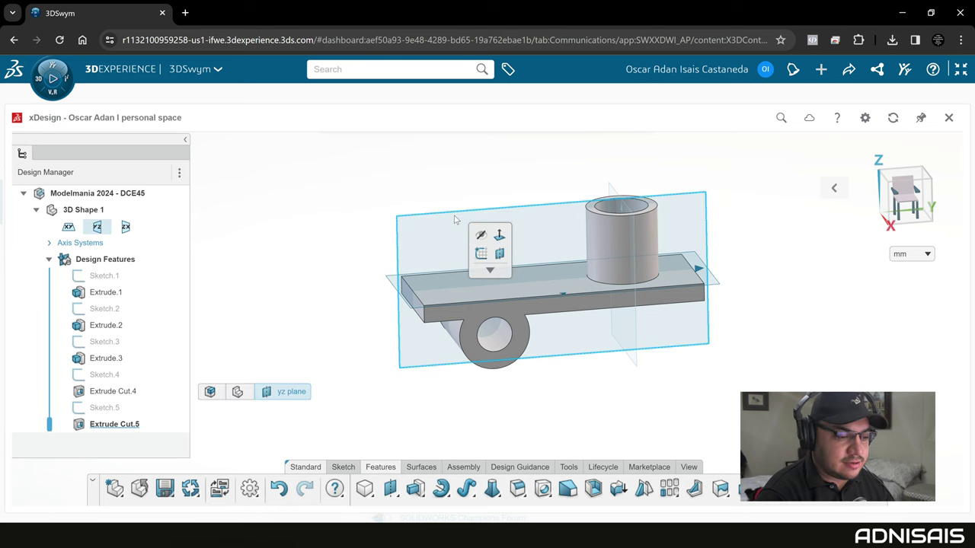
left_click(481, 255)
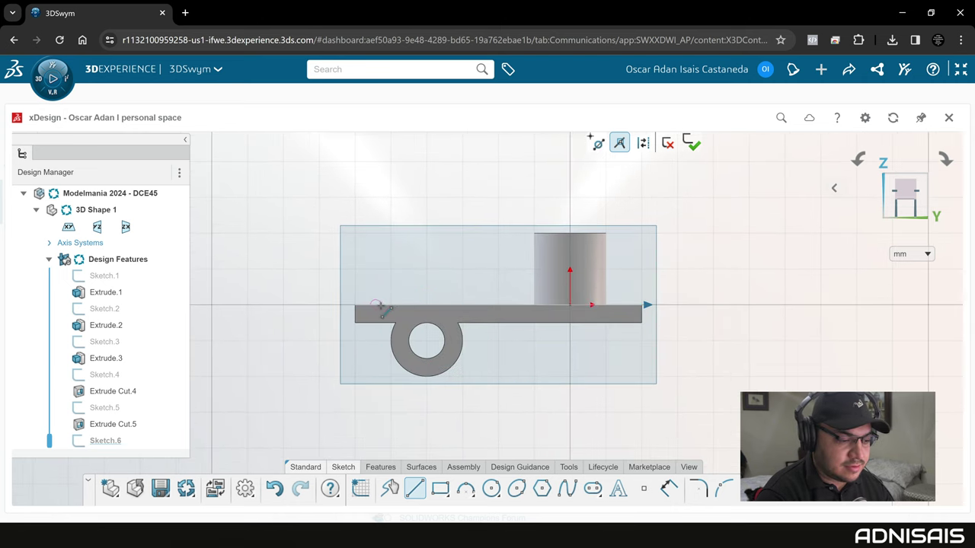
Step: Project the upper boss's side outline into Sketch.6 as dashed construction geometry
left_click(386, 304)
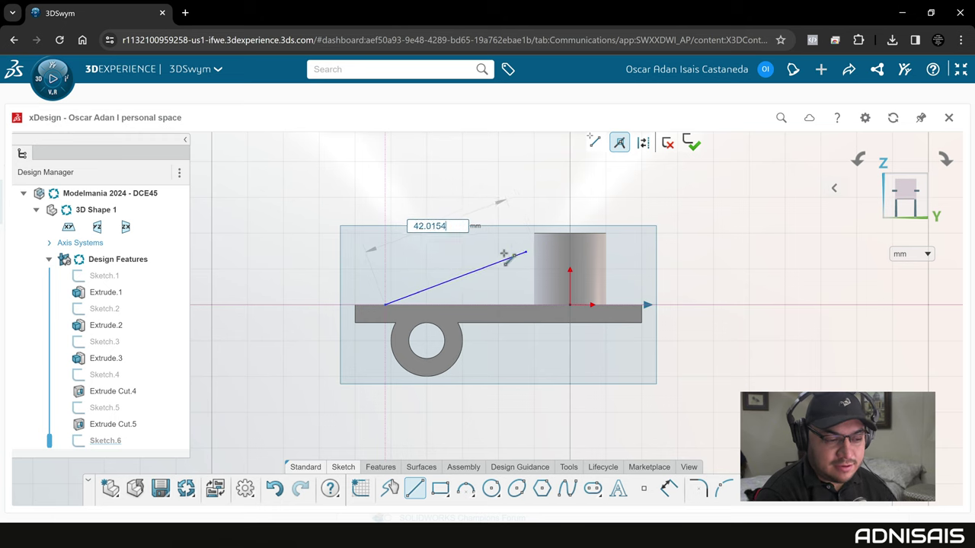
key("Escape")
left_click(548, 250)
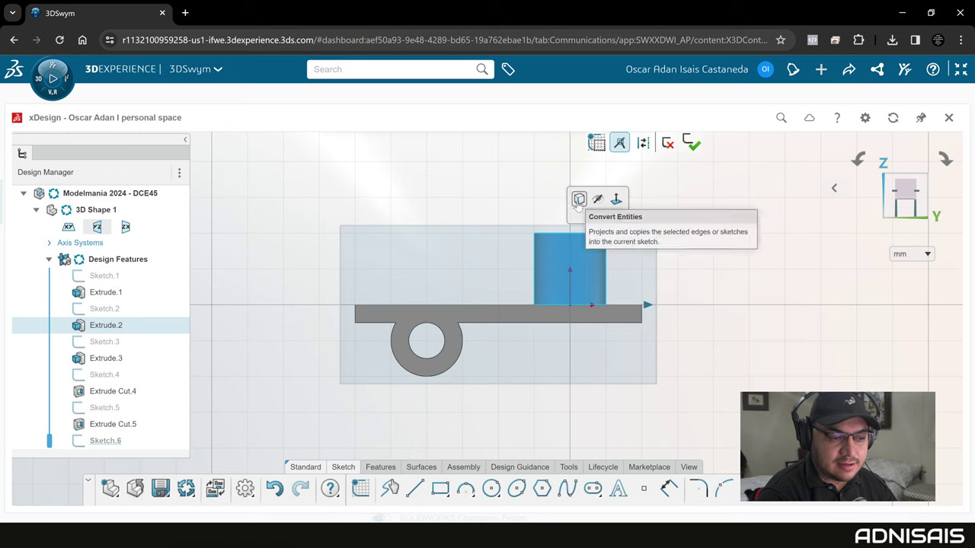
left_click(578, 199)
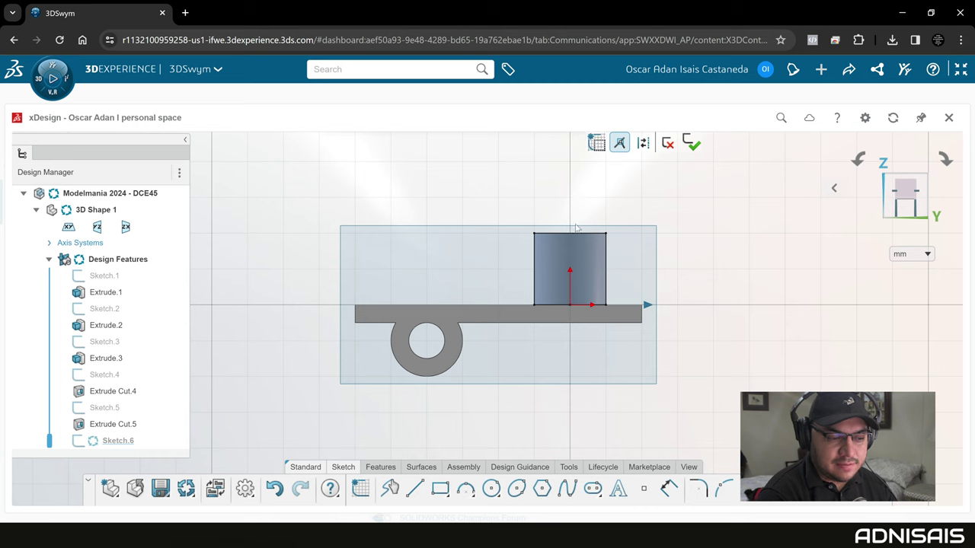
left_click(641, 312)
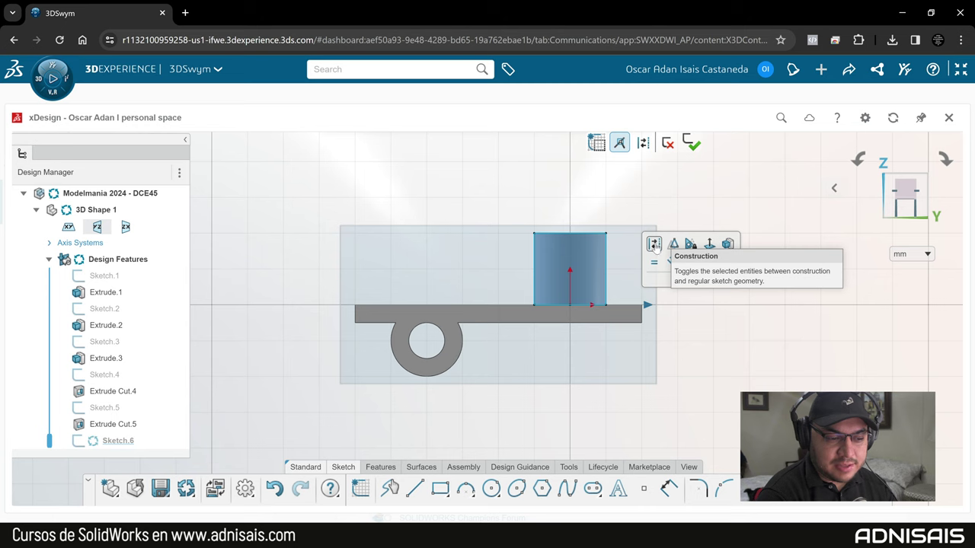
left_click(654, 247)
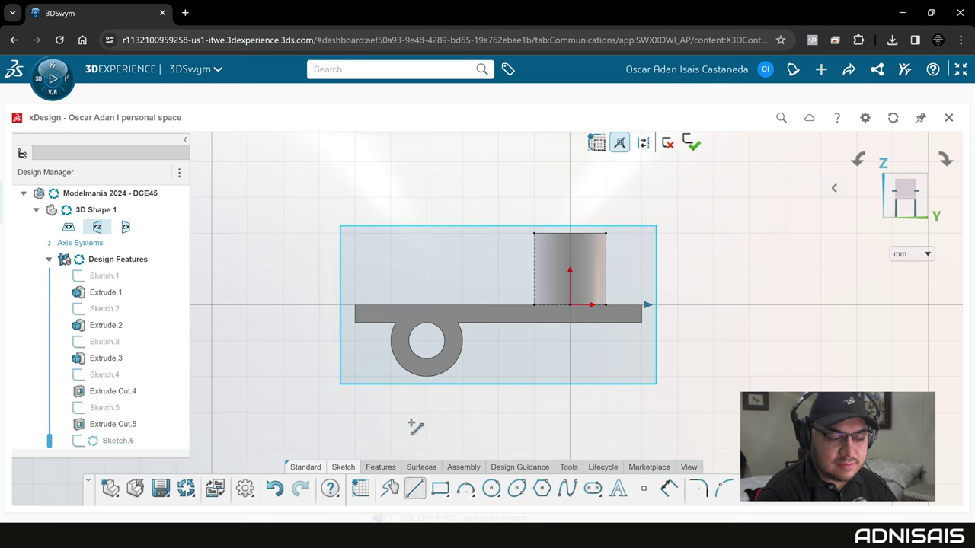
Step: Draw a sloped line from the plate top to the boss's left side
left_click(388, 304)
left_click(535, 249)
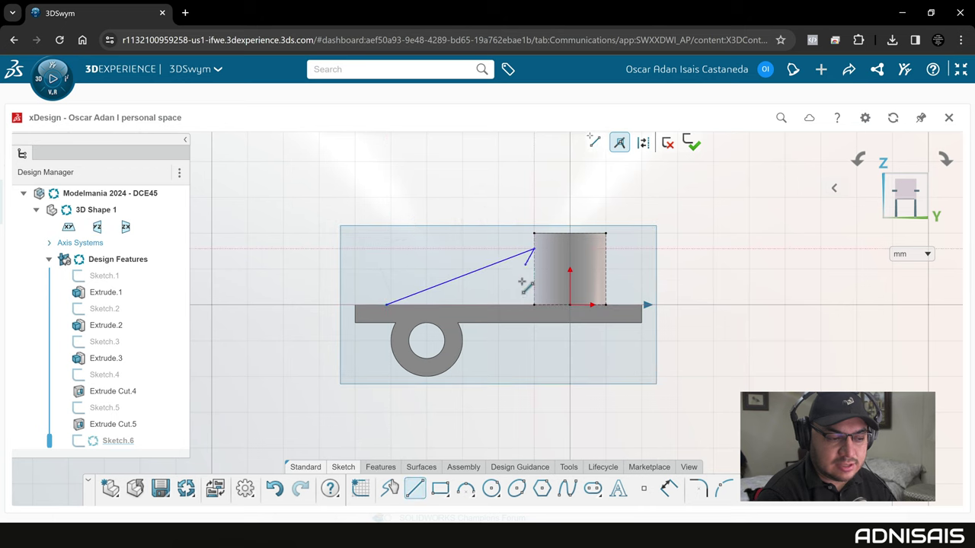
key("Escape")
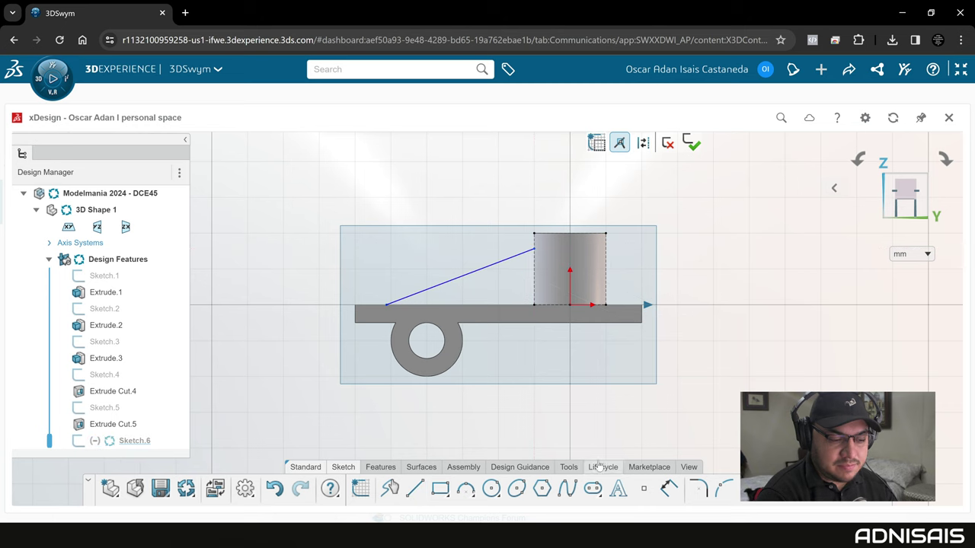
Step: Dimension the sloped line 15 mm high and 5 mm from the plate's end
left_click(668, 489)
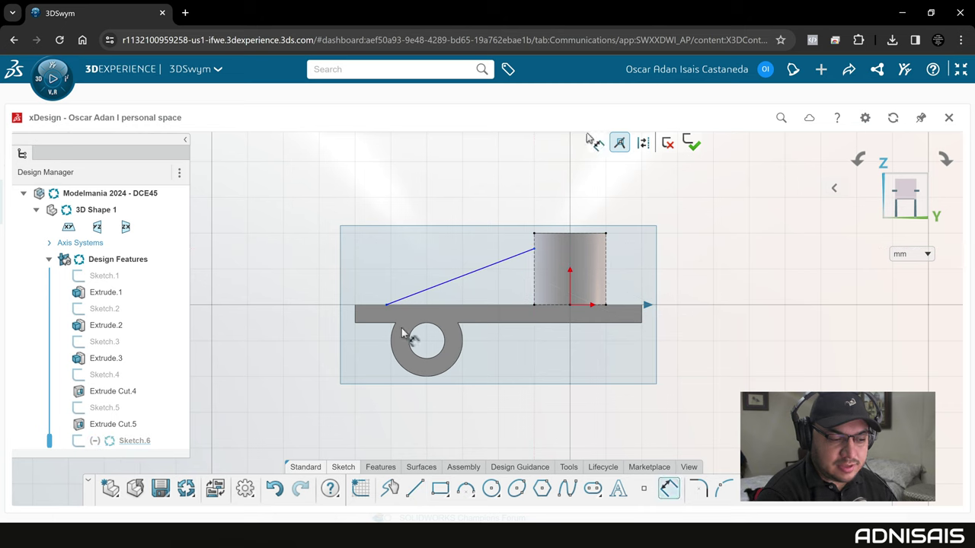
left_click(527, 314)
left_click(534, 250)
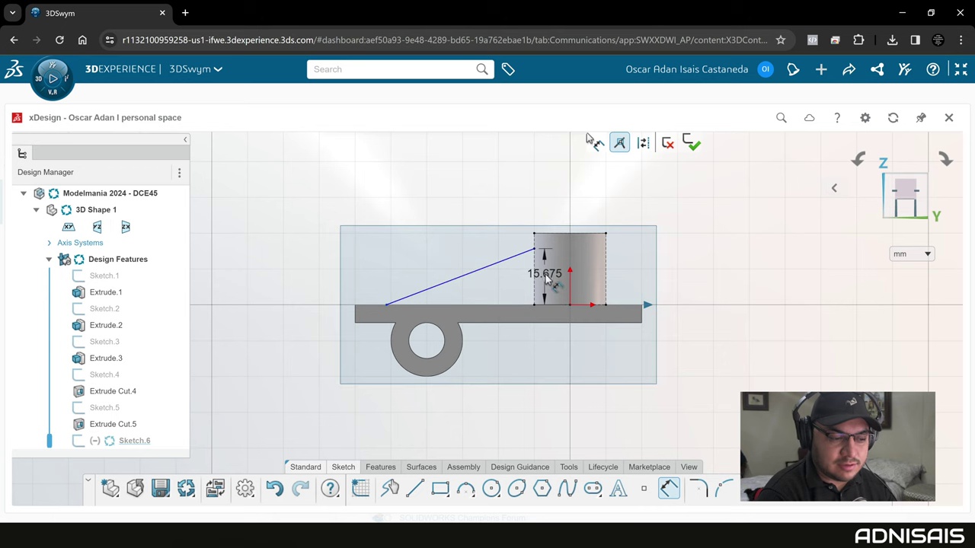
left_click(554, 287)
type("15")
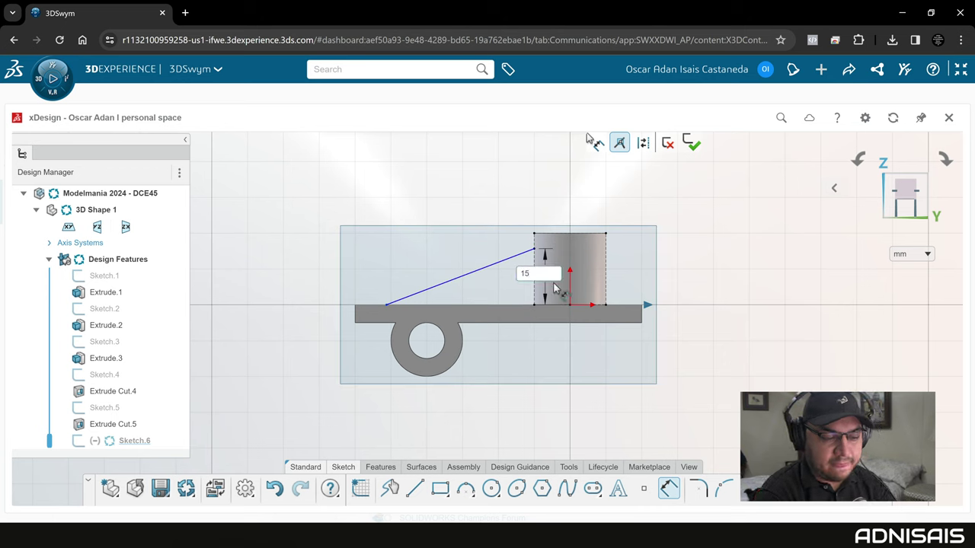
key("Return")
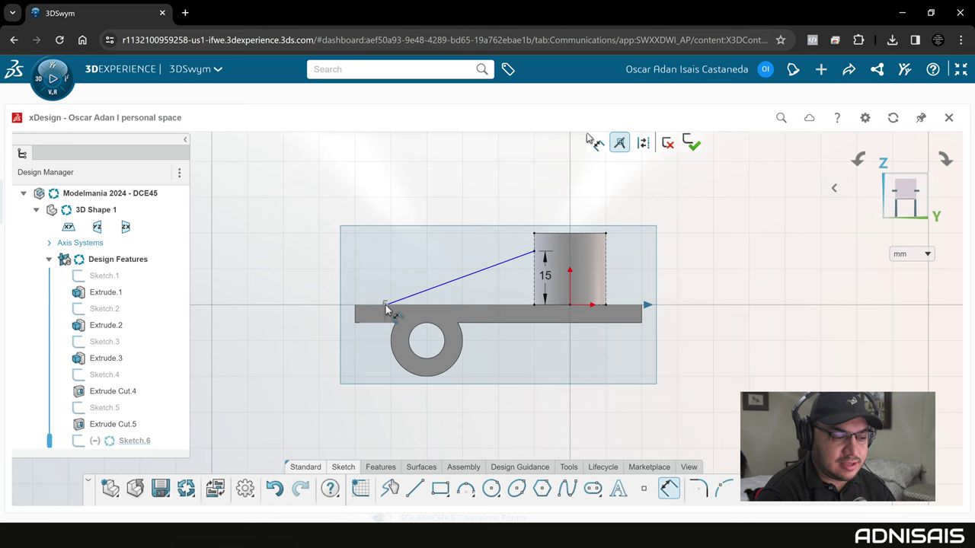
left_click(386, 305)
left_click(379, 286)
type("5")
key("Return")
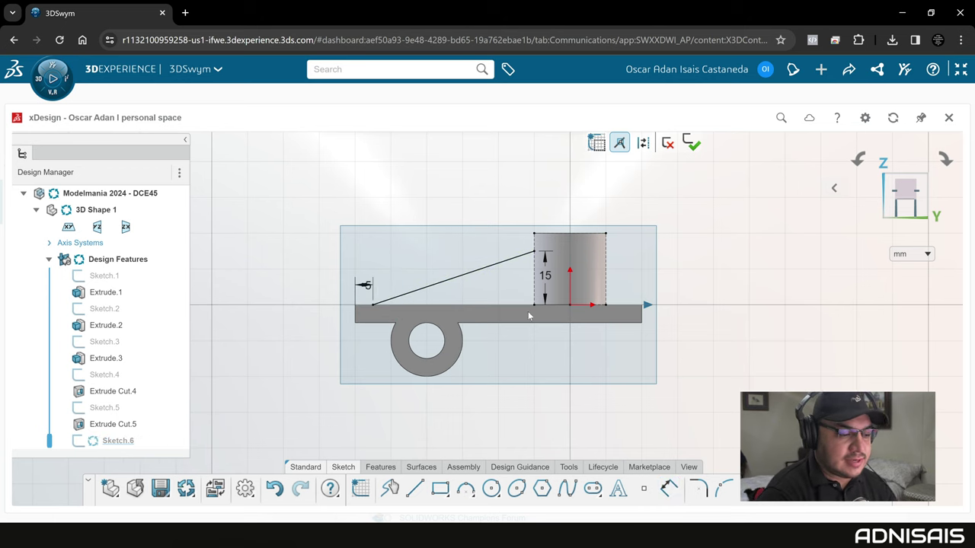
left_click(381, 468)
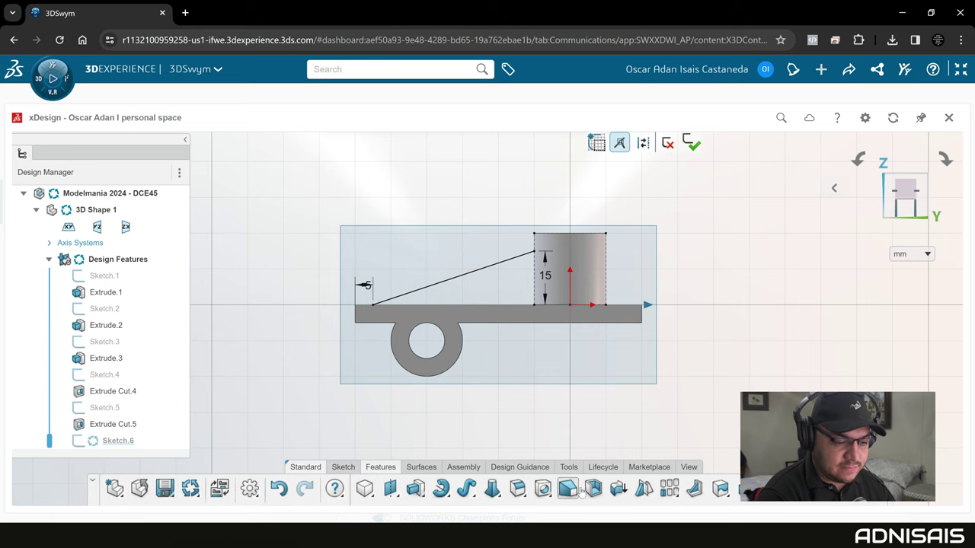
Step: Create a 4 mm midplane rib from Sketch.6 on Body.1, perpendicular to the sketch plane
left_click(693, 490)
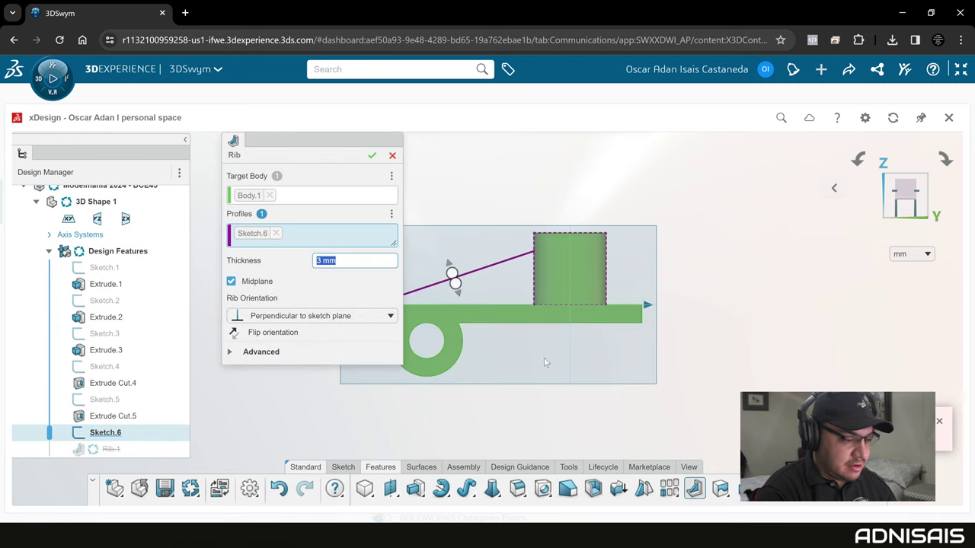
mouse_move(505, 241)
middle_mouse_down()
mouse_move(436, 262)
mouse_move(276, 185)
middle_mouse_up()
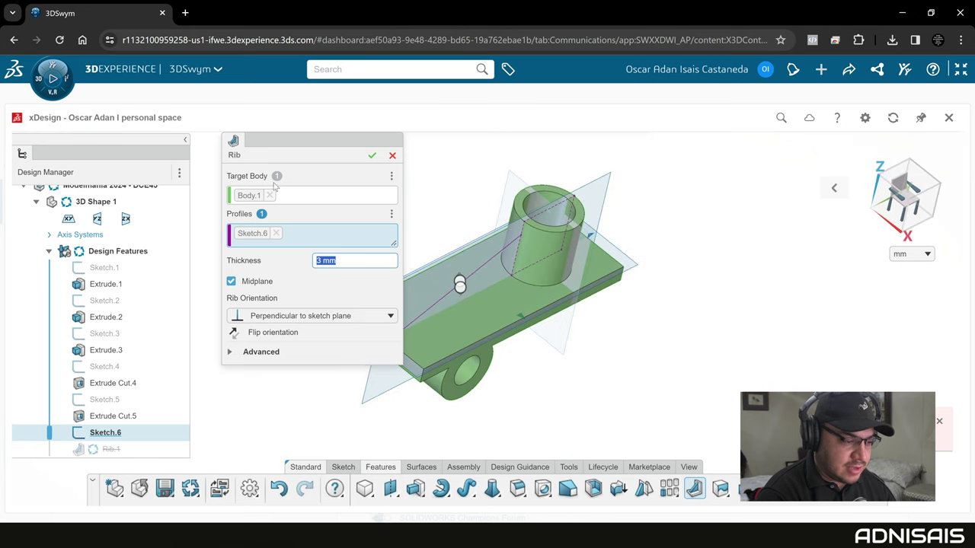
left_click(298, 197)
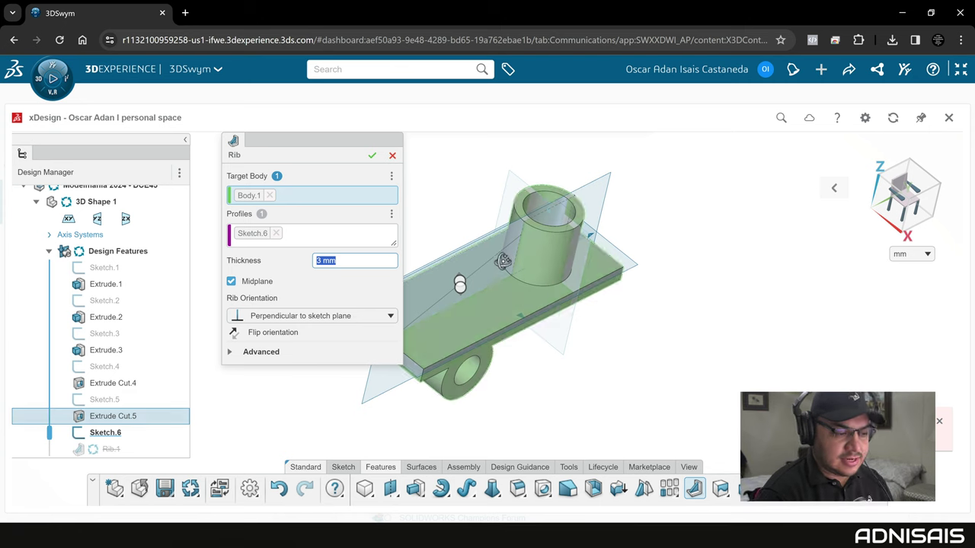
middle_click_drag(505, 289, 456, 274)
type("4")
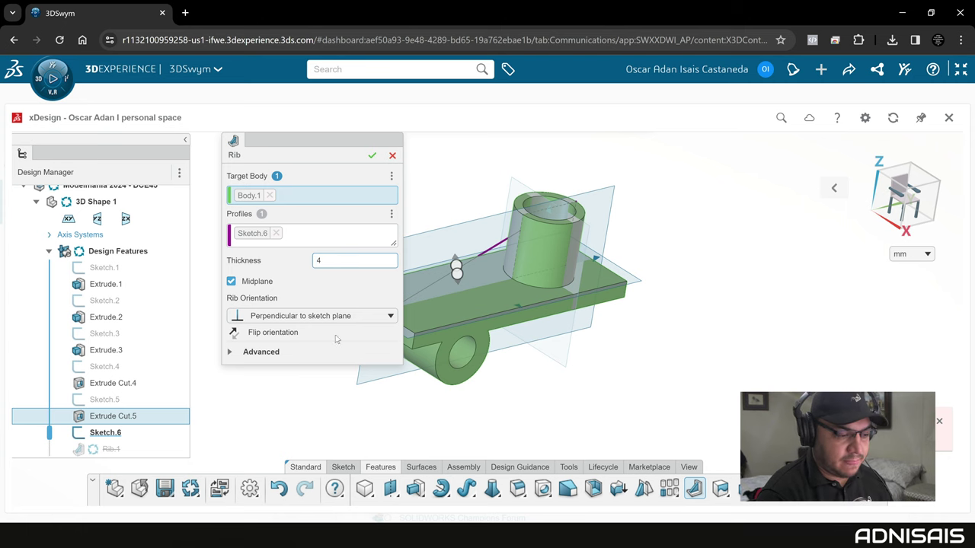
middle_click_drag(453, 356, 290, 338)
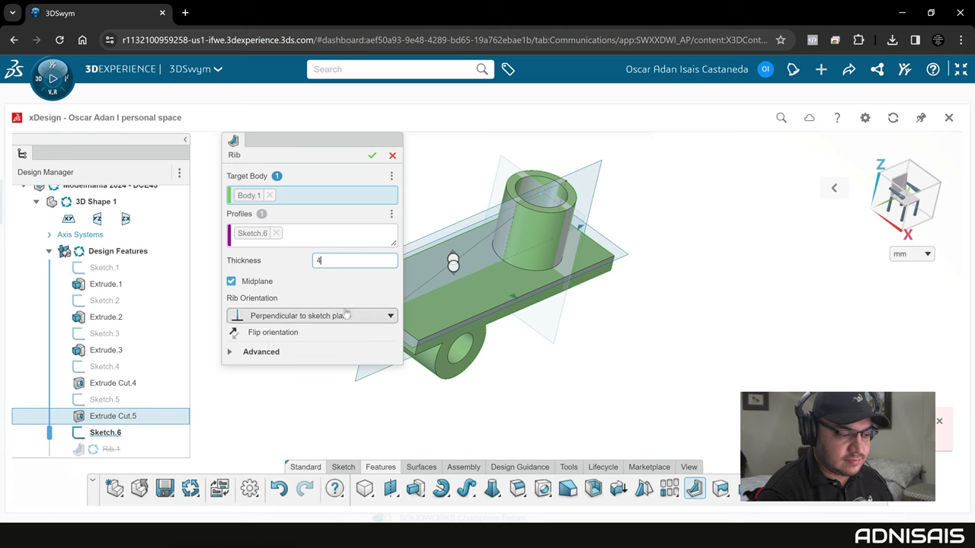
mouse_move(461, 274)
middle_mouse_down()
mouse_move(533, 312)
mouse_move(450, 259)
middle_mouse_up()
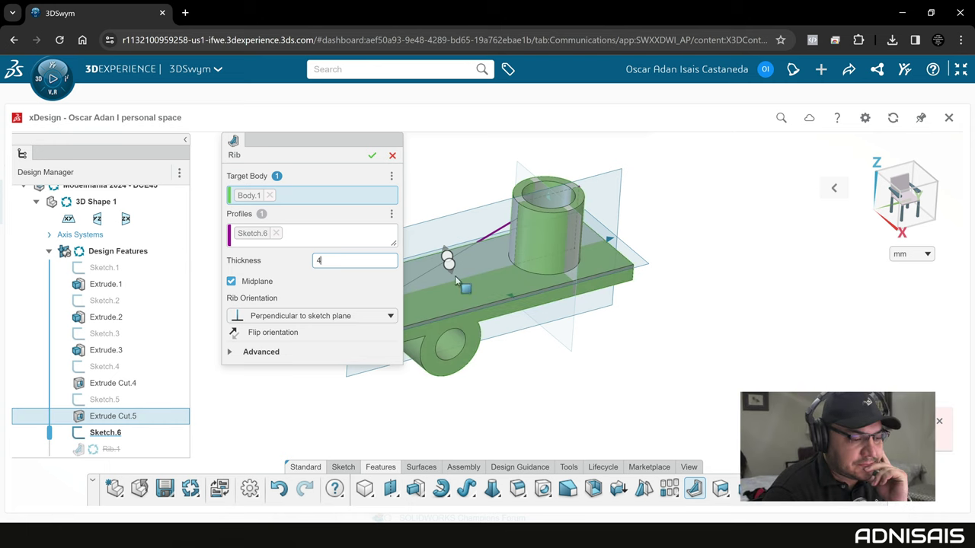
middle_click_drag(533, 274, 510, 257)
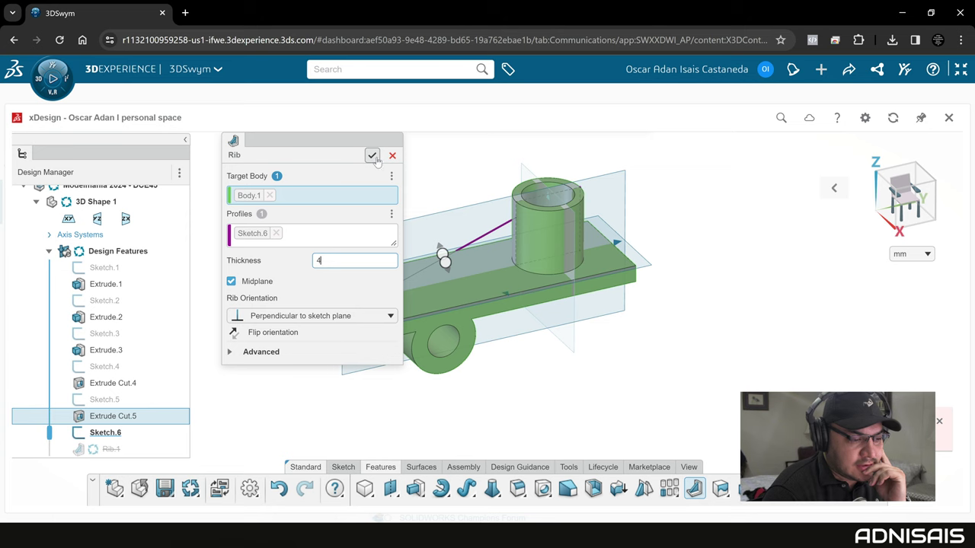
left_click(373, 156)
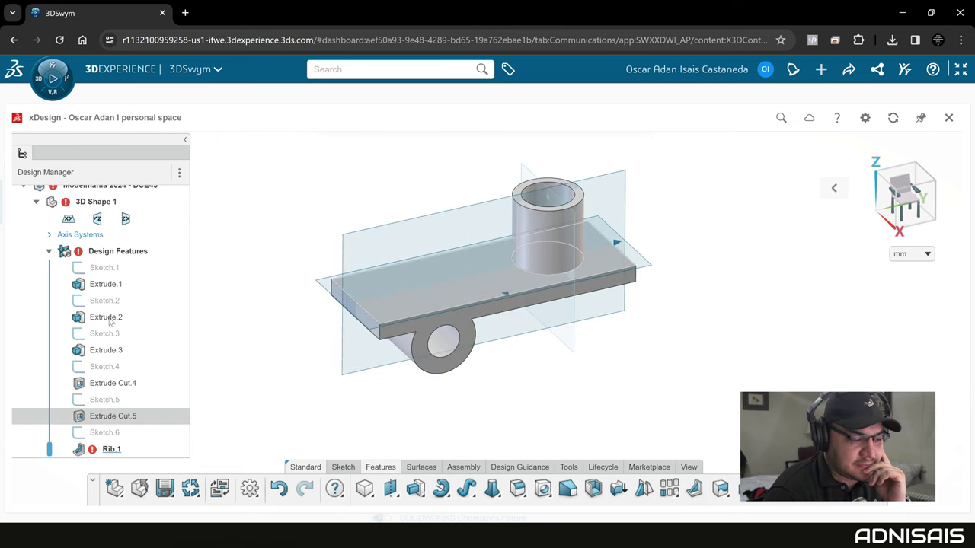
Step: Read Rib.1's 'Cannot construct Rib' error and reopen Rib.1 for editing
left_click(83, 450)
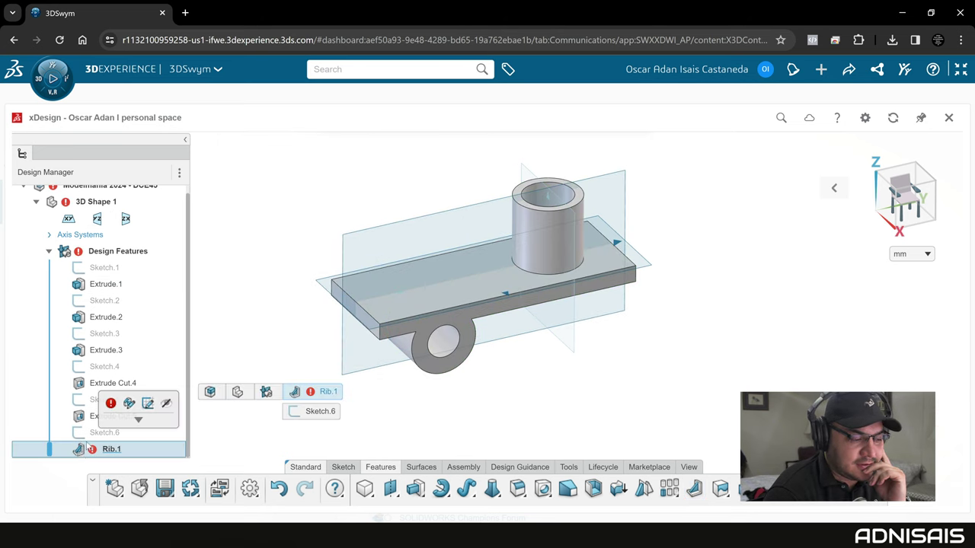
left_click(111, 404)
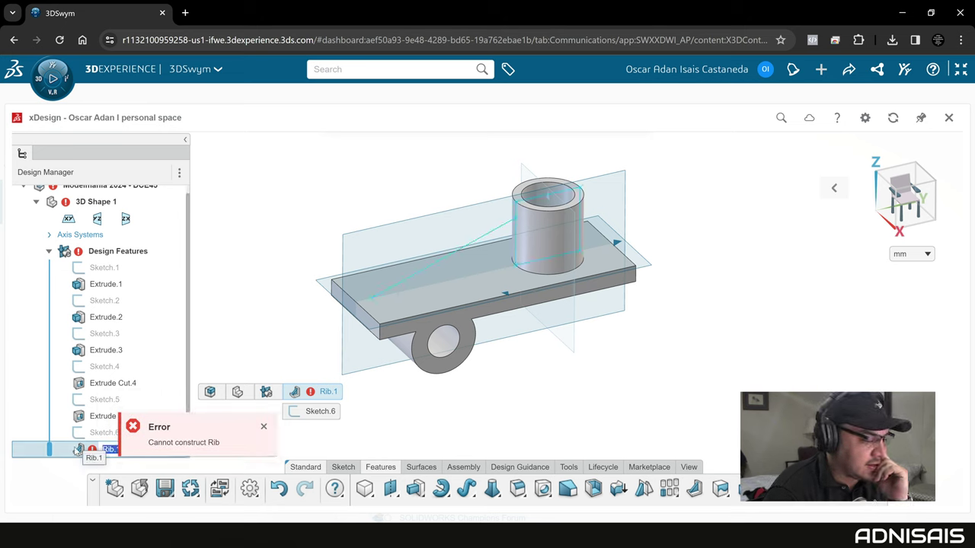
key("Escape")
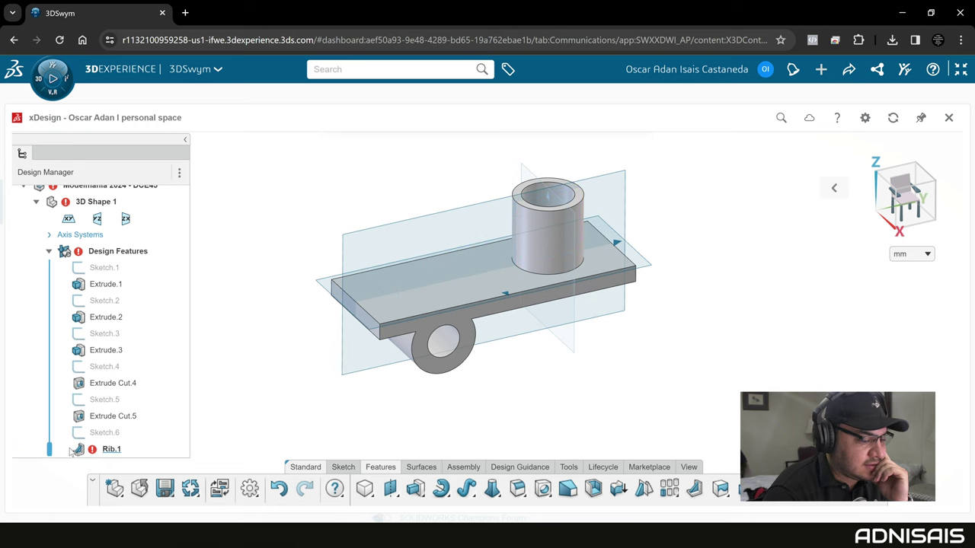
left_click(79, 449)
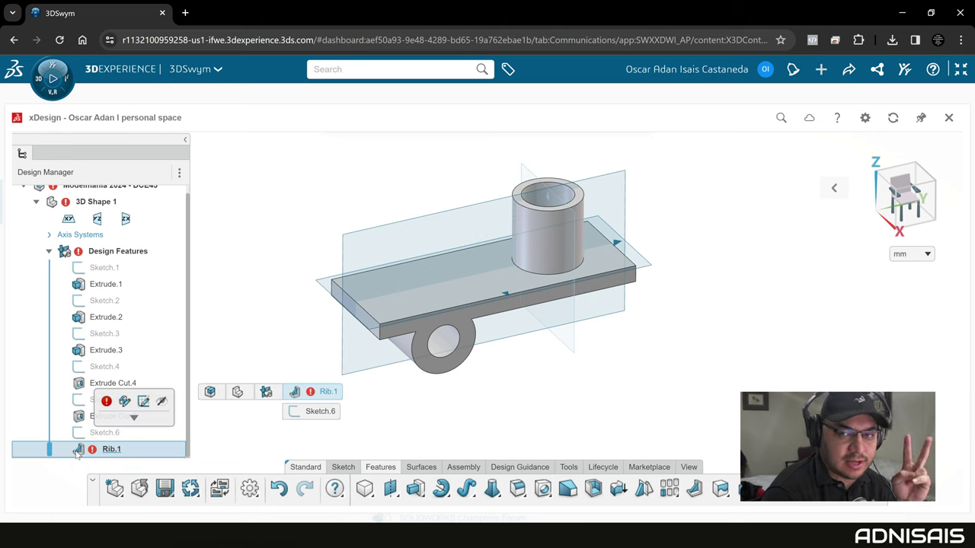
left_click(124, 402)
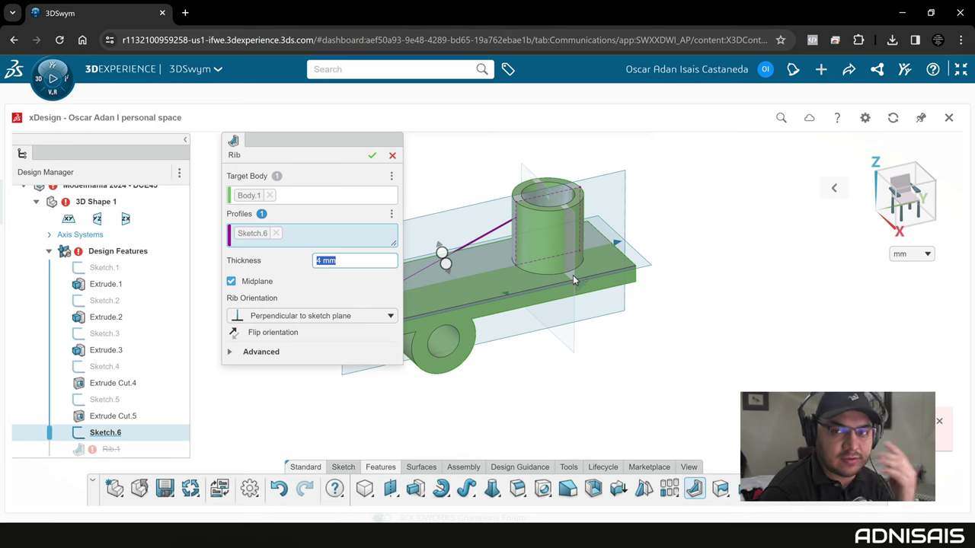
Step: Set Rib.1 parallel to the sketch plane with flipped orientation so it builds without error
left_click(332, 315)
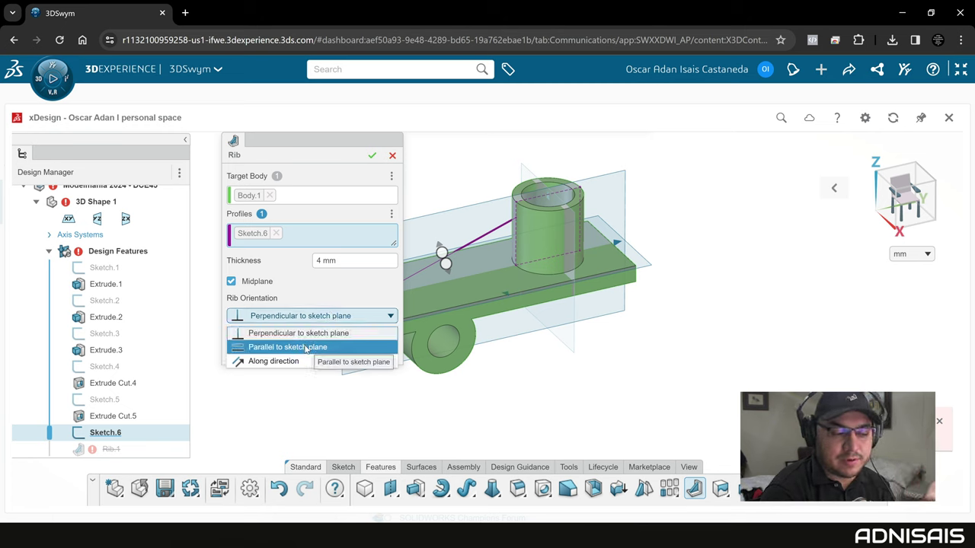
left_click(306, 348)
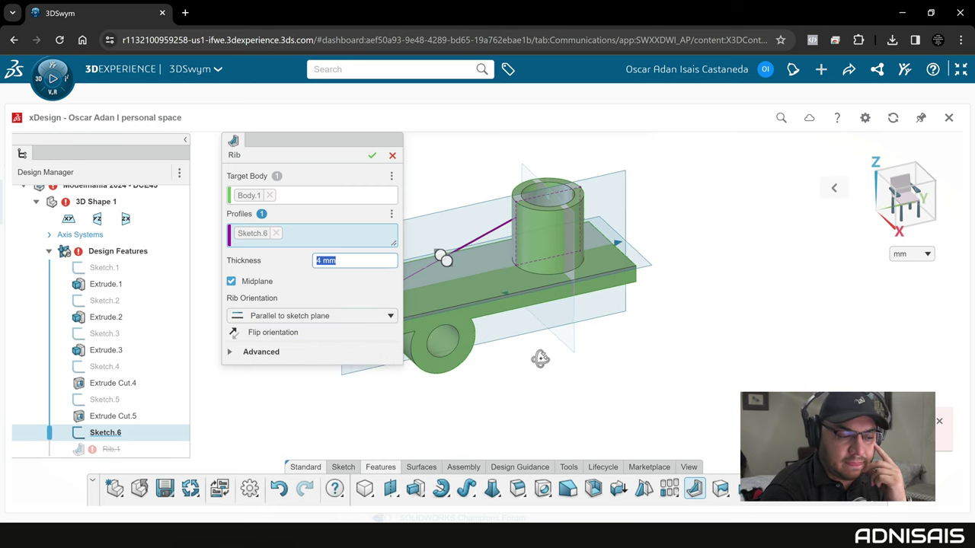
mouse_move(540, 358)
middle_mouse_down()
mouse_move(539, 340)
mouse_move(552, 346)
middle_mouse_up()
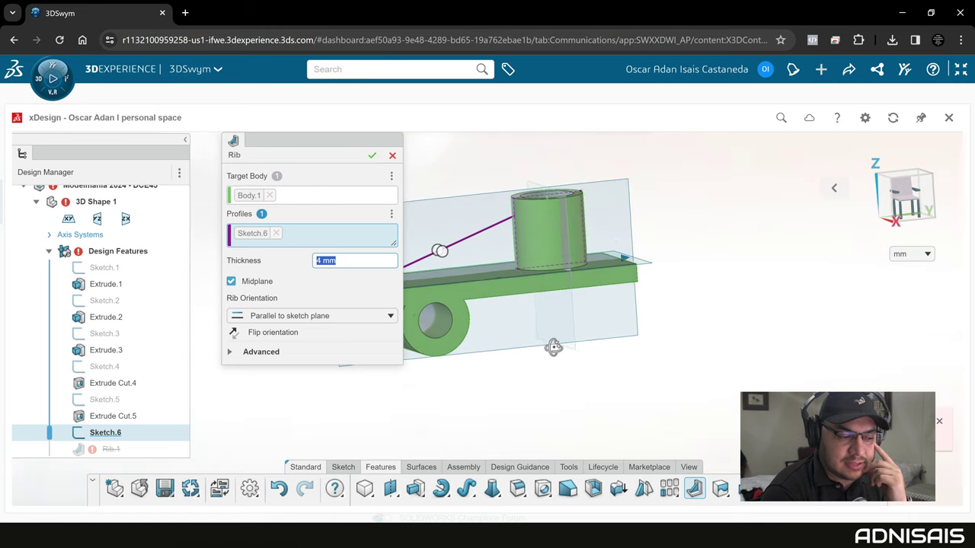
left_click(234, 336)
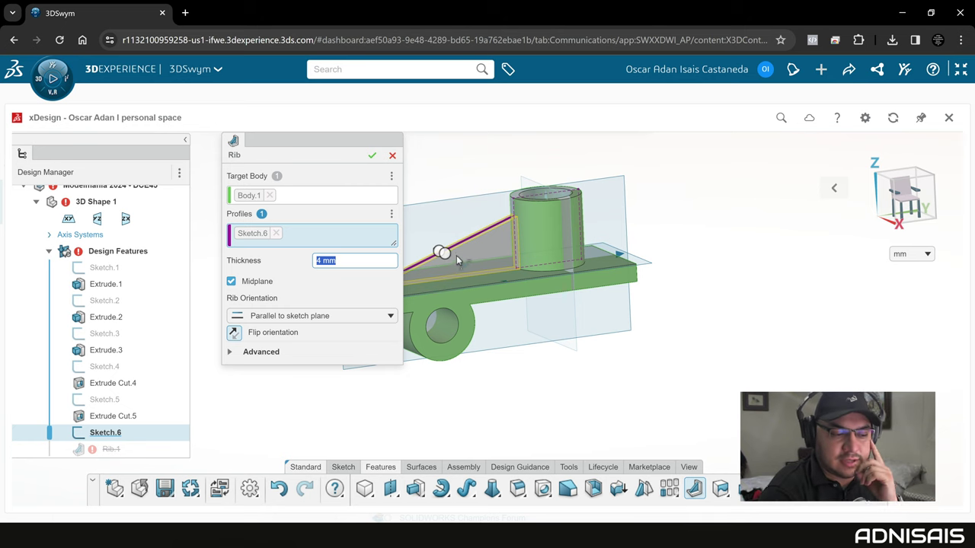
left_click(372, 157)
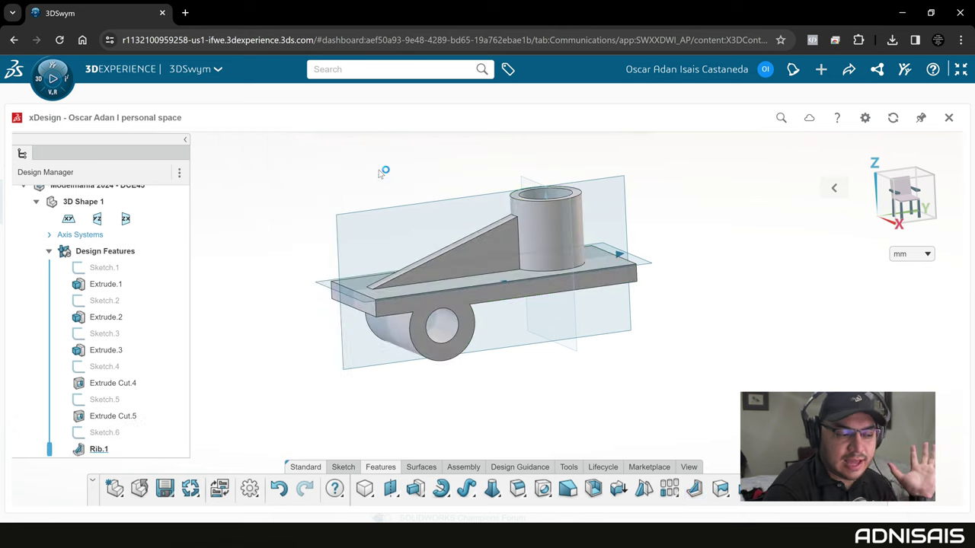
mouse_move(558, 408)
middle_mouse_down()
mouse_move(565, 402)
mouse_move(525, 405)
mouse_move(533, 401)
middle_mouse_up()
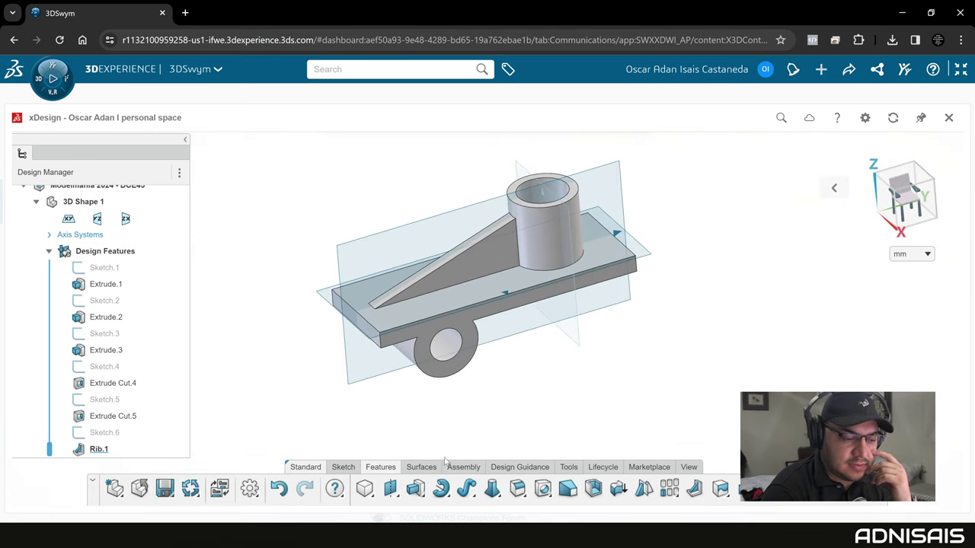
left_click(517, 486)
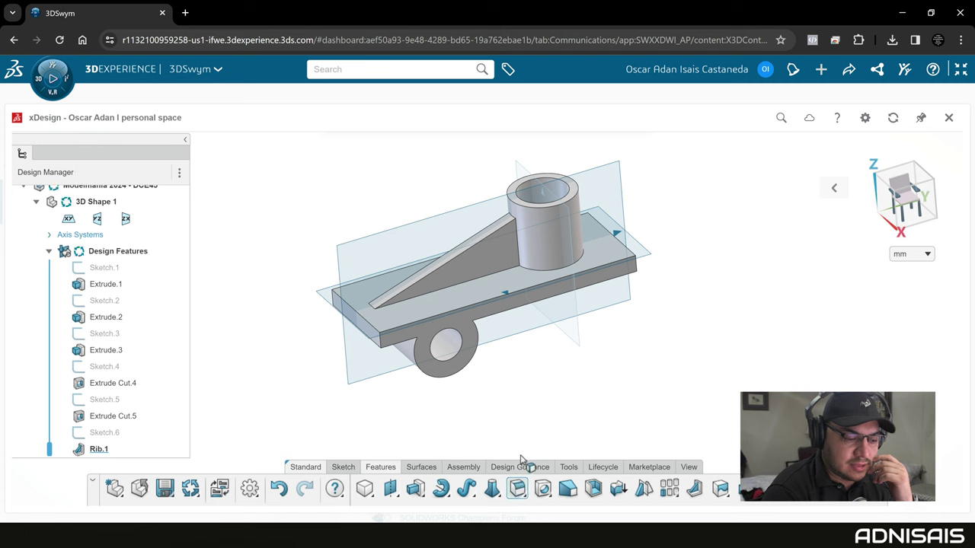
Step: Round the plate's four corner edges with an 8 mm fillet
type("8")
key("Return")
left_click_drag(353, 149, 246, 151)
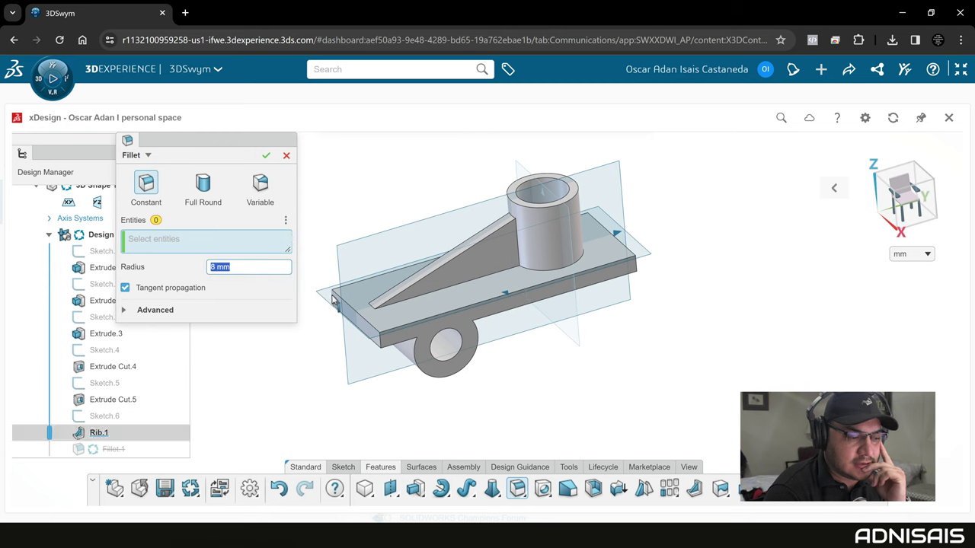
left_click(333, 300)
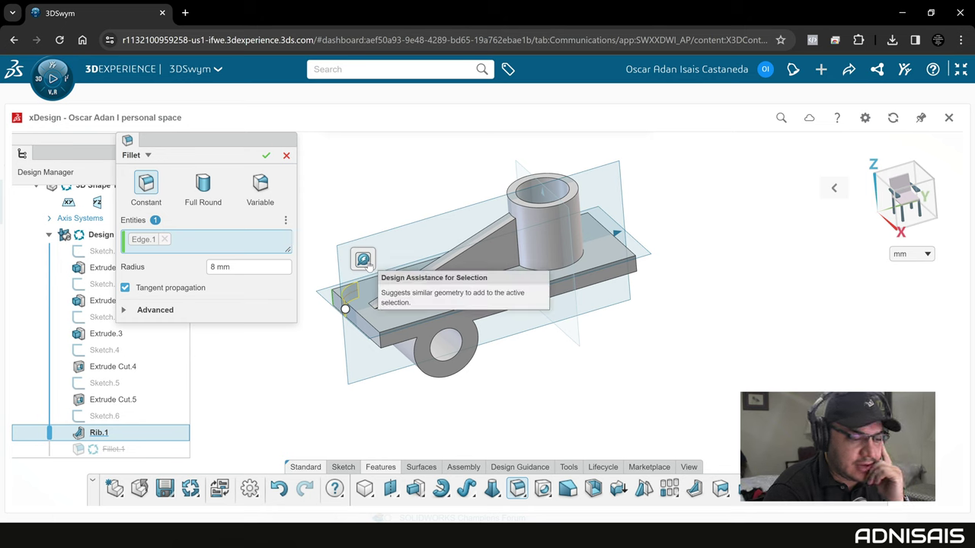
left_click(364, 260)
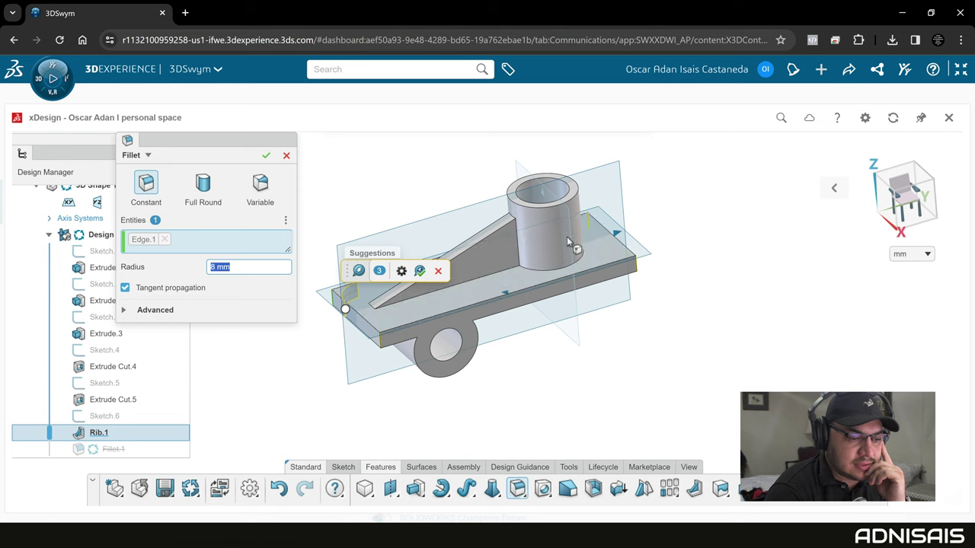
left_click(420, 271)
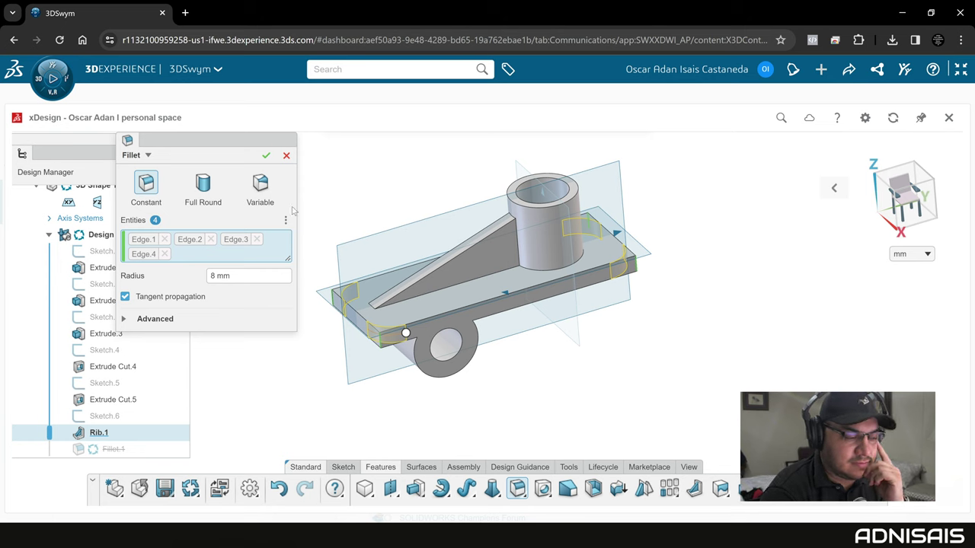
left_click(265, 155)
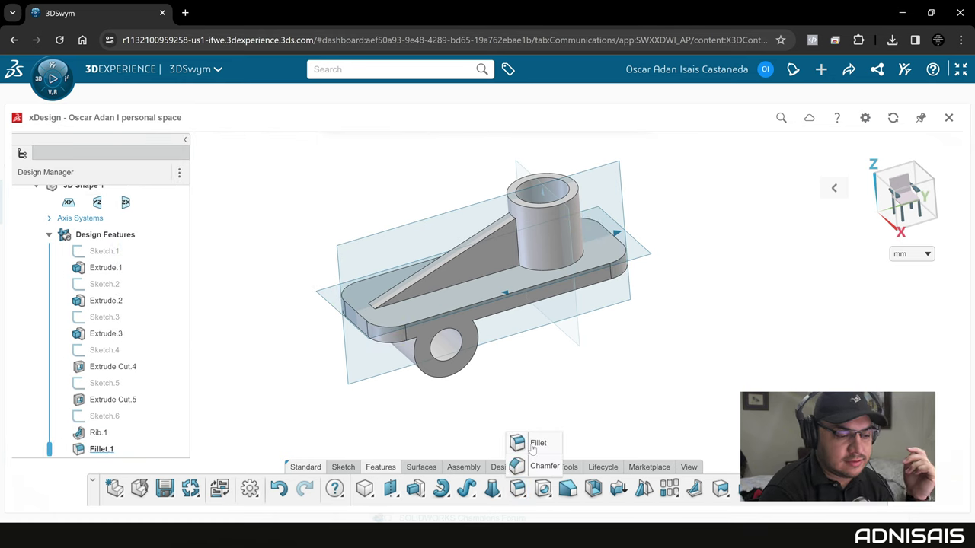
Step: Start a 2 mm fillet on the plate's top face and the rib's side face
left_click(518, 445)
key("Return")
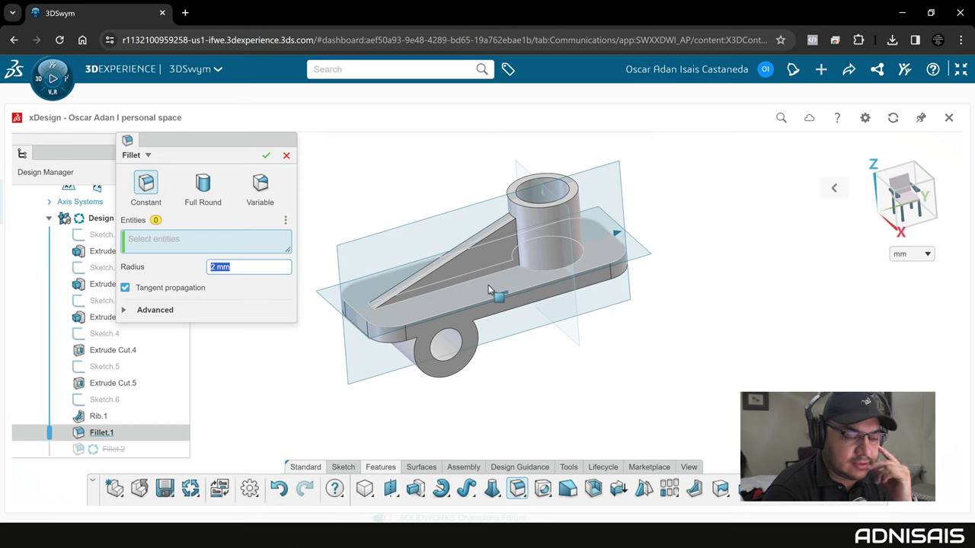
left_click(488, 284)
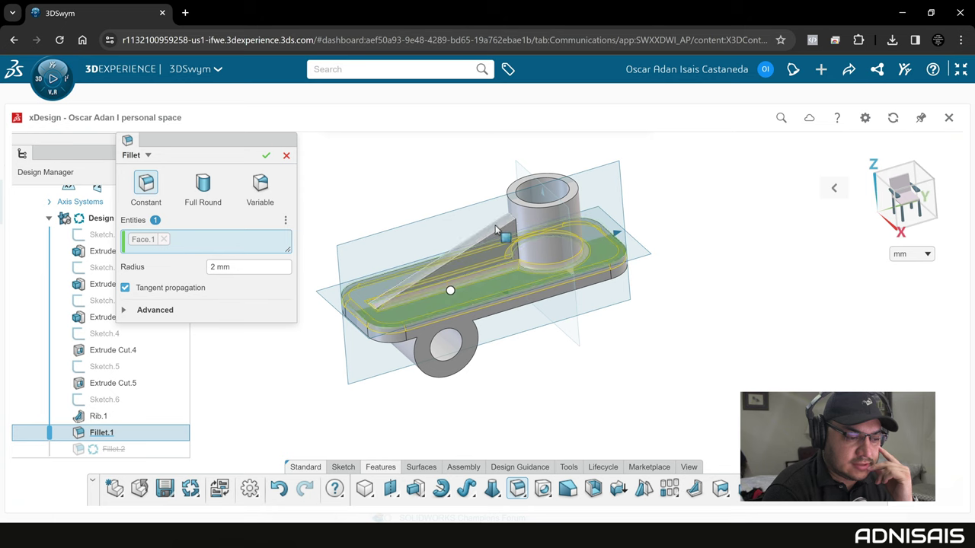
left_click(499, 227)
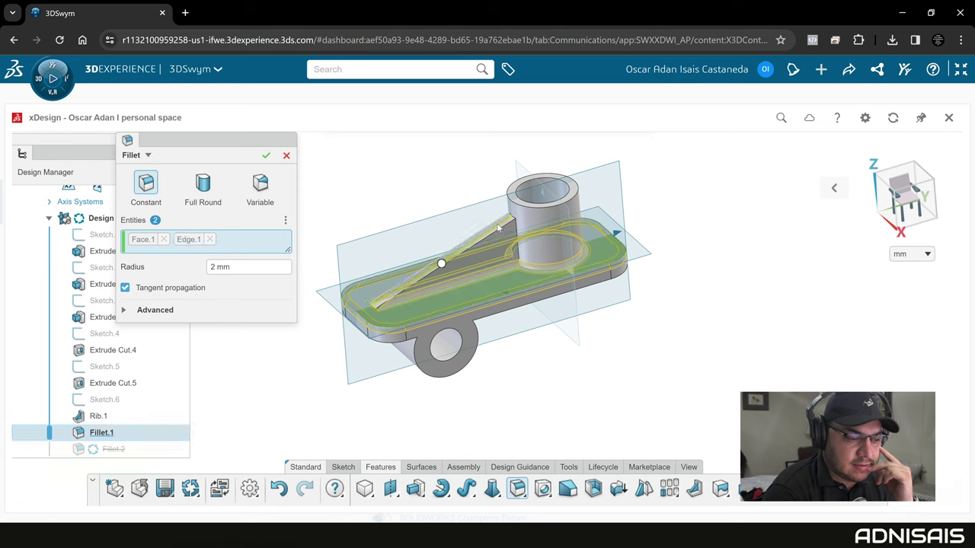
left_click(496, 228)
scroll(499, 240, "up", 2)
scroll(503, 235, "up", 2)
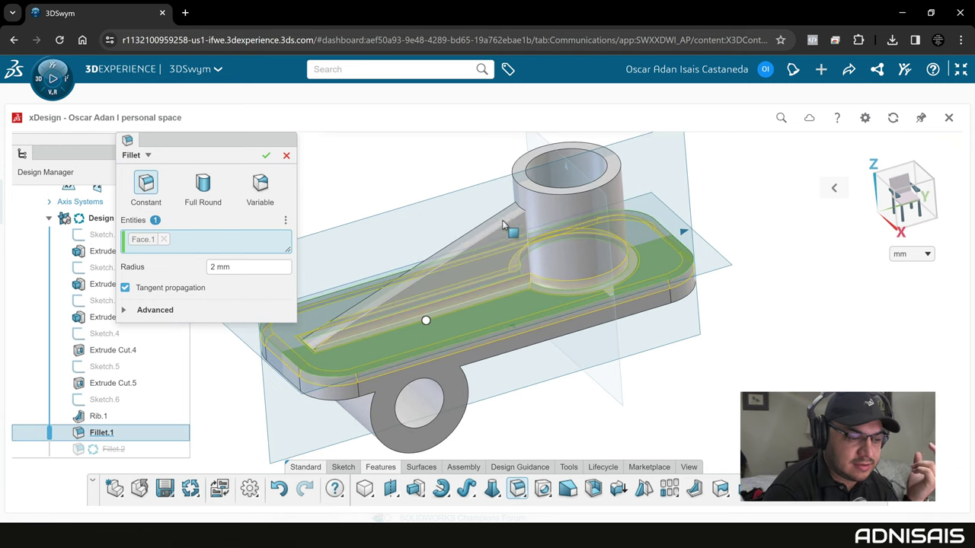
scroll(506, 225, "up", 2)
scroll(509, 220, "up", 2)
left_click(508, 220)
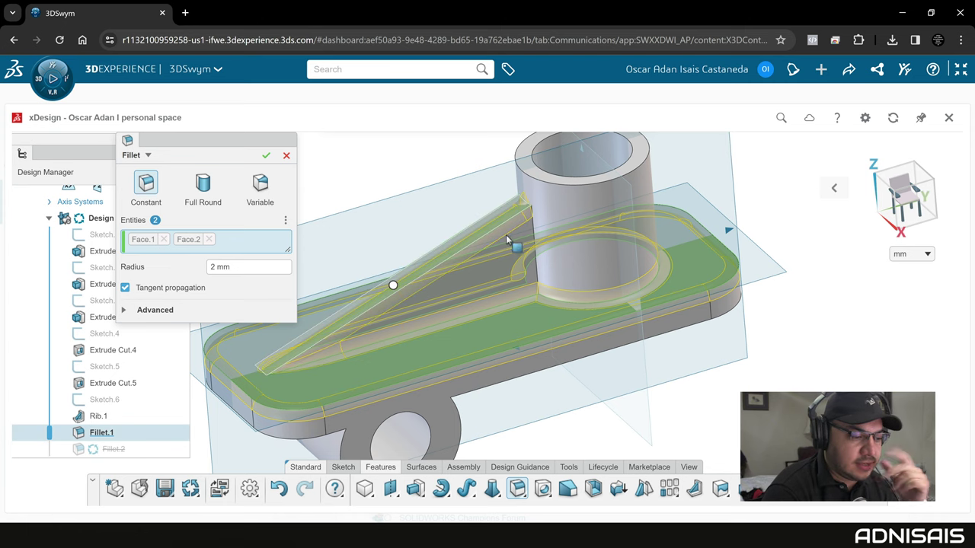
Step: Add the rib-to-boss junction edge and a rib edge to the 2 mm fillet
mouse_move(592, 240)
middle_mouse_down()
mouse_move(632, 242)
mouse_move(604, 262)
middle_mouse_up()
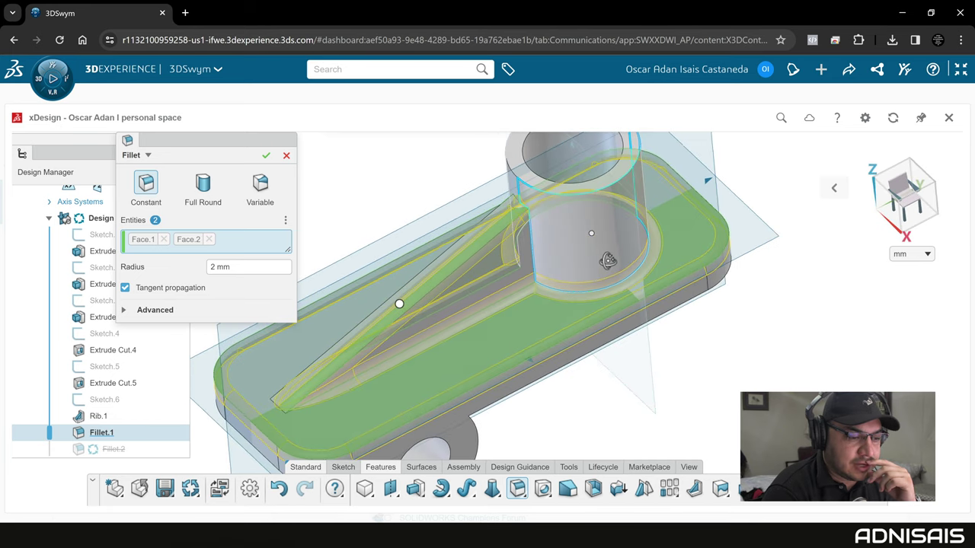
middle_click_drag(603, 261, 613, 259)
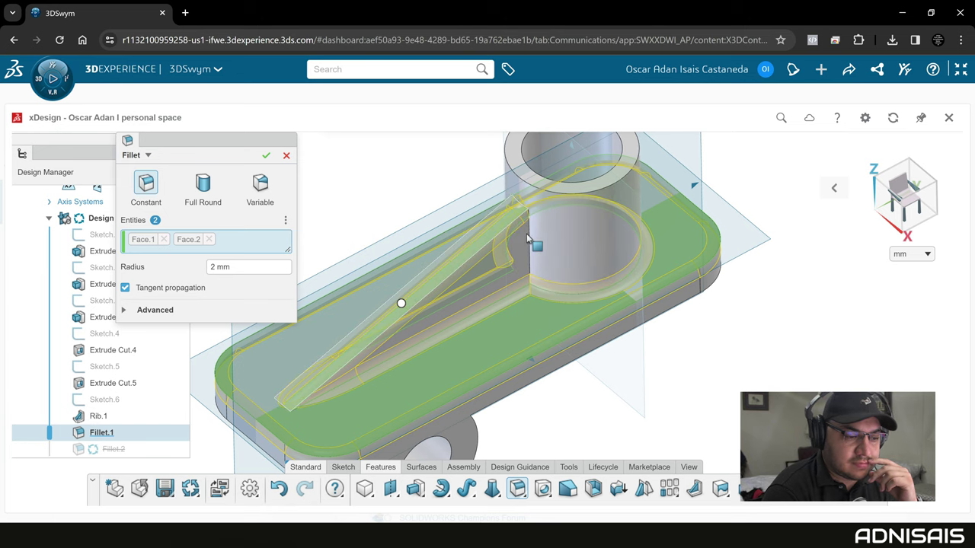
scroll(514, 221, "up", 2)
scroll(510, 211, "up", 1)
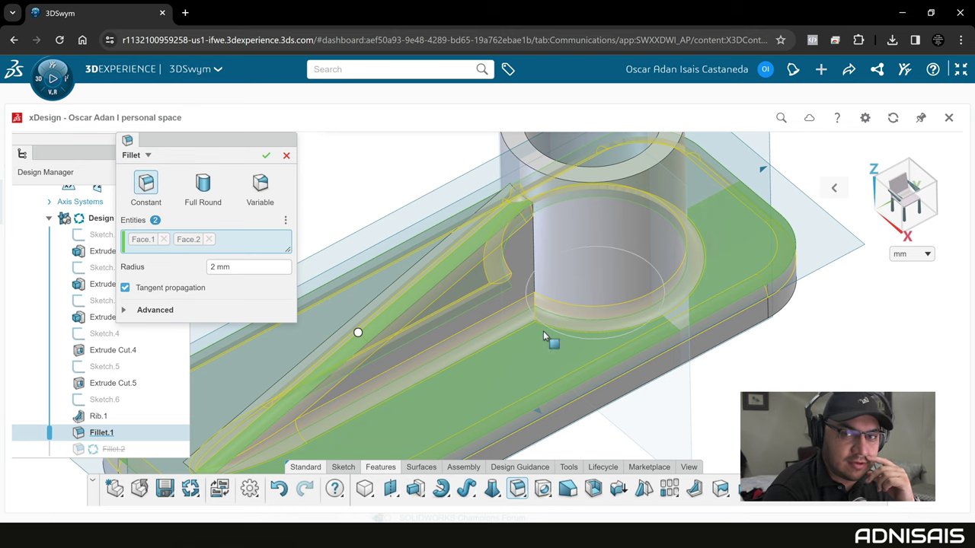
left_click(533, 260)
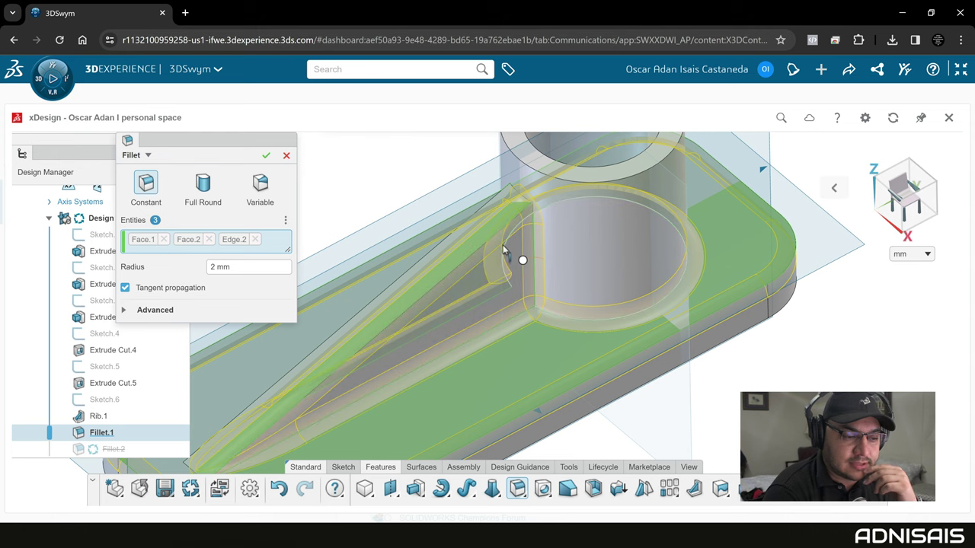
mouse_move(520, 242)
middle_mouse_down()
mouse_move(590, 268)
mouse_move(450, 220)
middle_mouse_up()
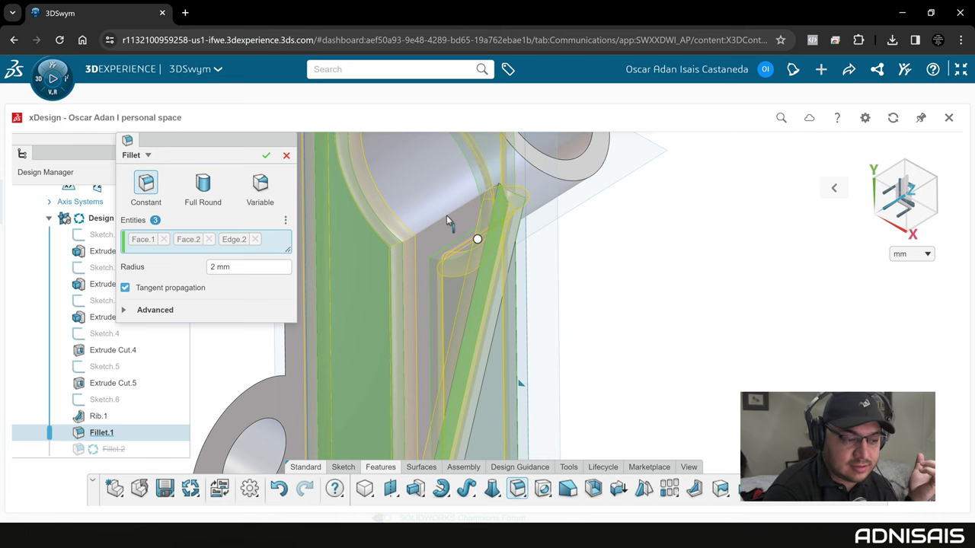
left_click(446, 216)
mouse_move(498, 288)
middle_mouse_down()
mouse_move(440, 271)
mouse_move(620, 362)
mouse_move(536, 399)
mouse_move(431, 348)
mouse_move(500, 360)
mouse_move(428, 333)
middle_mouse_up()
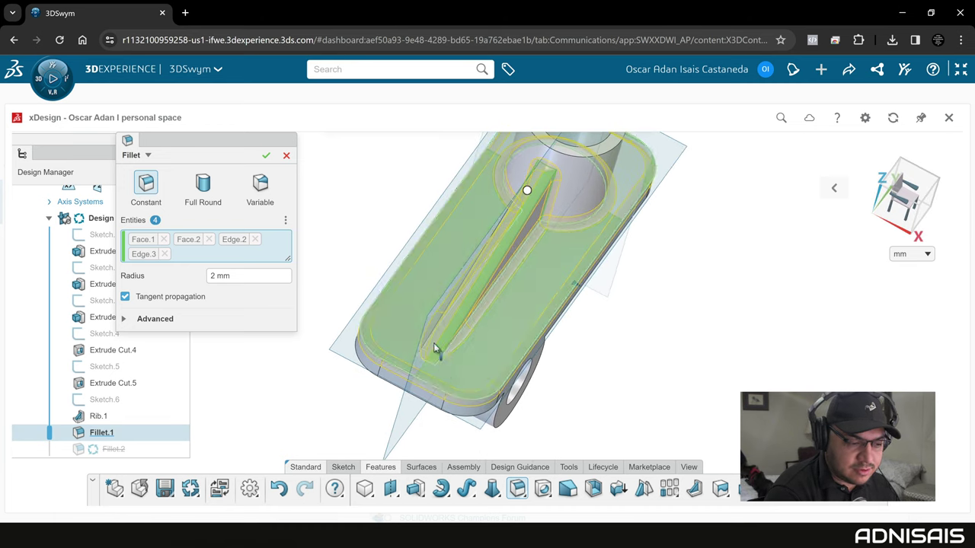
Step: Add more edges and the lower hub faces to the 2 mm fillet, reaching nine entities, and confirm
mouse_move(475, 322)
middle_mouse_down()
mouse_move(440, 220)
mouse_move(361, 243)
mouse_move(637, 398)
middle_mouse_up()
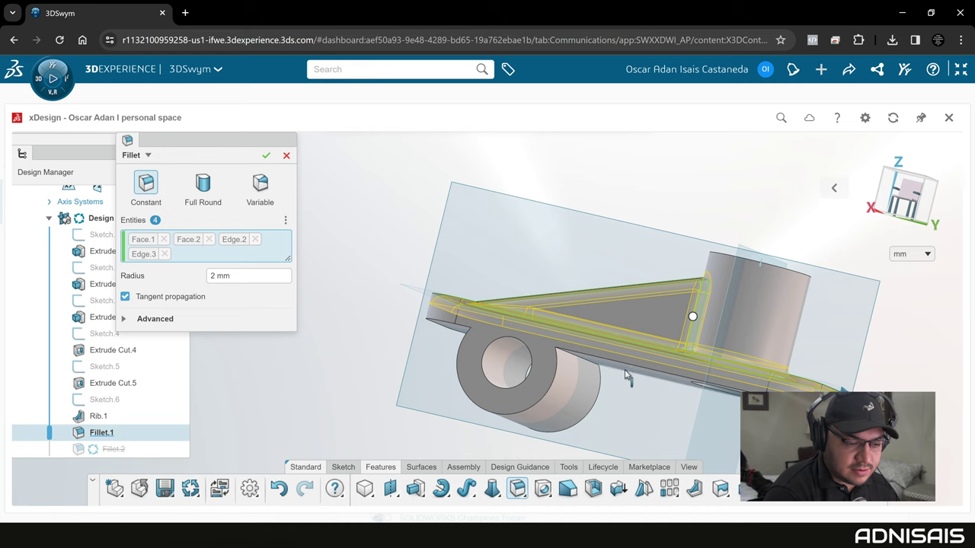
middle_click_drag(626, 358, 631, 368)
left_click(631, 368)
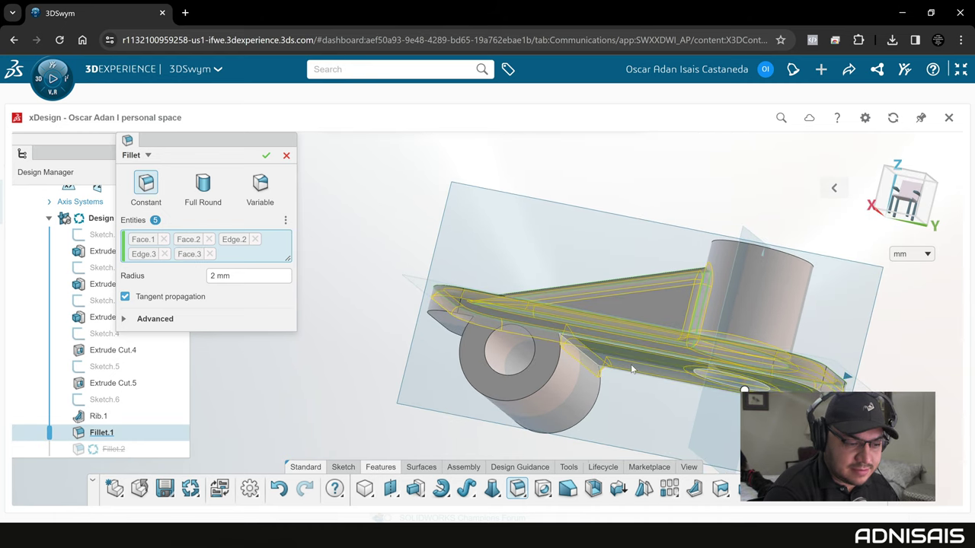
left_click(632, 369)
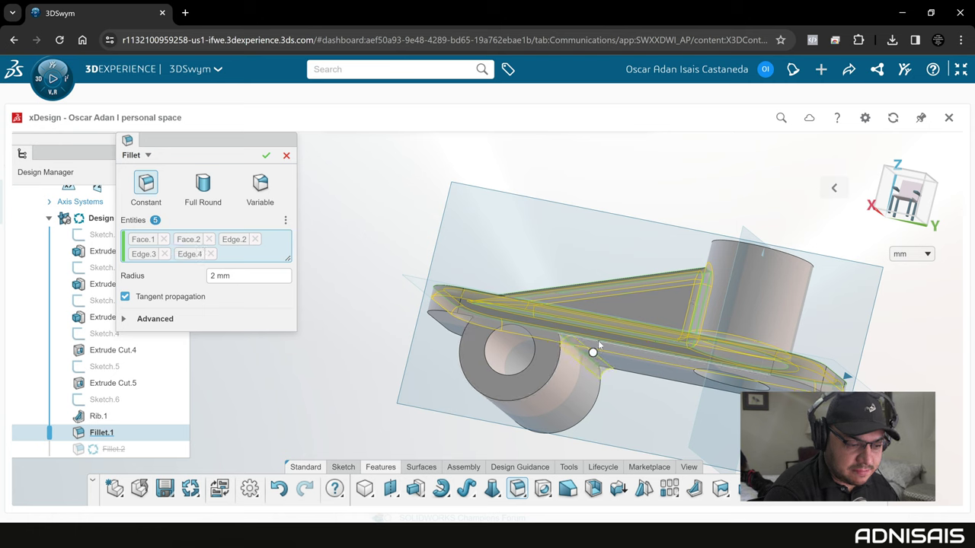
left_click(598, 342)
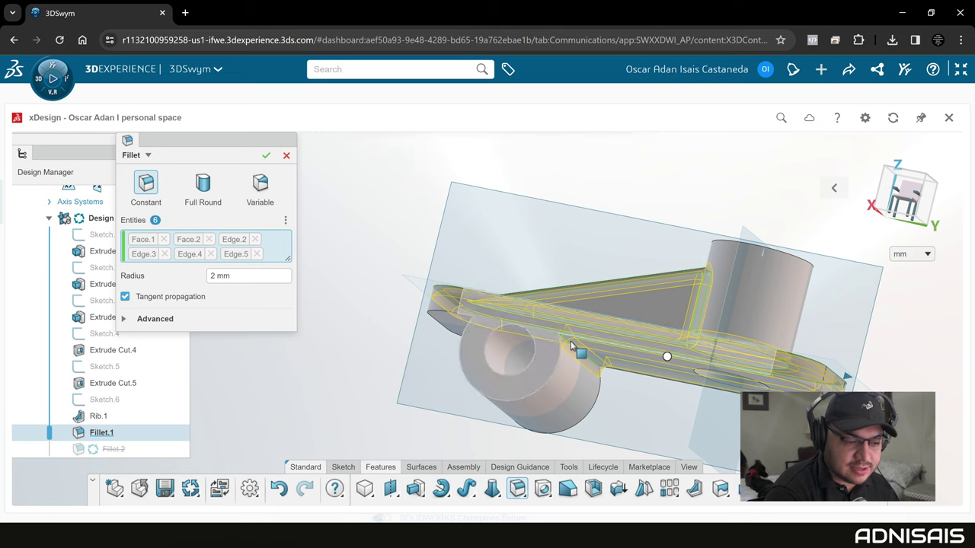
left_click(478, 325)
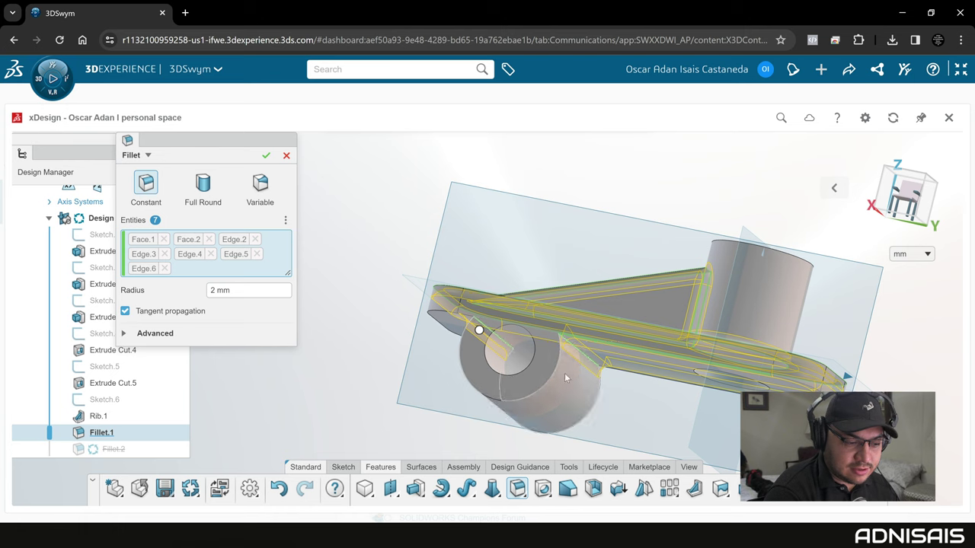
left_click(564, 373)
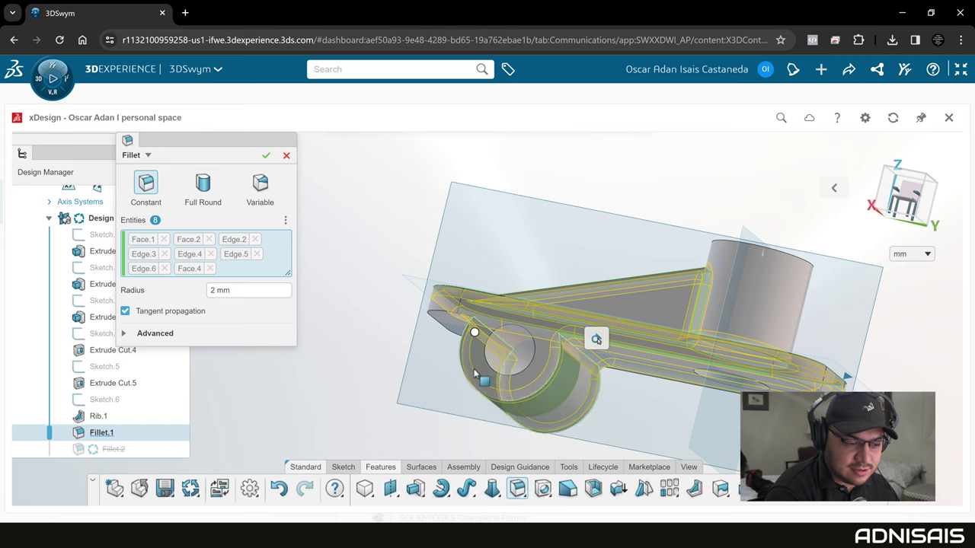
mouse_move(475, 370)
middle_mouse_down()
mouse_move(518, 371)
mouse_move(438, 341)
middle_mouse_up()
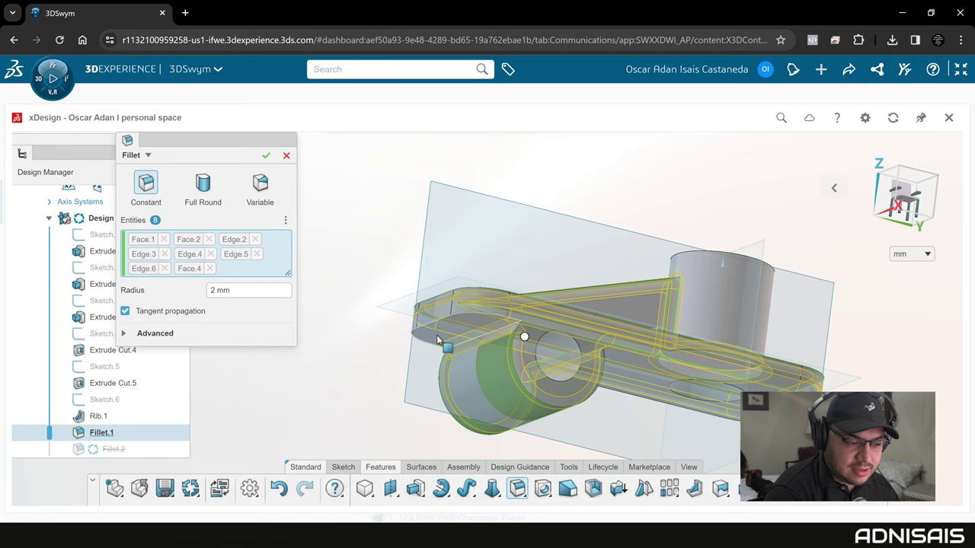
left_click(437, 340)
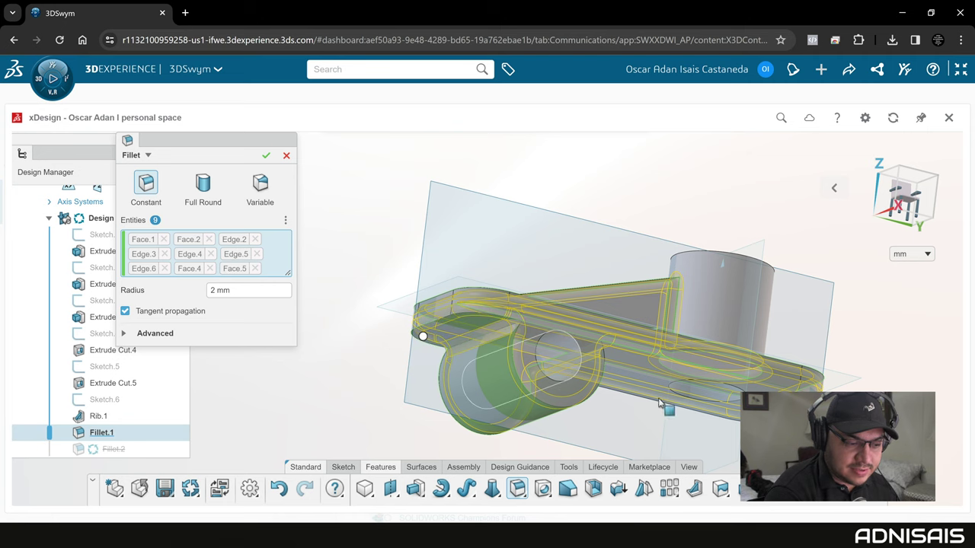
mouse_move(578, 327)
middle_mouse_down()
mouse_move(580, 389)
mouse_move(535, 335)
middle_mouse_up()
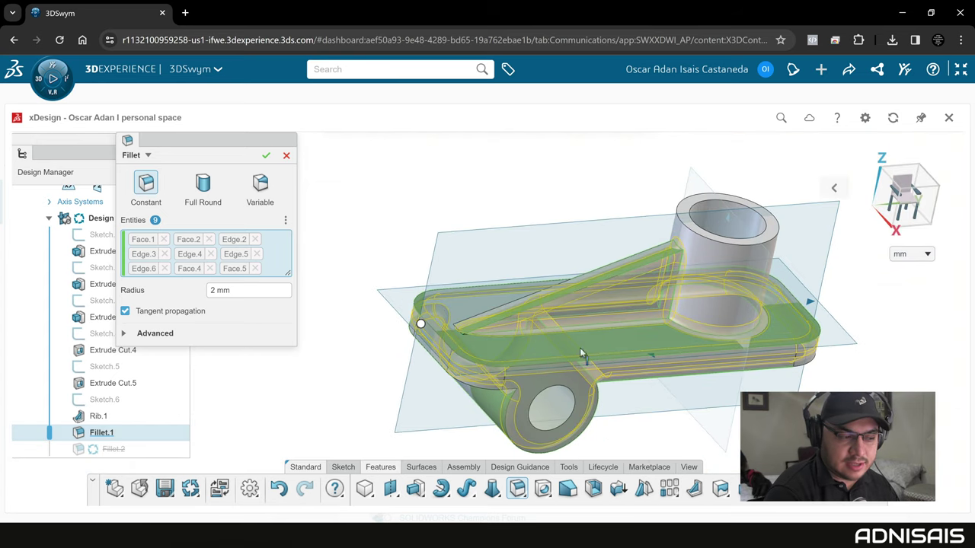
left_click(266, 156)
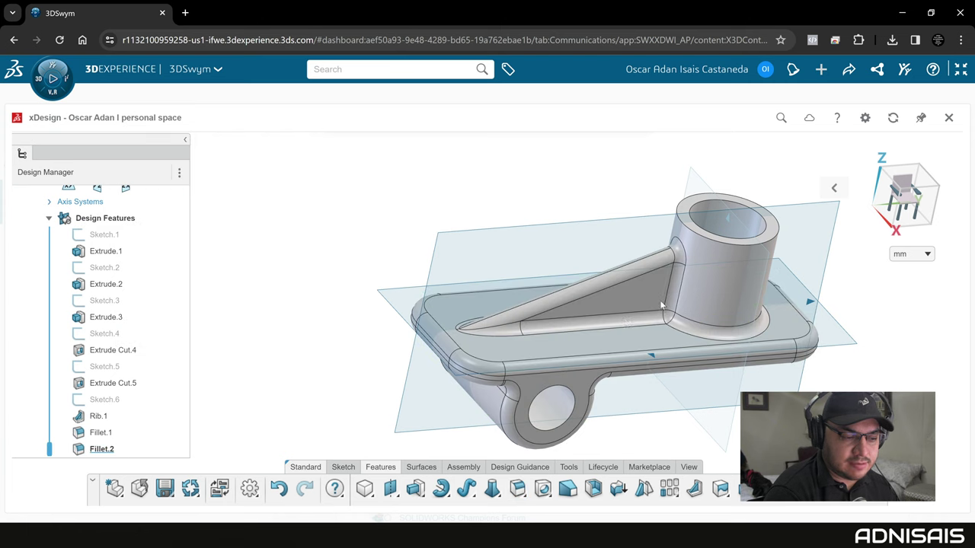
Step: Orbit and pan around the bracket to inspect Fillet.2's rounds on the plate, rib, boss and hub
mouse_move(614, 377)
middle_mouse_down()
mouse_move(715, 314)
mouse_move(830, 312)
mouse_move(601, 379)
middle_mouse_up()
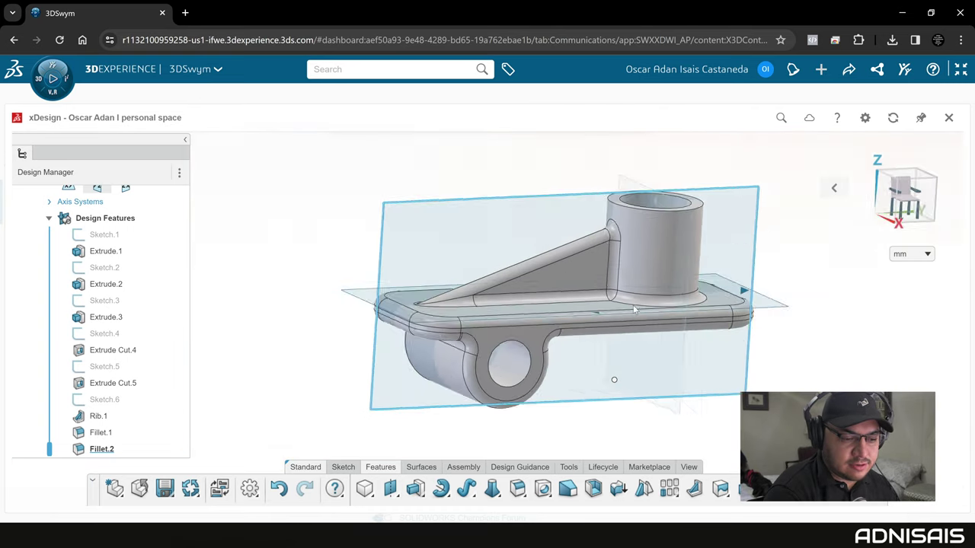
middle_click_drag(601, 379, 663, 236)
left_click(666, 246)
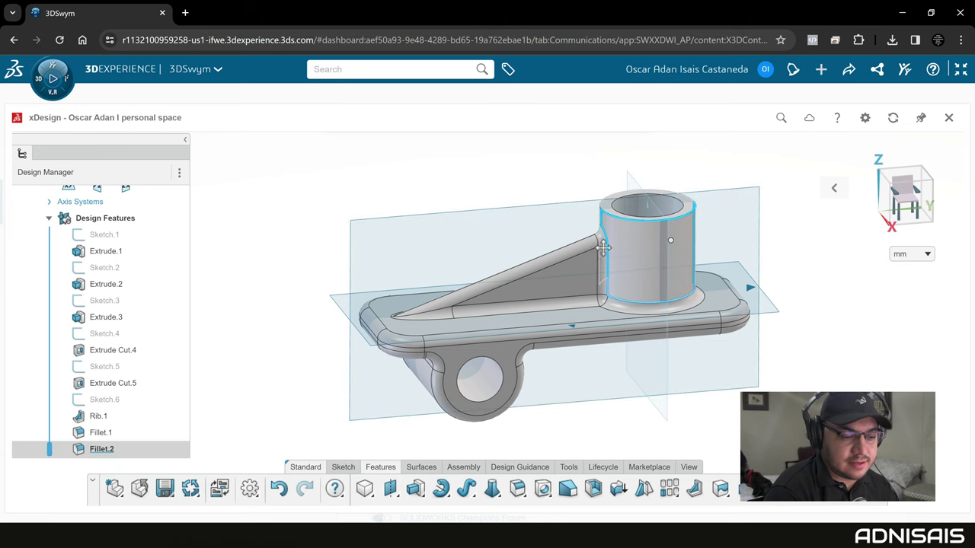
middle_click_drag(626, 348, 514, 344, "ctrl")
left_click(513, 344)
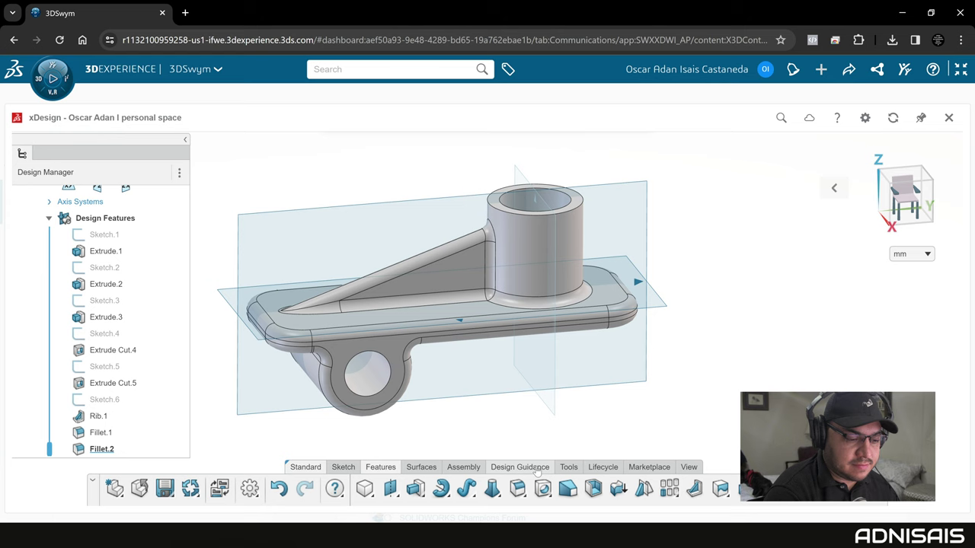
left_click(463, 468)
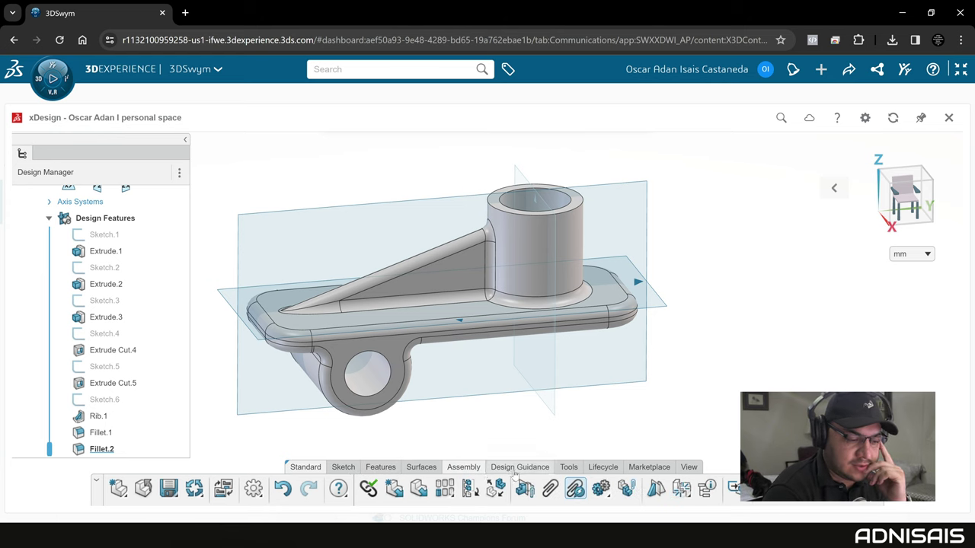
Step: Open the Material Browser and filter it for 'plain carbon steel'
left_click(567, 469)
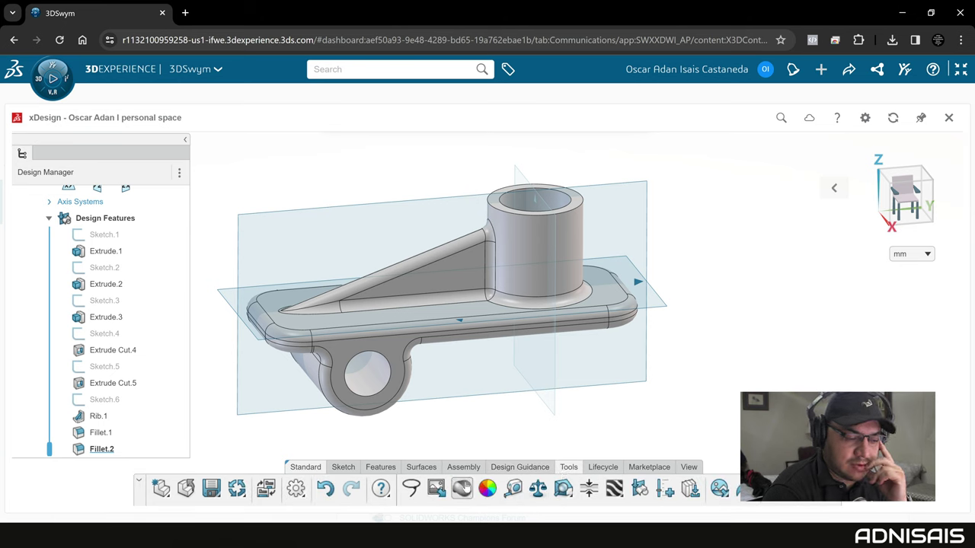
left_click(462, 489)
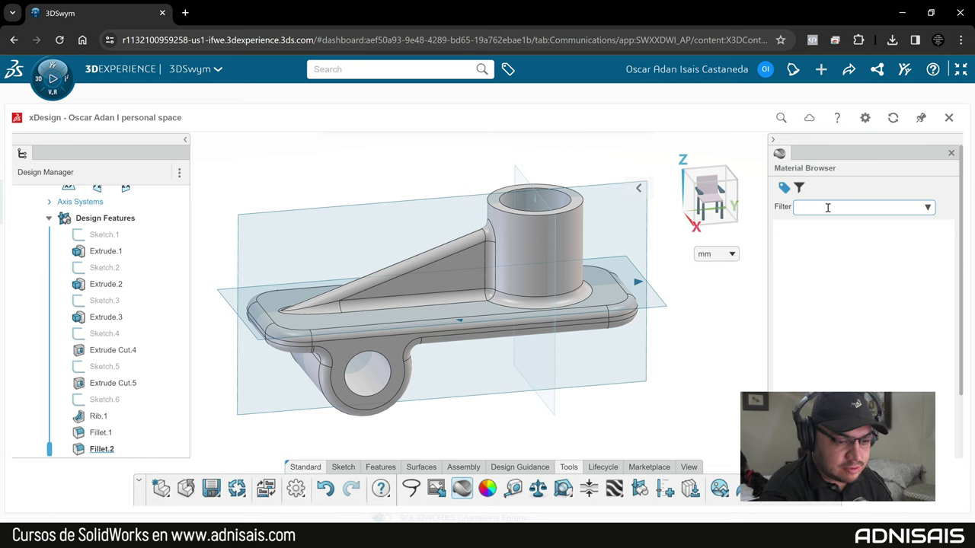
type("steel")
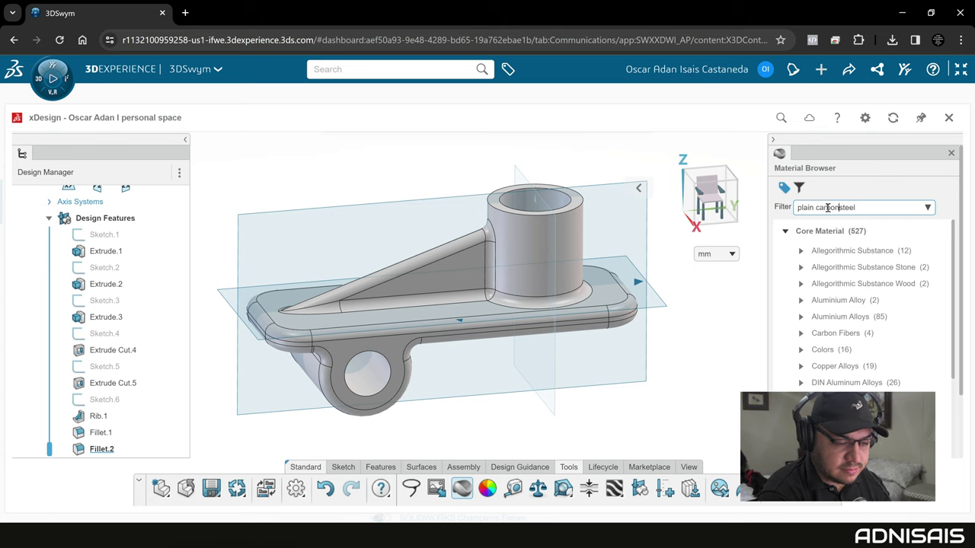
key("Return")
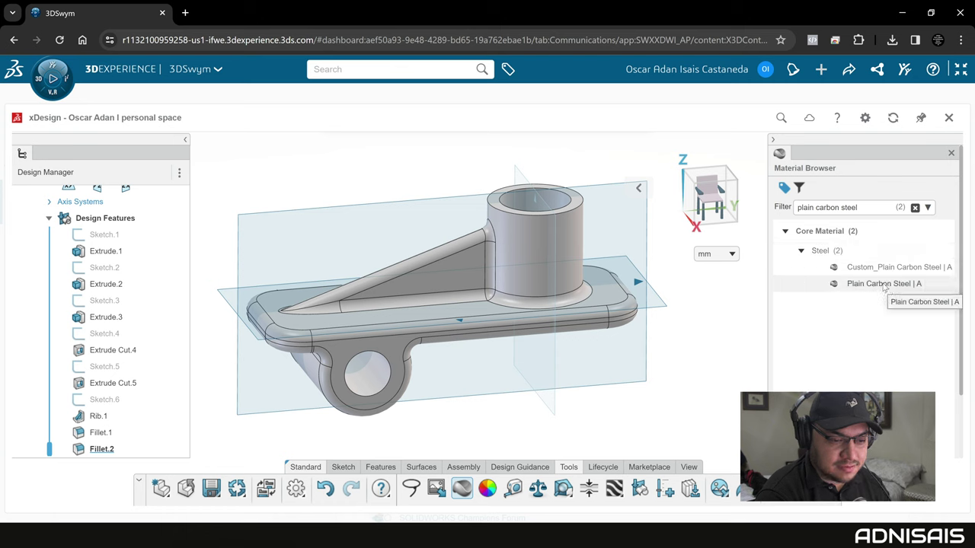
Step: Review the properties of Plain Carbon Steel | A (family Steel), then return to the results list
left_click(884, 284)
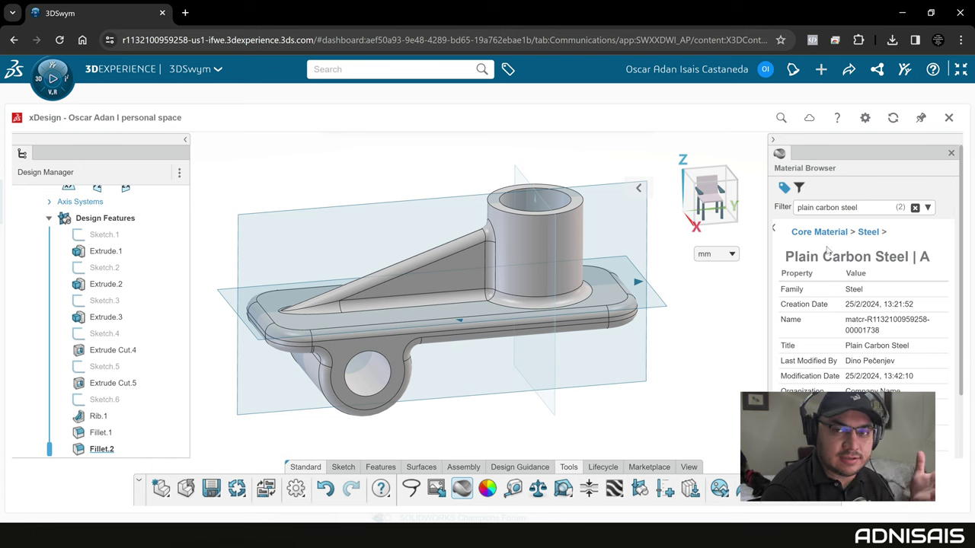
scroll(891, 316, "down", 1)
scroll(891, 324, "up", 1)
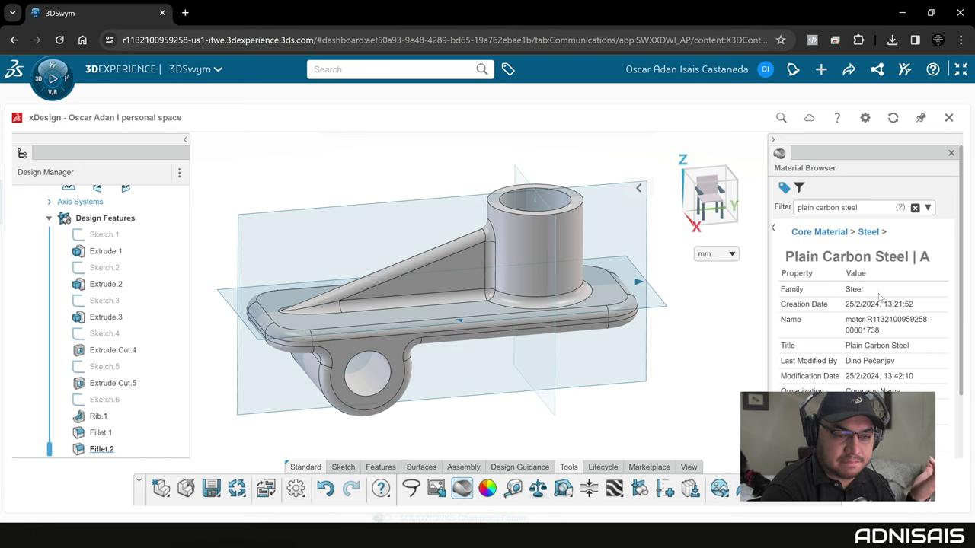
scroll(880, 295, "down", 1)
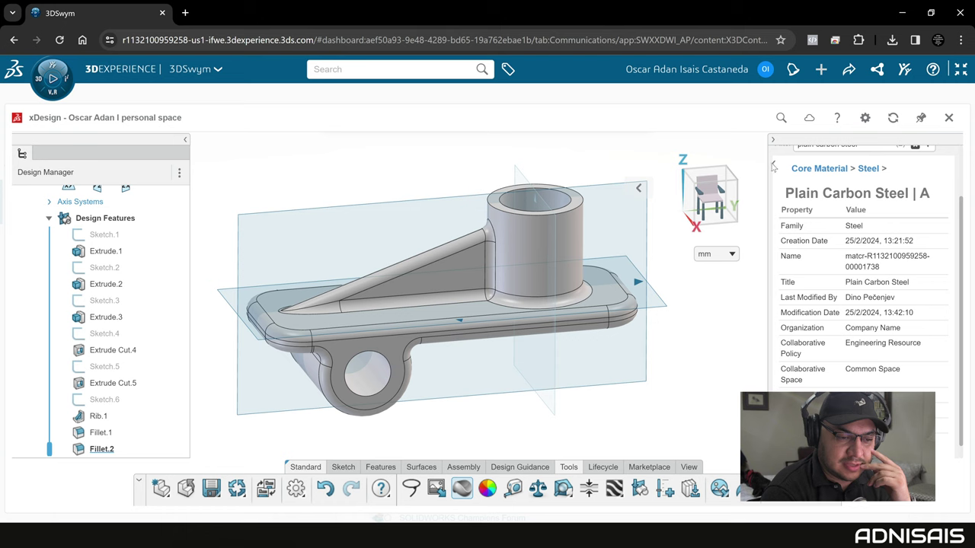
scroll(785, 233, "up", 1)
left_click(775, 230)
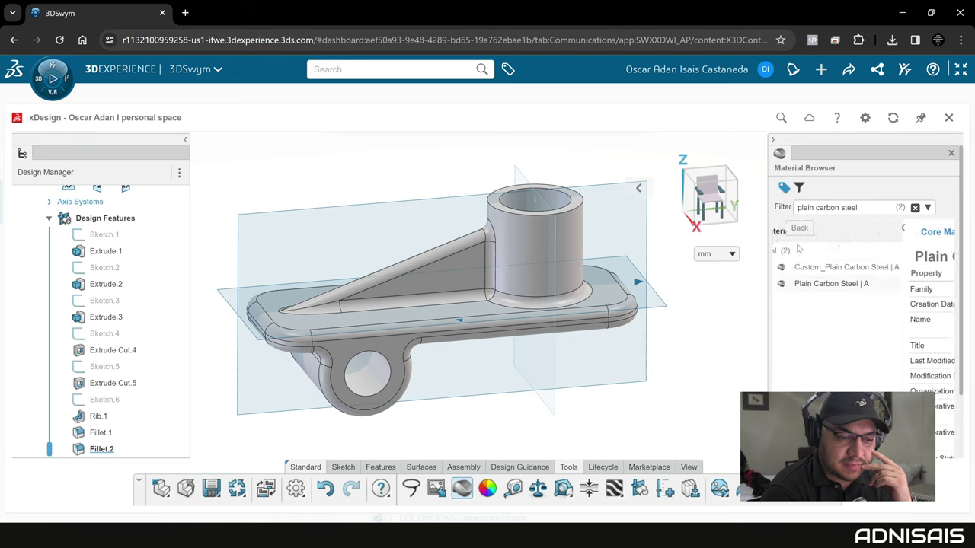
left_click(848, 284)
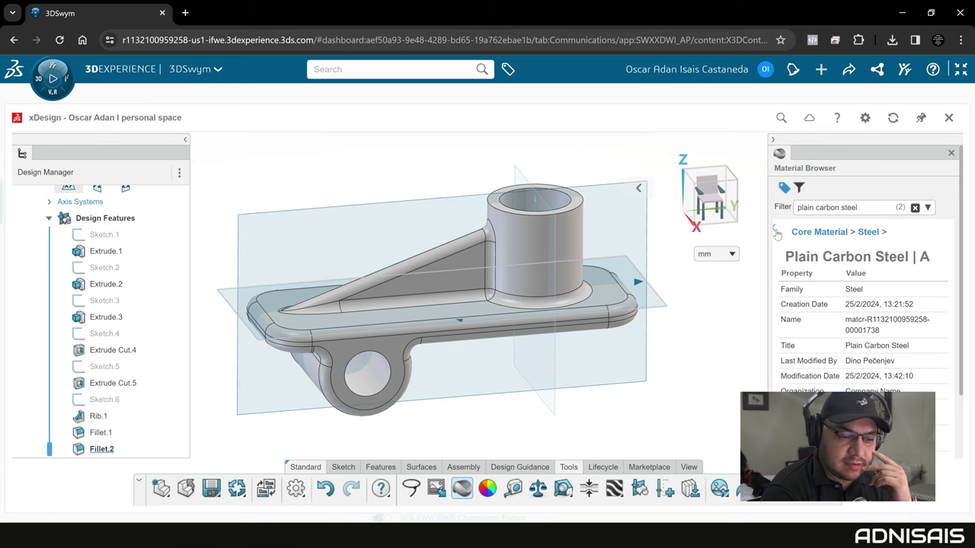
left_click(775, 232)
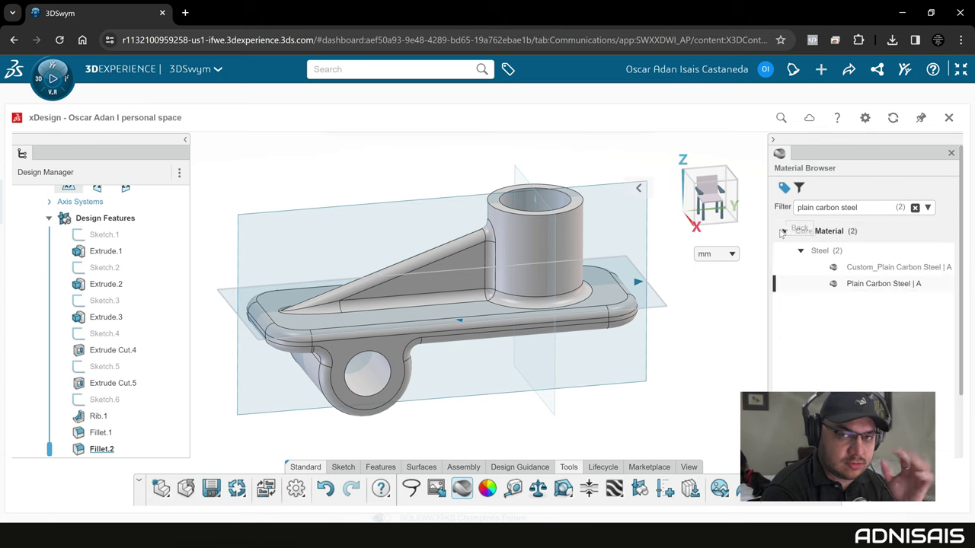
Step: Apply Plain Carbon Steel | A to the top-level bracket design
right_click(864, 288)
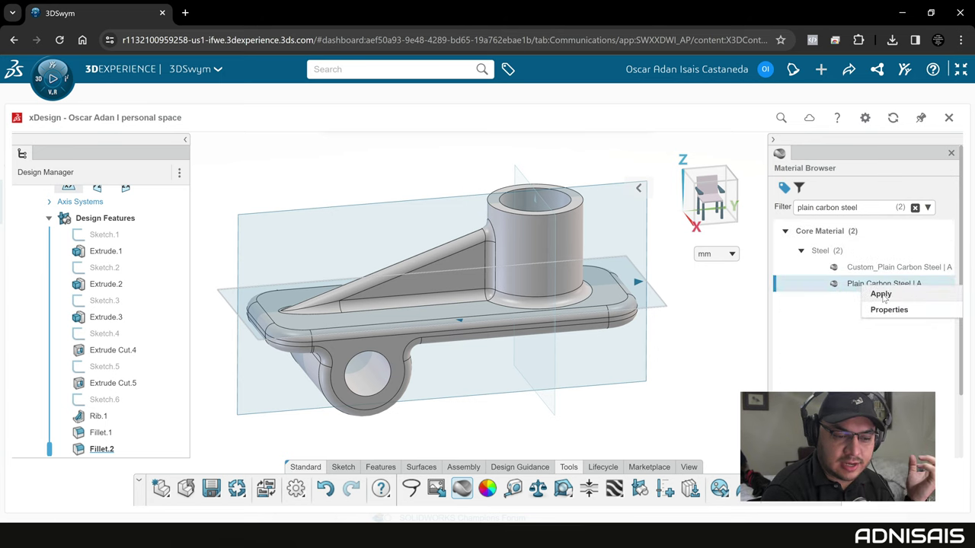
left_click(881, 294)
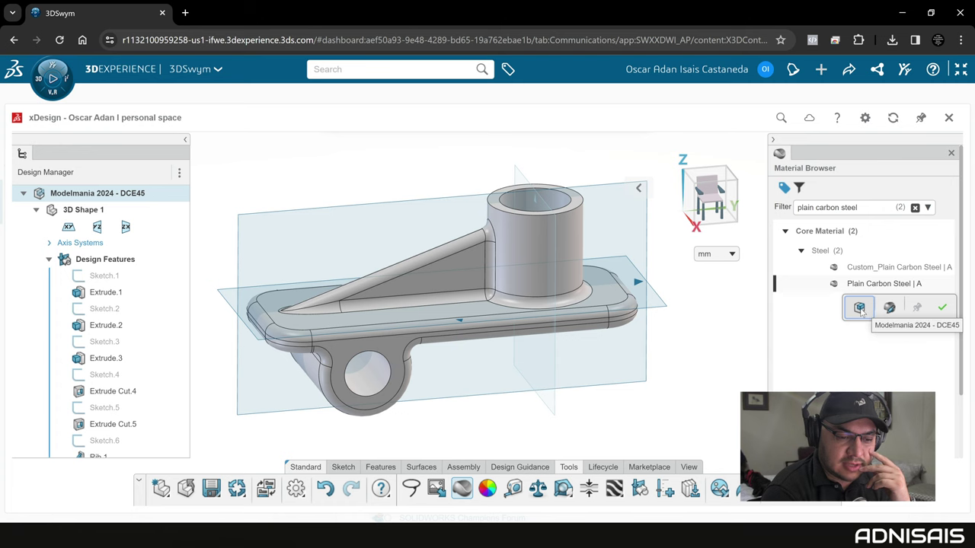
left_click(860, 309)
left_click(937, 309)
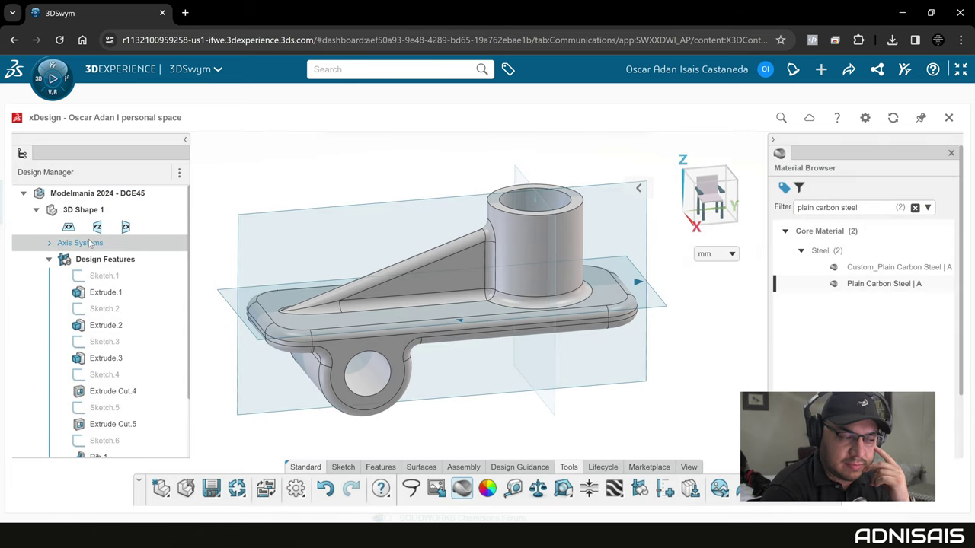
scroll(54, 247, "down", 1)
scroll(54, 248, "down", 1)
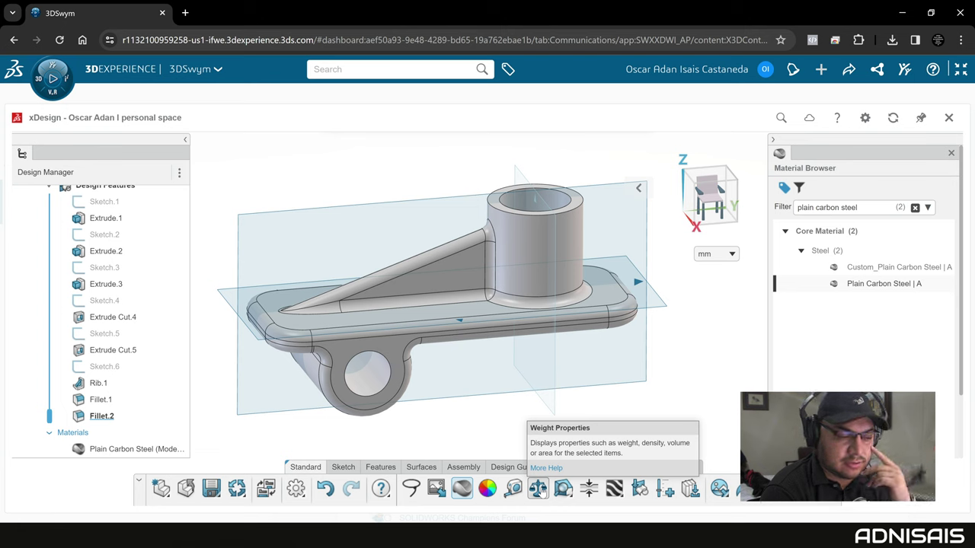
Step: Check the bracket body's mass in Weight Properties, then close the readout
left_click(538, 488)
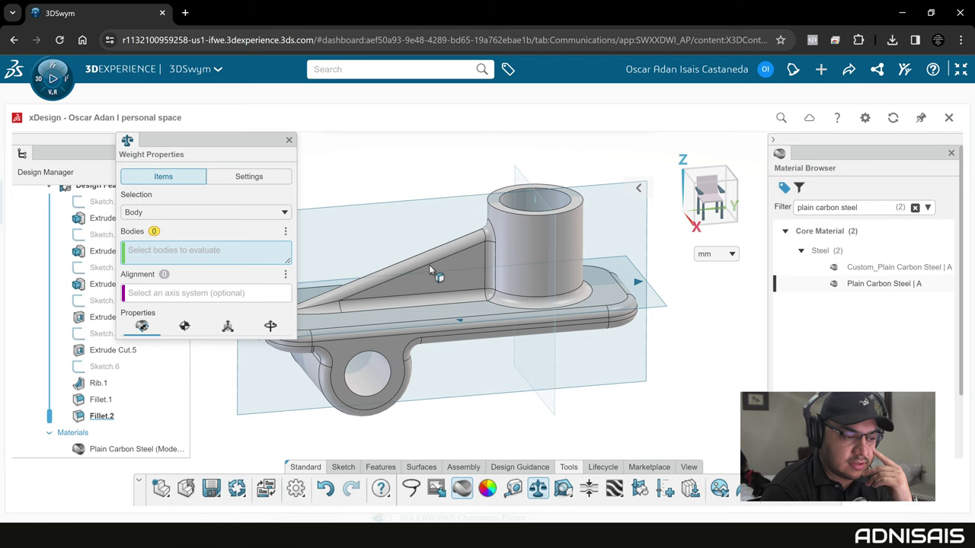
left_click(521, 233)
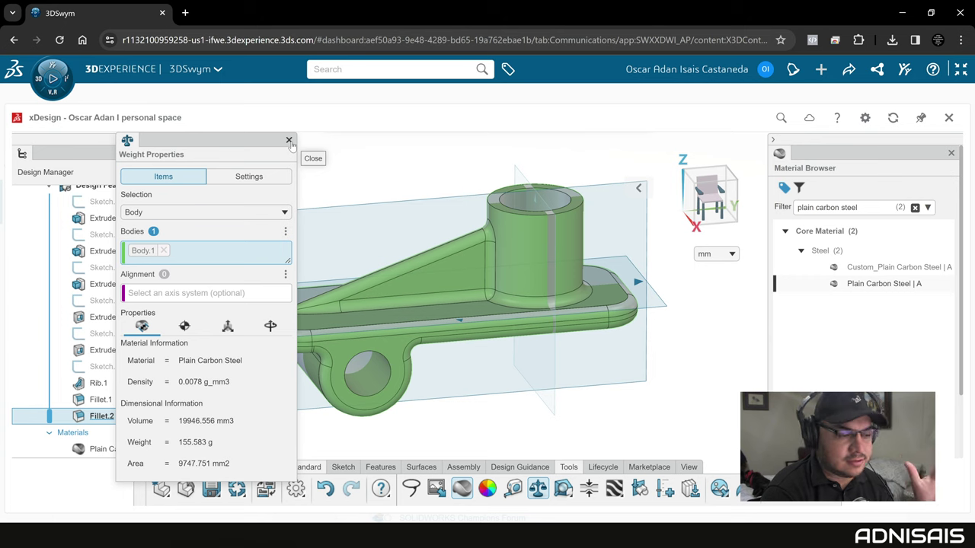
left_click(289, 141)
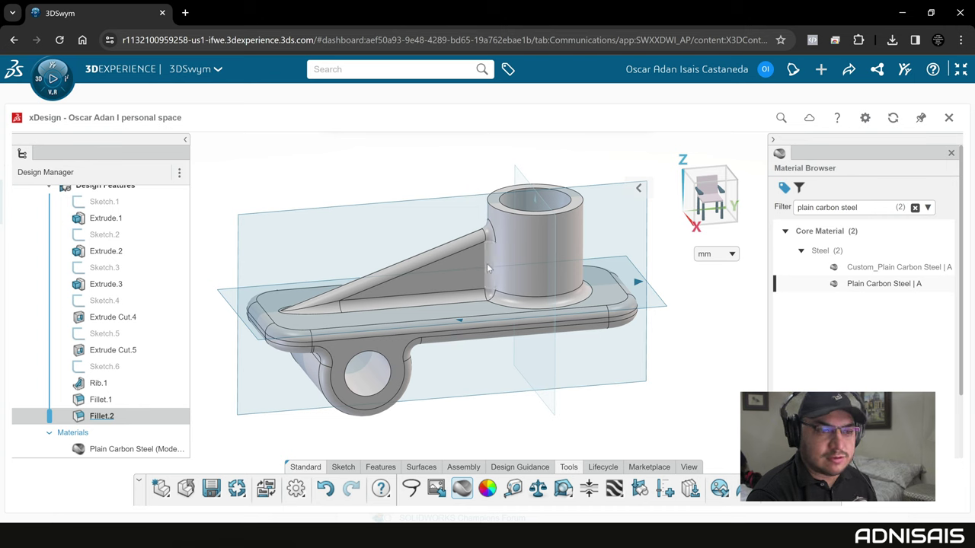
mouse_move(479, 264)
middle_mouse_down()
mouse_move(521, 286)
mouse_move(532, 321)
middle_mouse_up()
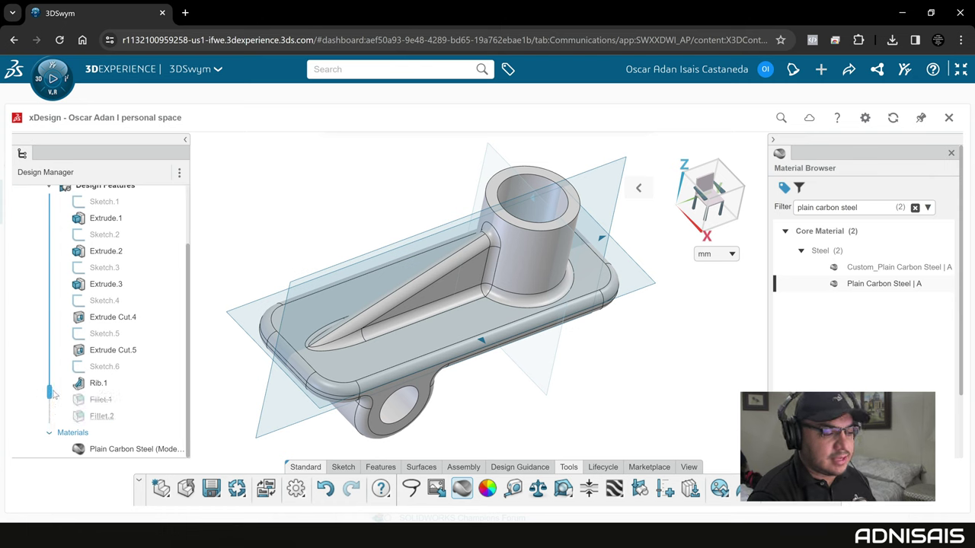
Step: Drag the rollback bar up to roll the history back to the first sketch
left_click_drag(51, 353, 53, 213)
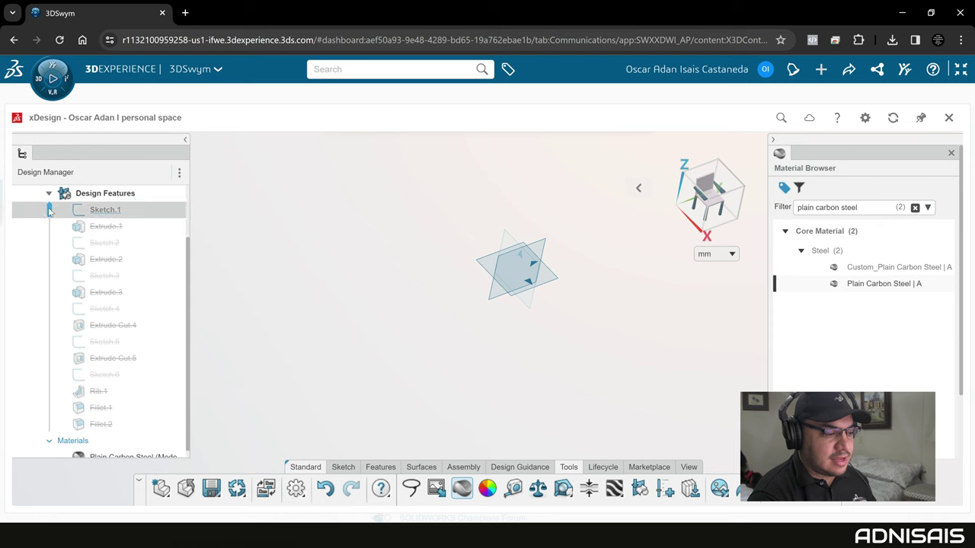
Step: Edit Sketch.1 and change the plate's 80 dimension to 60
left_click_drag(48, 230, 49, 235)
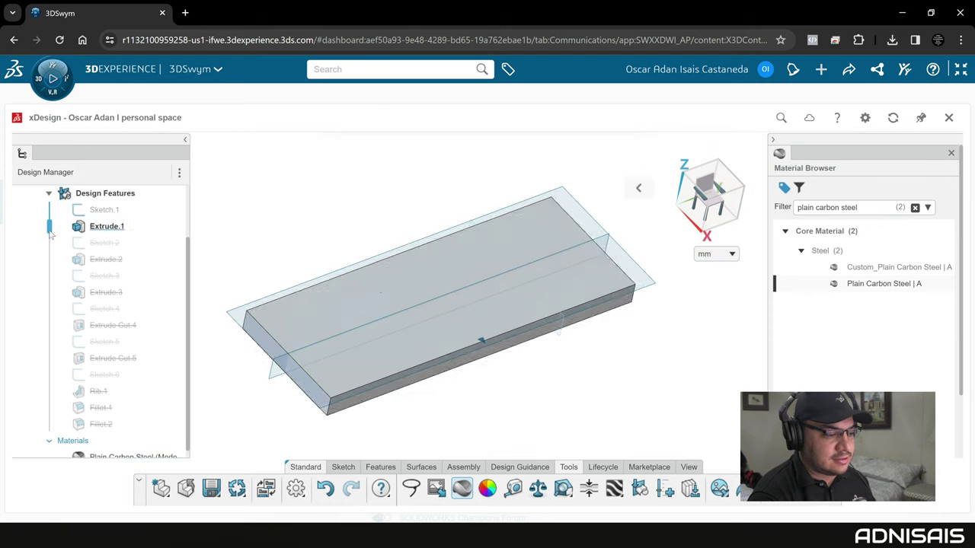
left_click(81, 210)
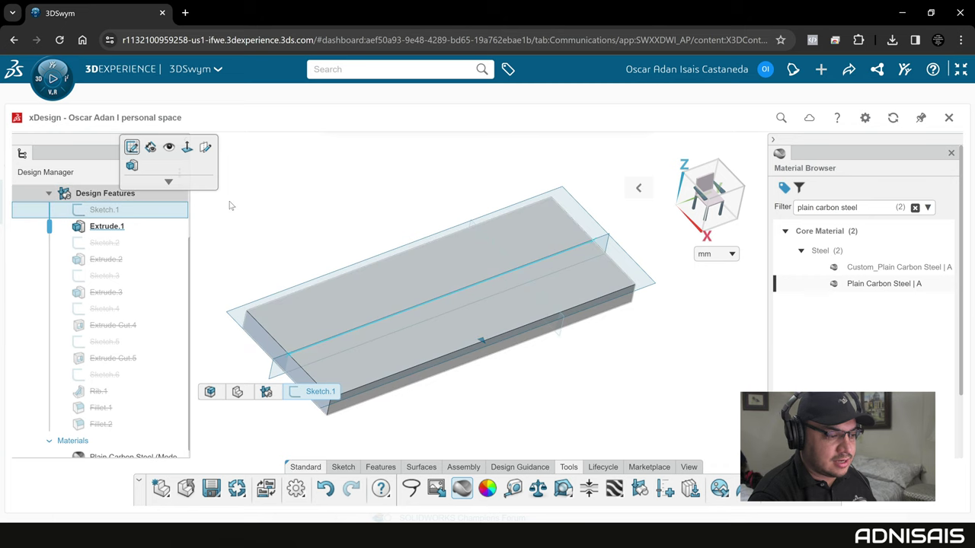
left_click(132, 147)
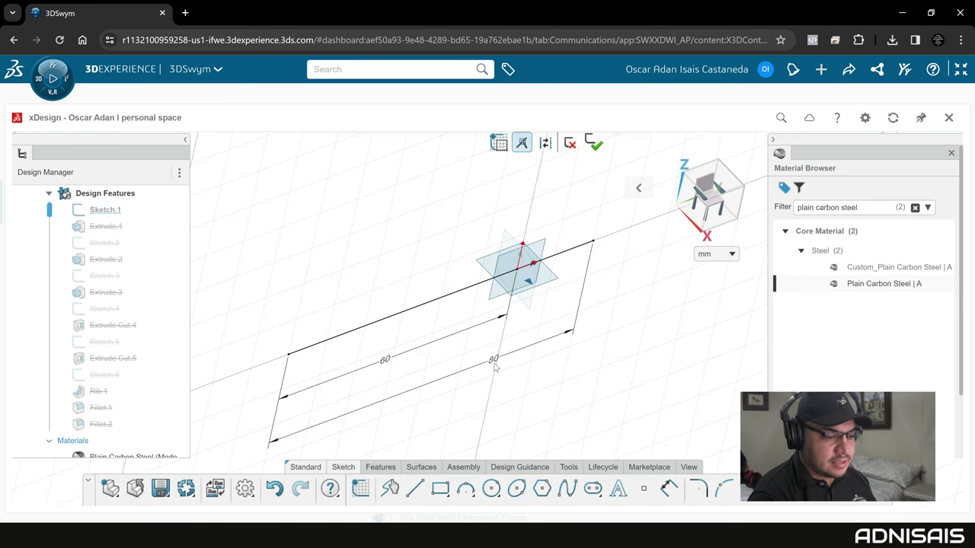
left_click(494, 360)
double_click(493, 362)
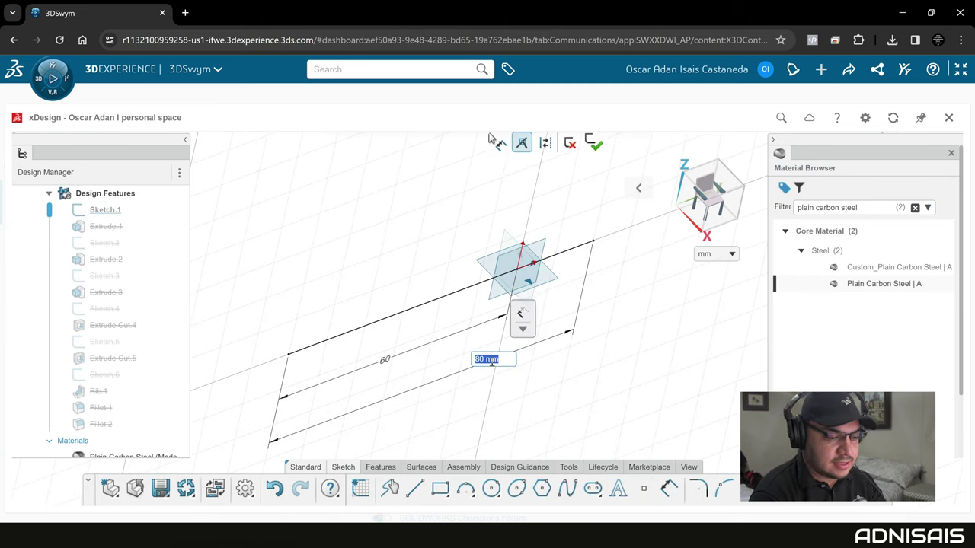
type("60")
key("Return")
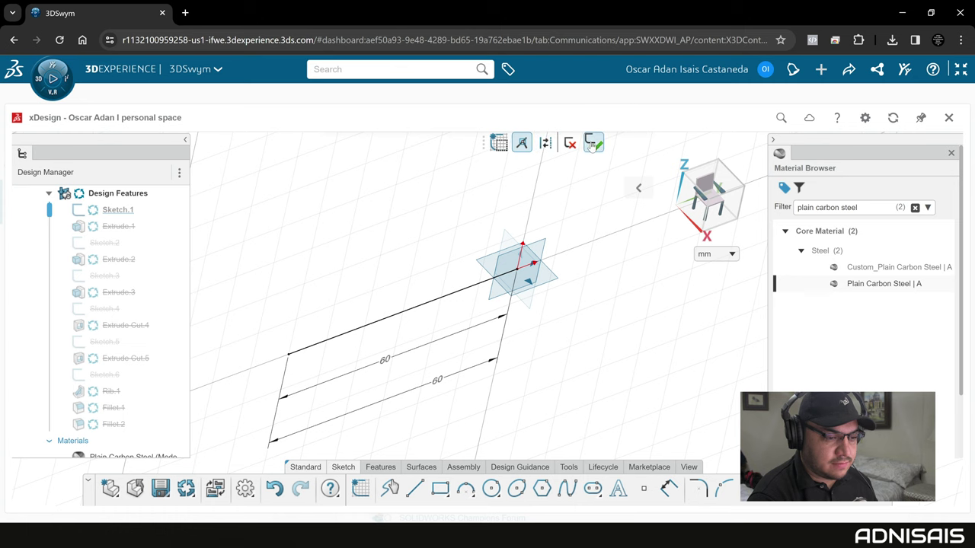
left_click(593, 144)
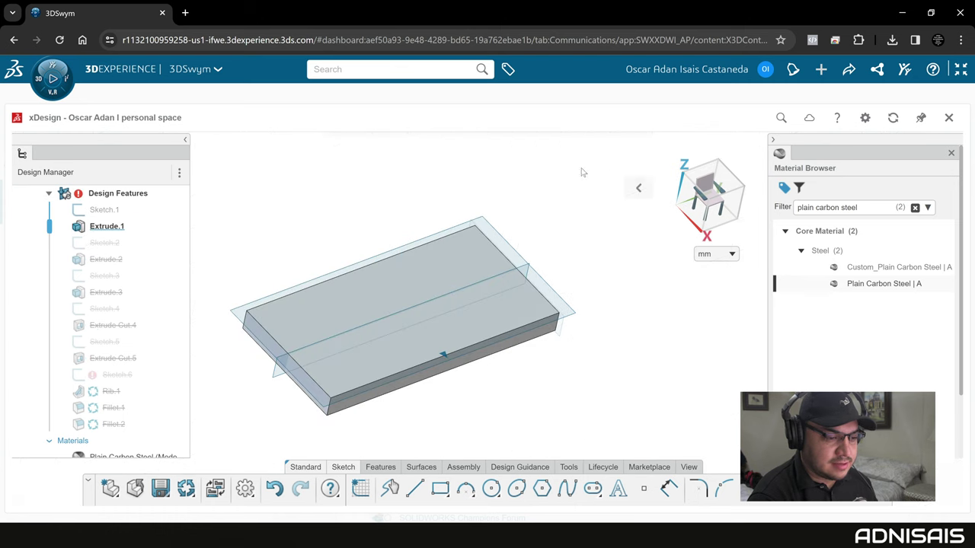
Step: Roll the history forward past Extrude.2 to rebuild the cylindrical boss
middle_click_drag(457, 257, 475, 305)
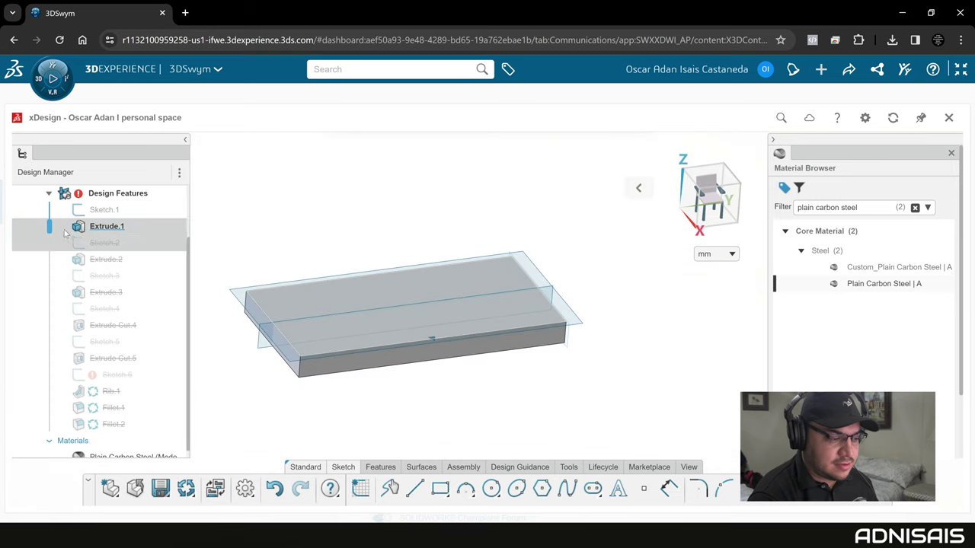
left_click_drag(50, 256, 50, 259)
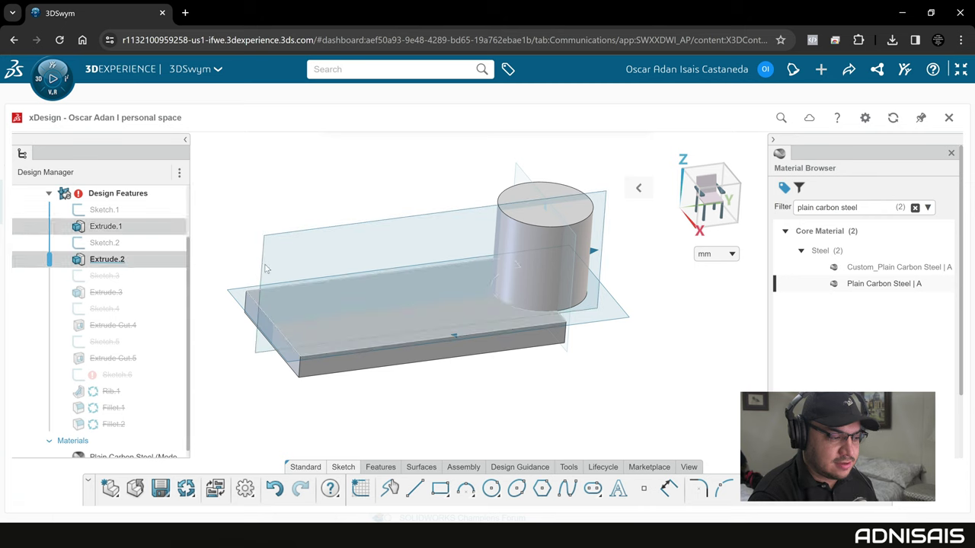
left_click(517, 239)
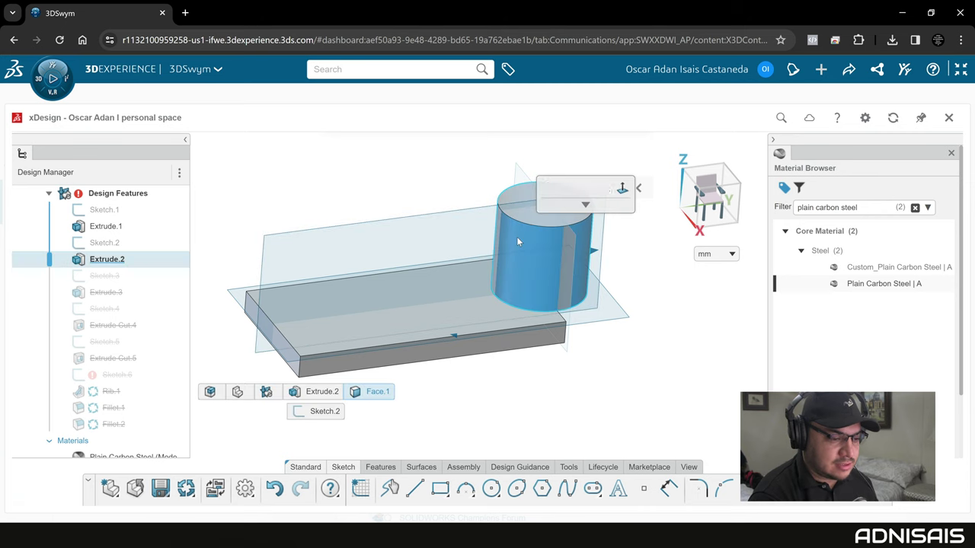
Step: Add a Blind 5 mm second direction to Extrude.2 so the boss extends below the plate
key("ctrl+z")
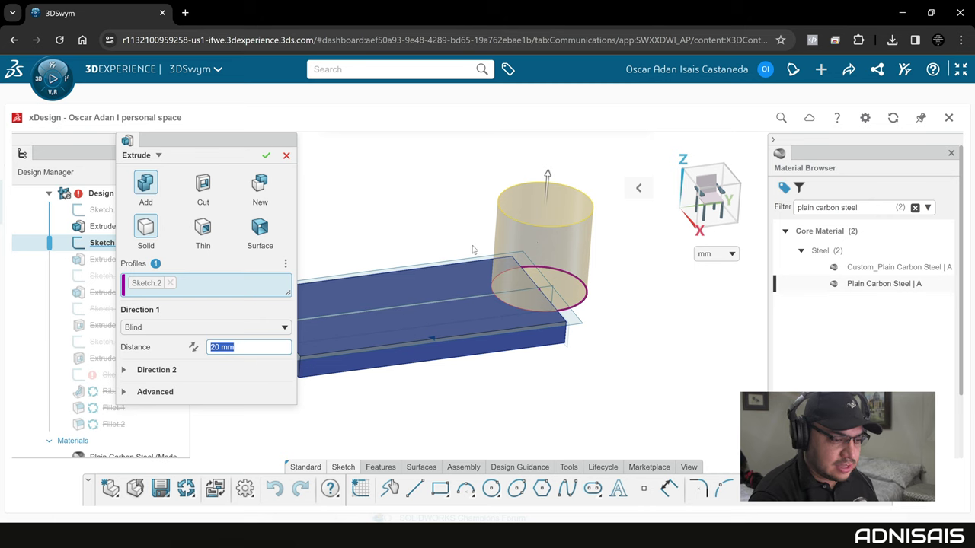
left_click(125, 371)
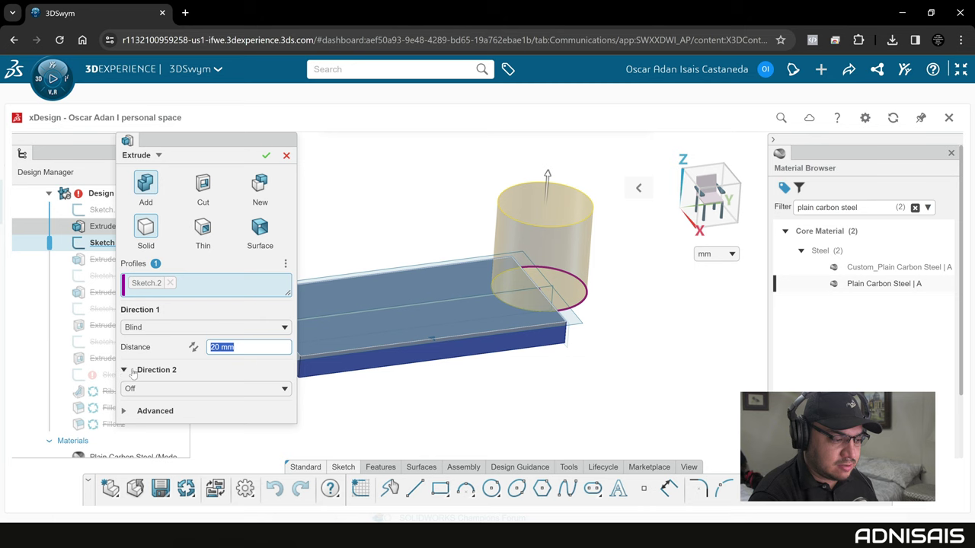
left_click(164, 390)
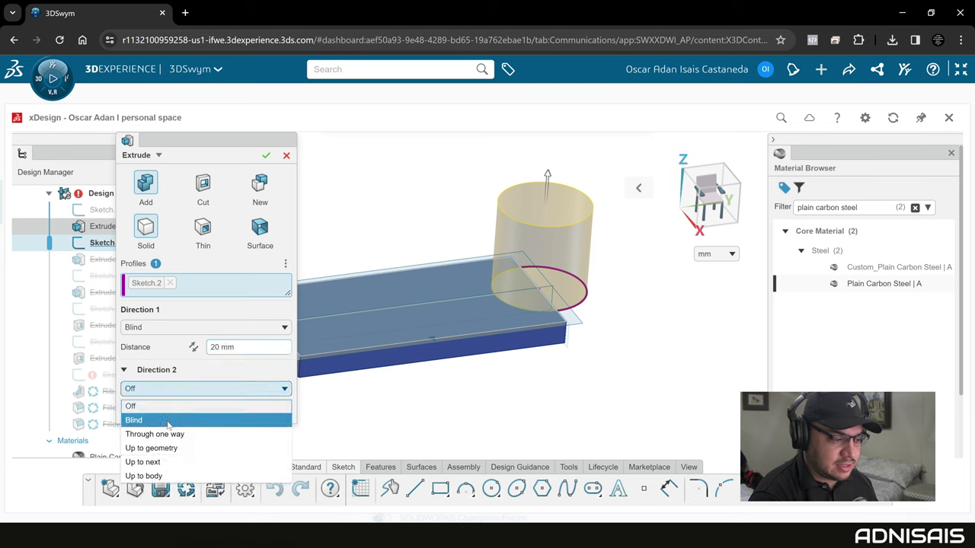
left_click(164, 421)
type("5")
key("Return")
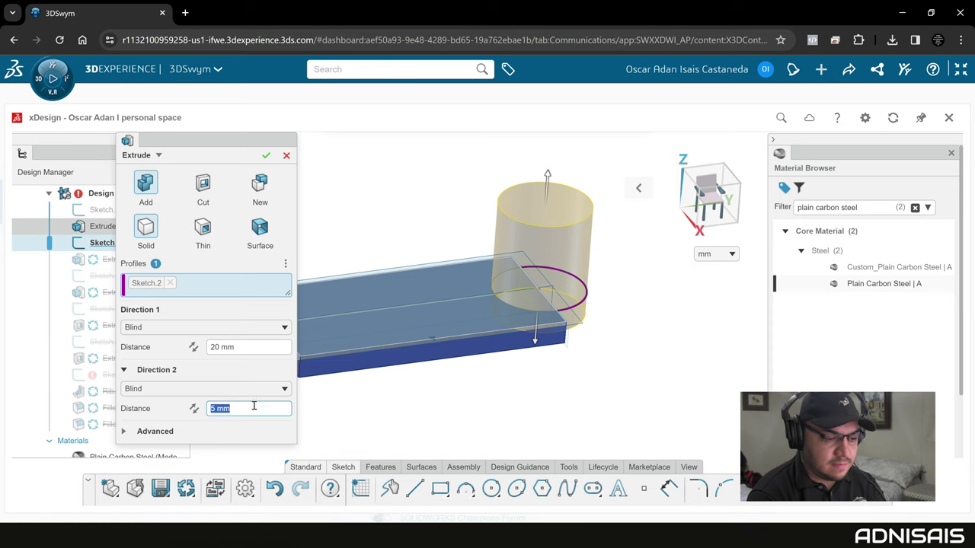
key("Return")
middle_click_drag(569, 298, 549, 277)
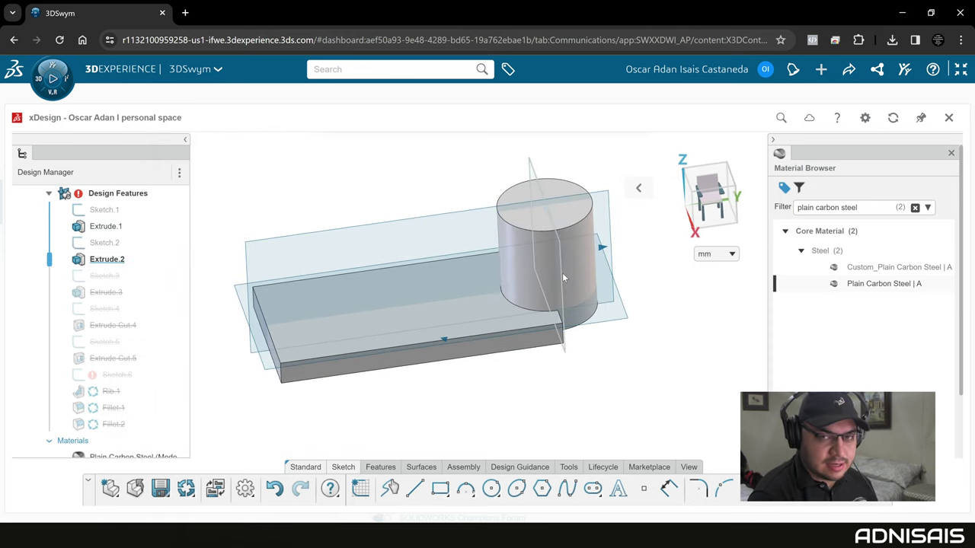
left_click(91, 261)
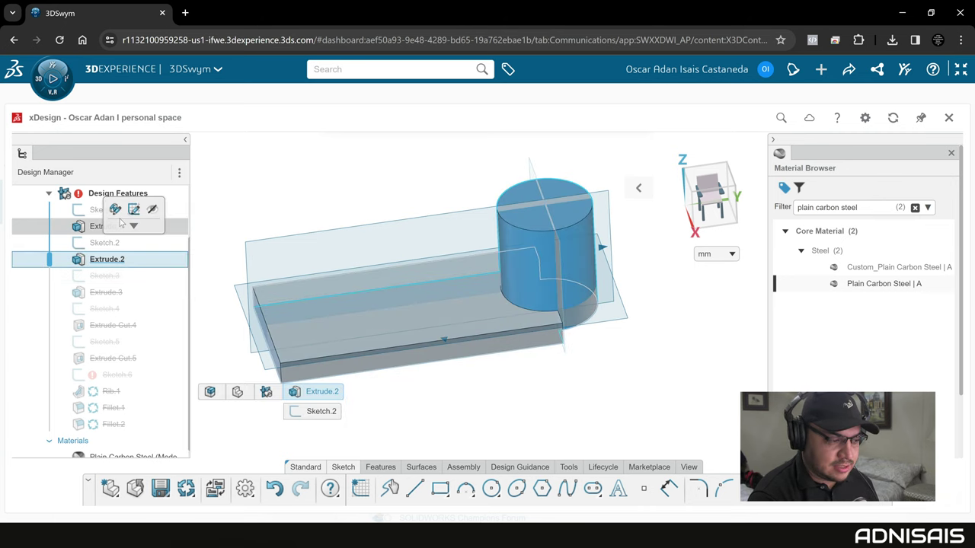
Step: Change Sketch.2's circle diameter from ø20 to ø30 mm and exit the sketch
left_click(99, 237)
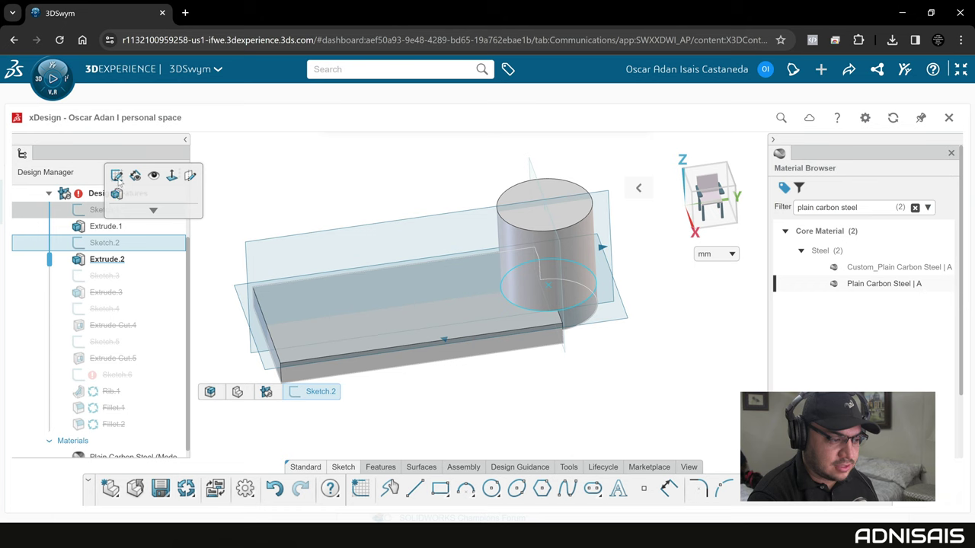
left_click(121, 183)
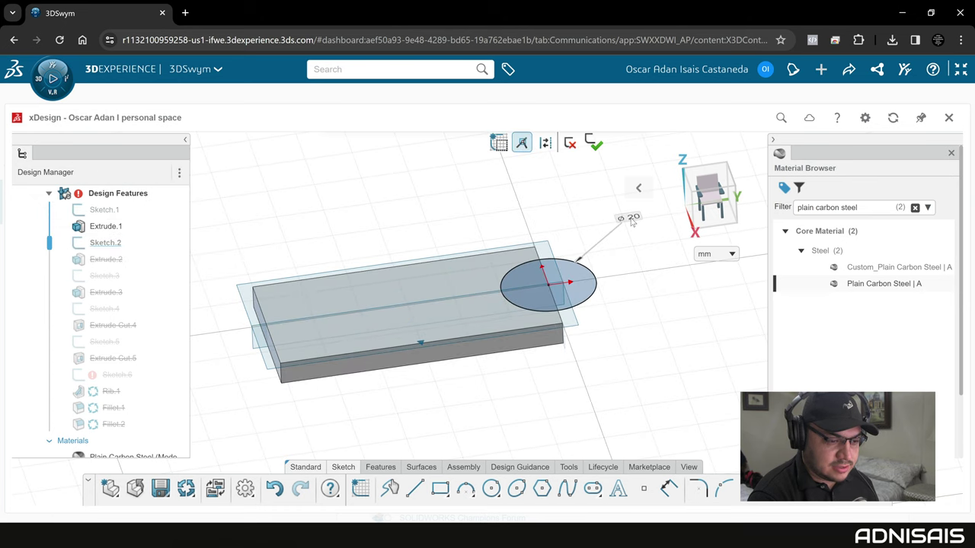
double_click(632, 219)
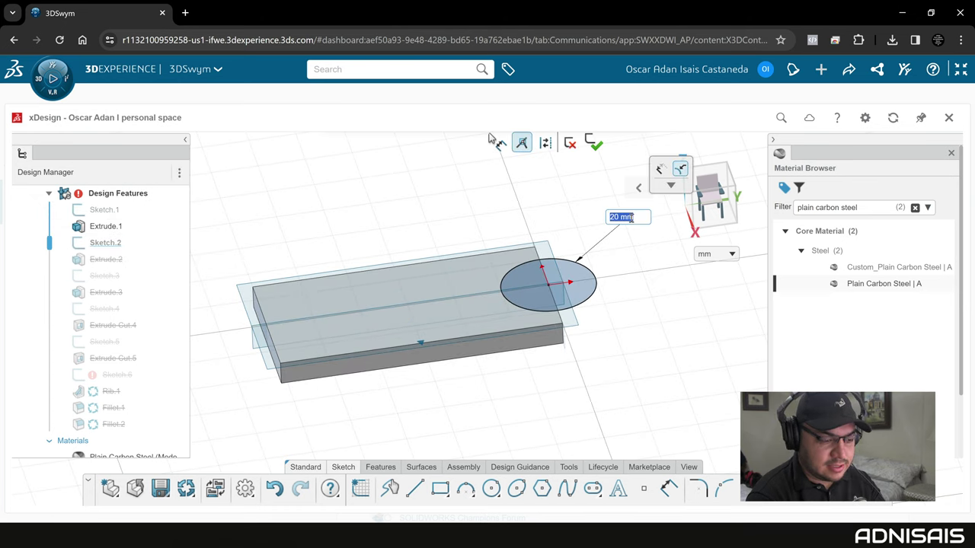
key("Return")
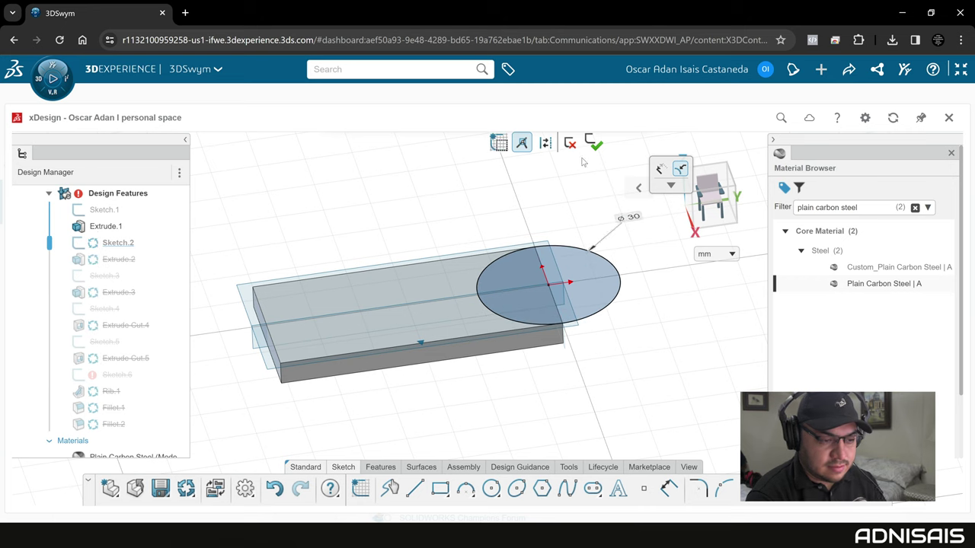
left_click(594, 143)
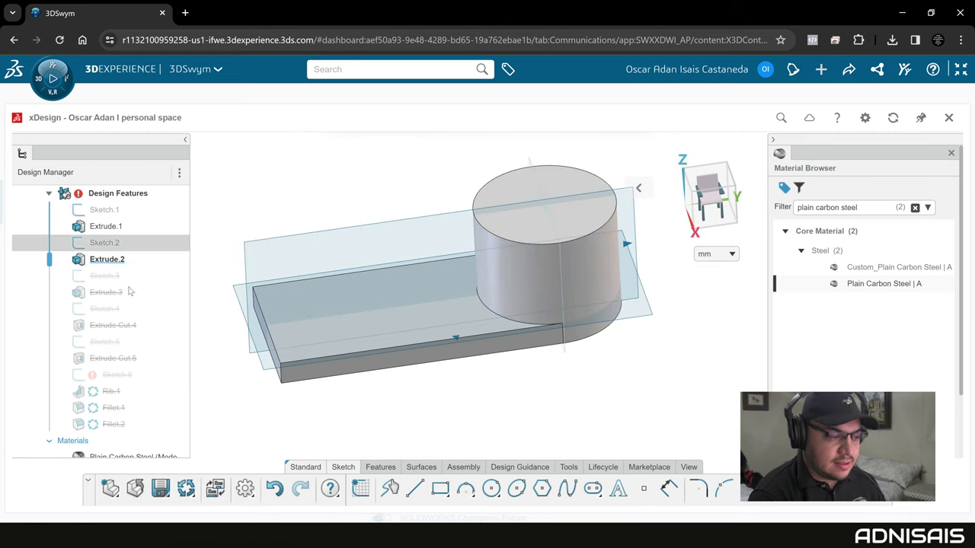
Step: Roll the history forward through Extrude.3 and Extrude Cut.5 to restore the hub and bores
left_click_drag(52, 261, 49, 299)
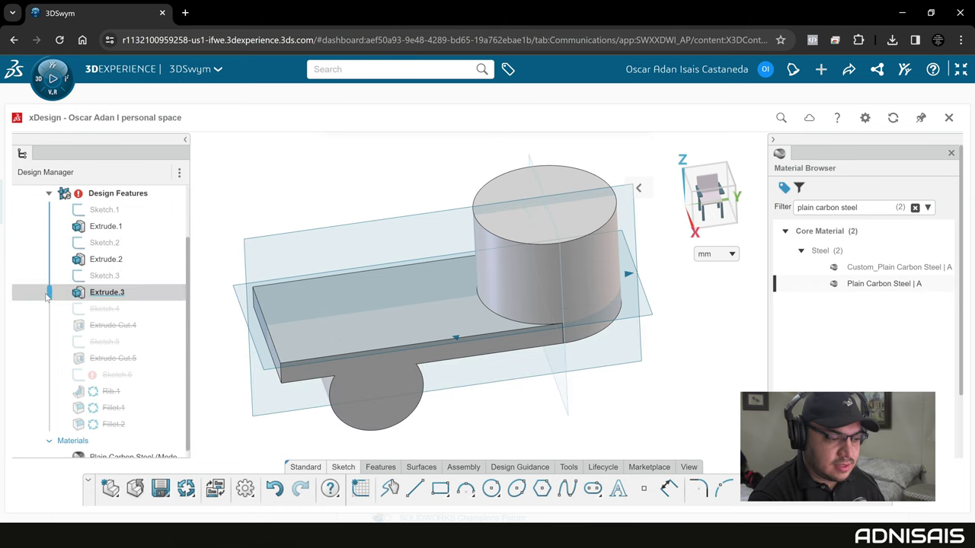
scroll(388, 352, "up", 1)
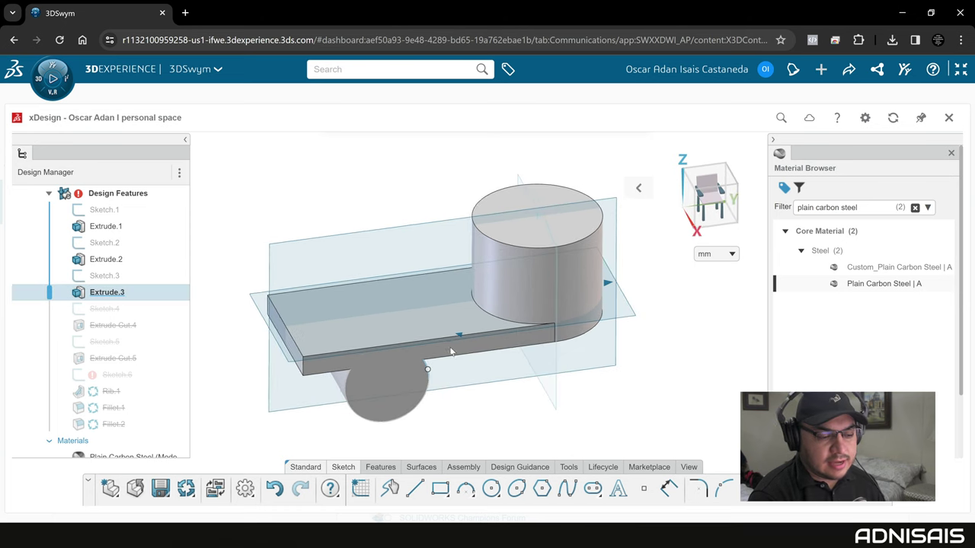
middle_click_drag(418, 374, 459, 354)
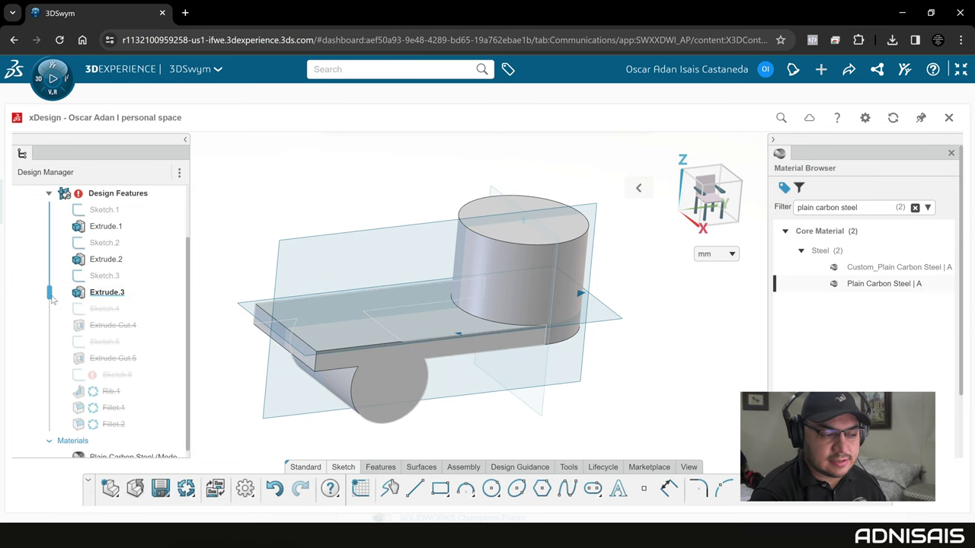
left_click_drag(51, 296, 49, 306)
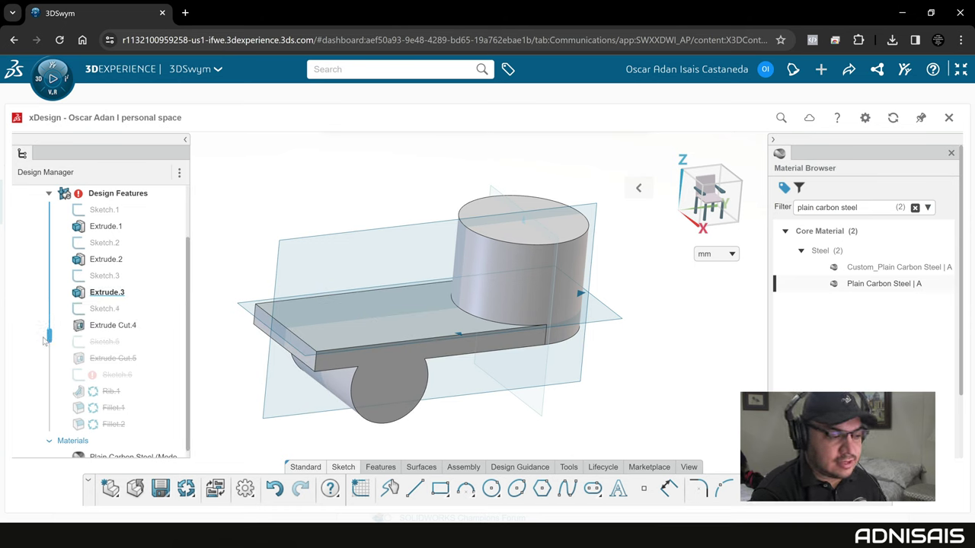
left_click_drag(49, 364, 49, 368)
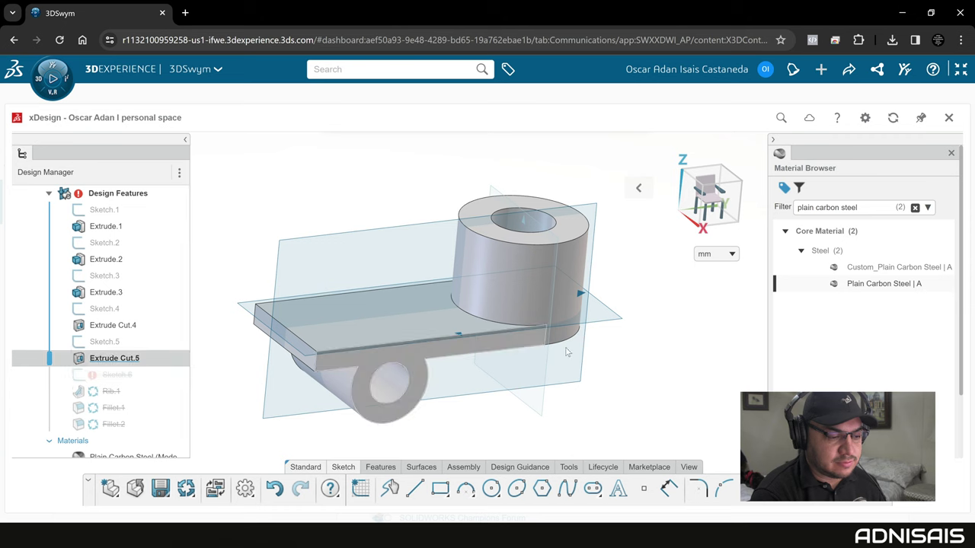
middle_click_drag(496, 356, 452, 352)
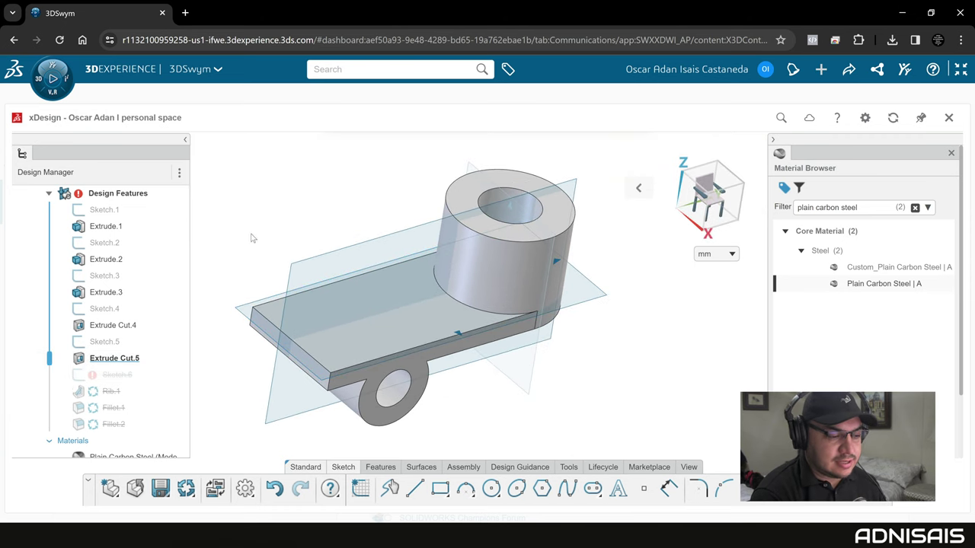
left_click(380, 470)
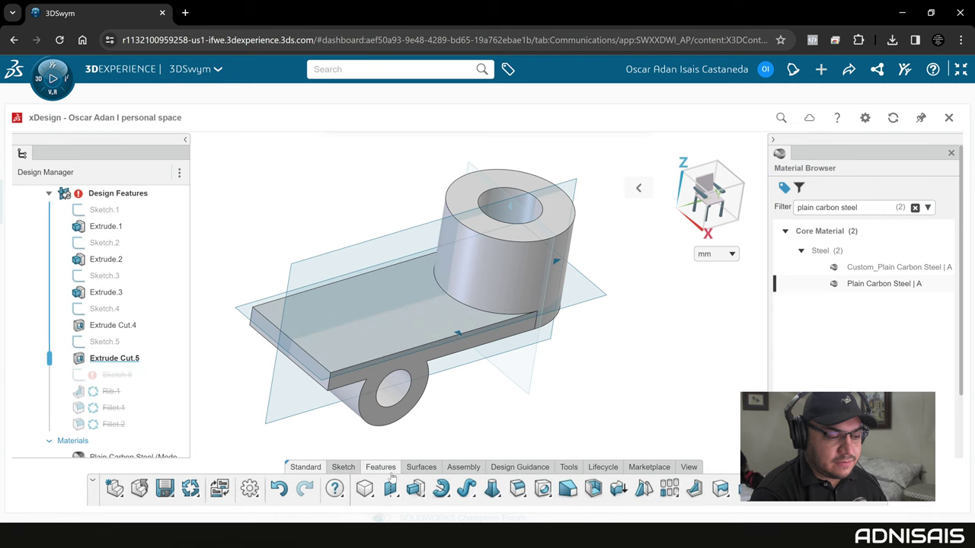
Step: Draft the plate, boss and lower cylinder side faces at 5° from the plate's top face
left_click(568, 489)
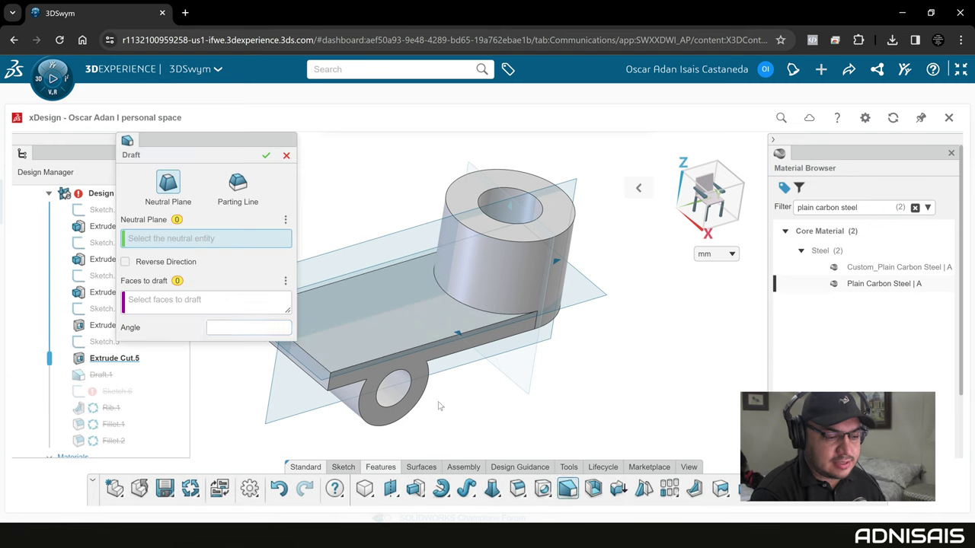
left_click(387, 326)
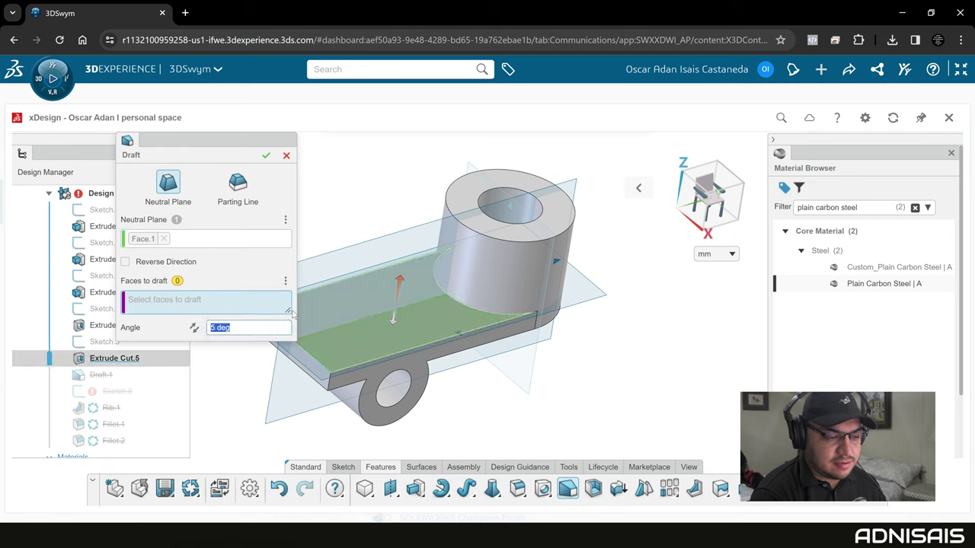
left_click(394, 368)
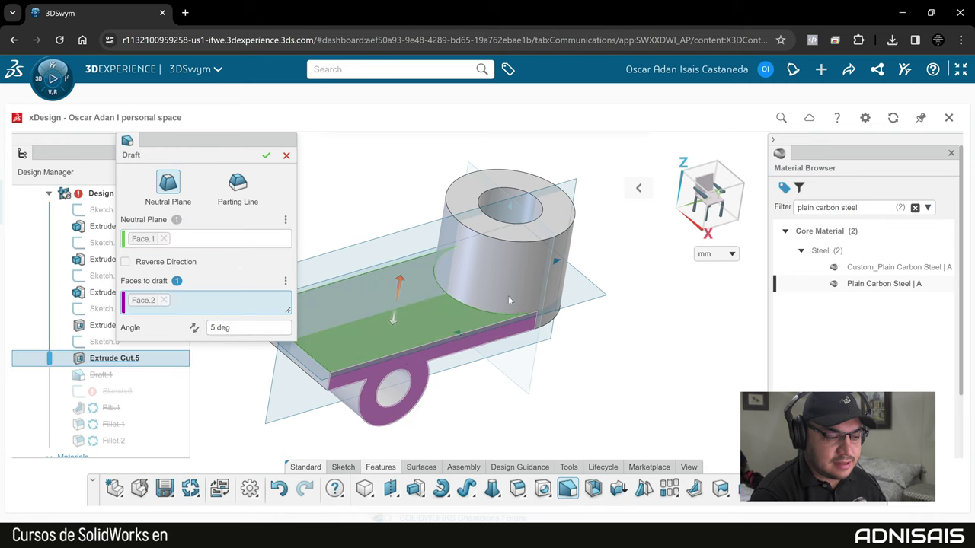
left_click(323, 376)
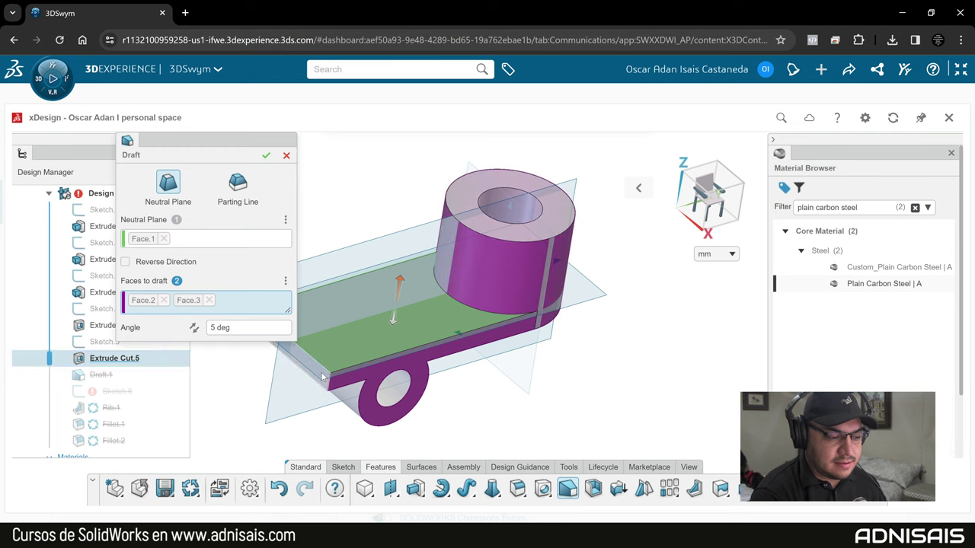
left_click(396, 383)
mouse_move(396, 383)
middle_mouse_down()
mouse_move(305, 294)
mouse_move(371, 311)
middle_mouse_up()
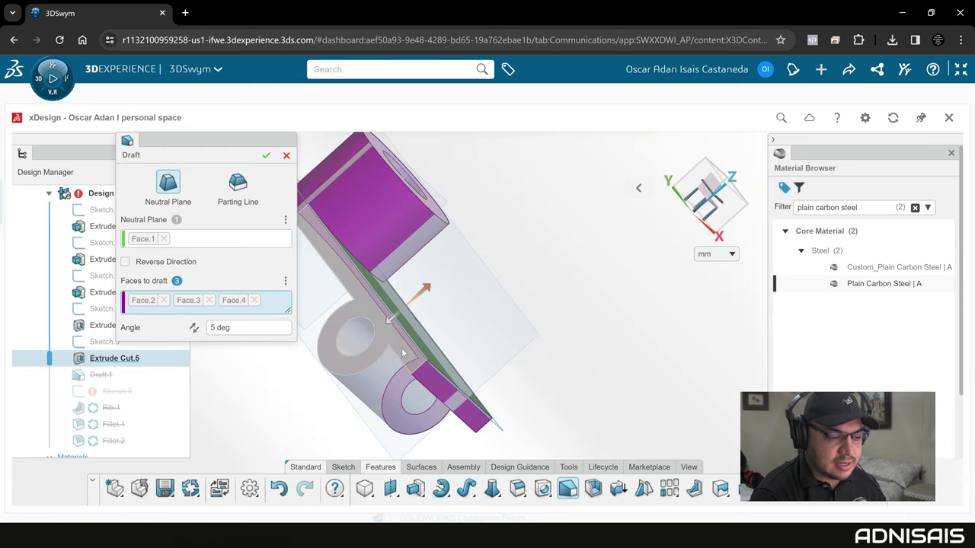
left_click(355, 349)
mouse_move(355, 349)
middle_mouse_down()
mouse_move(199, 246)
mouse_move(501, 349)
middle_mouse_up()
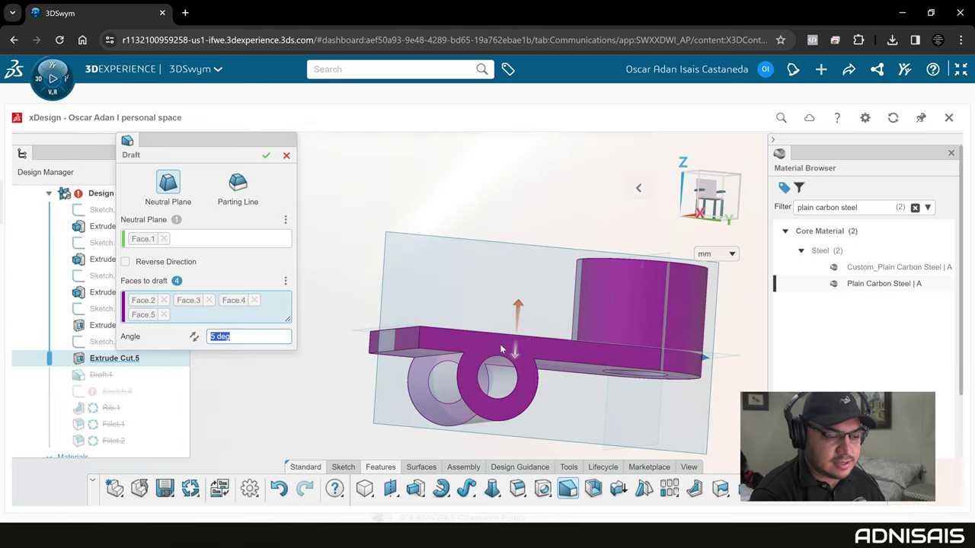
left_click(266, 156)
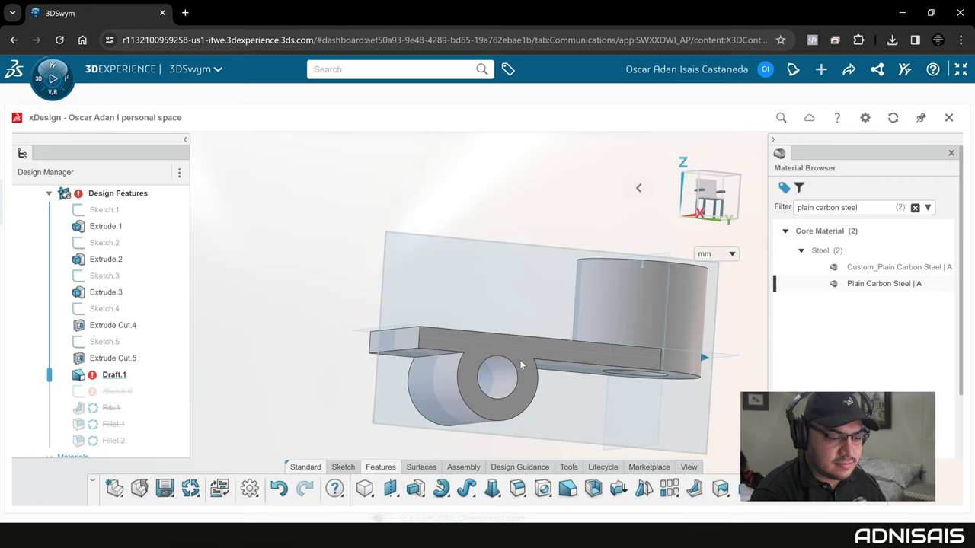
Step: Select the error-flagged Draft.1 in the tree and reopen it for editing
middle_click_drag(521, 366, 535, 379)
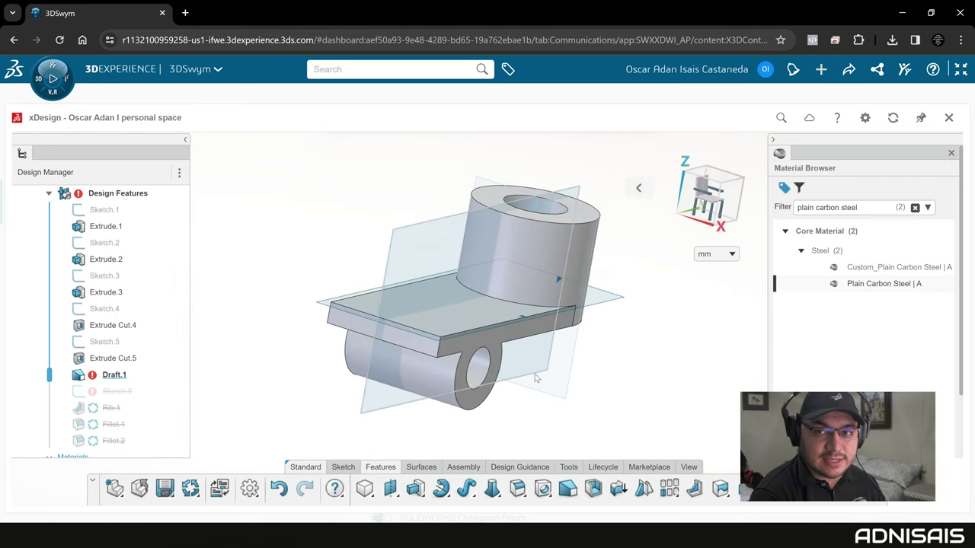
left_click(84, 376)
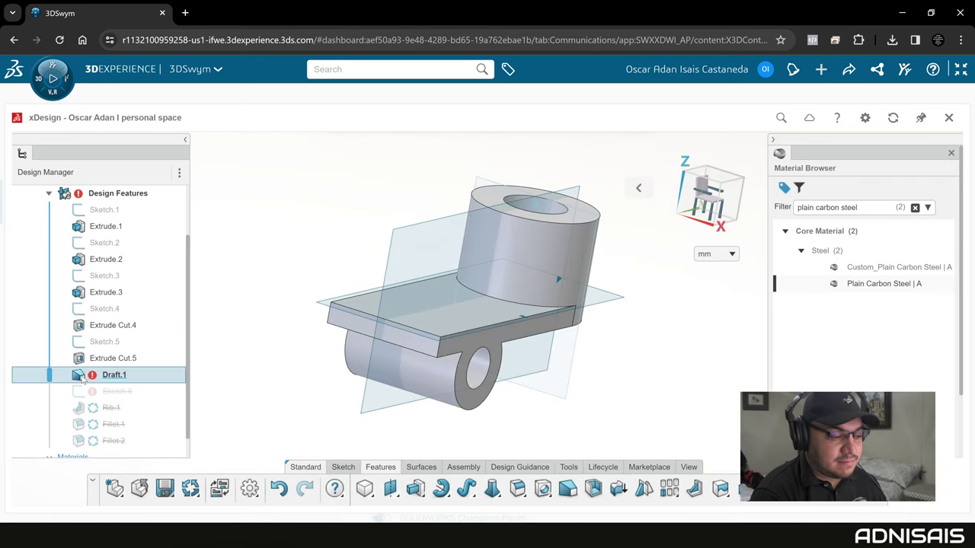
left_click(130, 326)
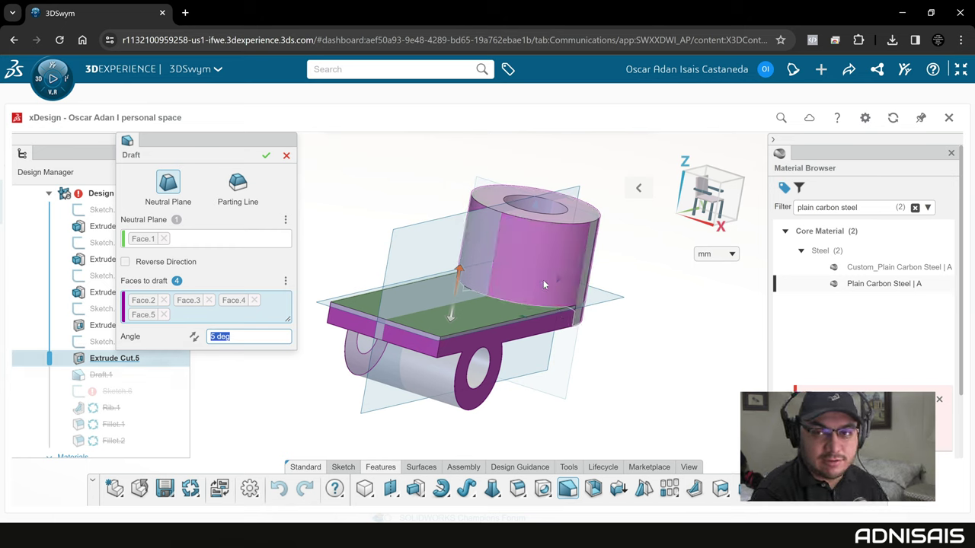
Step: Cancel the Draft.1 edit, roll back to just after Draft.1, and delete it
left_click(286, 156)
left_click_drag(49, 358, 49, 376)
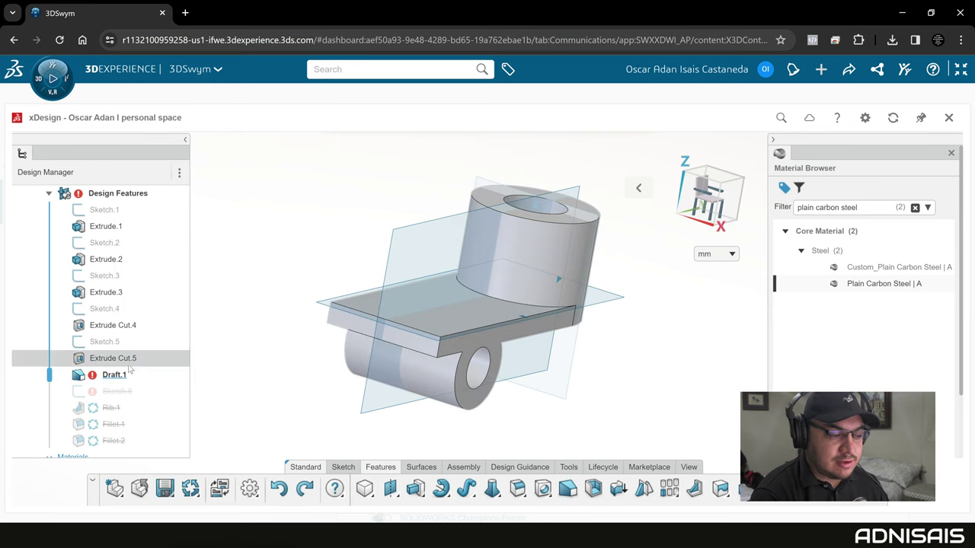
left_click(77, 375)
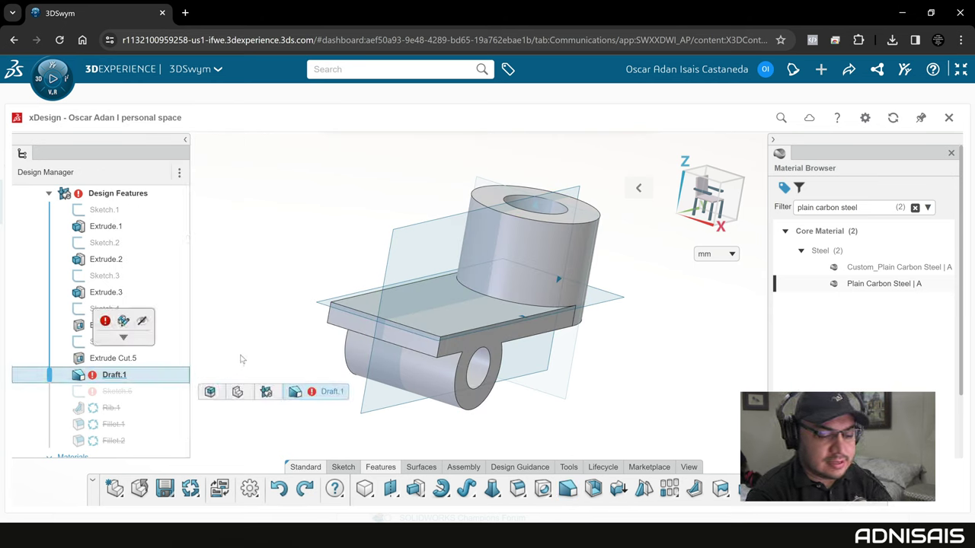
key("Delete")
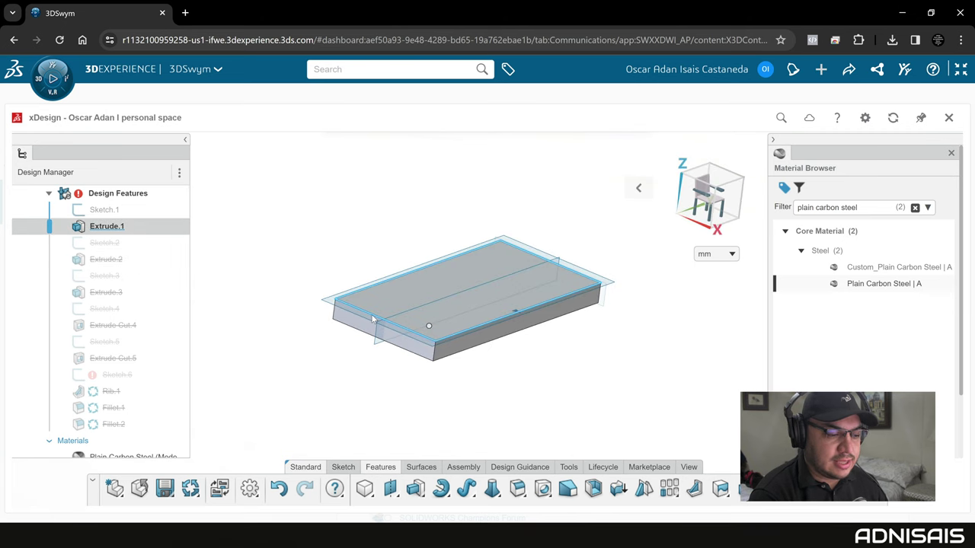
middle_click_drag(479, 323, 396, 287)
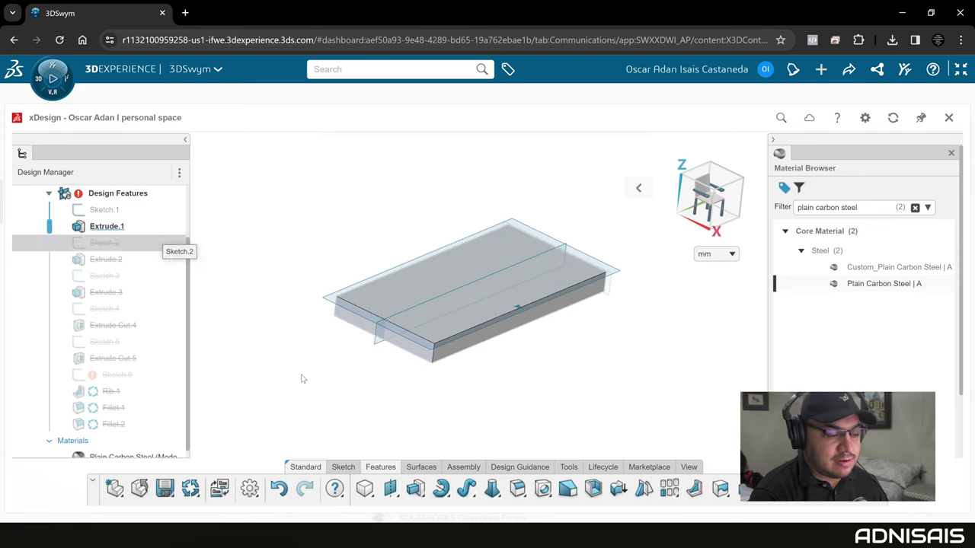
Step: Apply a 5° draft to three plate side faces, with the plate's top face as neutral
left_click(569, 489)
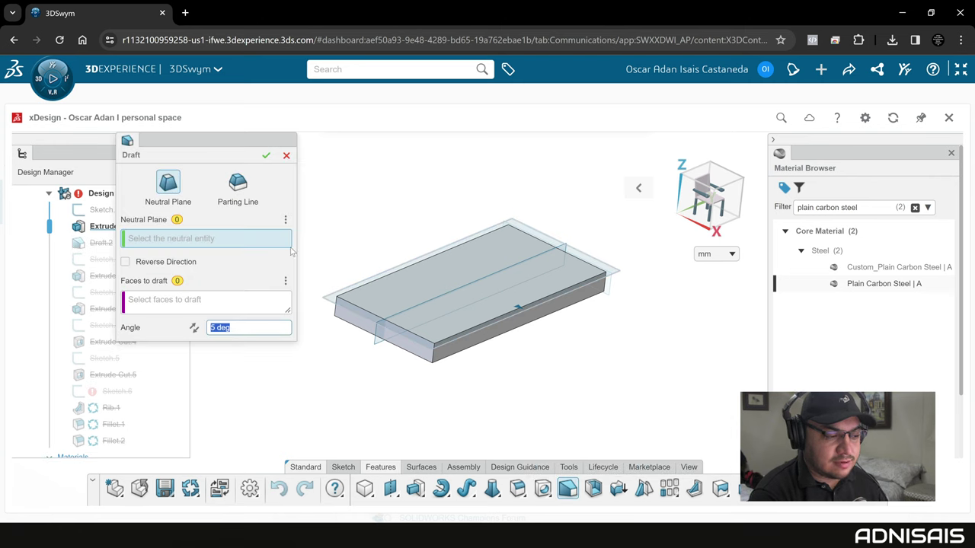
left_click(398, 279)
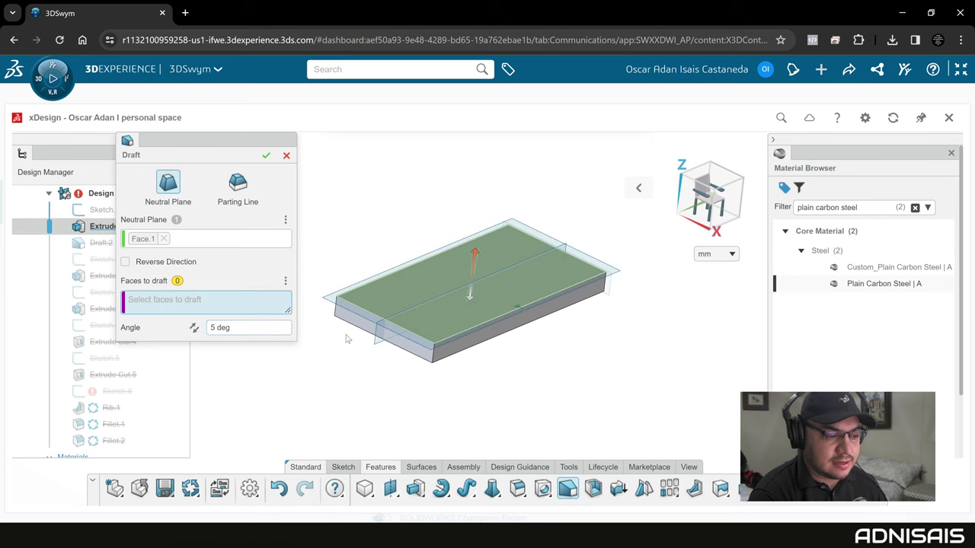
left_click(392, 339)
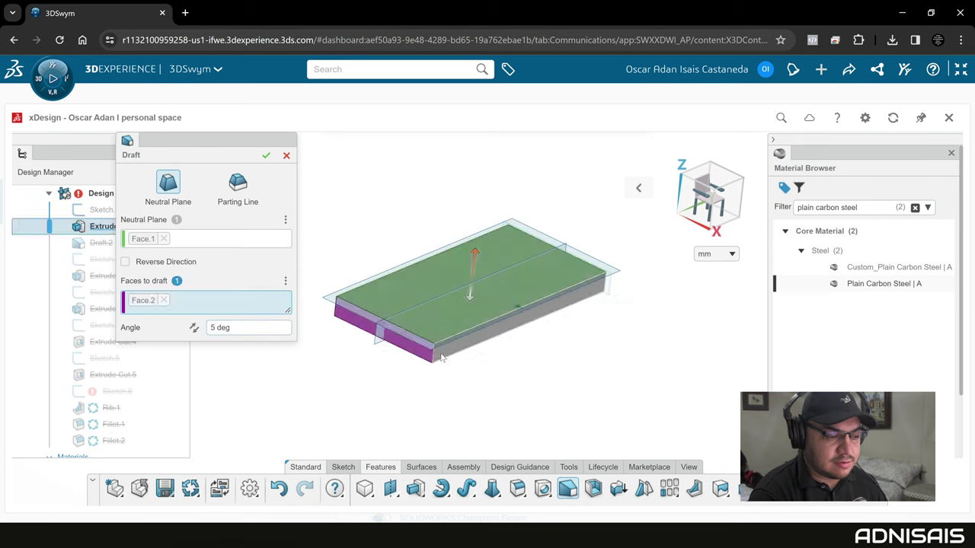
left_click(450, 321)
mouse_move(457, 321)
middle_mouse_down()
mouse_move(363, 303)
mouse_move(409, 304)
middle_mouse_up()
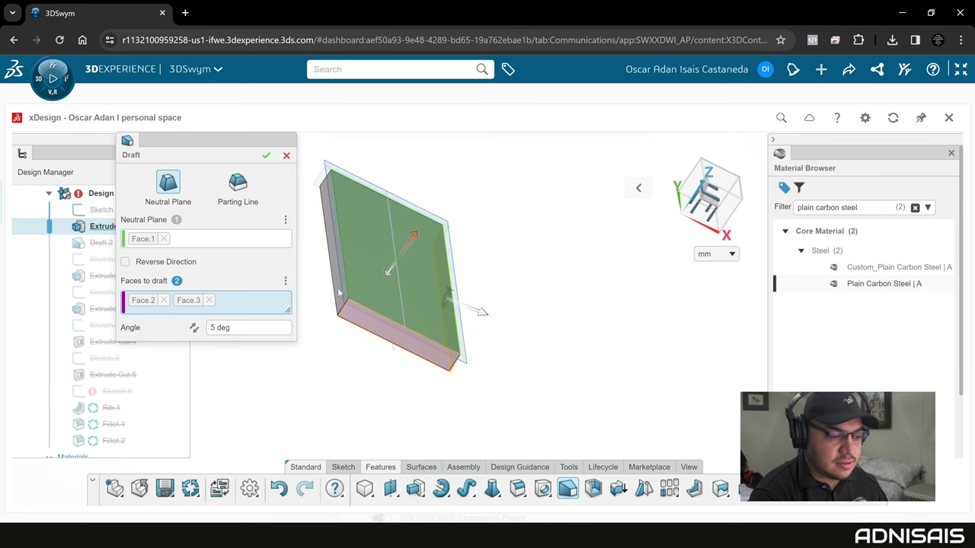
left_click(367, 185)
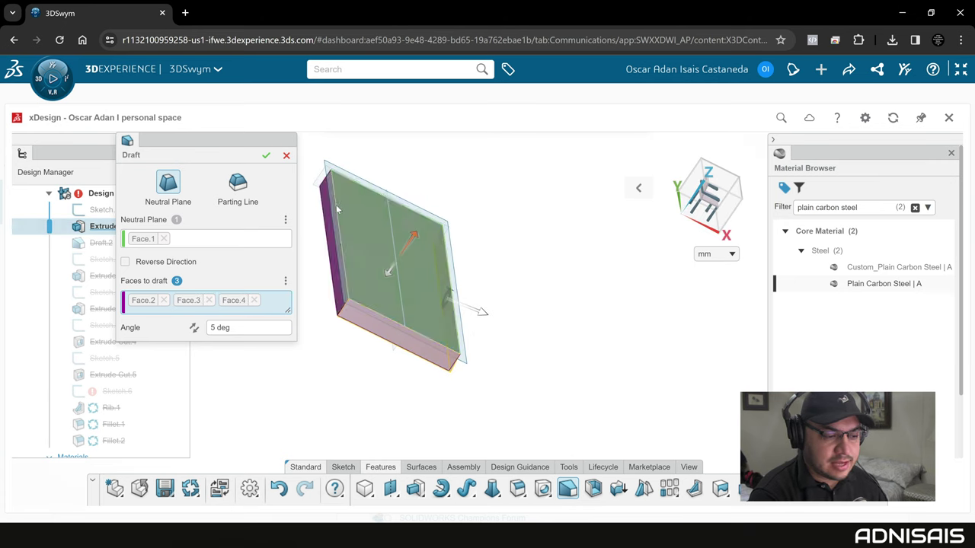
middle_click_drag(367, 185, 469, 263)
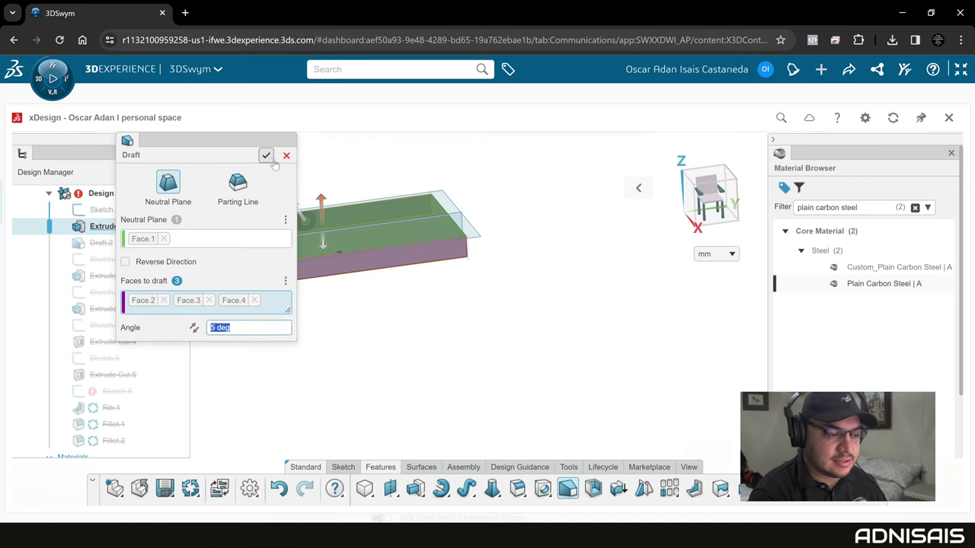
left_click(266, 156)
Step: Roll the history forward through Extrude.2 and select the plate's top face
mouse_move(376, 268)
middle_mouse_down()
mouse_move(471, 269)
mouse_move(446, 297)
middle_mouse_up()
left_click_drag(46, 242, 54, 285)
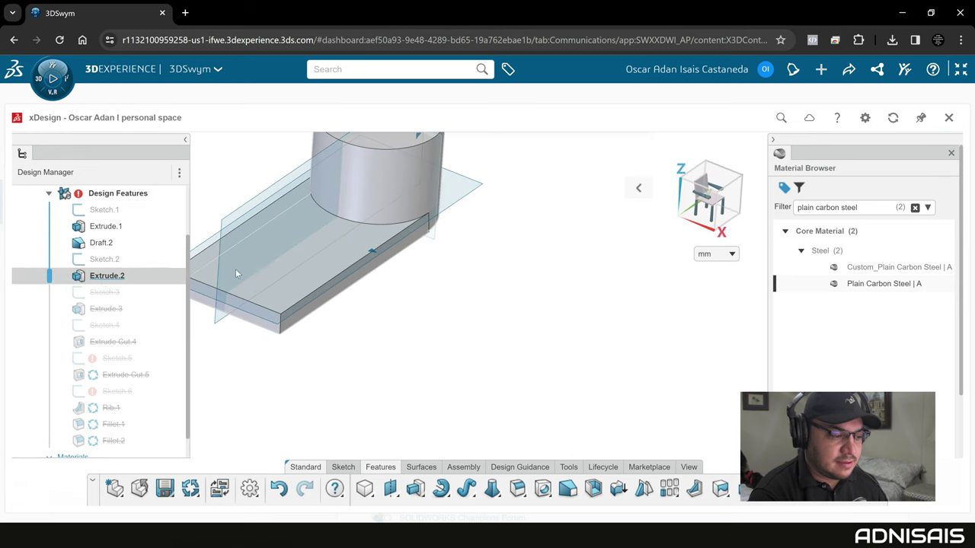
left_click(343, 274)
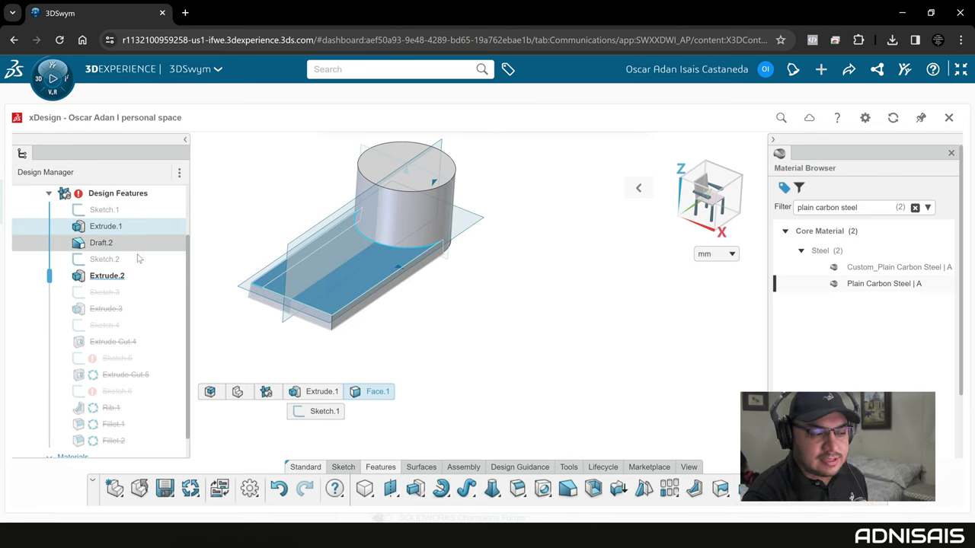
left_click(99, 277)
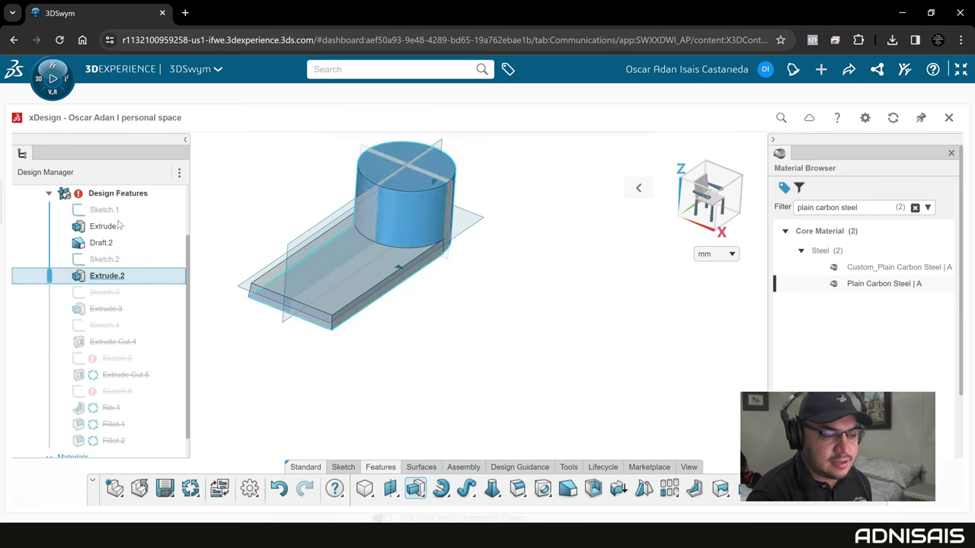
Step: Edit Extrude.2 to add a 5° draft in both Direction 1 and Direction 2
double_click(107, 276)
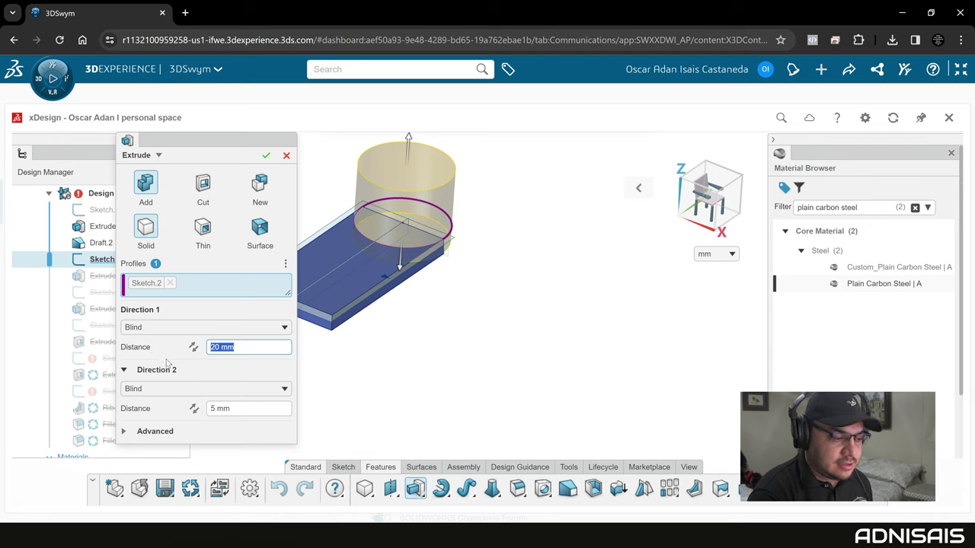
left_click(145, 431)
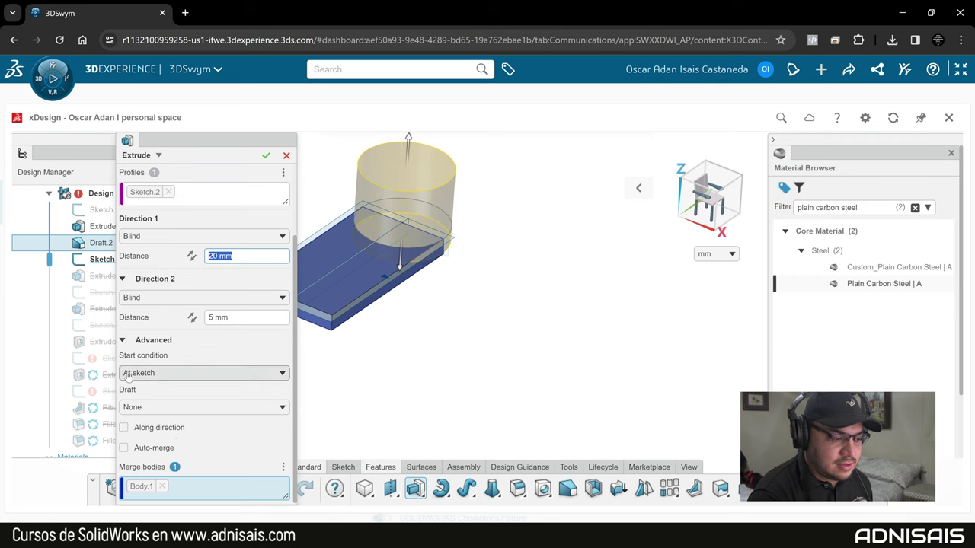
left_click(142, 410)
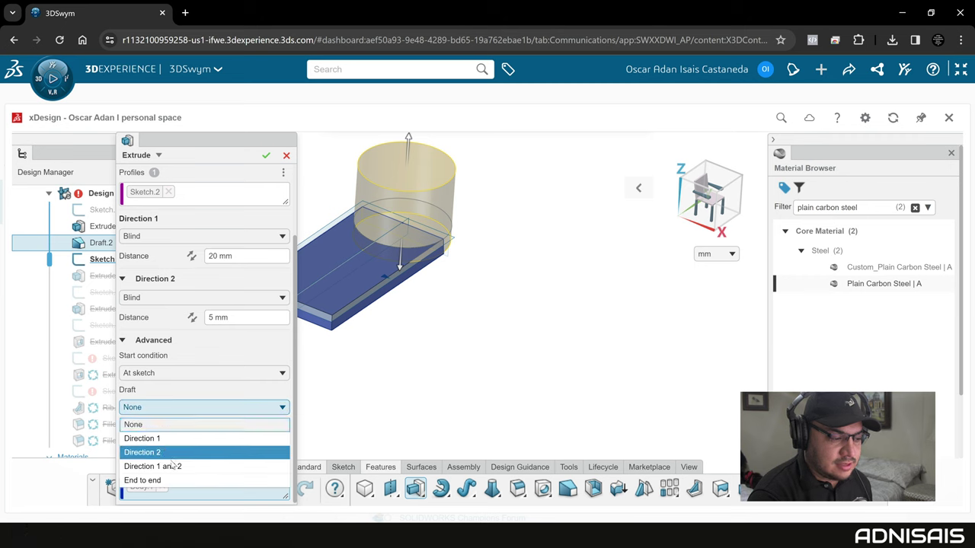
left_click(156, 466)
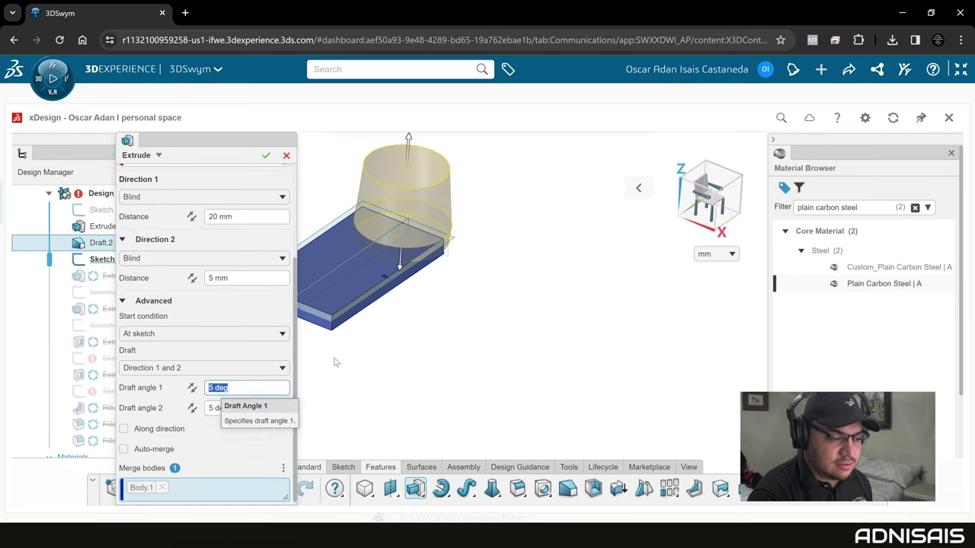
left_click(193, 409)
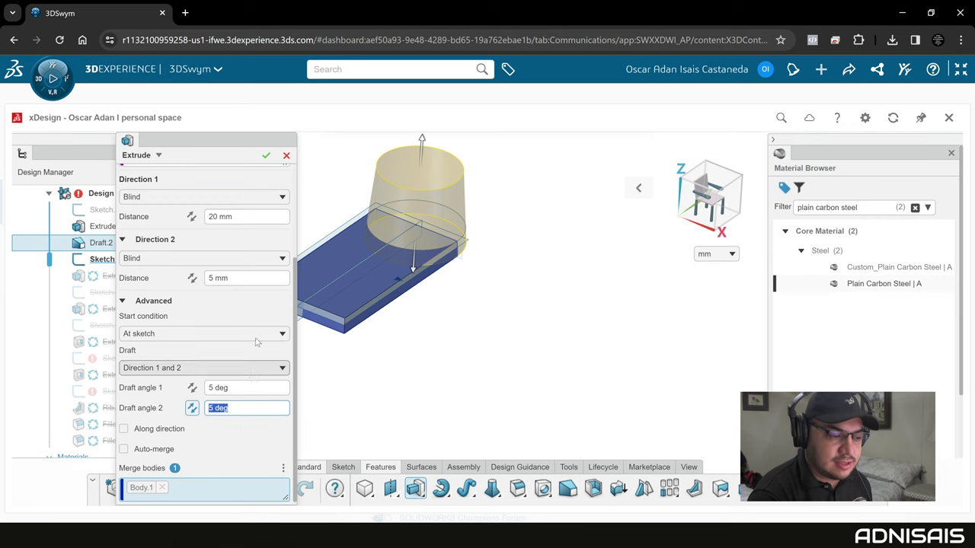
left_click(266, 156)
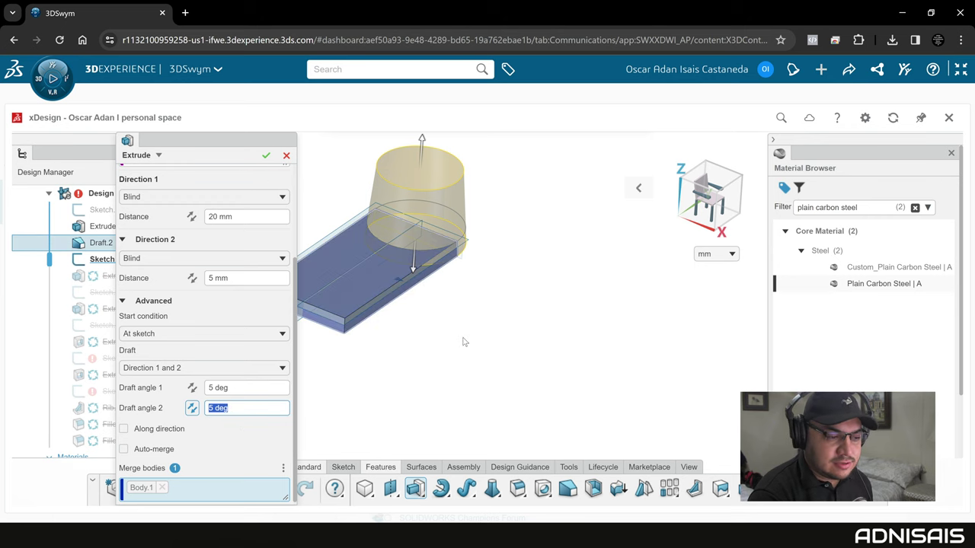
mouse_move(457, 332)
middle_mouse_down()
mouse_move(389, 285)
mouse_move(422, 319)
mouse_move(431, 260)
middle_mouse_up()
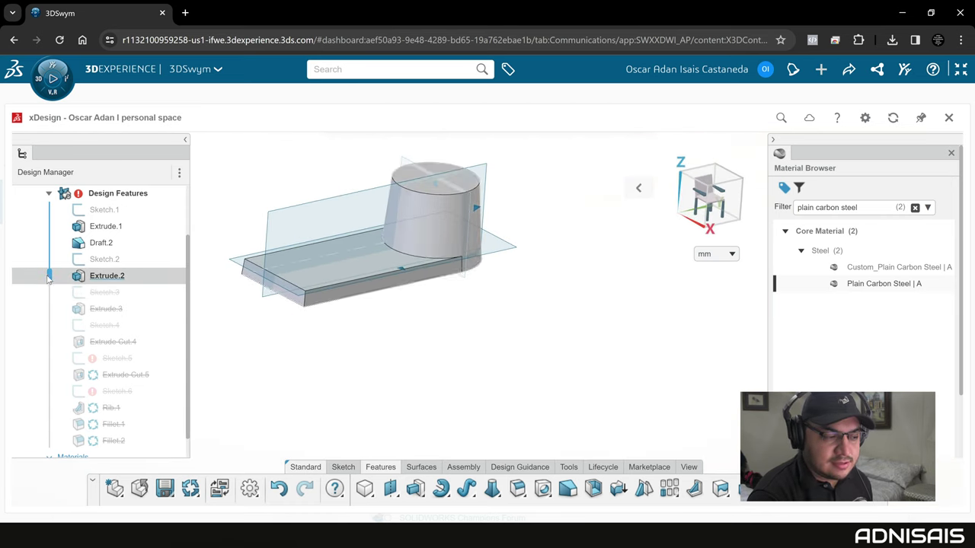
left_click_drag(51, 311, 54, 320)
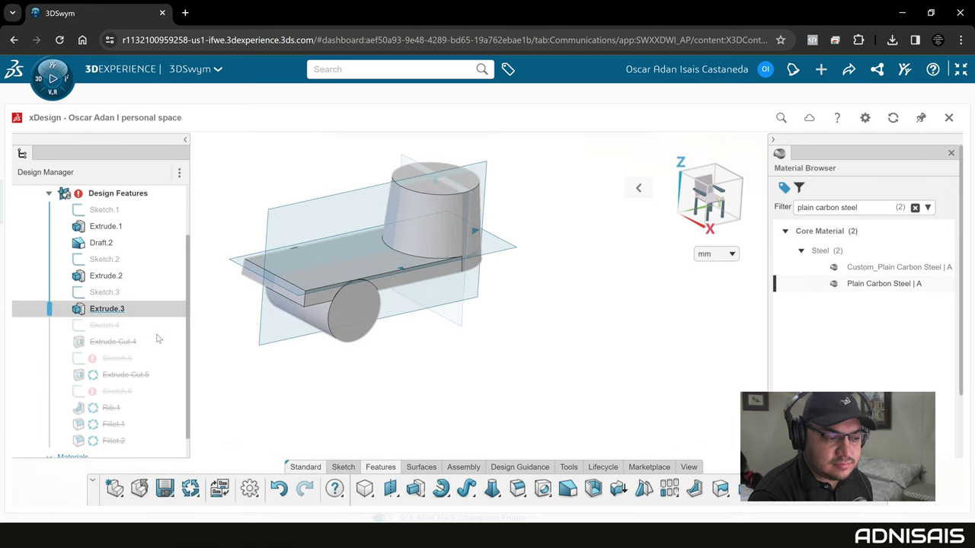
mouse_move(354, 332)
middle_mouse_down()
mouse_move(373, 343)
mouse_move(367, 303)
middle_mouse_up()
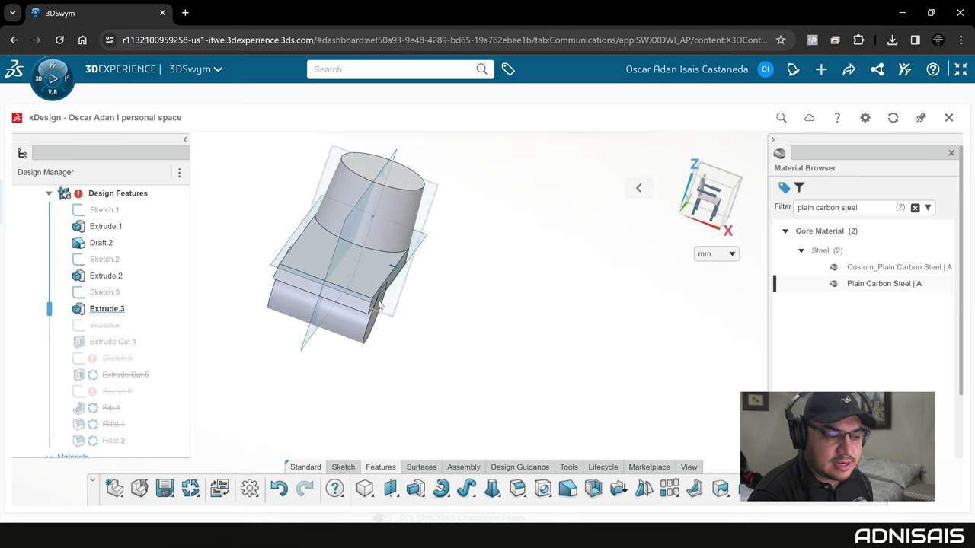
scroll(384, 299, "down", 2)
scroll(390, 292, "down", 2)
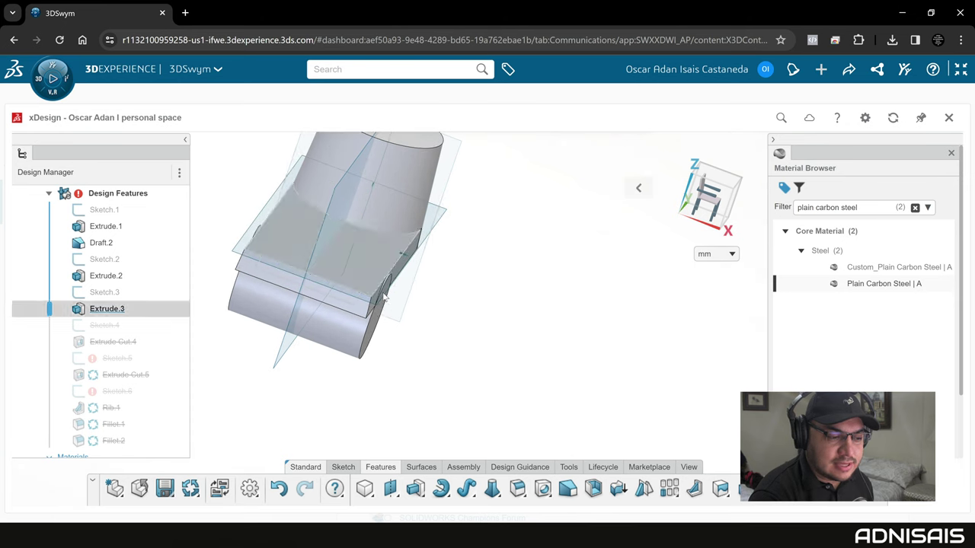
left_click(79, 312)
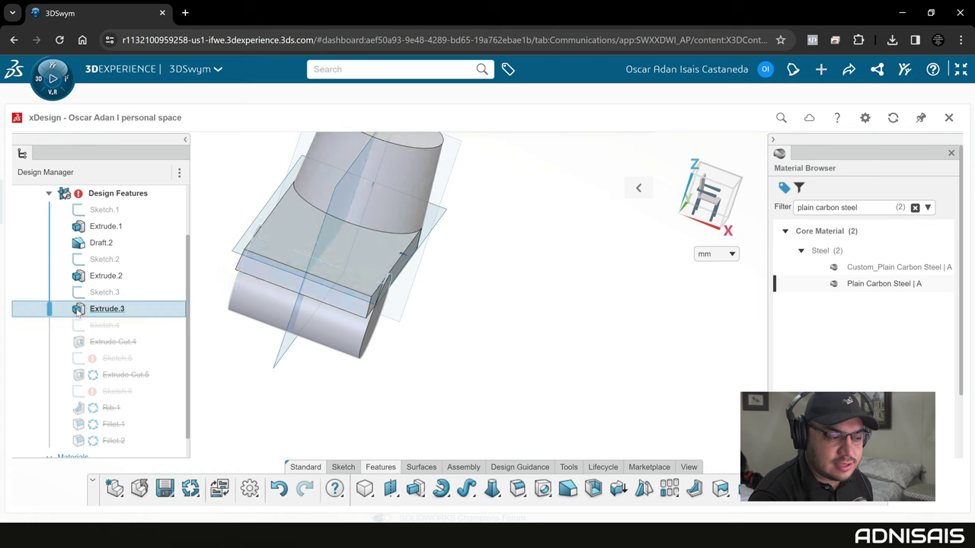
left_click(107, 260)
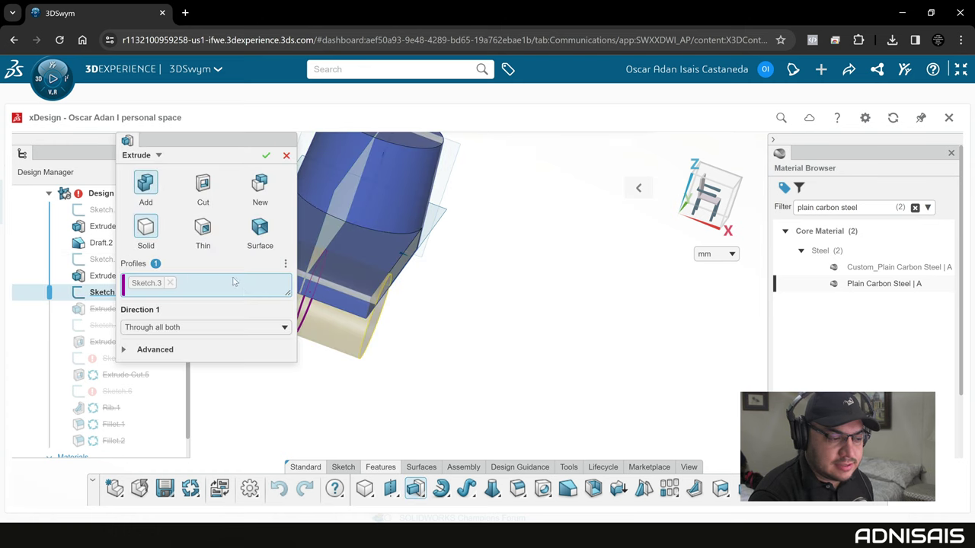
Step: Set Extrude.3's Direction 1 to end Up to geometry at Face.1
left_click(176, 328)
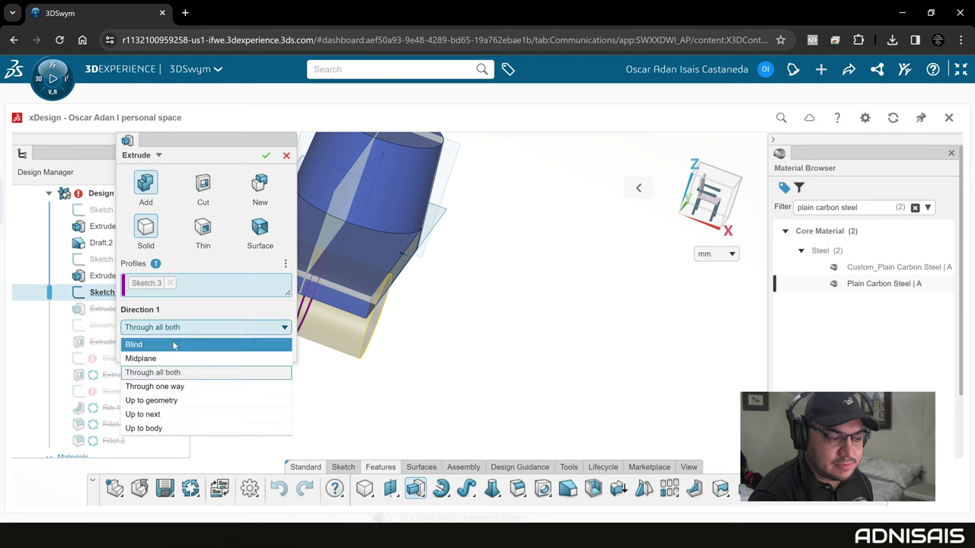
left_click(175, 401)
middle_click_drag(384, 309, 396, 306)
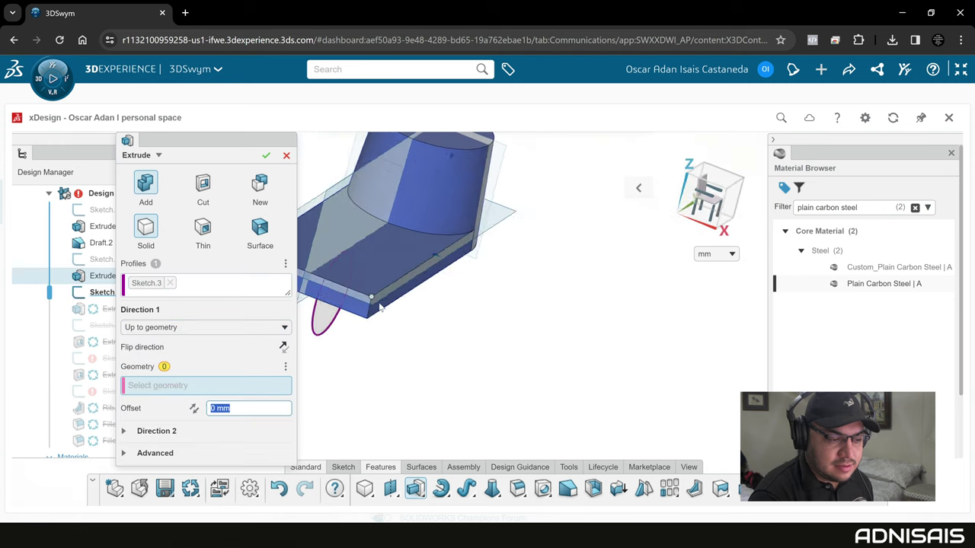
left_click(396, 306)
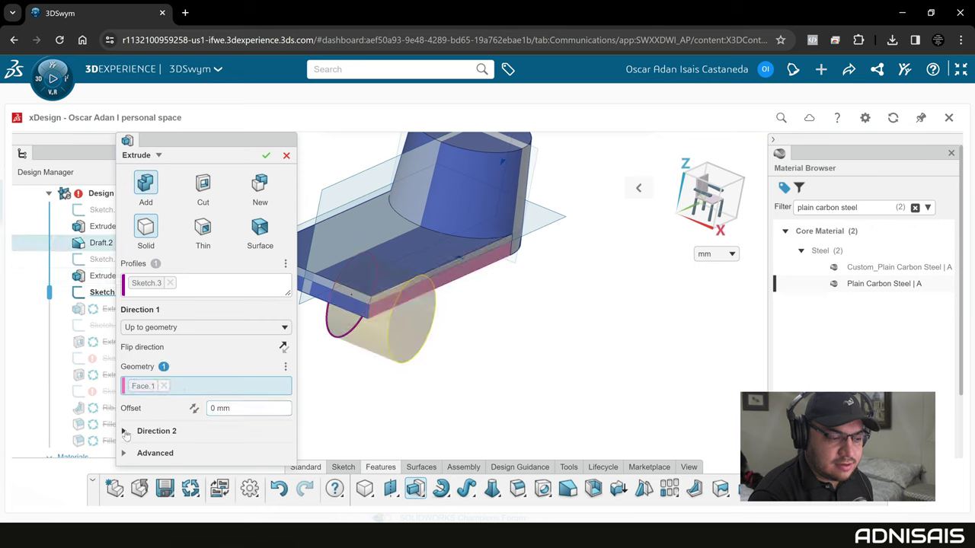
Step: Set Direction 2 to Up to geometry at Face.2 and confirm the hub extrusion
left_click(125, 431)
left_click(149, 450)
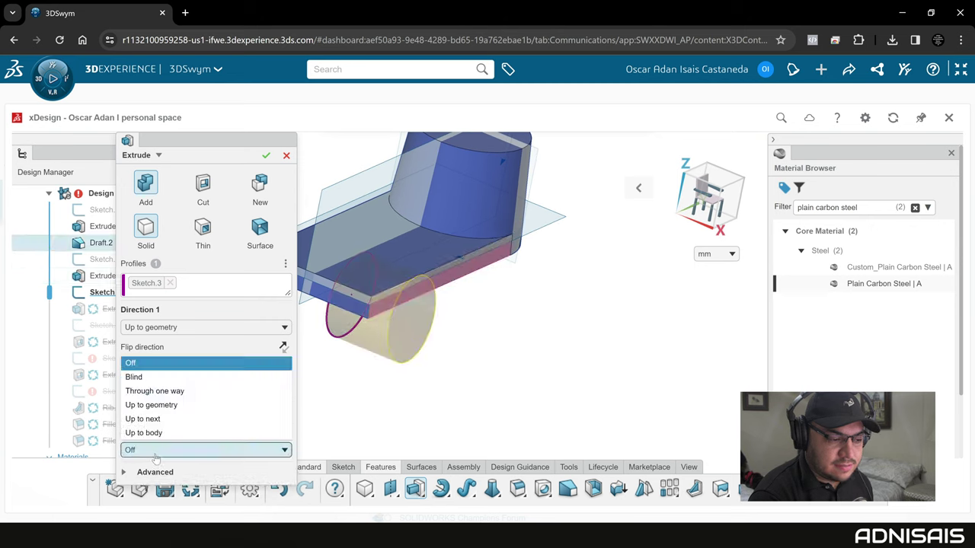
left_click(169, 405)
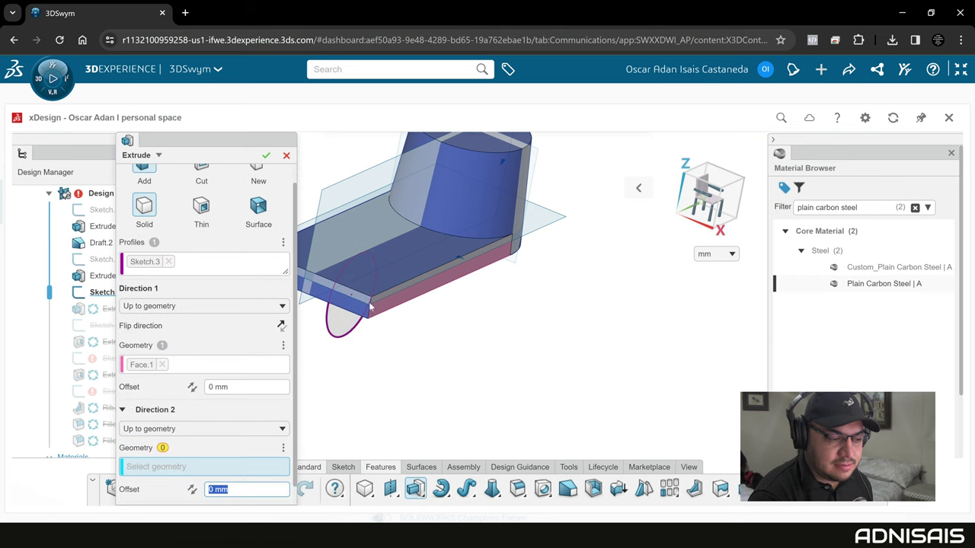
mouse_move(351, 262)
middle_mouse_down()
mouse_move(445, 239)
mouse_move(370, 262)
middle_mouse_up()
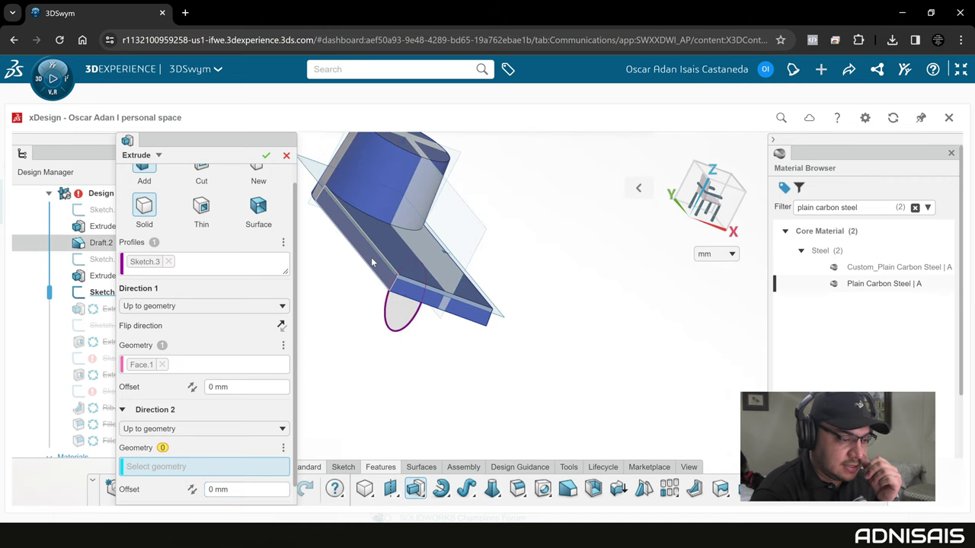
left_click(371, 259)
middle_click_drag(397, 329, 362, 330)
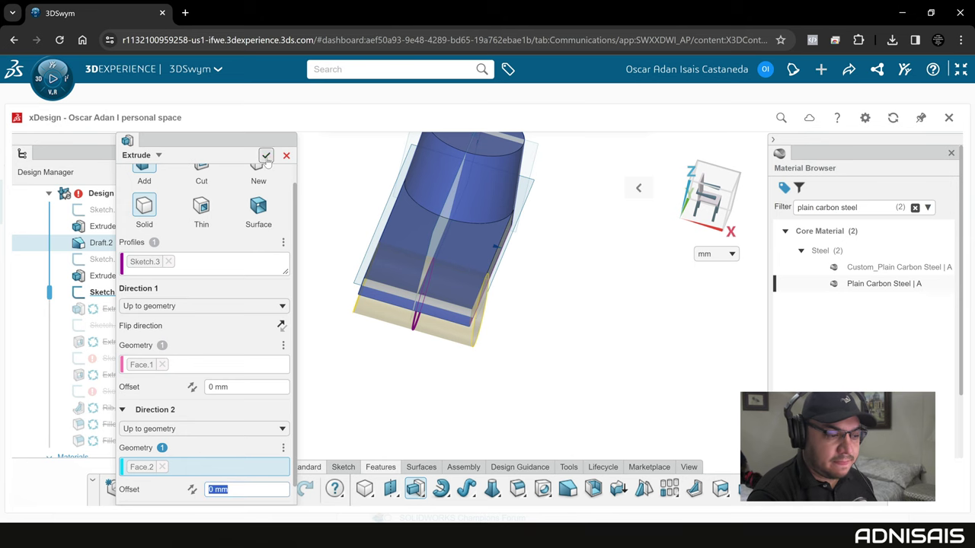
key("Return")
mouse_move(332, 240)
middle_mouse_down()
mouse_move(276, 200)
mouse_move(248, 207)
mouse_move(246, 221)
mouse_move(208, 254)
mouse_move(114, 281)
middle_mouse_up()
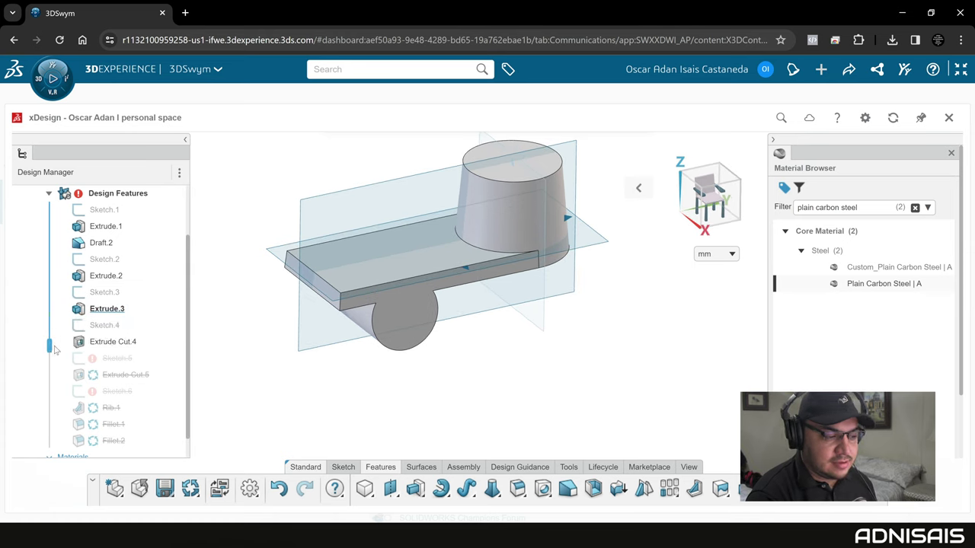
Step: Roll the history forward through Extrude Cut.4, Sketch.5 and Extrude Cut.5
left_click_drag(54, 349, 54, 347)
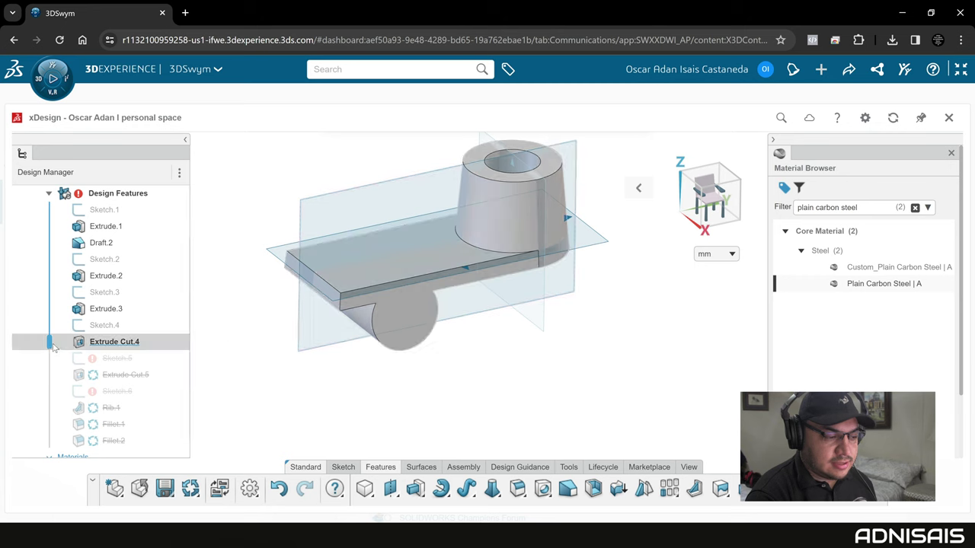
left_click_drag(54, 348, 53, 364)
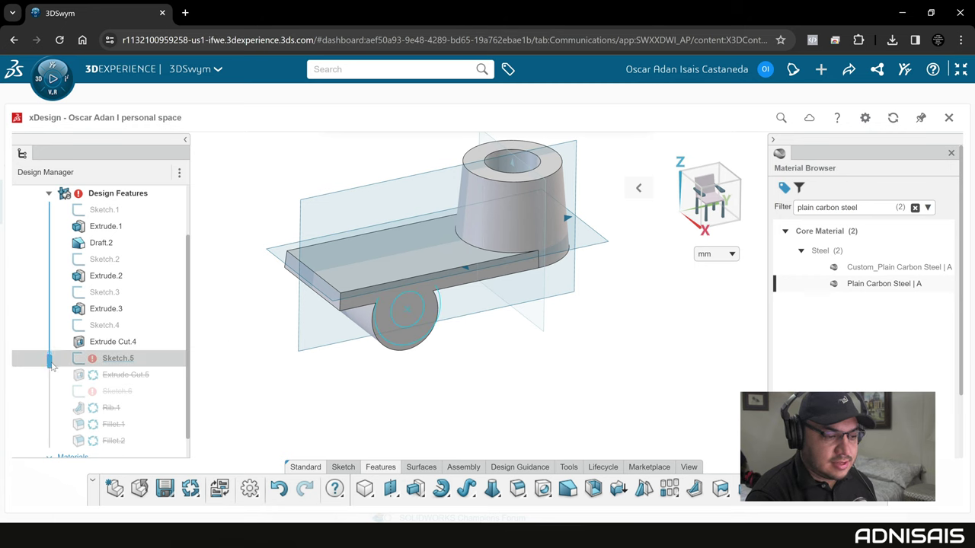
left_click_drag(60, 381, 55, 377)
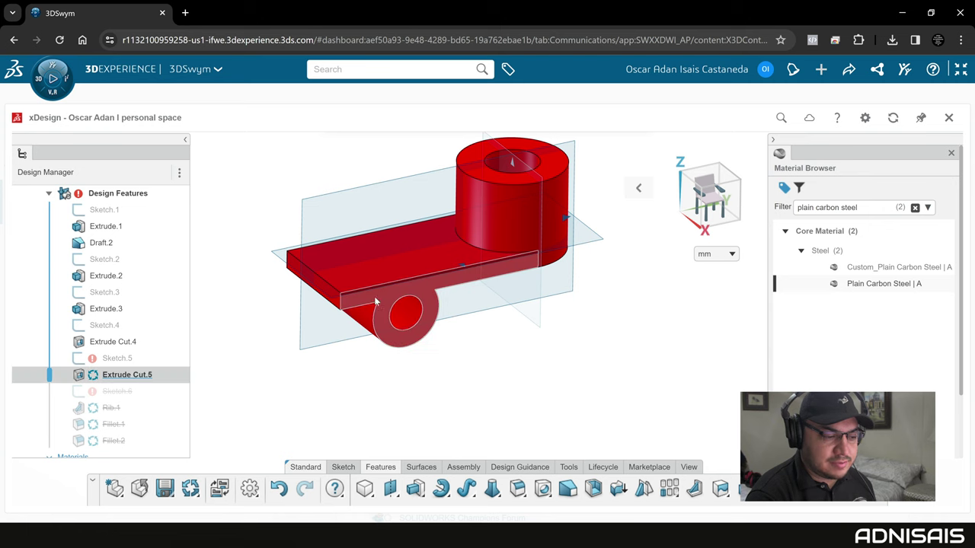
Step: Move Sketch.5's sketch plane from Face.1 to the yz plane
left_click(88, 364)
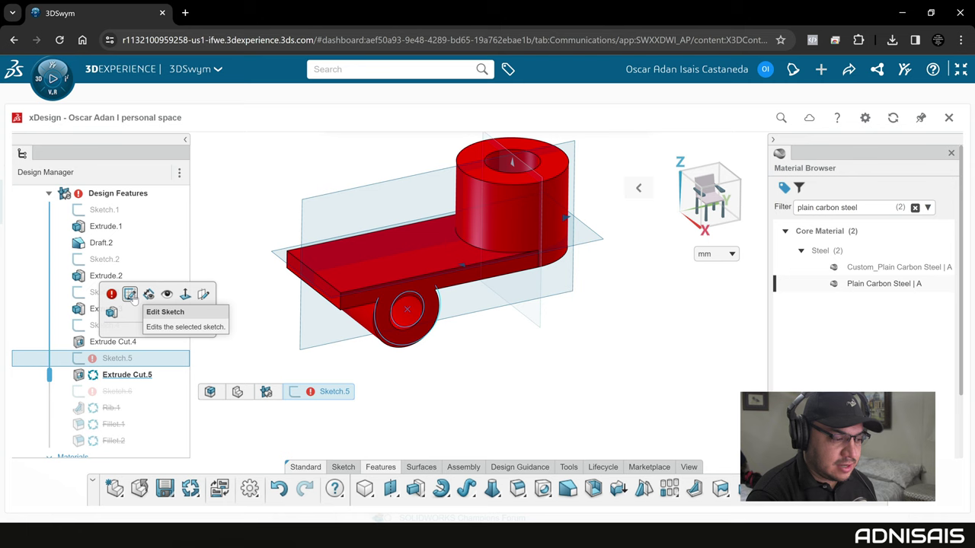
left_click(203, 296)
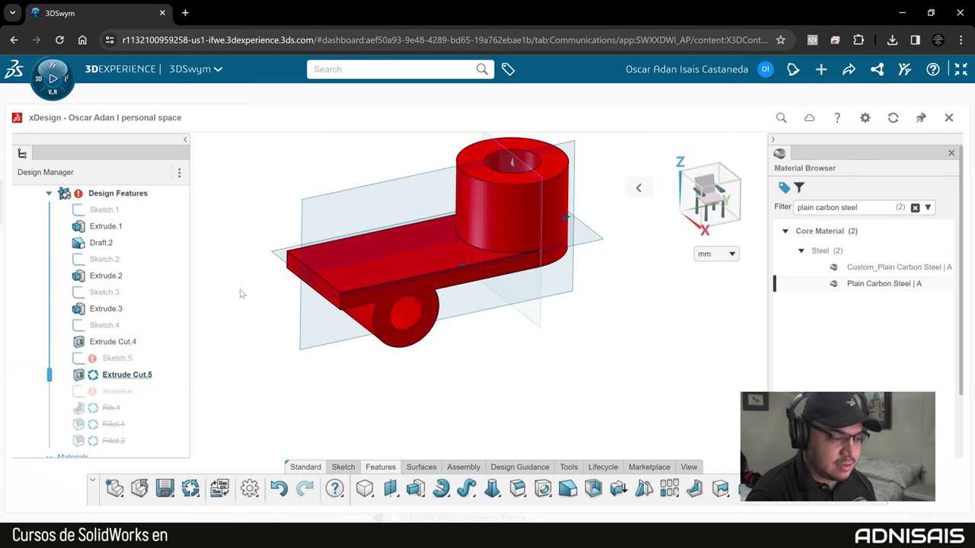
left_click(366, 198)
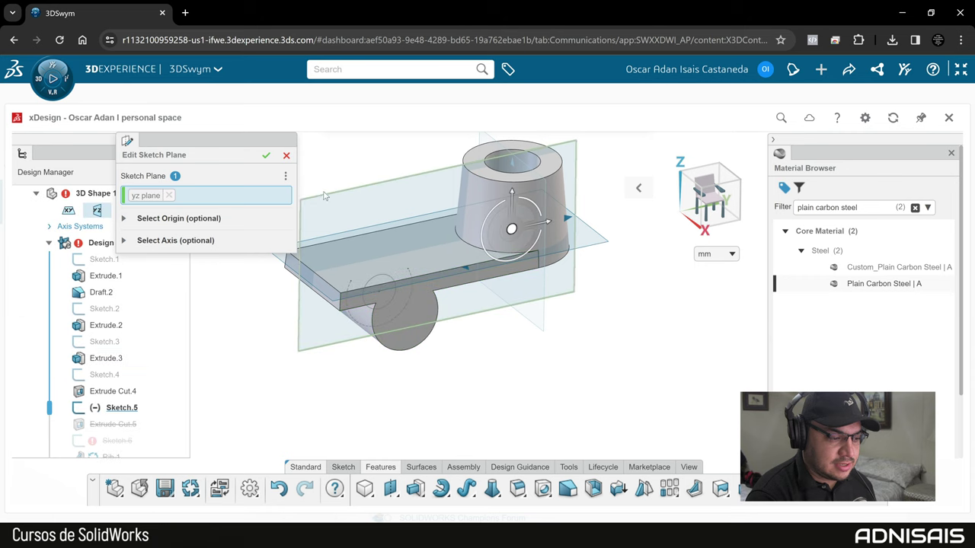
left_click(265, 155)
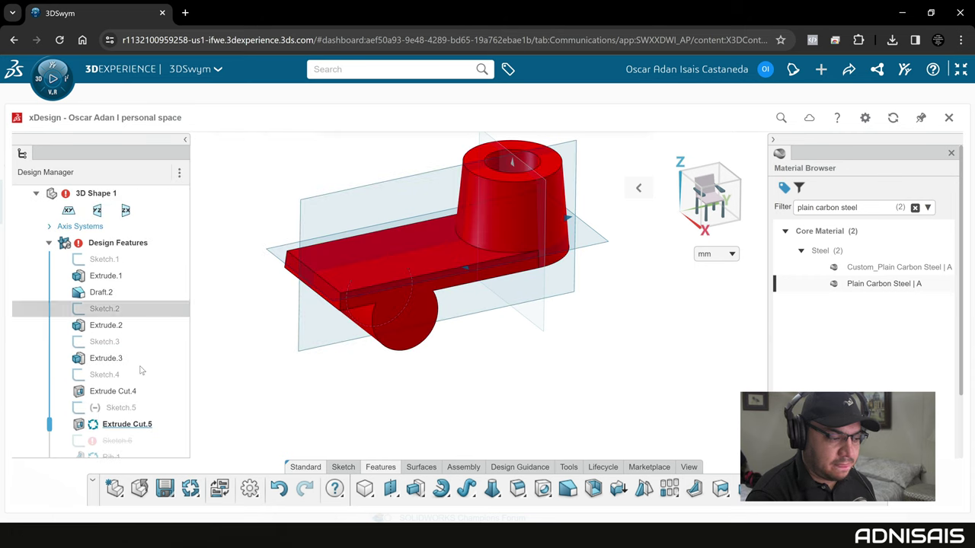
left_click(82, 409)
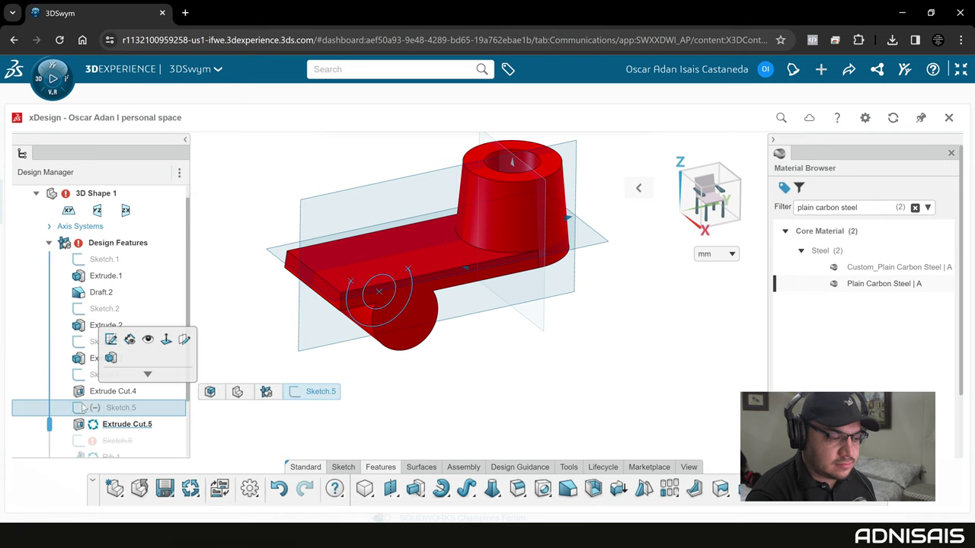
Step: Edit Sketch.5 in a normal-to view and remove the dashed reference arc
left_click(109, 339)
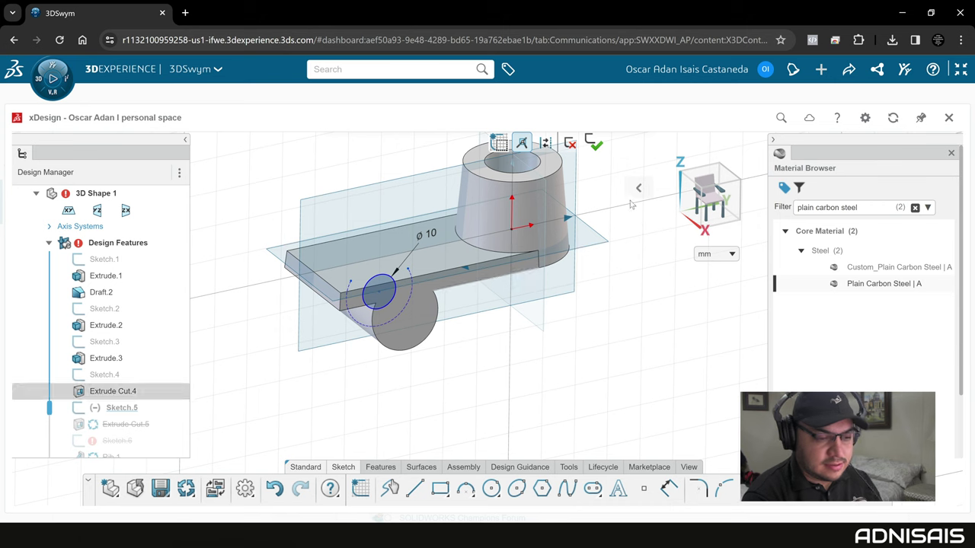
left_click(726, 198)
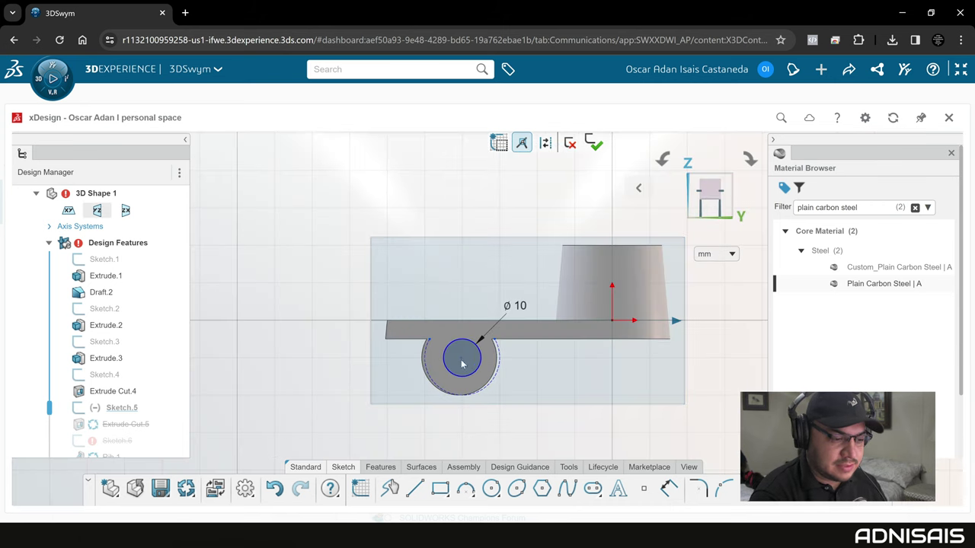
left_click(501, 364)
scroll(498, 370, "down", 1)
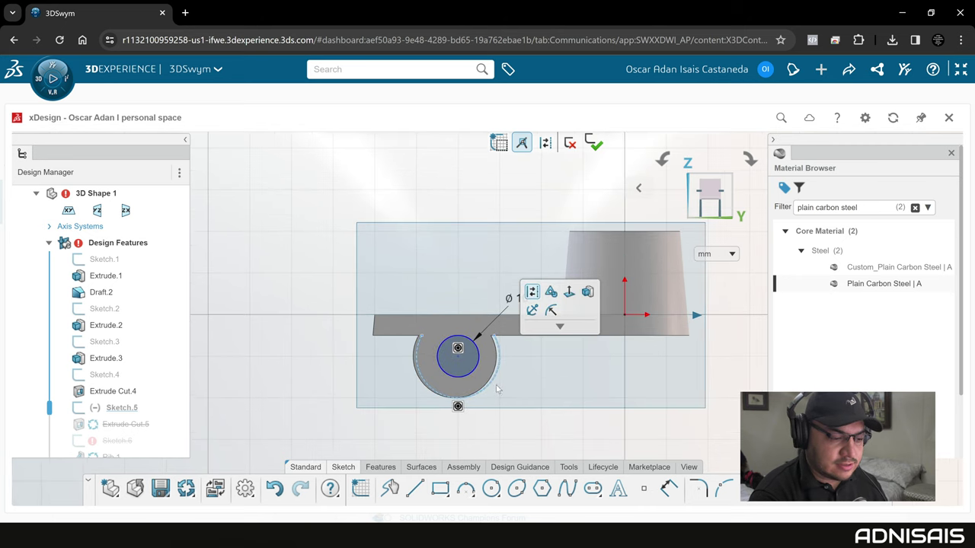
scroll(498, 370, "down", 1)
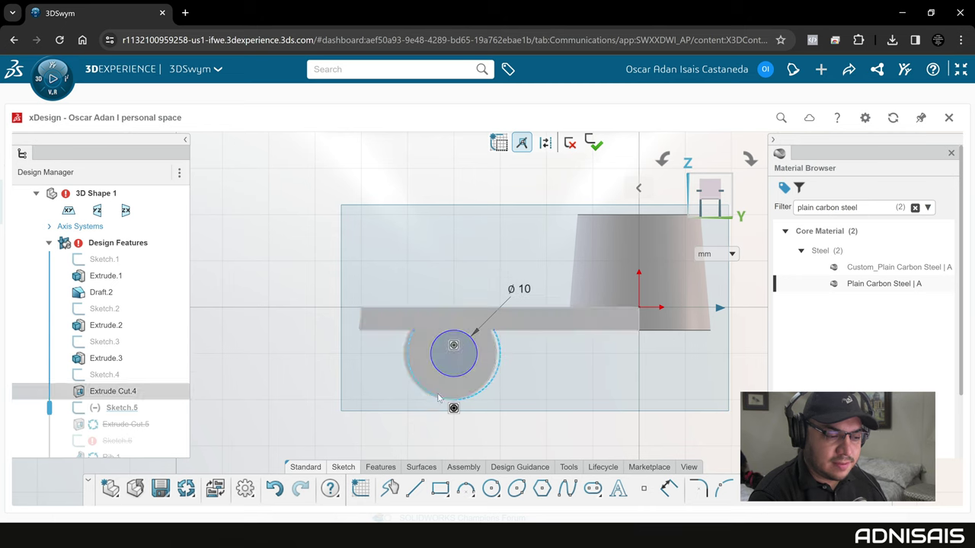
left_click(491, 394)
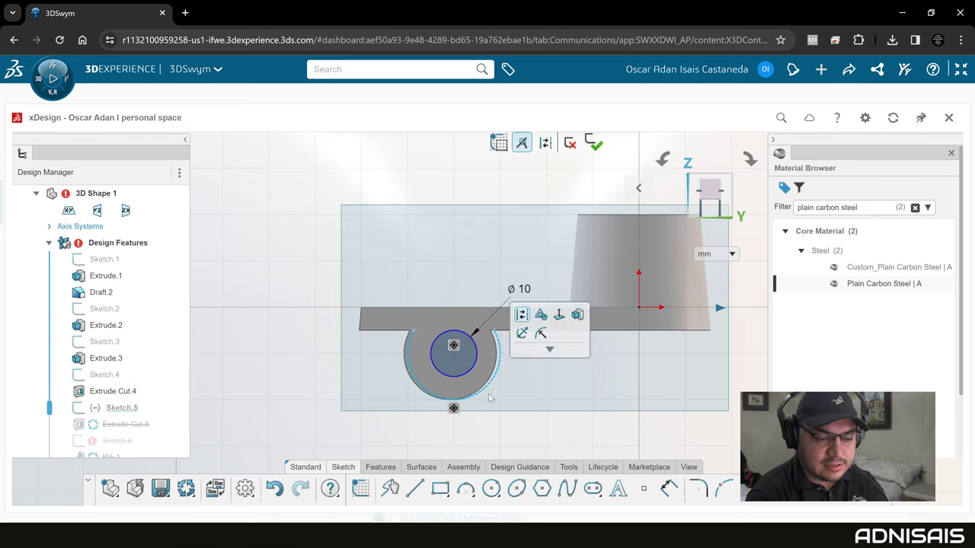
key("Escape")
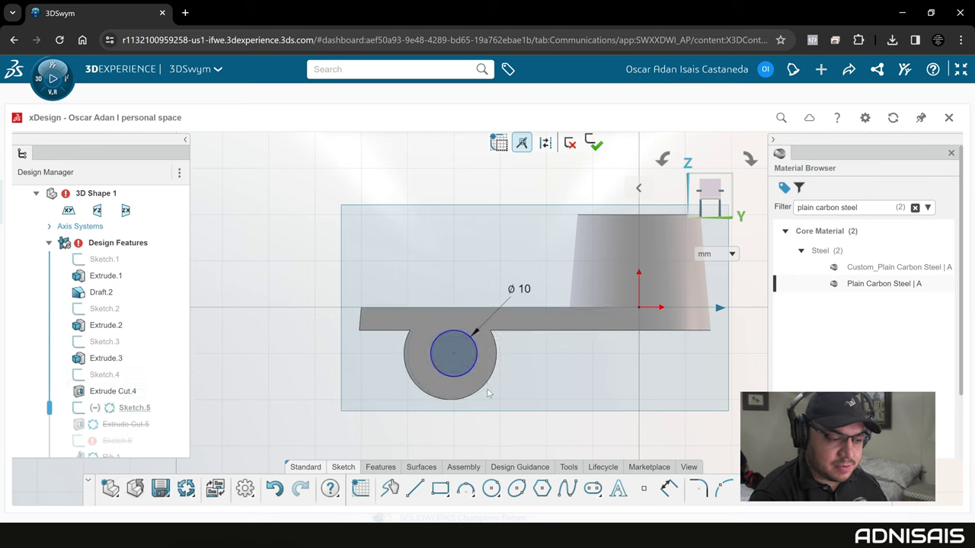
Step: Drag the ø10 circle onto the hub's centre
left_click_drag(450, 367, 436, 399)
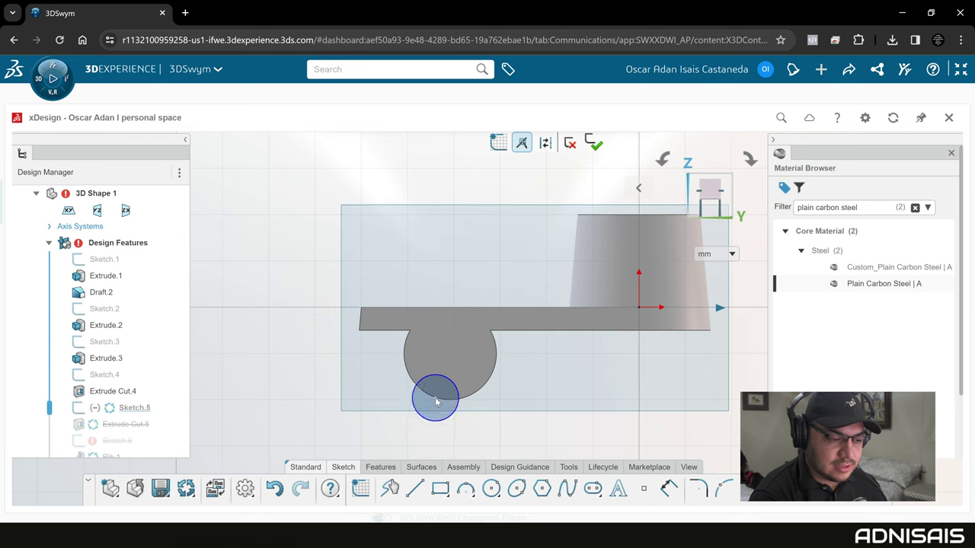
left_click_drag(449, 373, 500, 359)
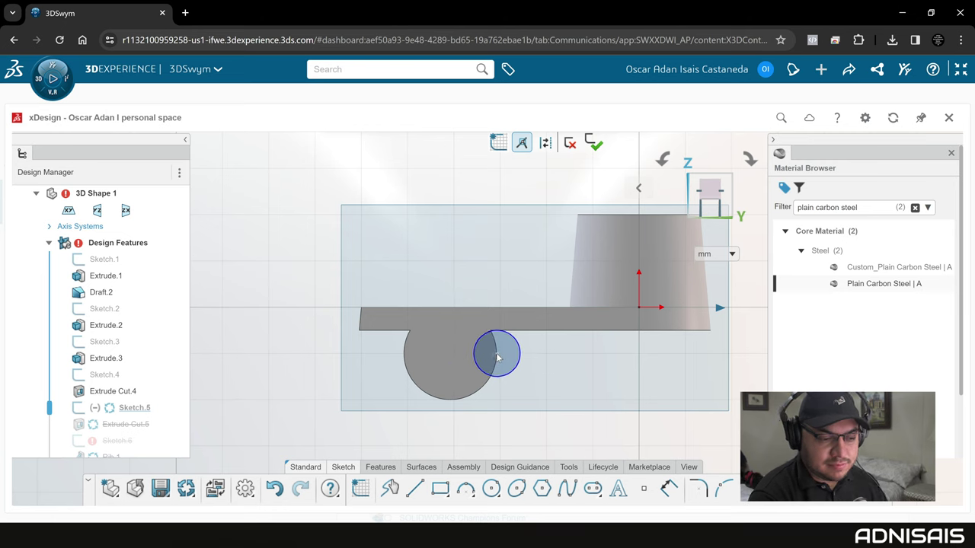
mouse_move(485, 358)
left_mouse_down()
mouse_move(443, 356)
mouse_move(459, 355)
left_mouse_up()
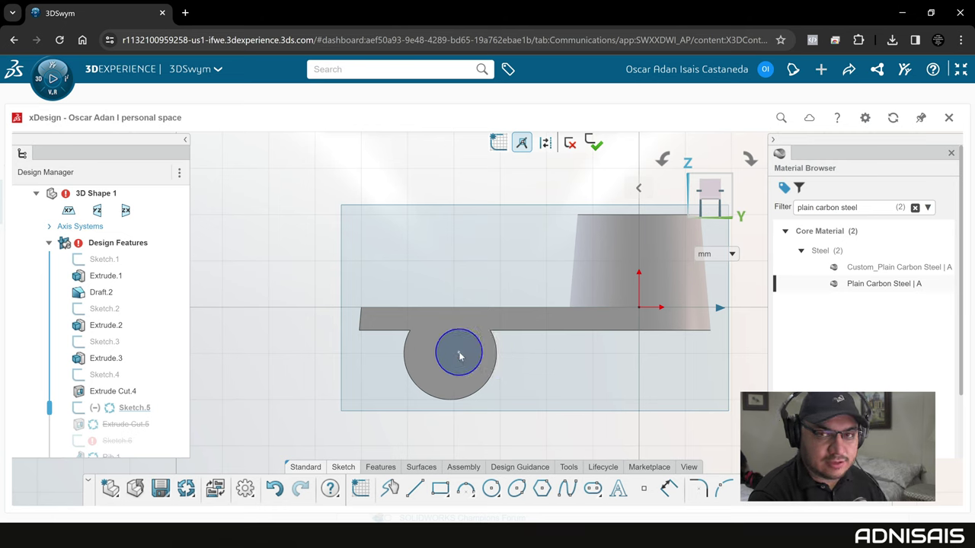
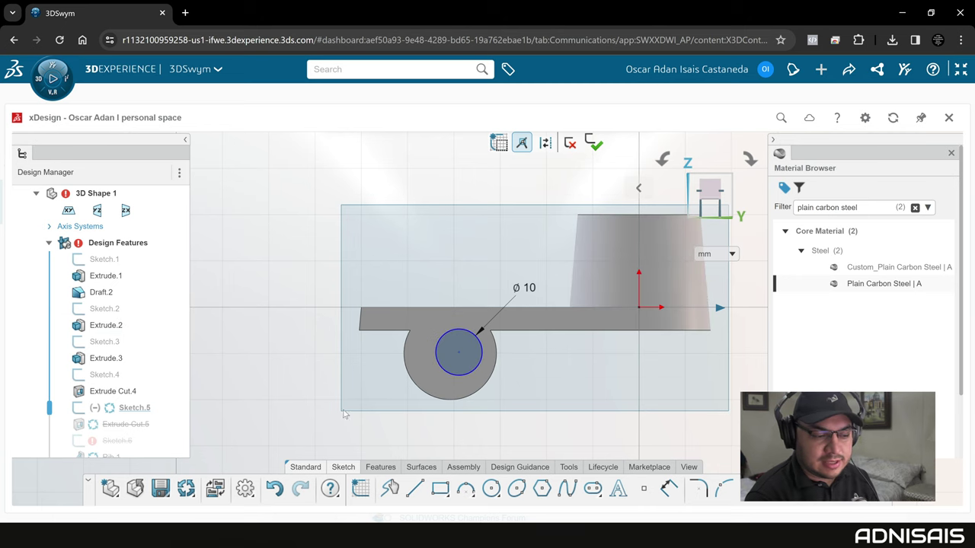
Step: Dimension the Ø10 circle 10 mm below the plate's top edge in Sketch.5
left_click(666, 492)
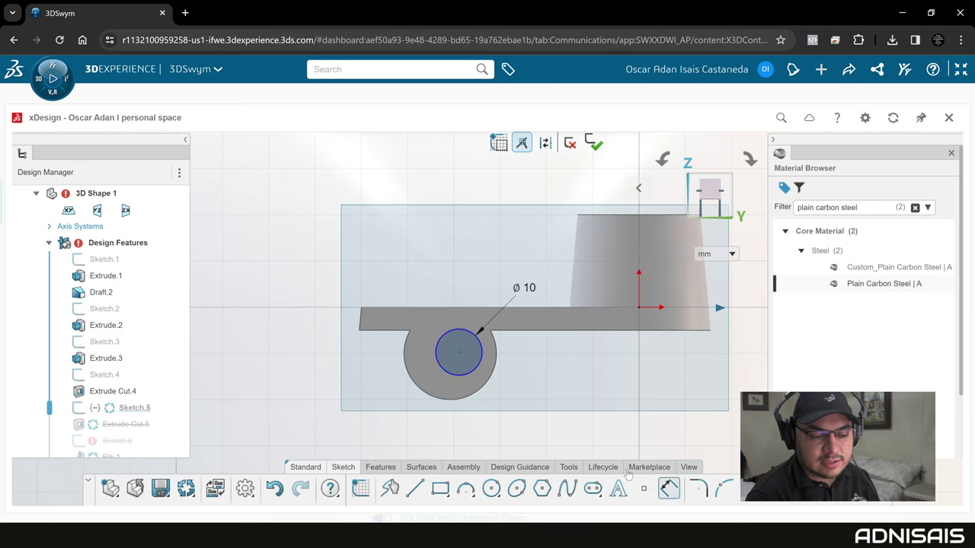
left_click(460, 336)
left_click(297, 325)
type("10")
key("Return")
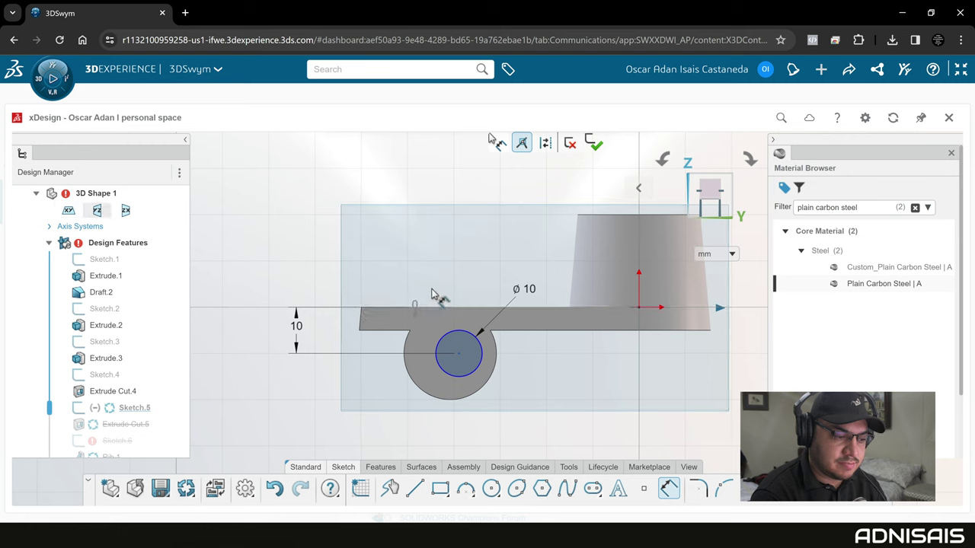
key("Escape")
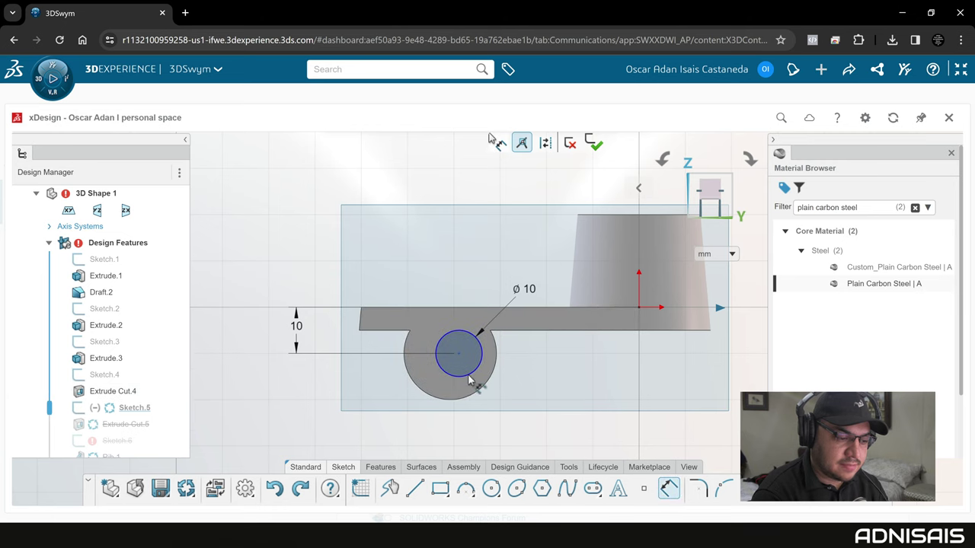
left_click(363, 309)
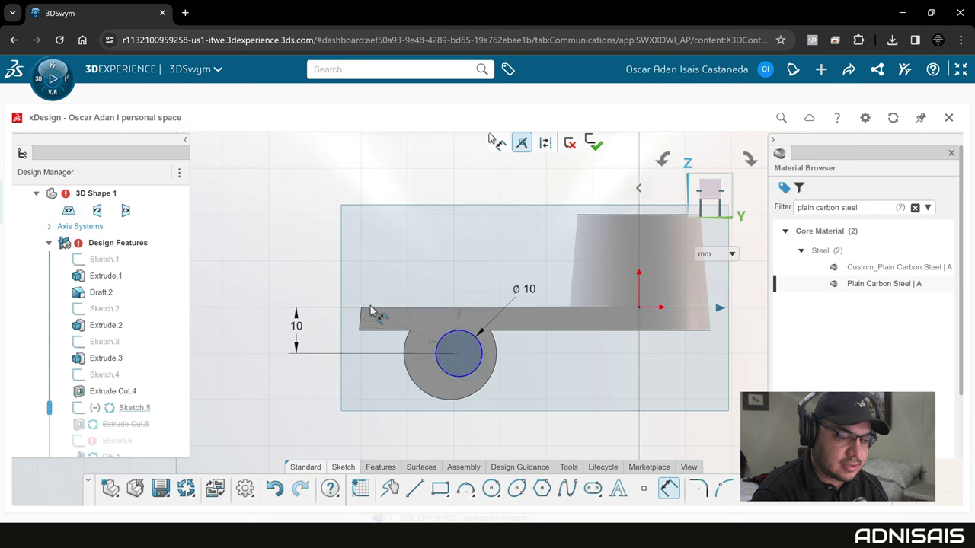
key("Escape")
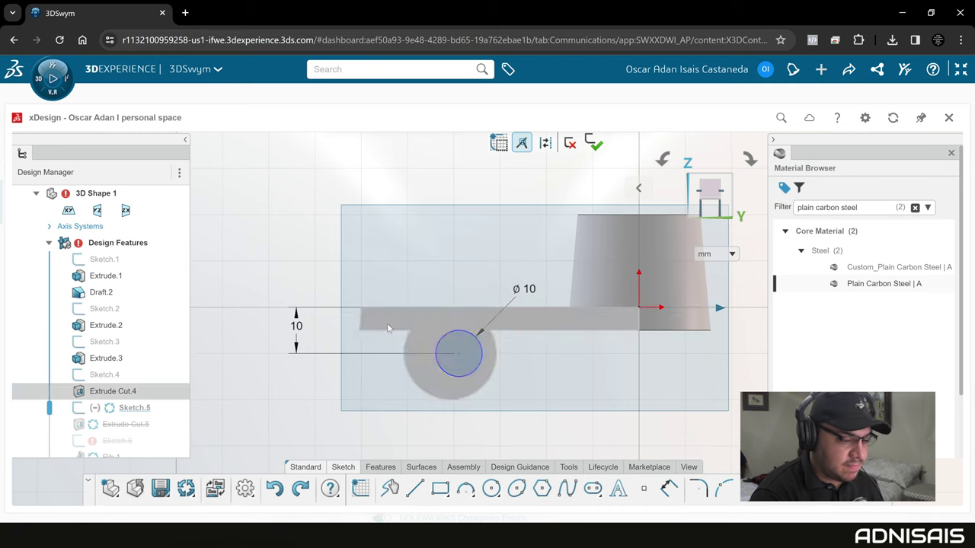
scroll(393, 313, "up", 1)
scroll(394, 313, "up", 1)
Step: Place a point at the plate's top-left corner, dimension the circle 20 mm from it, and finish the sketch
left_click(669, 488)
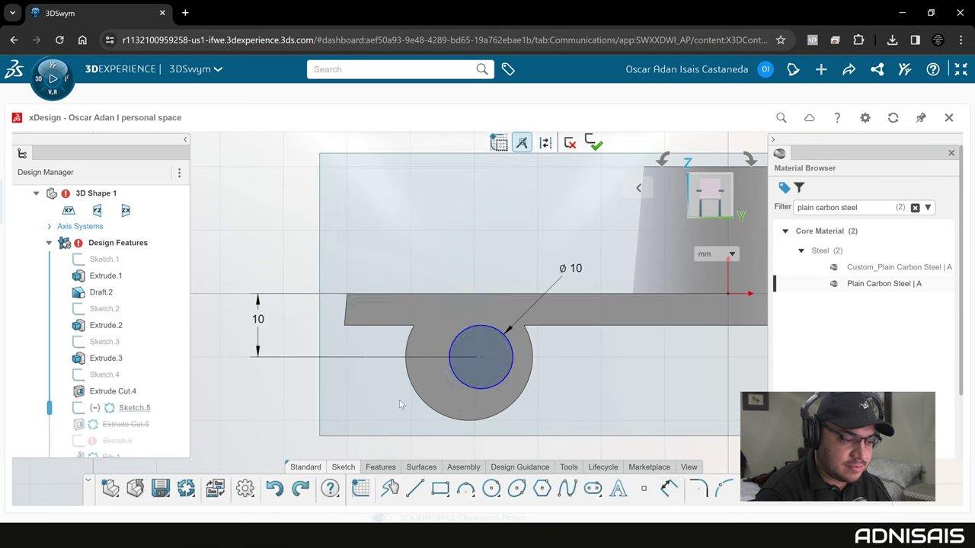
left_click(646, 489)
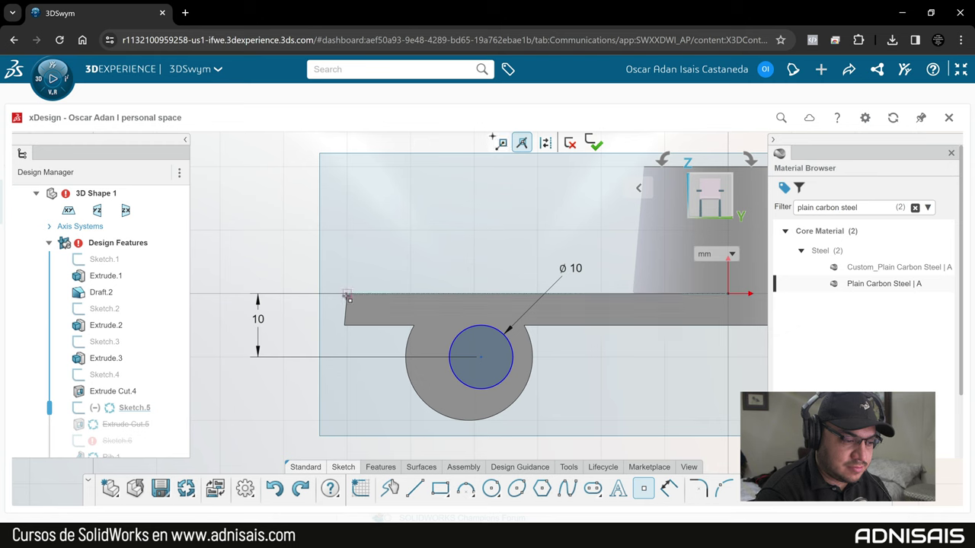
left_click(347, 294)
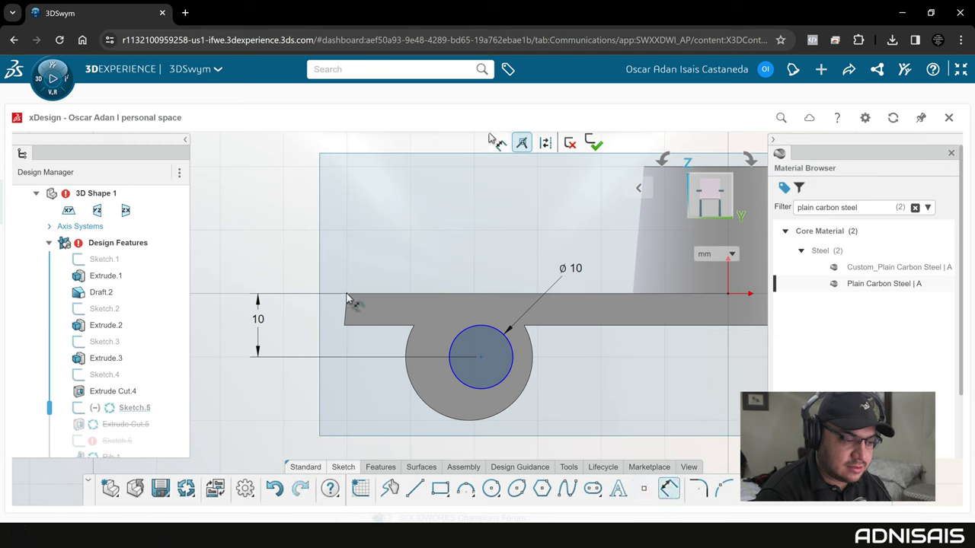
left_click(468, 335)
left_click(456, 267)
type("20")
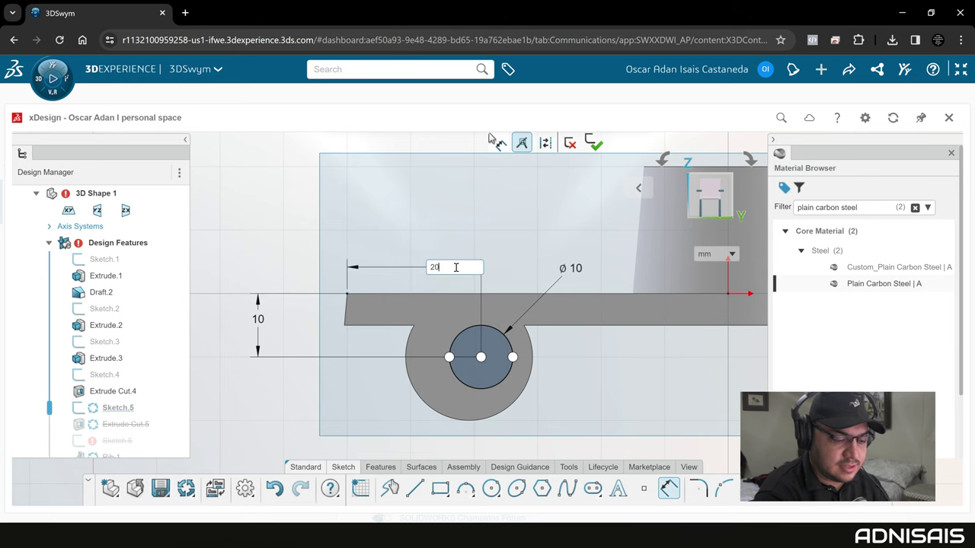
key("Return")
scroll(476, 338, "down", 1)
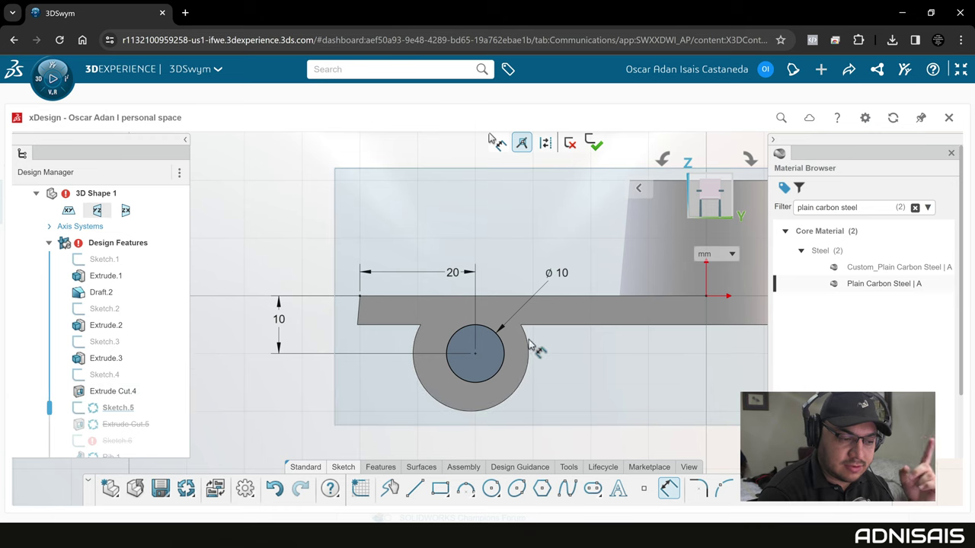
left_click(593, 143)
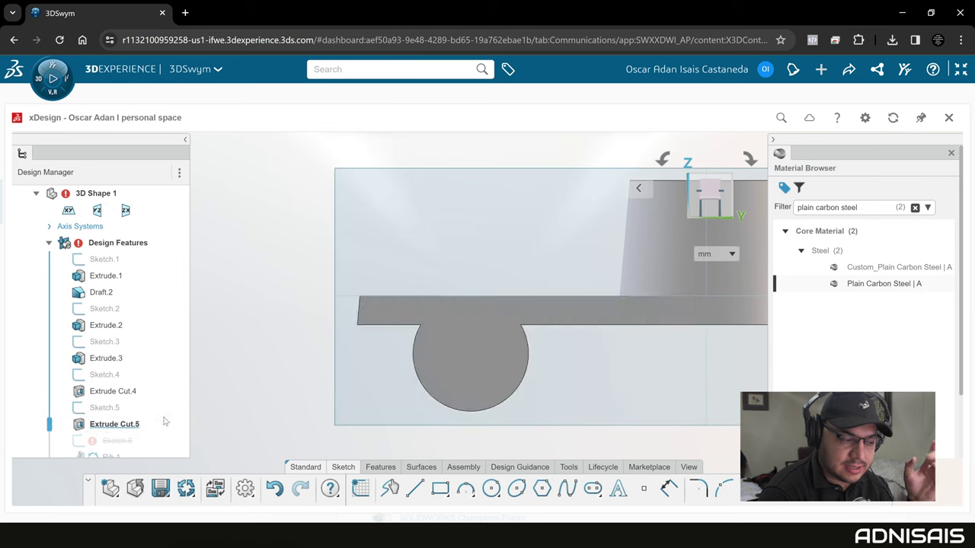
Step: Edit Extrude Cut.5 so it cuts Through all in both directions
left_click(114, 424)
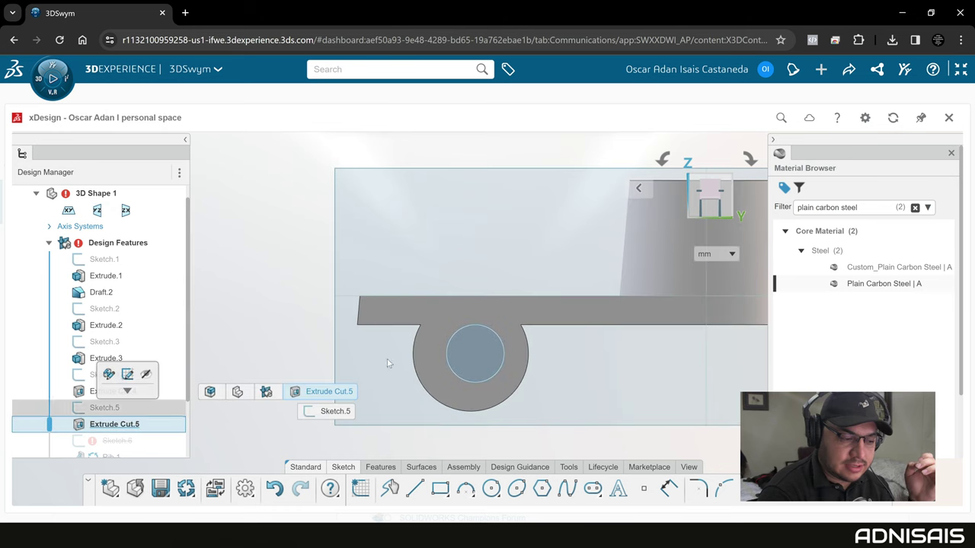
mouse_move(499, 363)
middle_mouse_down()
mouse_move(558, 415)
mouse_move(533, 396)
middle_mouse_up()
double_click(113, 424)
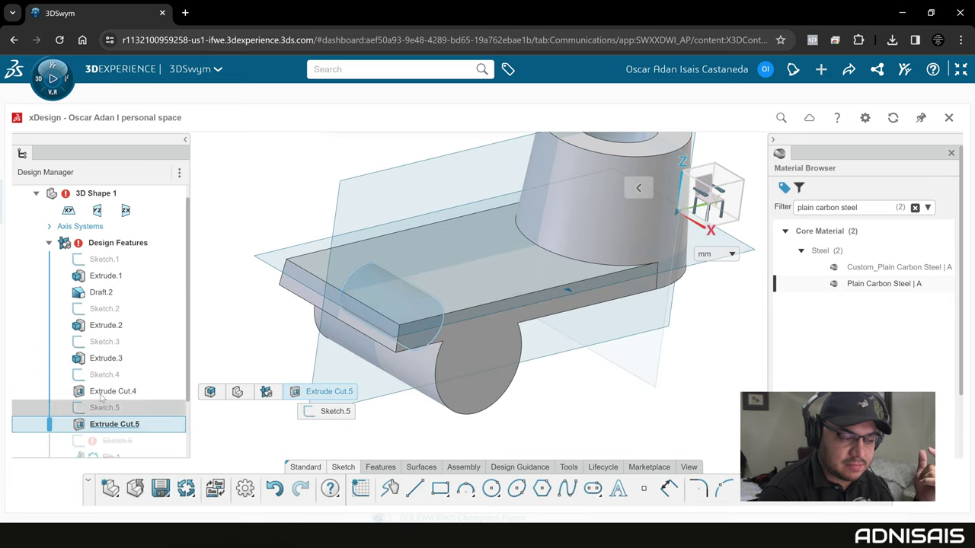
key("Escape")
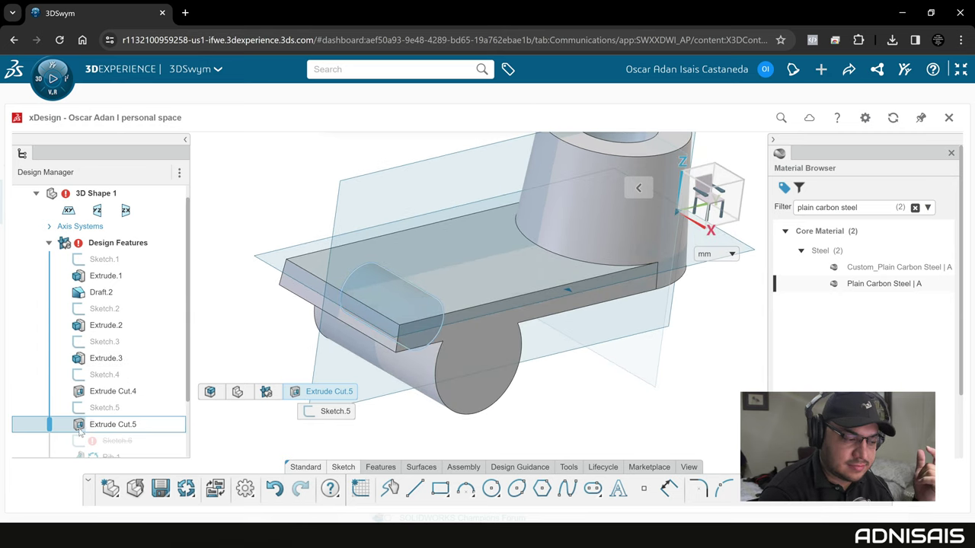
left_click(80, 429)
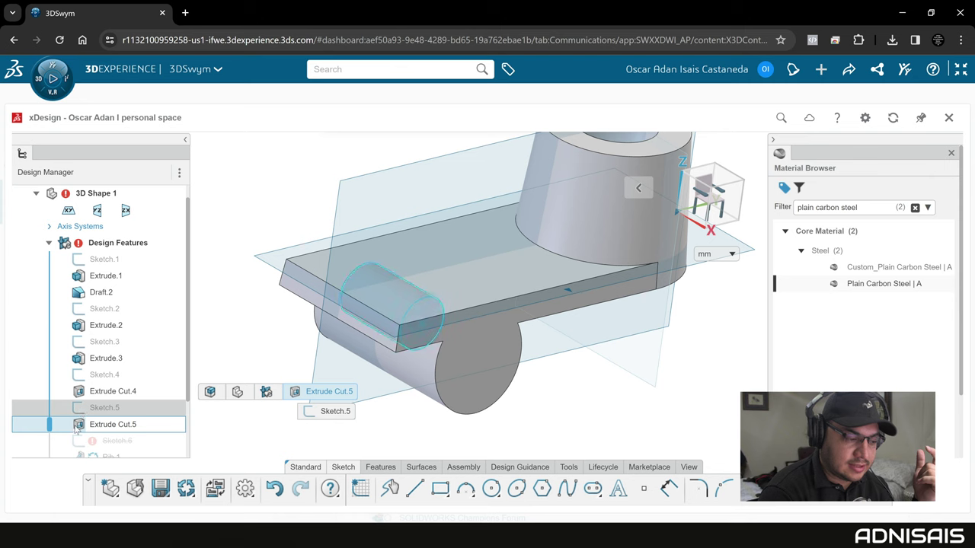
left_click(76, 428)
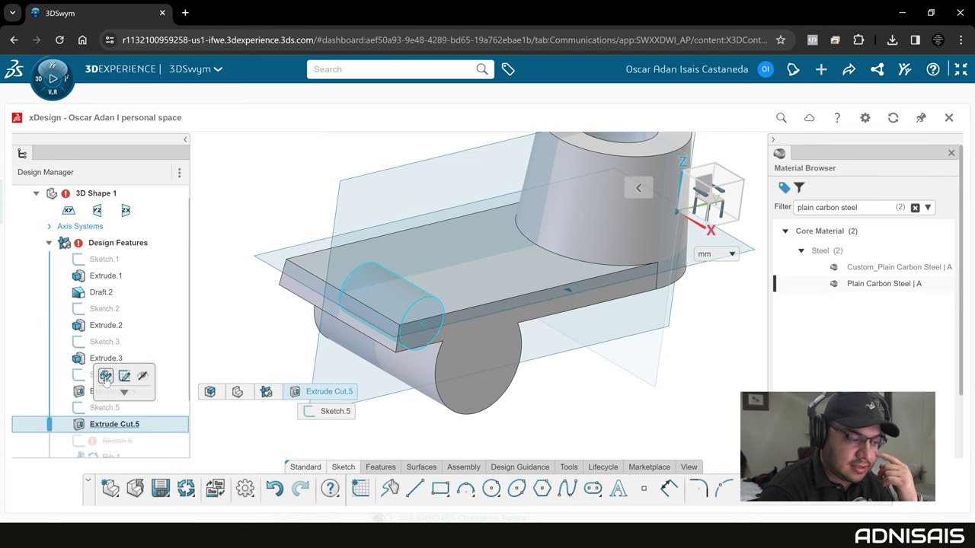
left_click(106, 376)
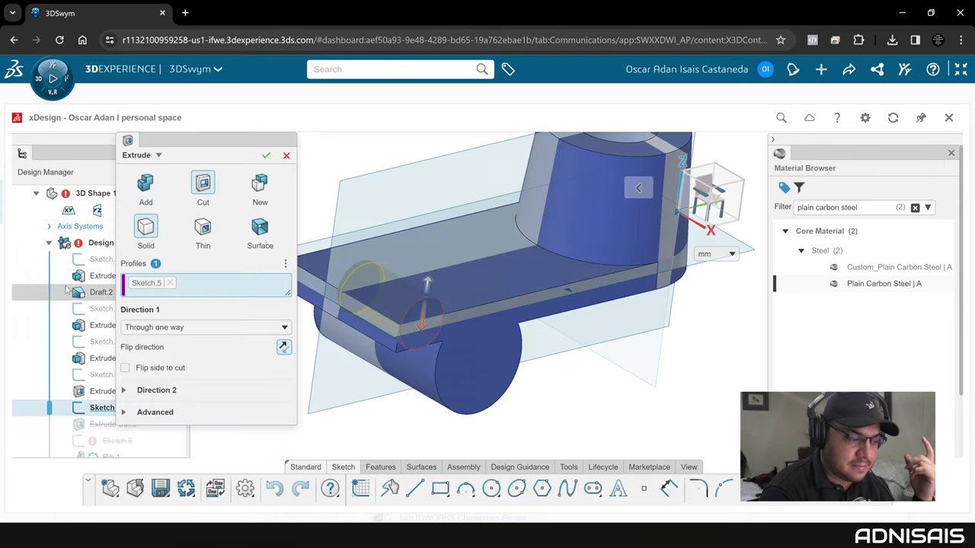
left_click(162, 327)
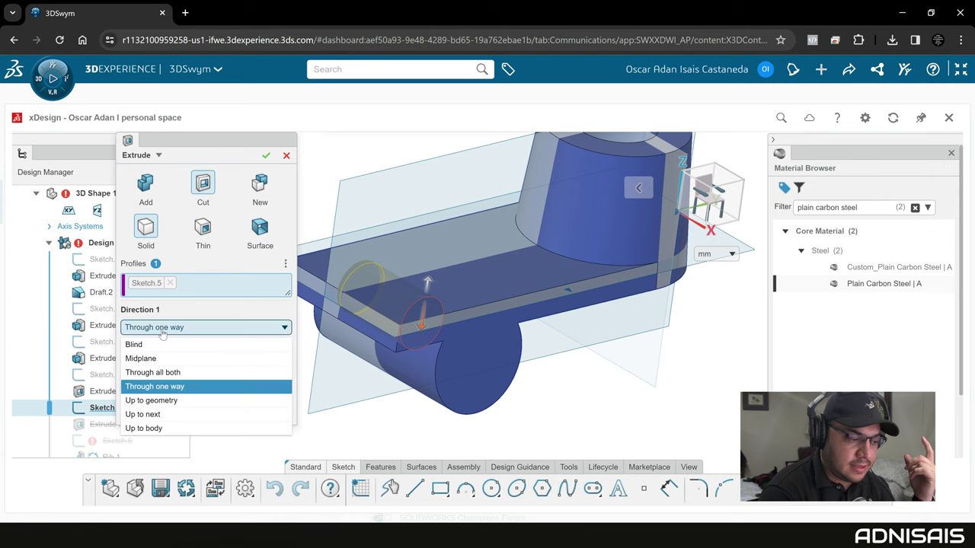
left_click(160, 372)
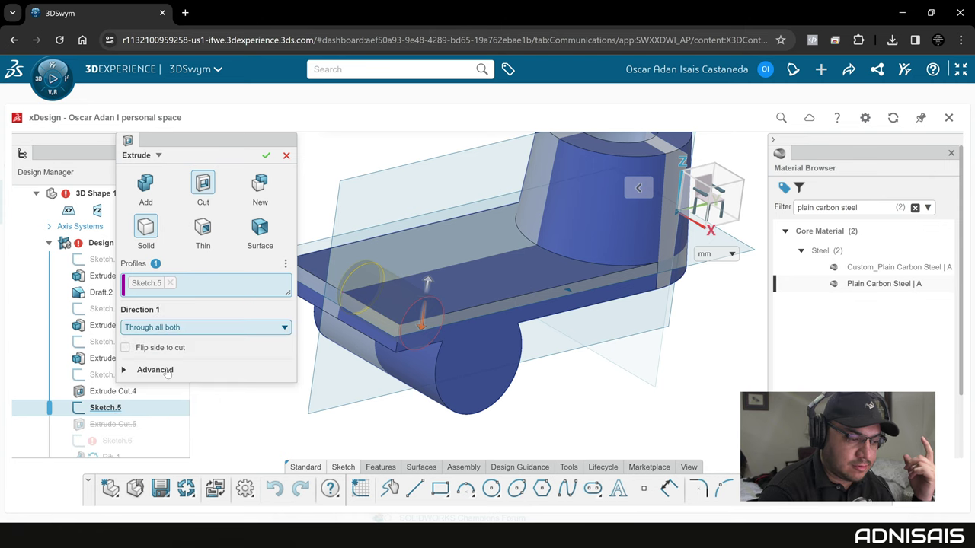
left_click(265, 156)
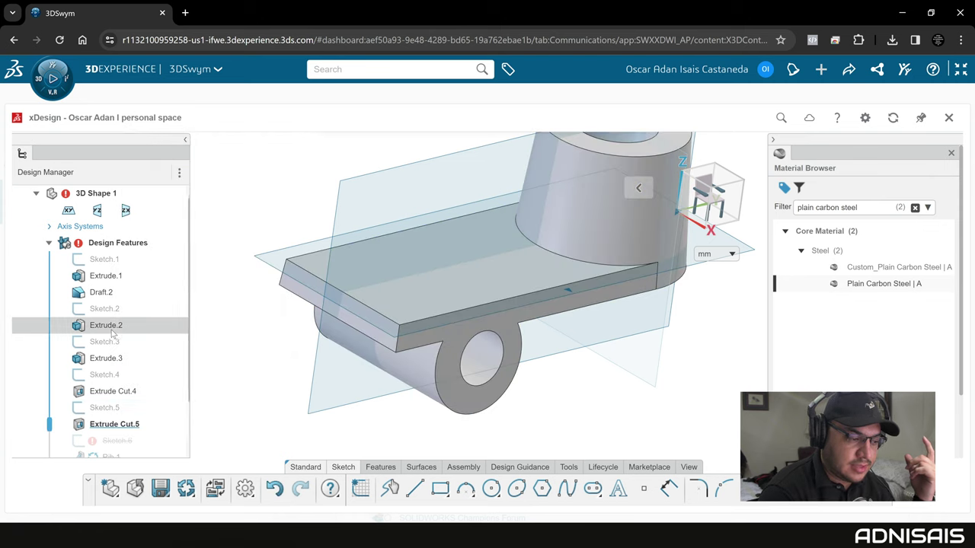
left_click(92, 344)
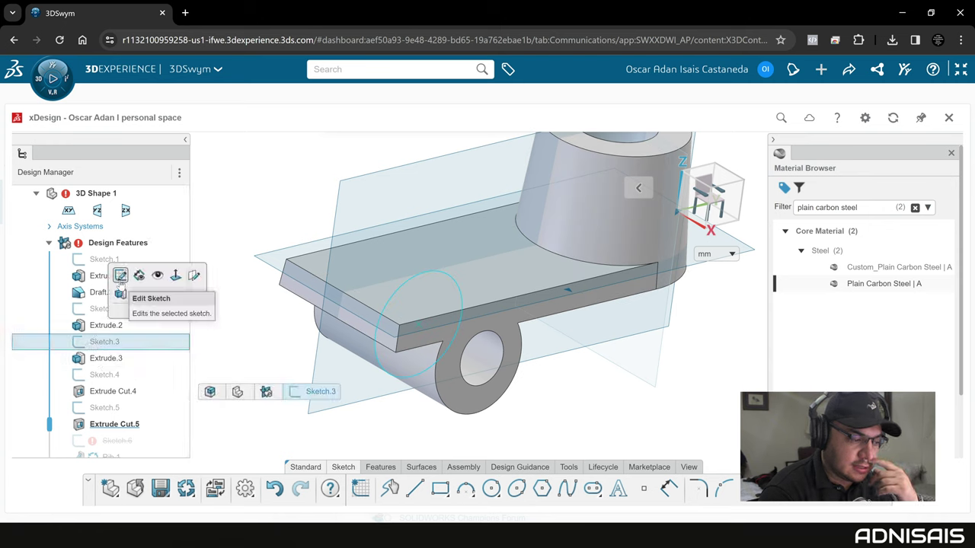
Step: Edit Sketch.3 in normal view and delete its 20 mm horizontal dimension
left_click(120, 275)
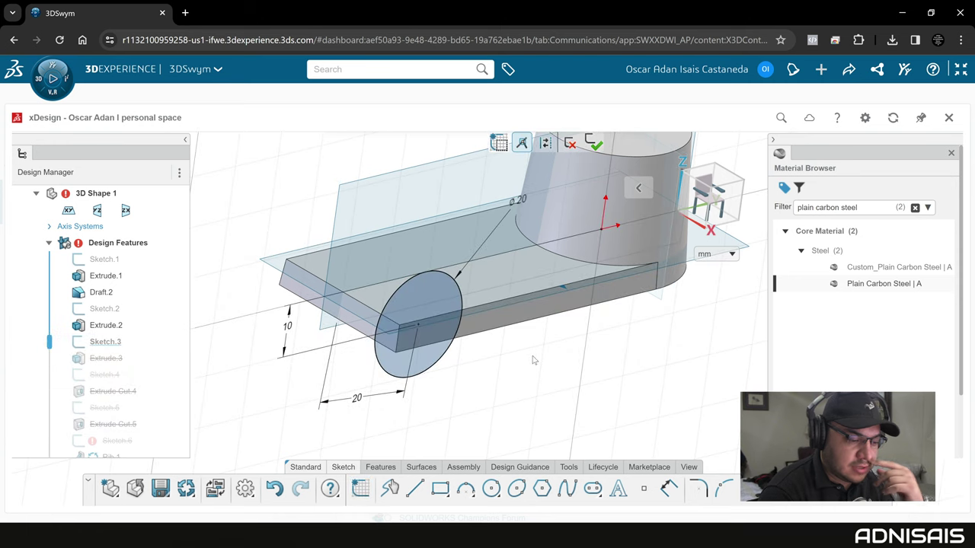
left_click(726, 192)
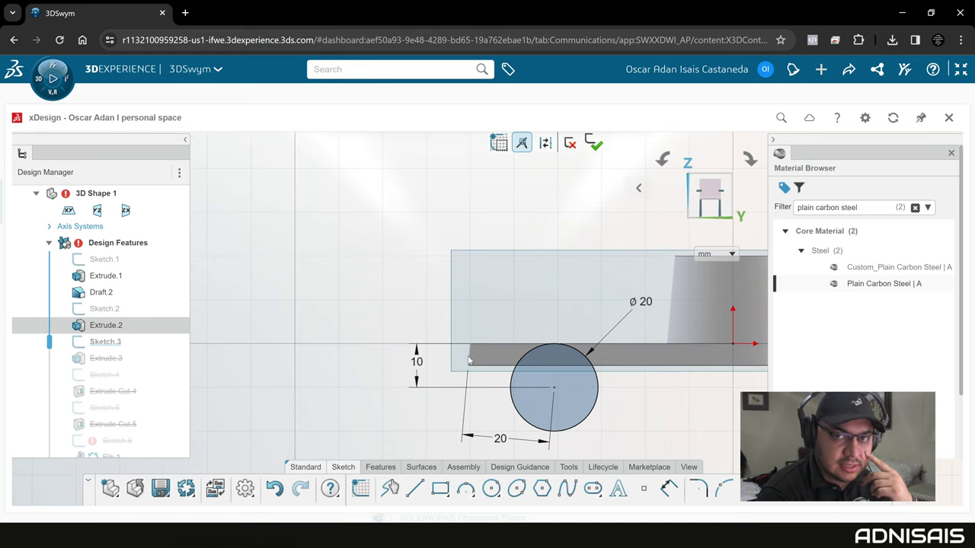
double_click(500, 438)
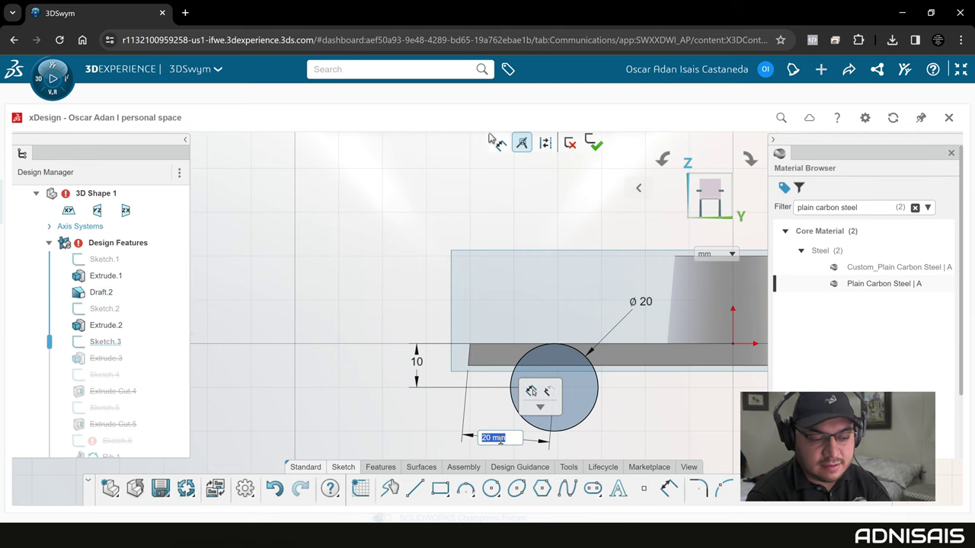
left_click(486, 425)
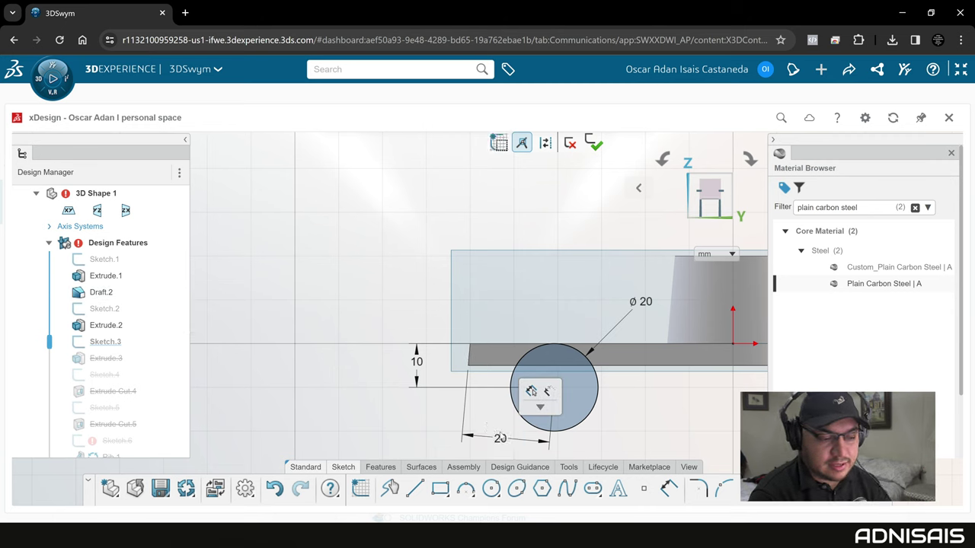
left_click(523, 440)
key("Delete")
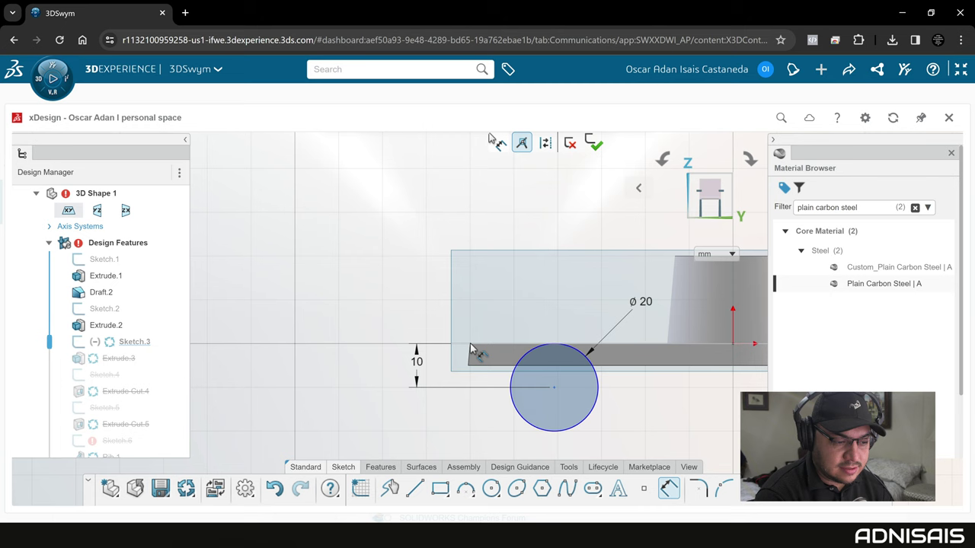
Step: Re-dimension the circle centre 20 mm from the plate's left end and rebuild the part
left_click(640, 488)
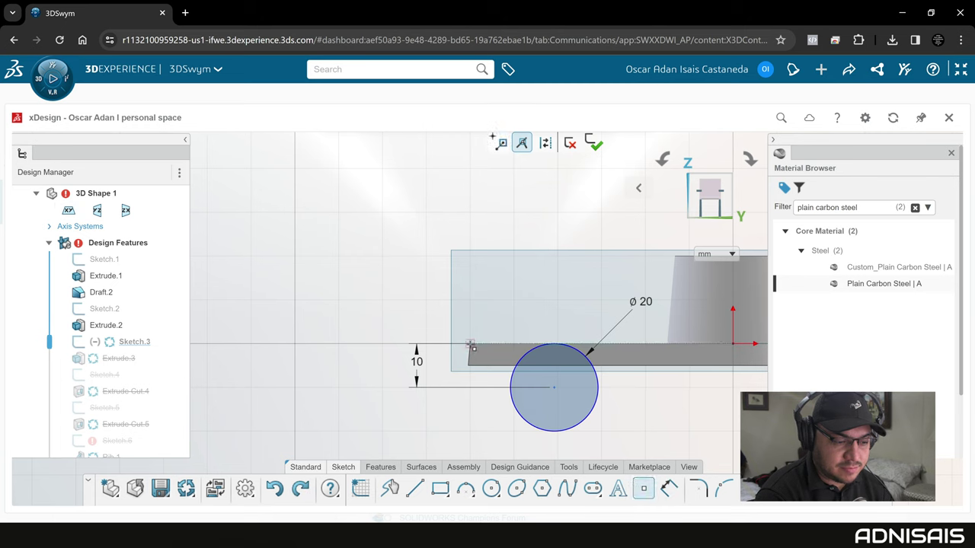
left_click(668, 488)
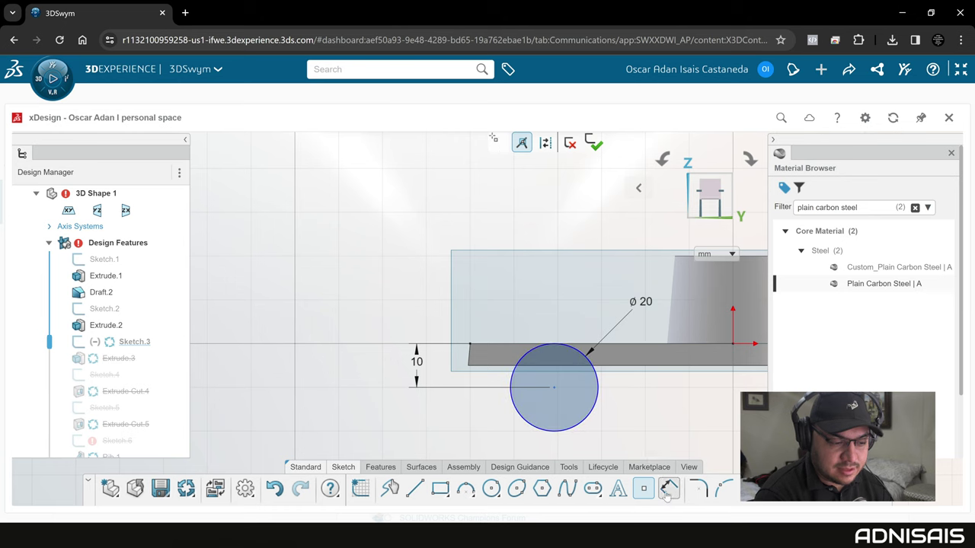
scroll(602, 426, "up", 1)
scroll(533, 388, "up", 1)
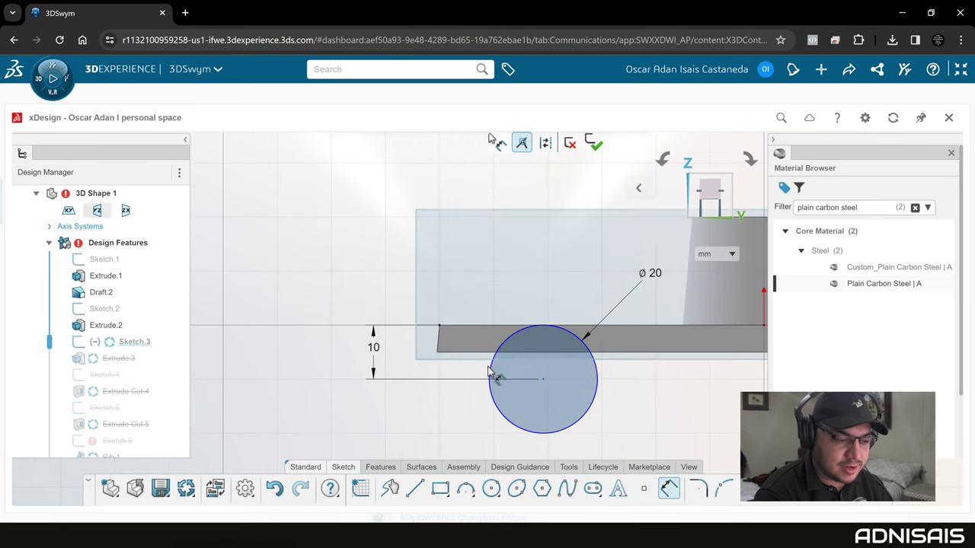
left_click(439, 326)
left_click(484, 316)
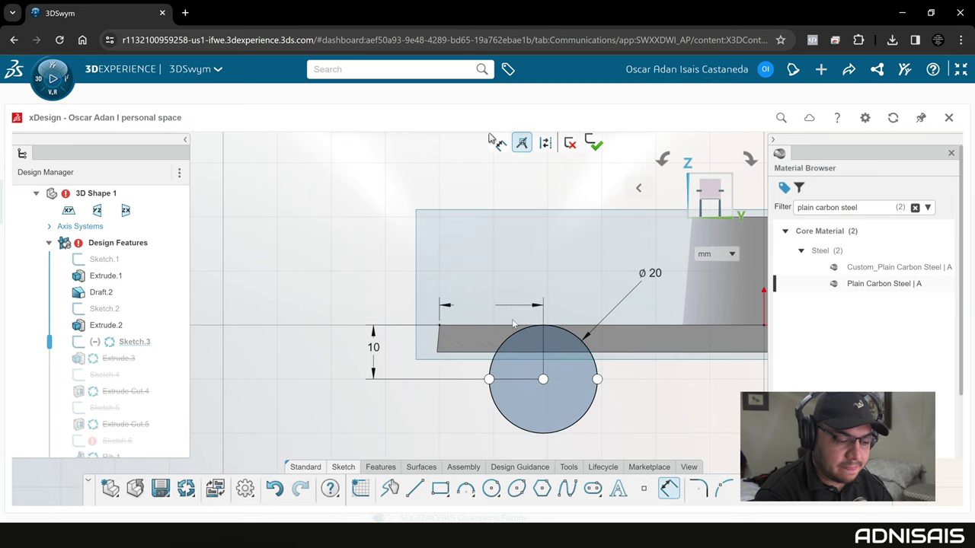
type("20")
key("Return")
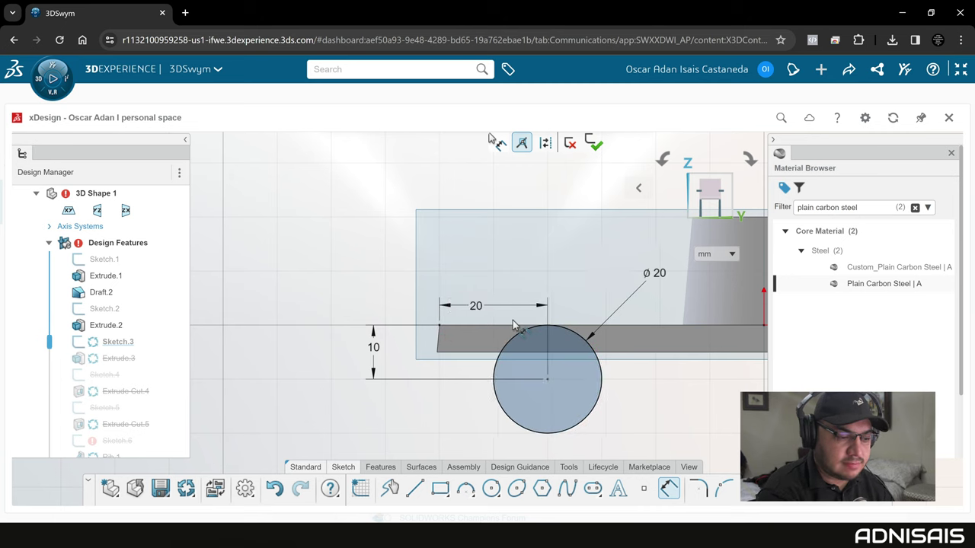
left_click(594, 143)
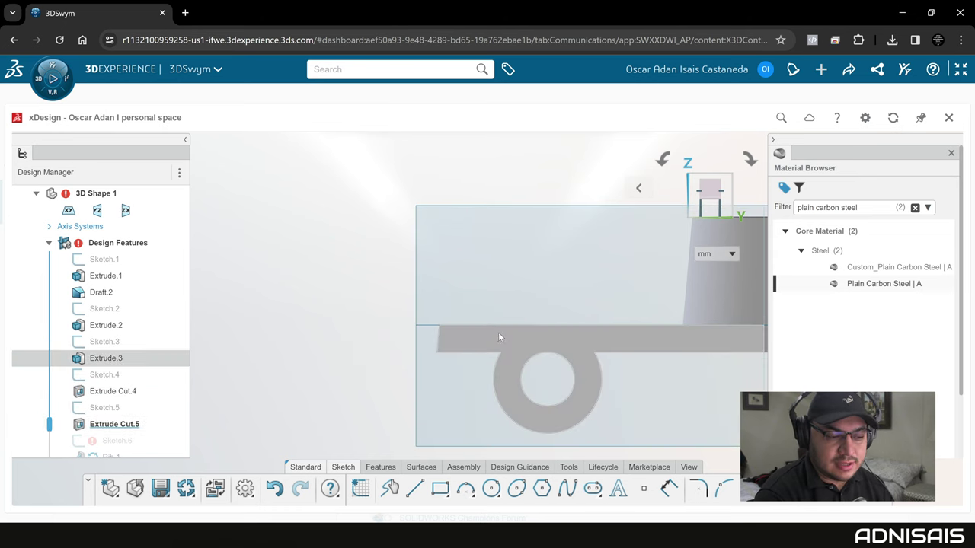
mouse_move(528, 353)
middle_mouse_down()
mouse_move(540, 352)
mouse_move(537, 341)
middle_mouse_up()
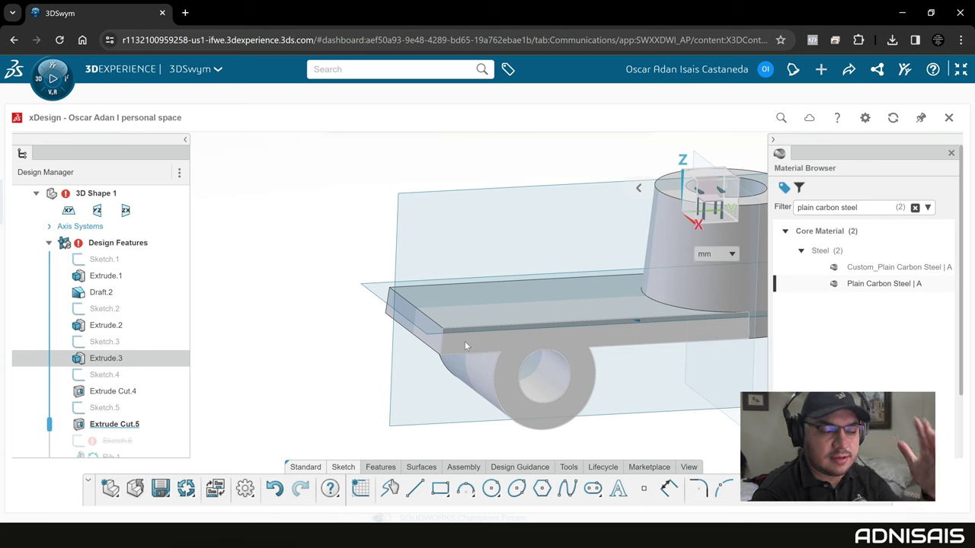
Step: Roll the feature history forward below Rib.1 in an isometric view and select Sketch.6
middle_click_drag(580, 350, 670, 340)
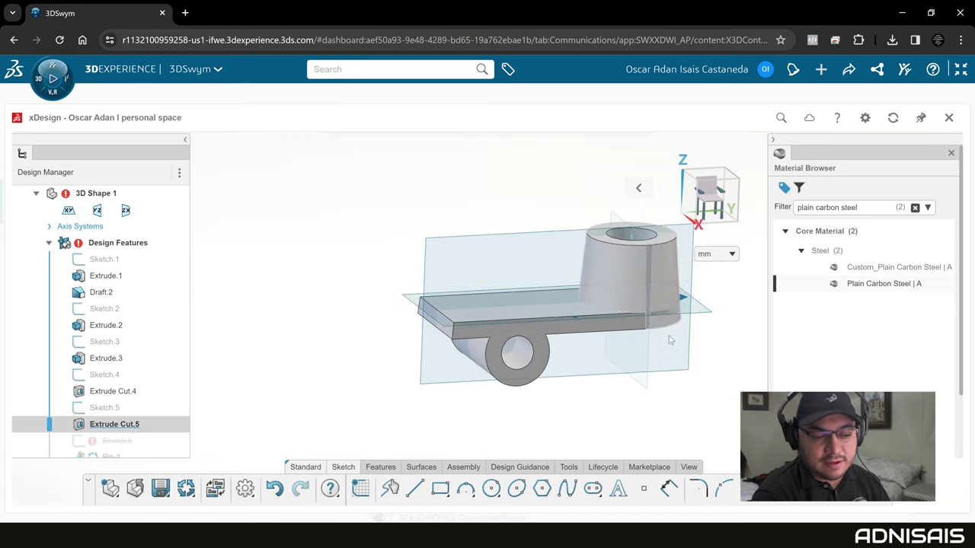
middle_click_drag(670, 340, 600, 326)
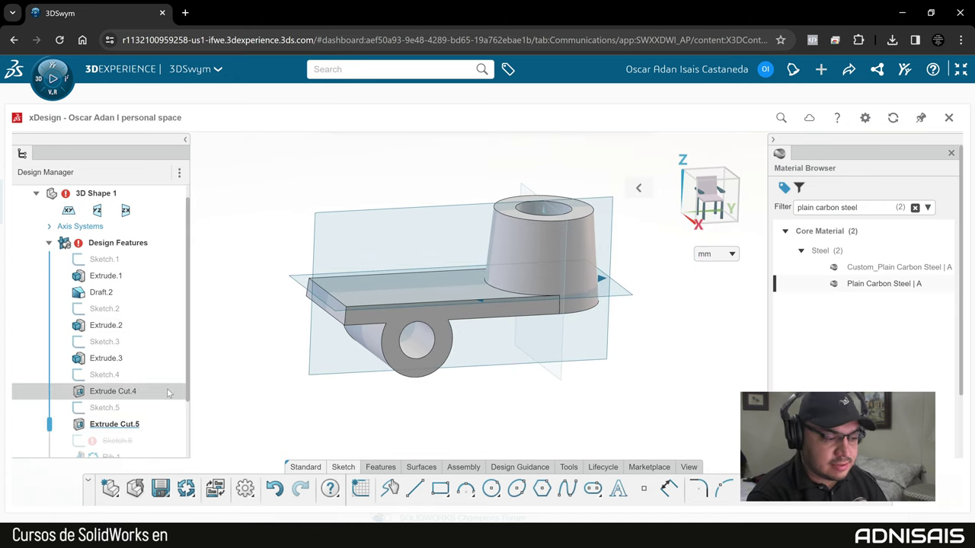
scroll(169, 393, "down", 2)
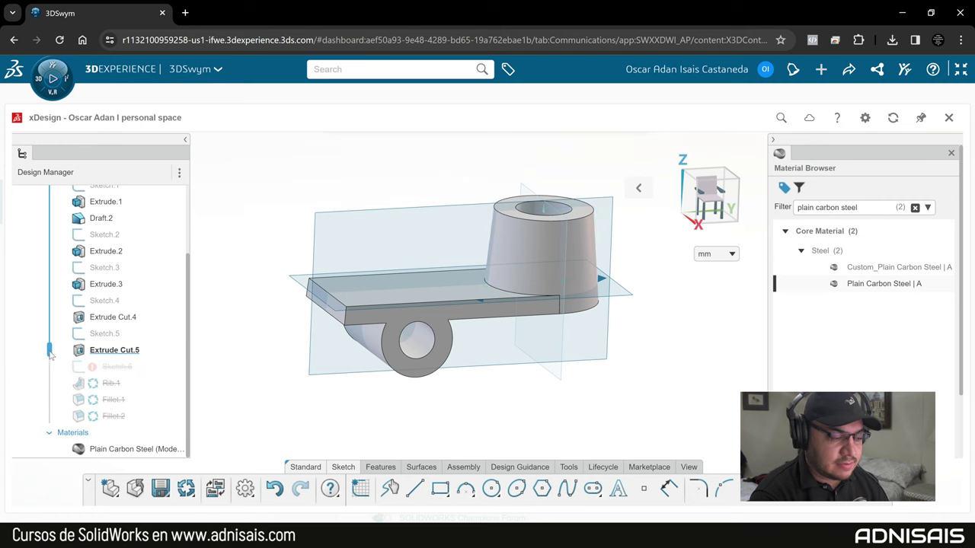
left_click_drag(50, 355, 51, 387)
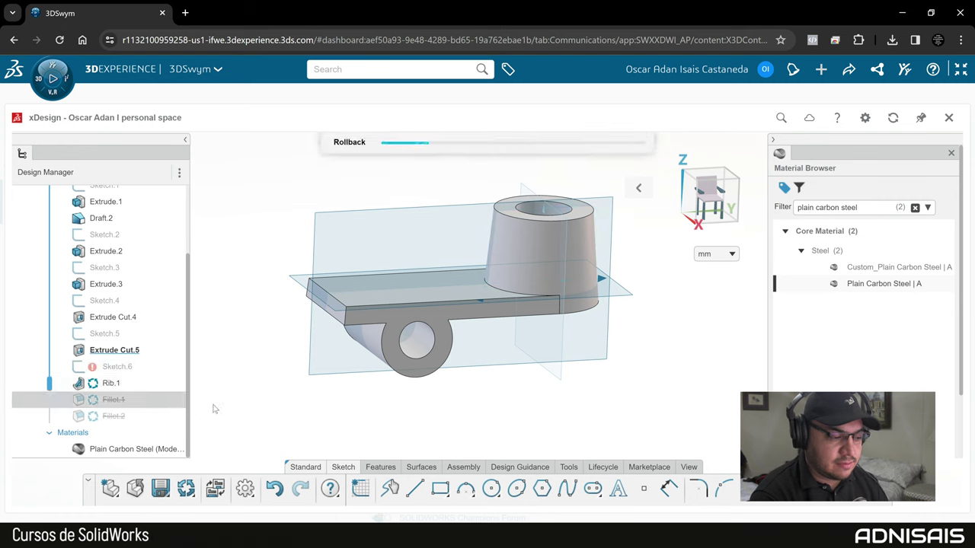
left_click(87, 369)
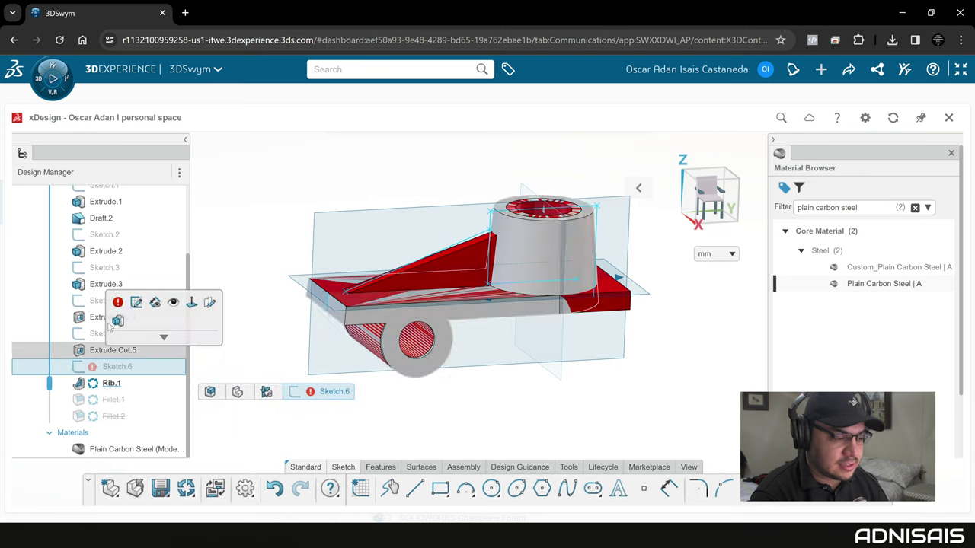
Step: In Sketch.6, delete the boss outline entities and turn the trapezoid edges into construction geometry
left_click(136, 302)
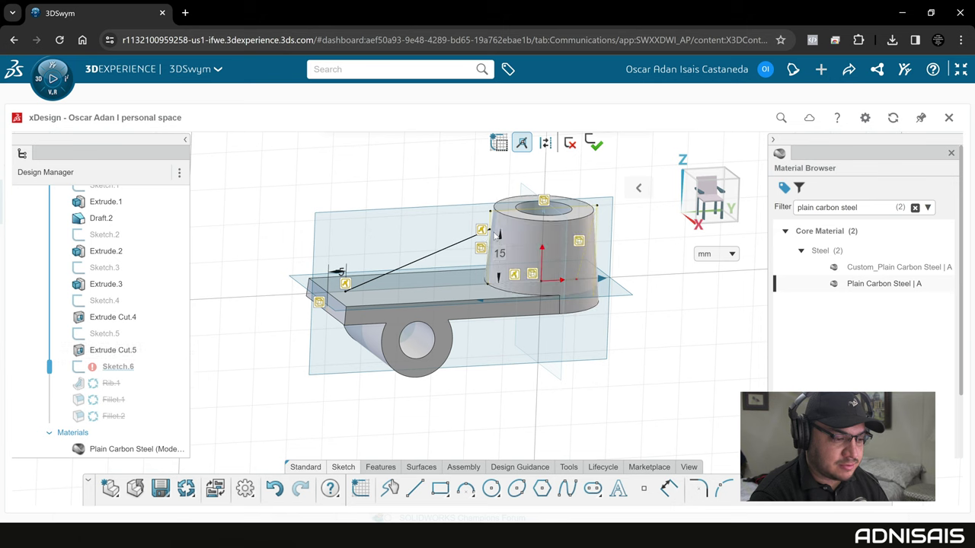
left_click(731, 215)
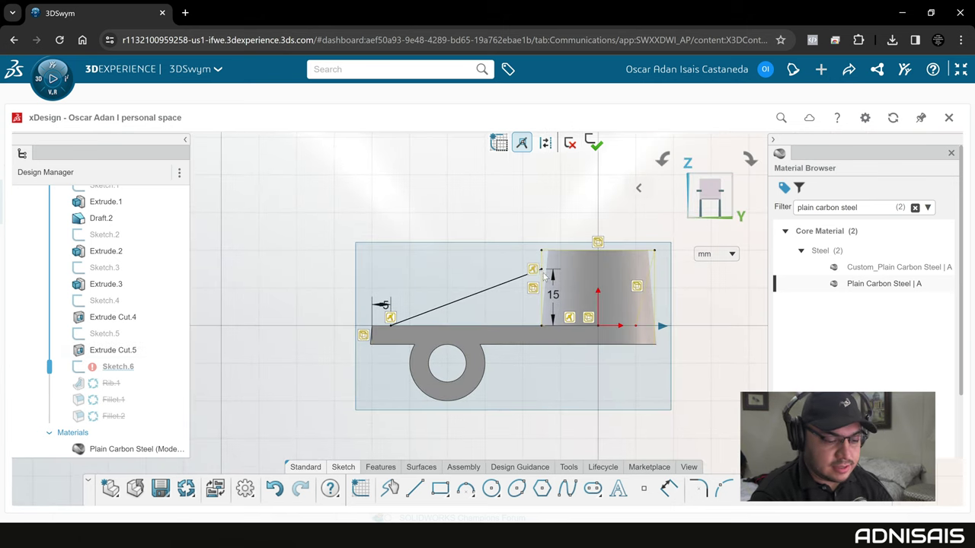
scroll(563, 259, "down", 2)
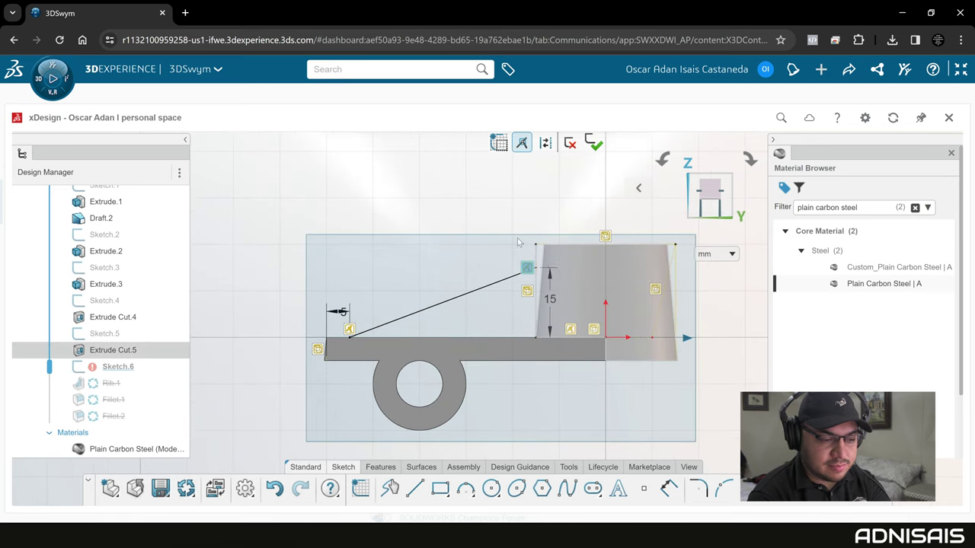
mouse_move(512, 224)
left_mouse_down()
mouse_move(719, 367)
mouse_move(699, 372)
left_mouse_up()
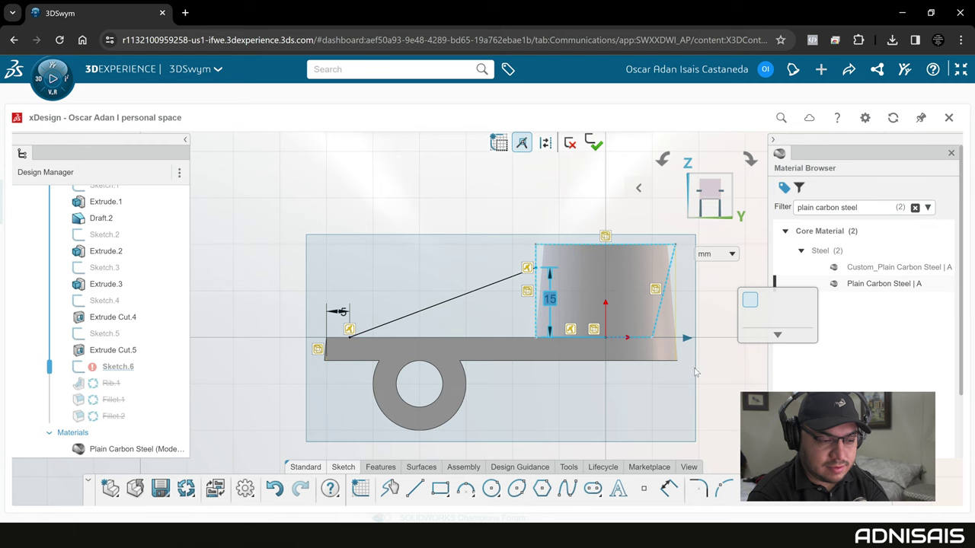
key("Delete")
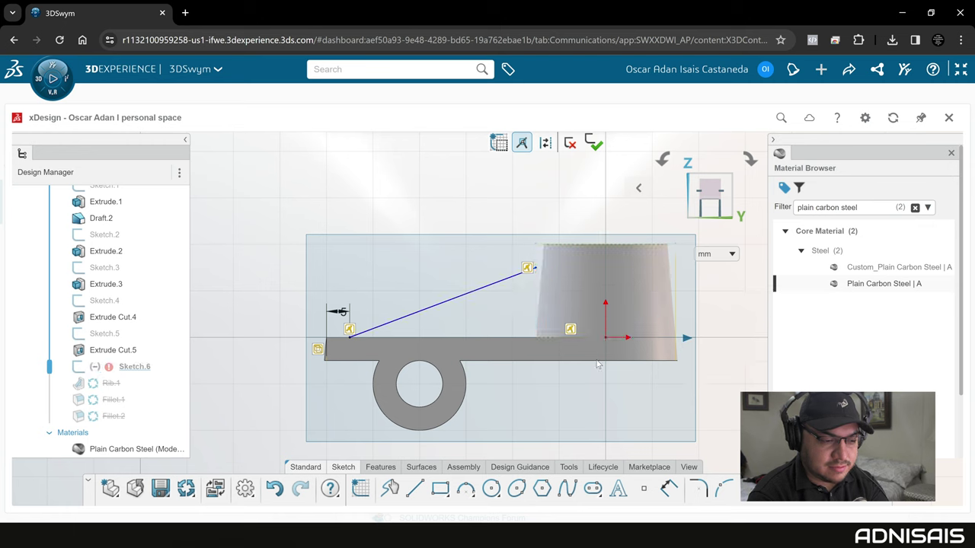
left_click(560, 271)
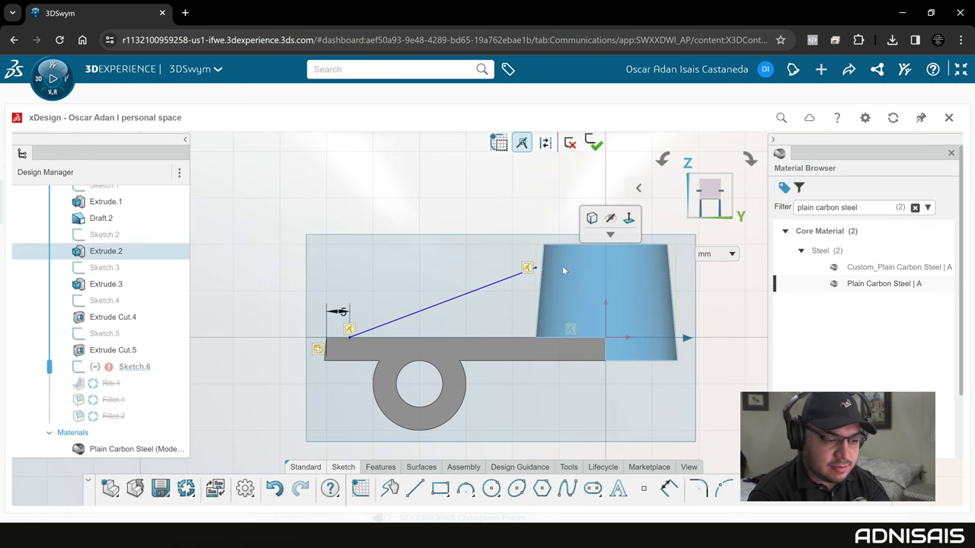
left_click(505, 233)
left_click_drag(526, 221, 726, 368)
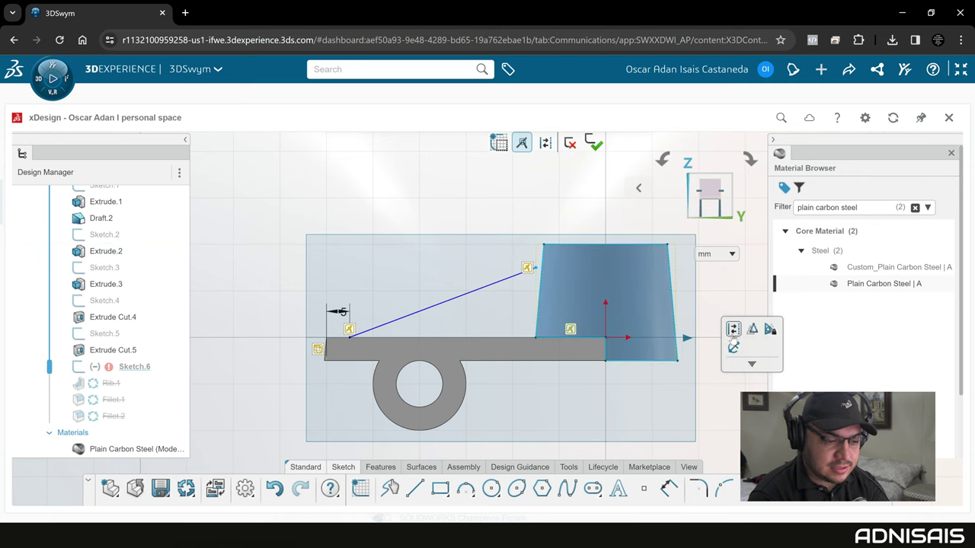
left_click(732, 332)
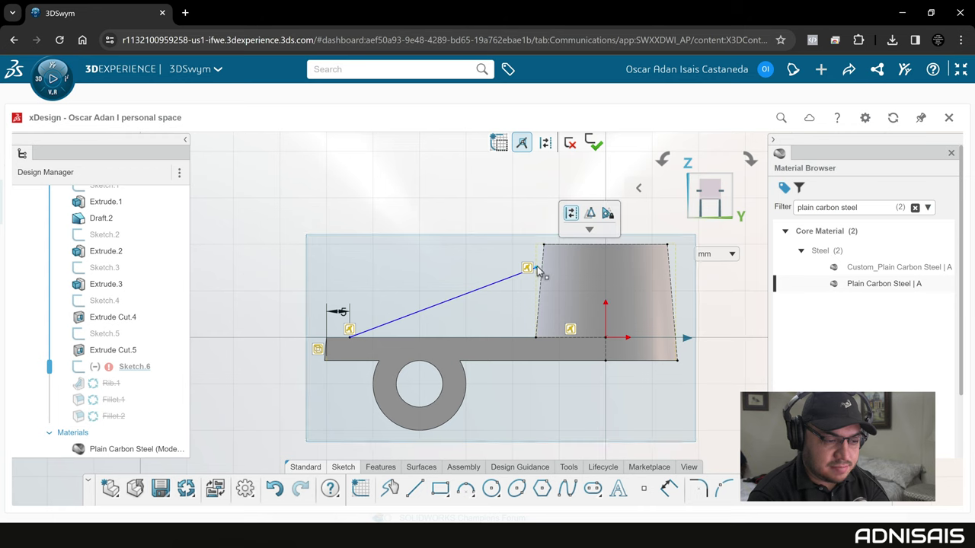
Step: Attach the rib line's upper end to the slanted boss edge and dimension its height 15
left_click_drag(534, 267, 537, 275)
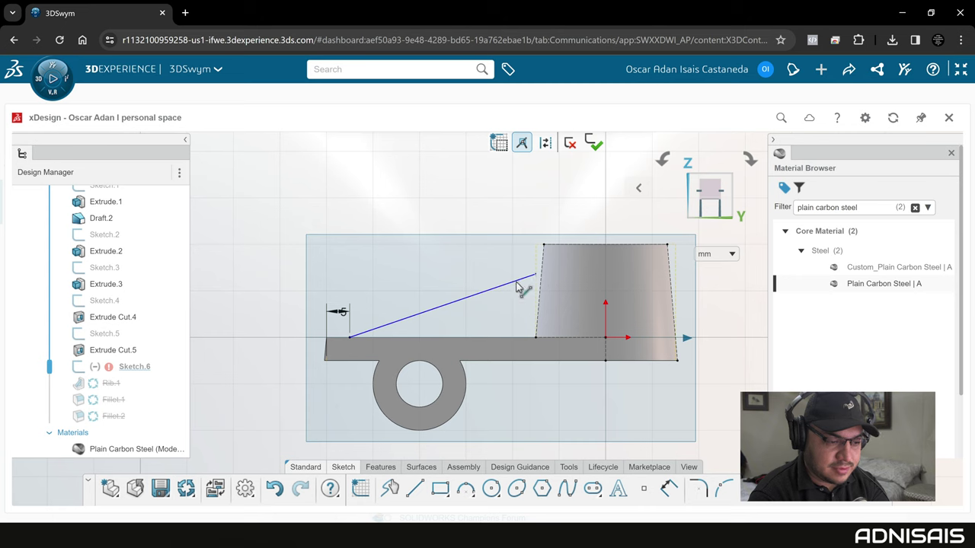
left_click_drag(540, 280, 540, 272)
key("ctrl+z")
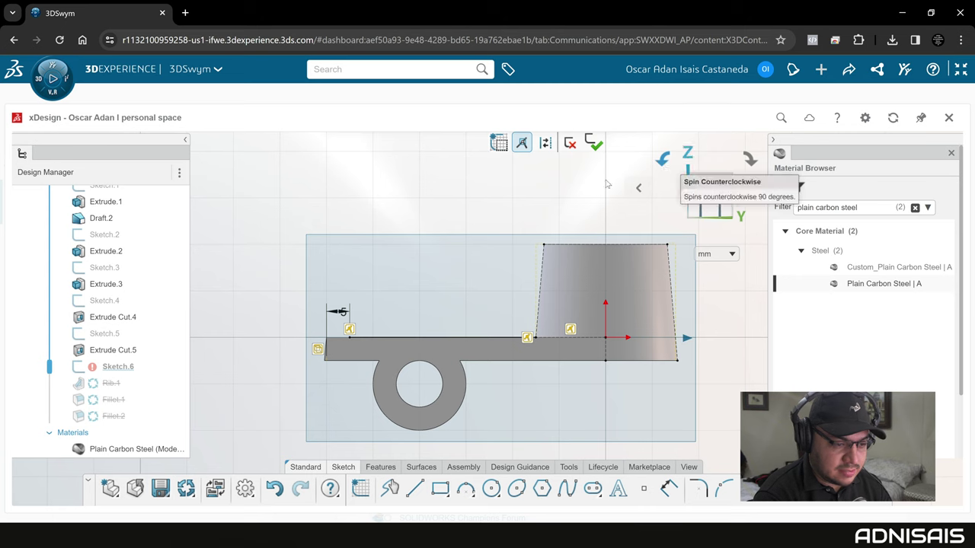
key("ctrl+z")
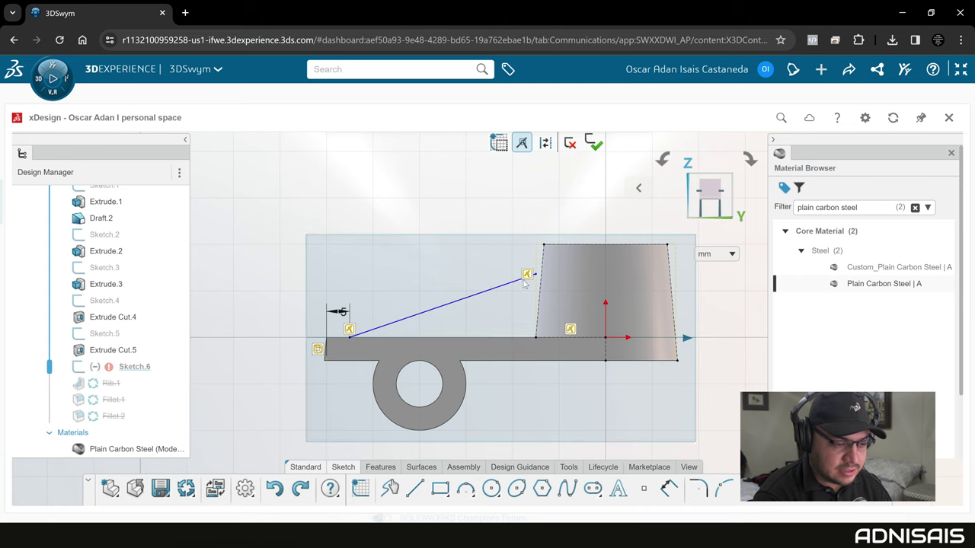
left_click(527, 275)
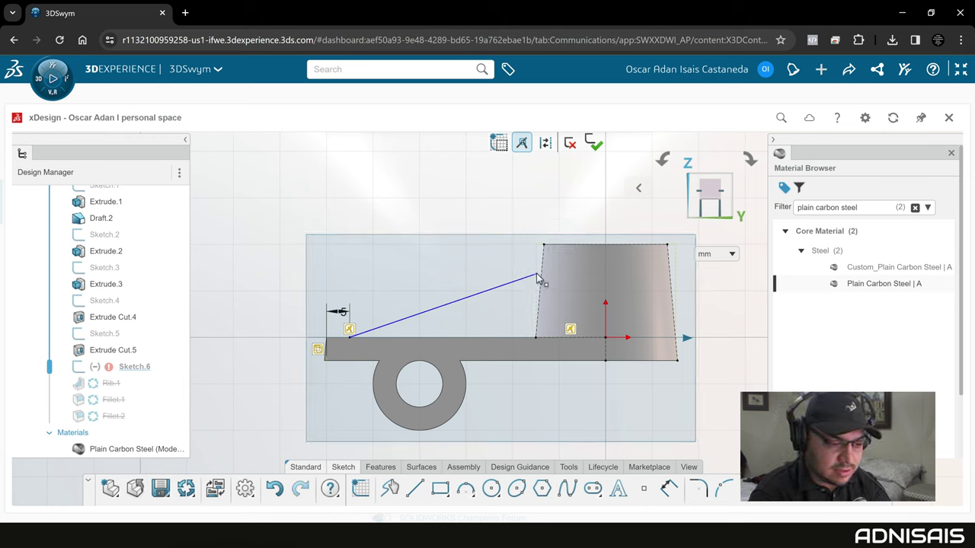
left_click_drag(536, 273, 542, 276)
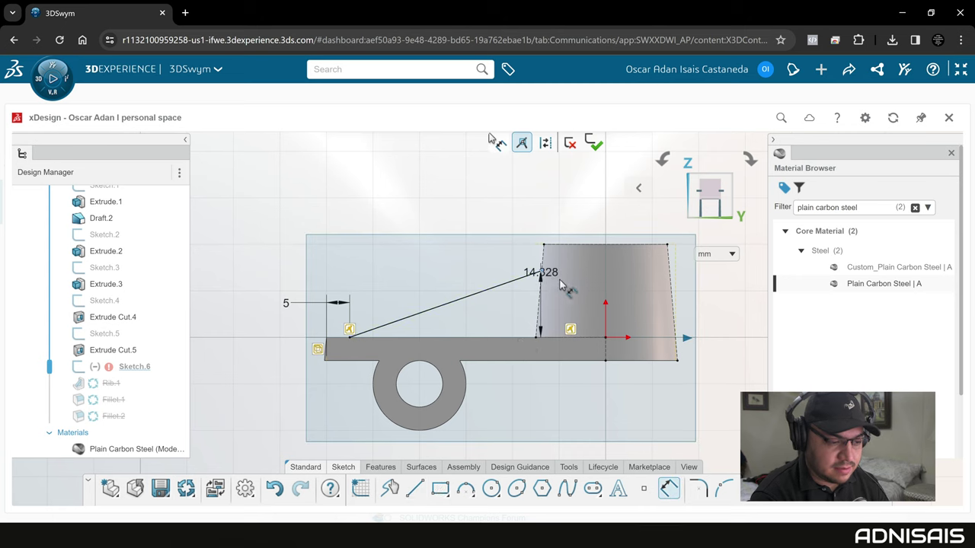
left_click(606, 329)
type("15")
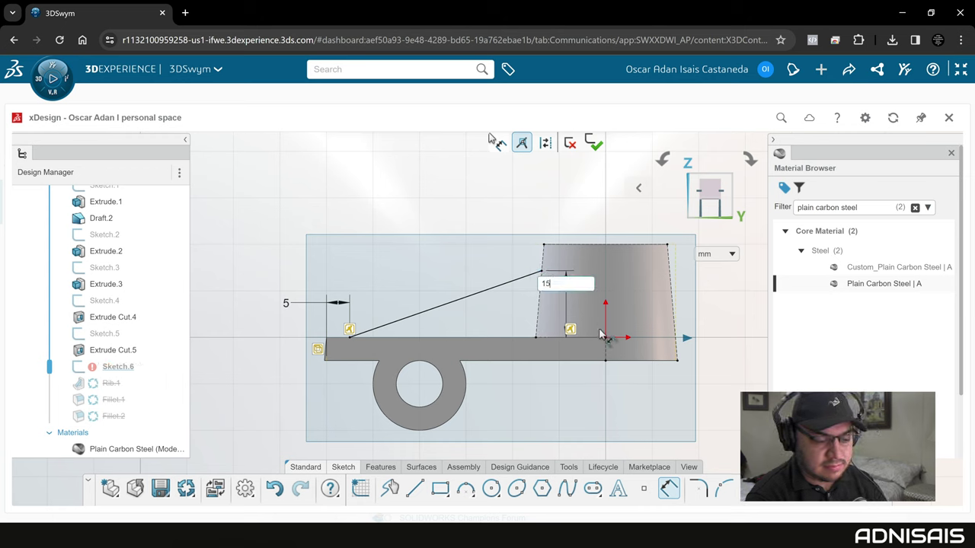
key("Return")
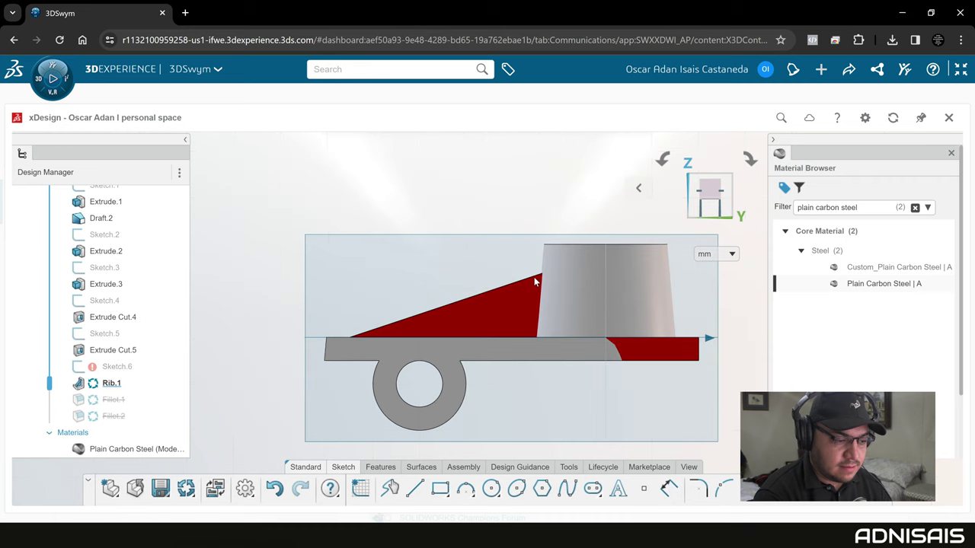
Step: Reopen Sketch.6, delete the rib line's left-end relation, and fix that end on the plate's top edge
left_click(116, 367)
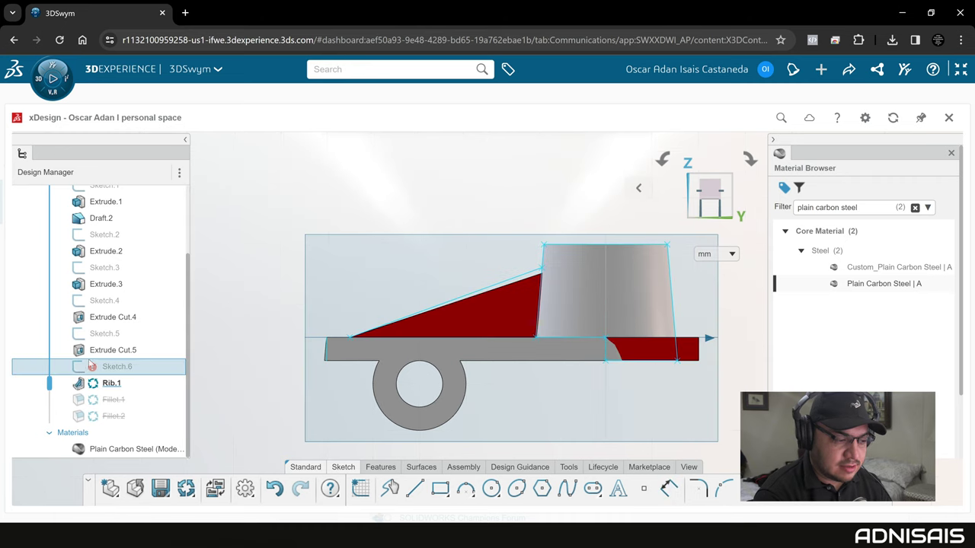
left_click(127, 299)
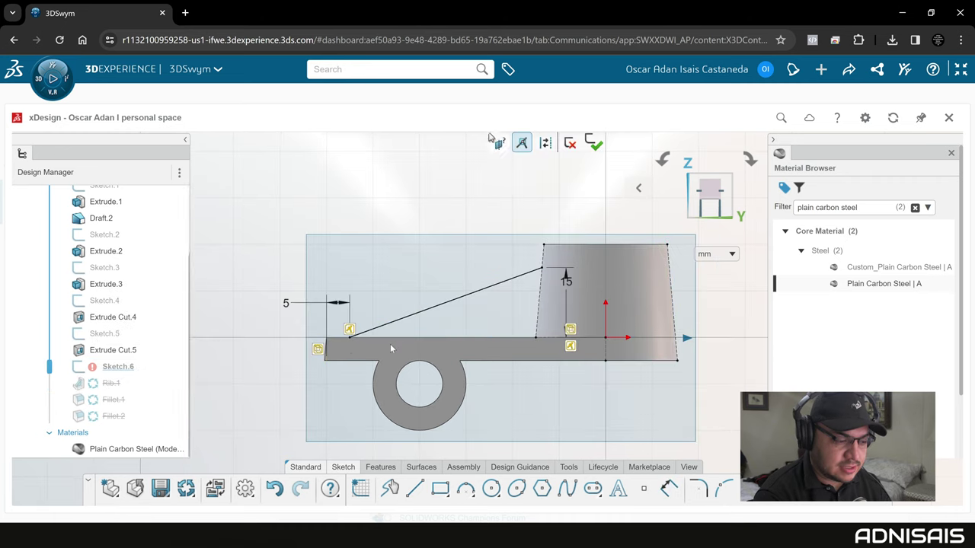
left_click(327, 352)
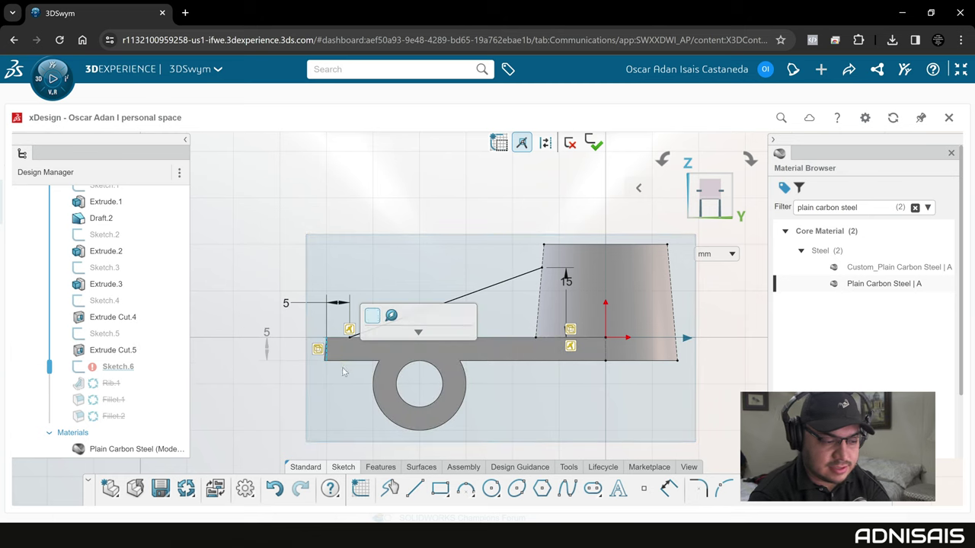
left_click(348, 329)
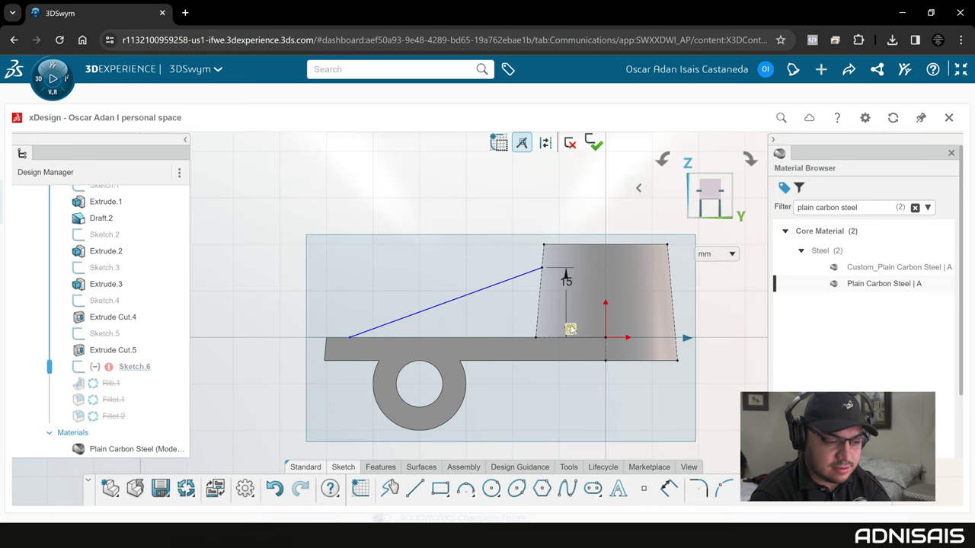
key("Delete")
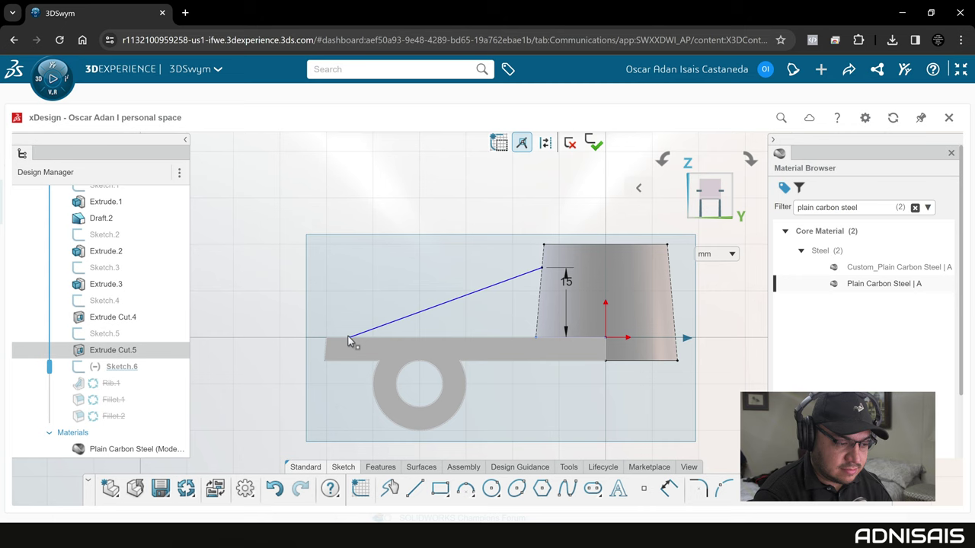
left_click_drag(347, 343, 349, 354)
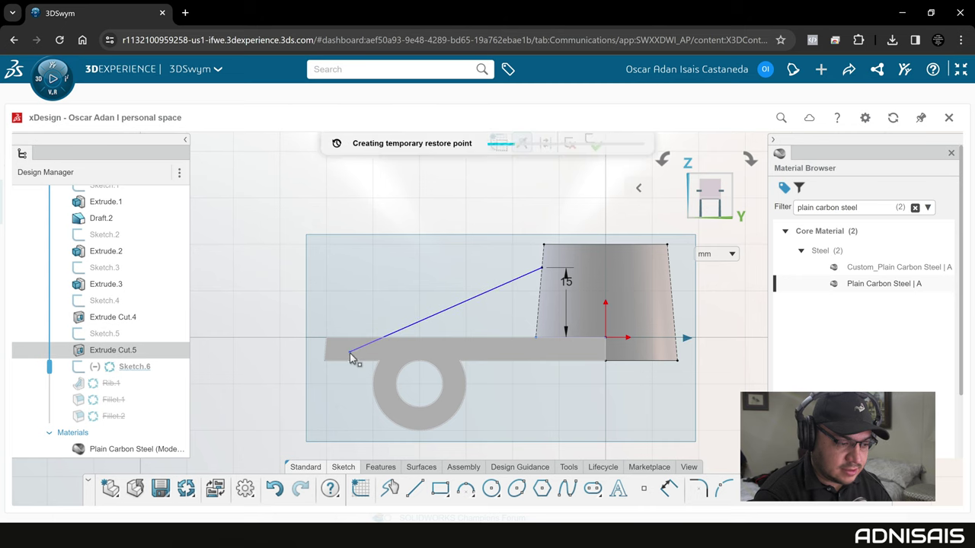
left_click(348, 337)
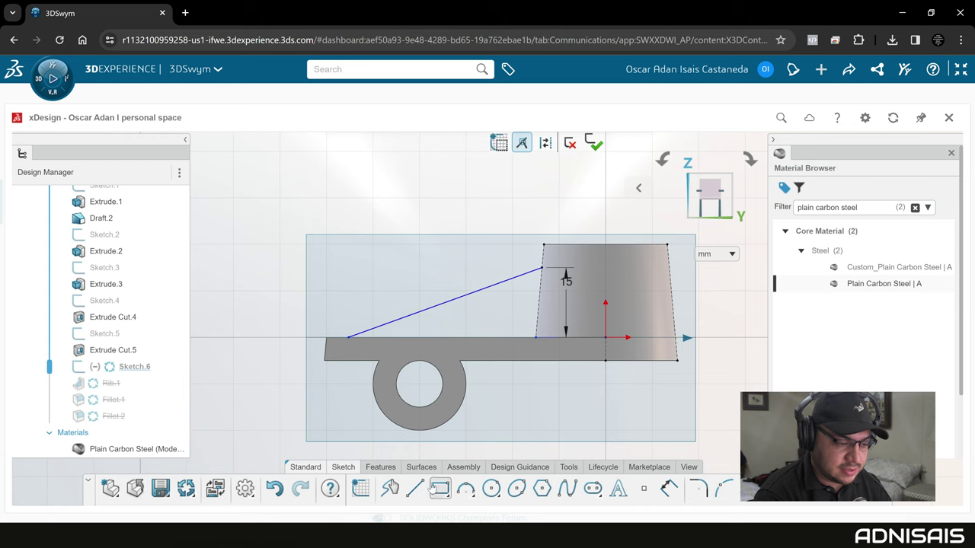
Step: Add a point at the plate corner, dimension the line end 5 from it, and exit the sketch
left_click(643, 488)
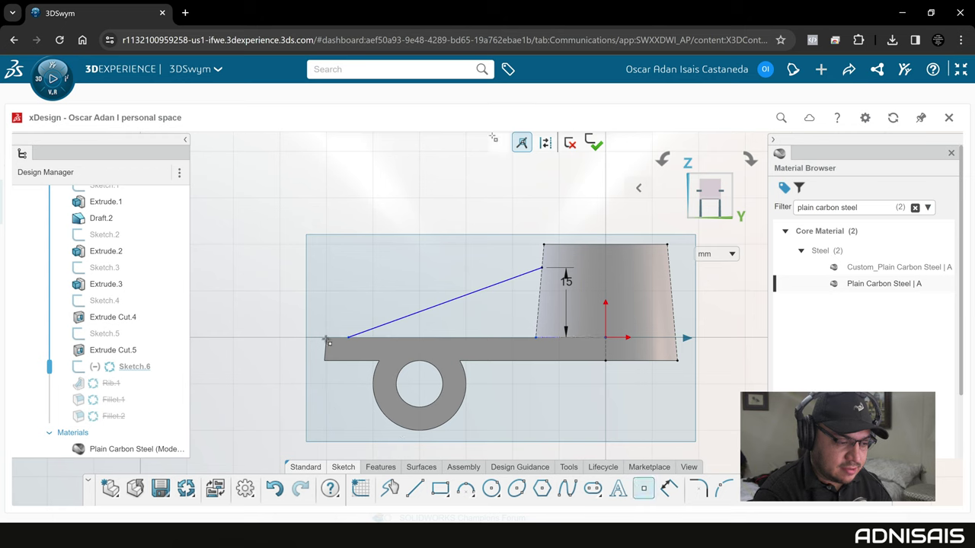
left_click(326, 338)
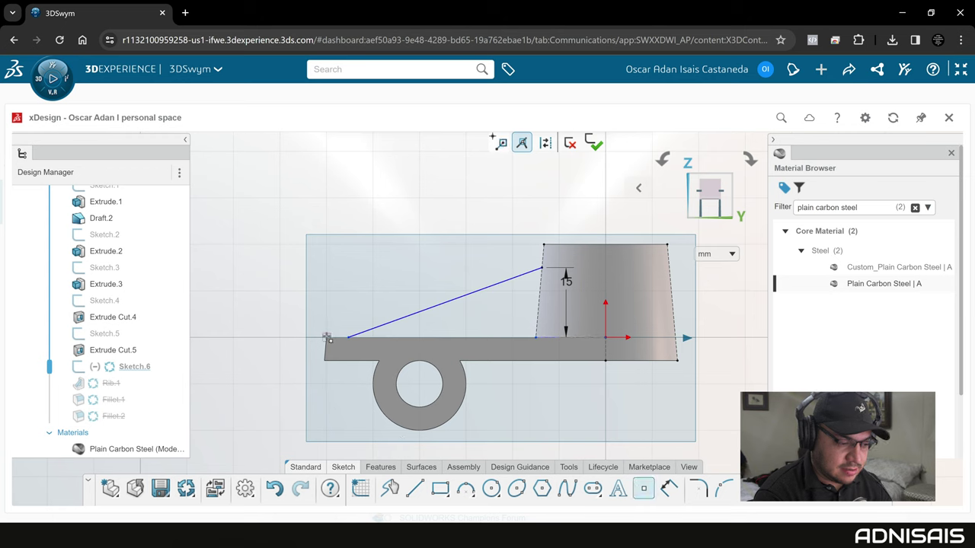
left_click(643, 488)
left_click(667, 489)
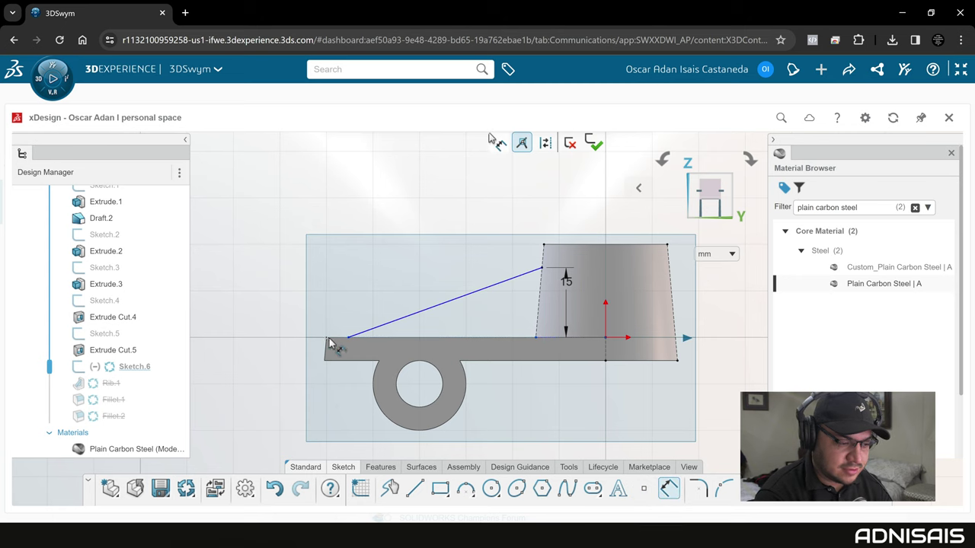
left_click(354, 337)
left_click(354, 333)
type("5")
key("Return")
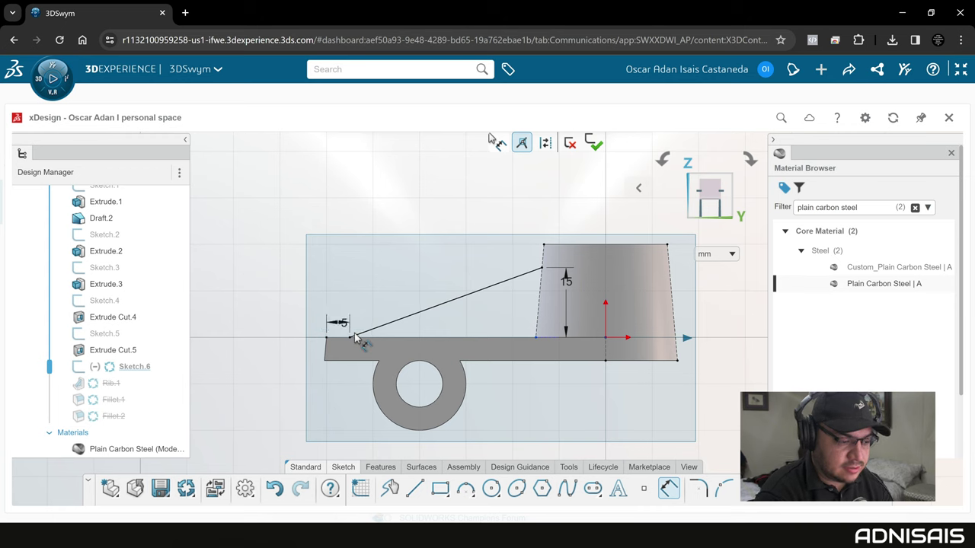
left_click(593, 143)
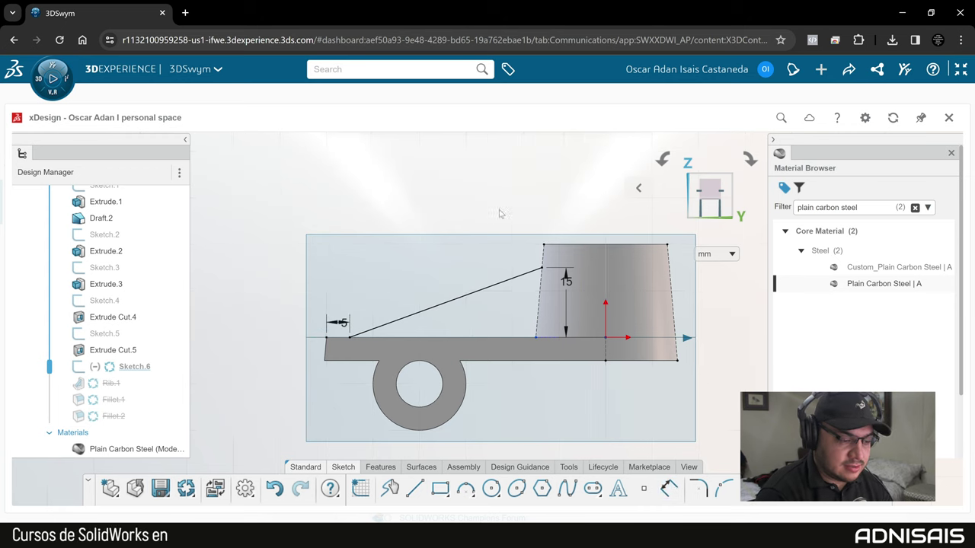
mouse_move(229, 357)
middle_mouse_down()
mouse_move(299, 384)
mouse_move(252, 385)
middle_mouse_up()
left_click(84, 384)
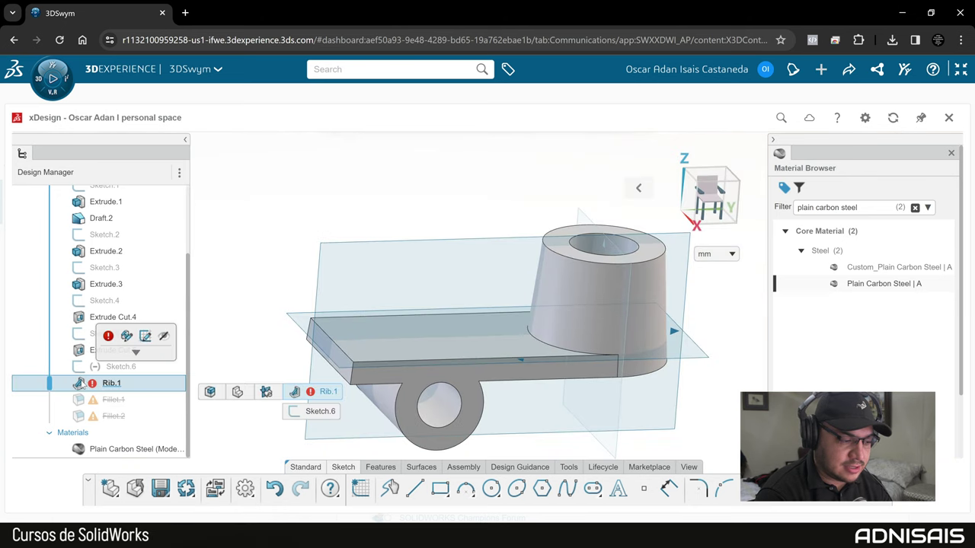
Step: Edit Rib.1 and pick the part as its Target Body
left_click(144, 336)
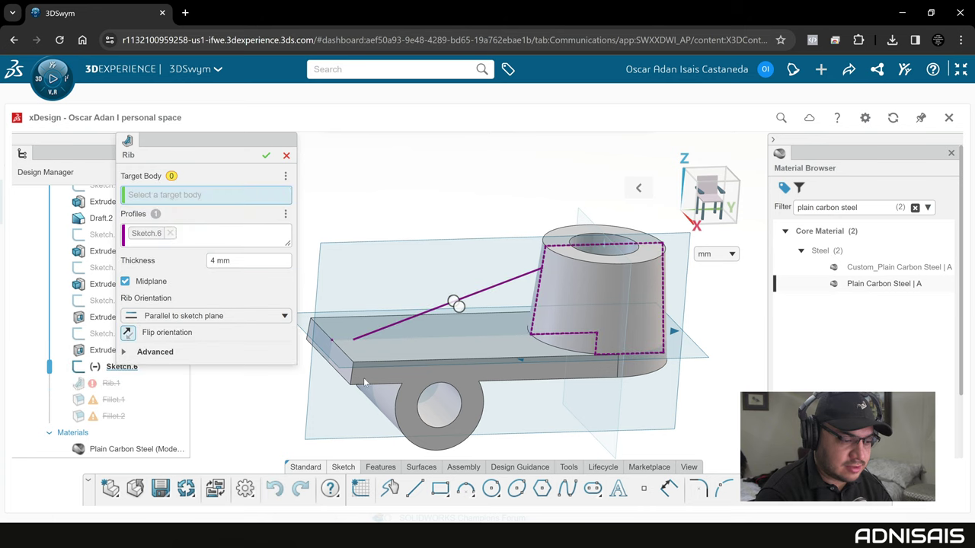
middle_click_drag(447, 394, 441, 404)
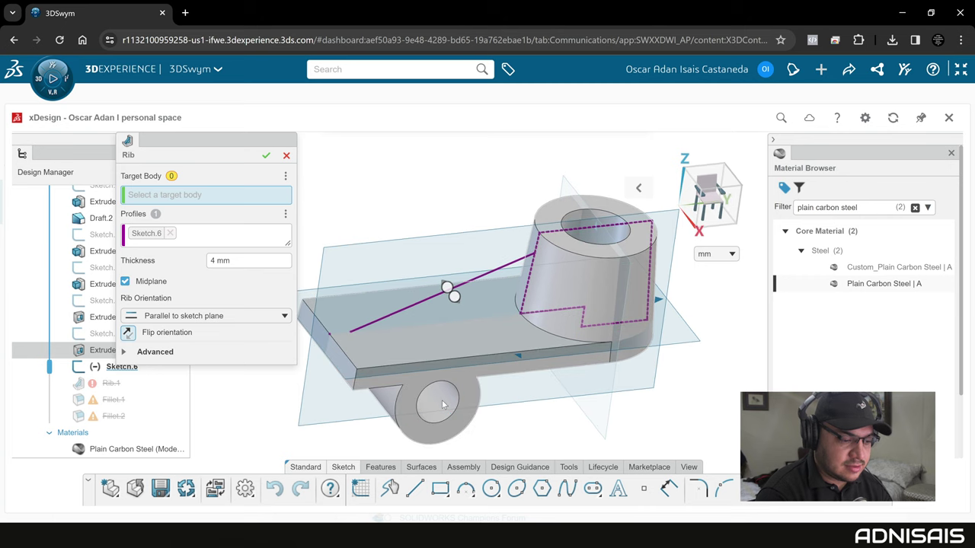
left_click(442, 399)
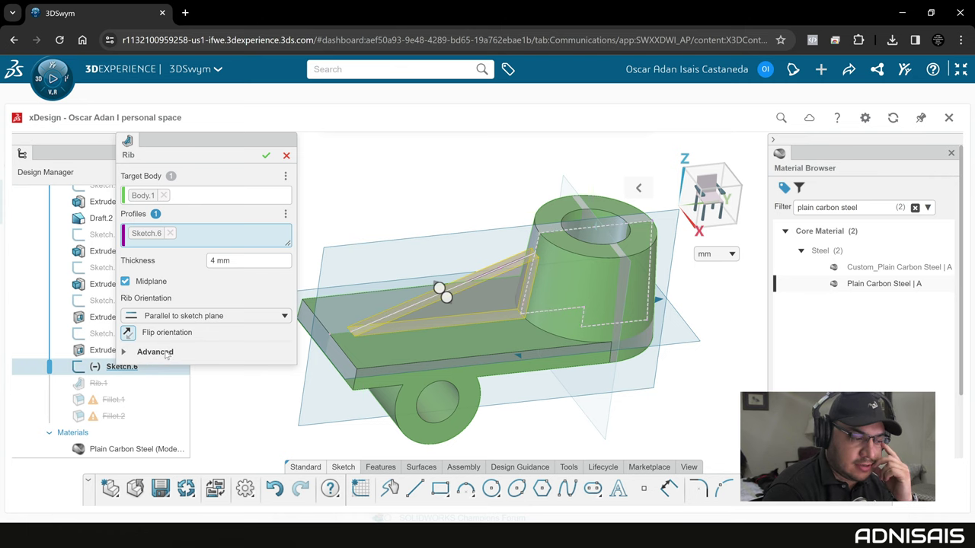
left_click(155, 352)
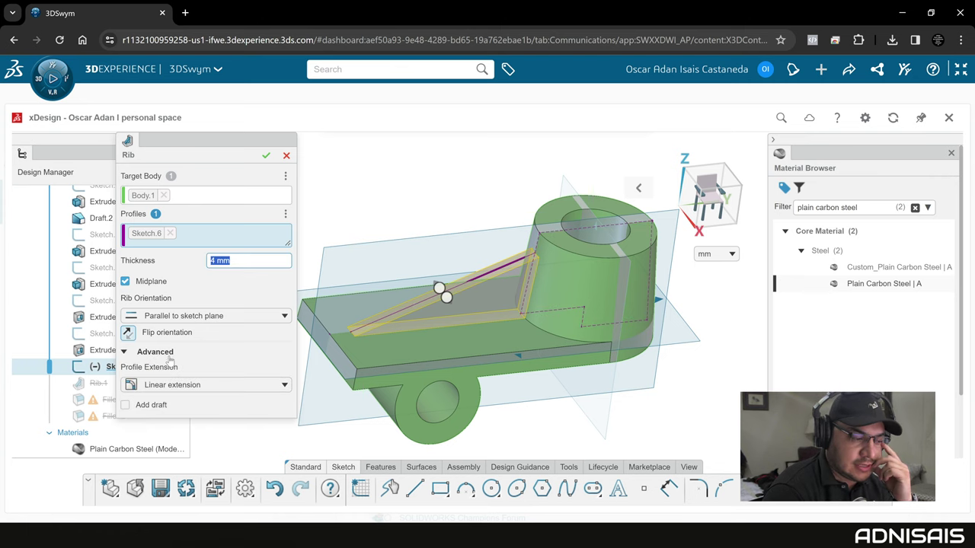
Step: Enable Add draft on the rib at 1 deg and open the reference entity options
left_click(126, 407)
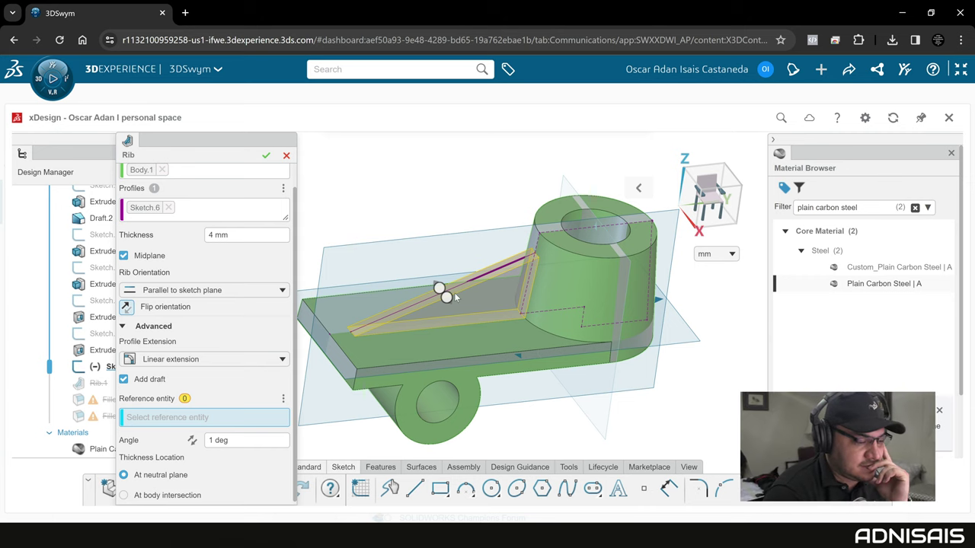
left_click(175, 417)
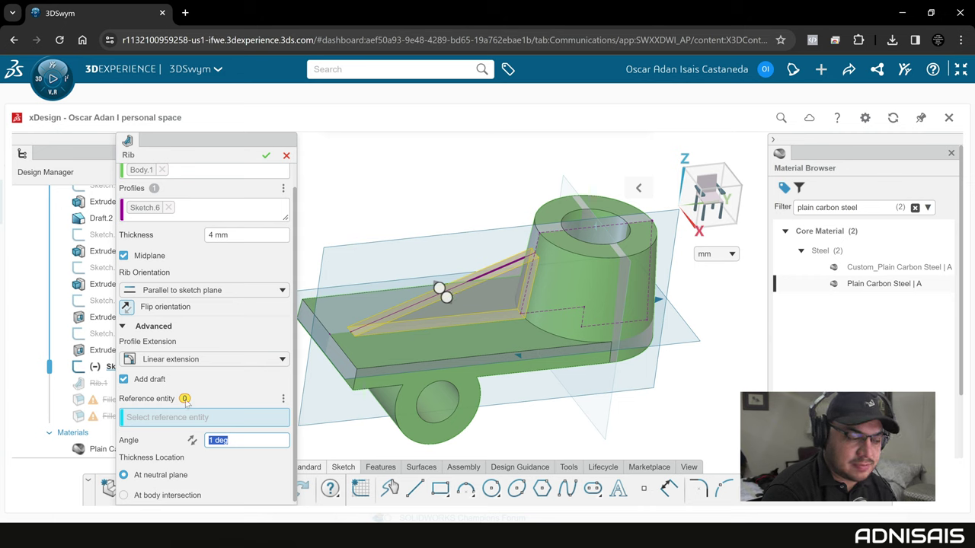
left_click(284, 402)
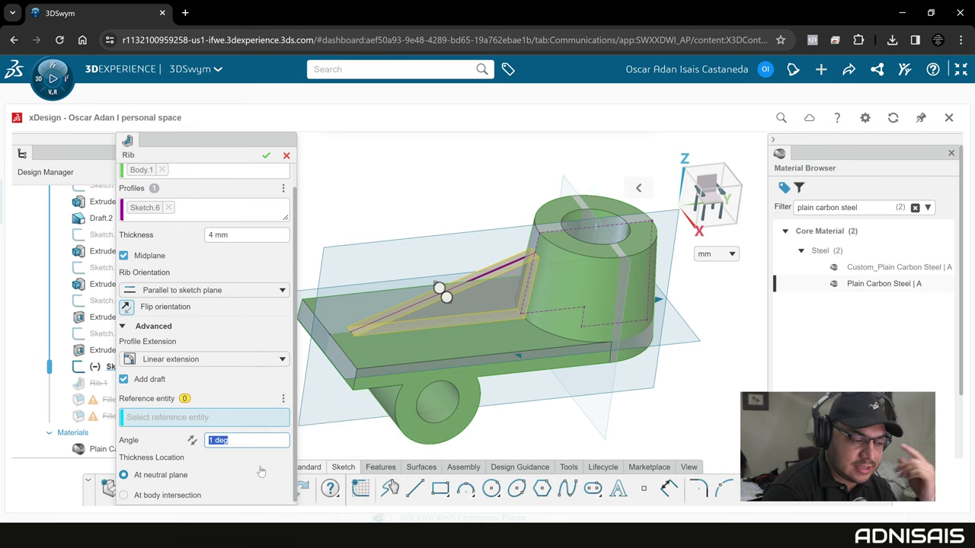
Step: Open the xDesign online help in a new browser tab
scroll(228, 449, "up", 1)
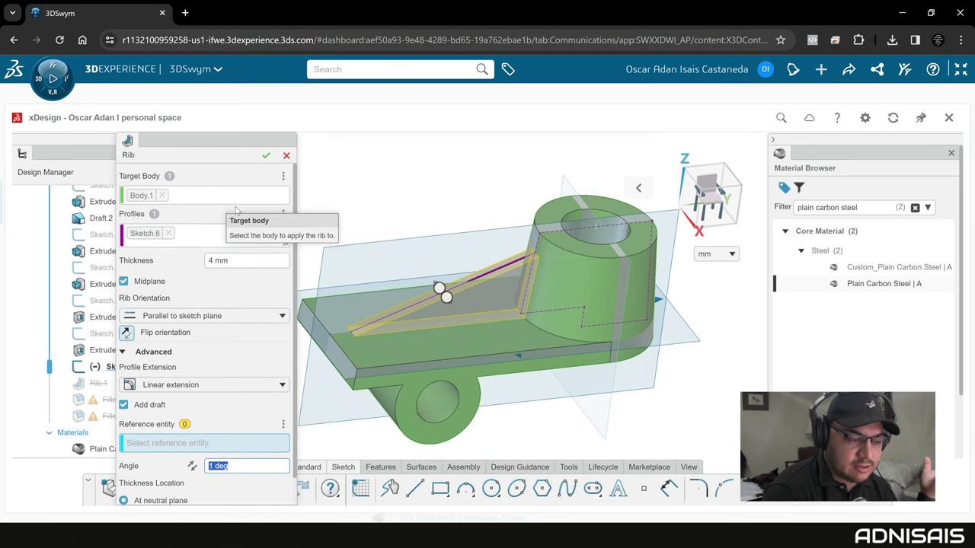
left_click(246, 152)
left_click(243, 465)
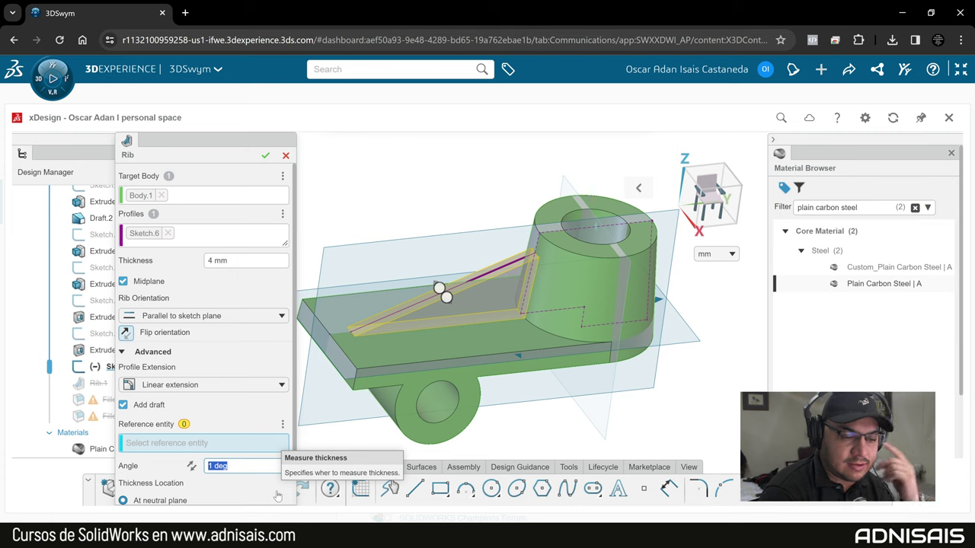
left_click(837, 120)
left_click(836, 121)
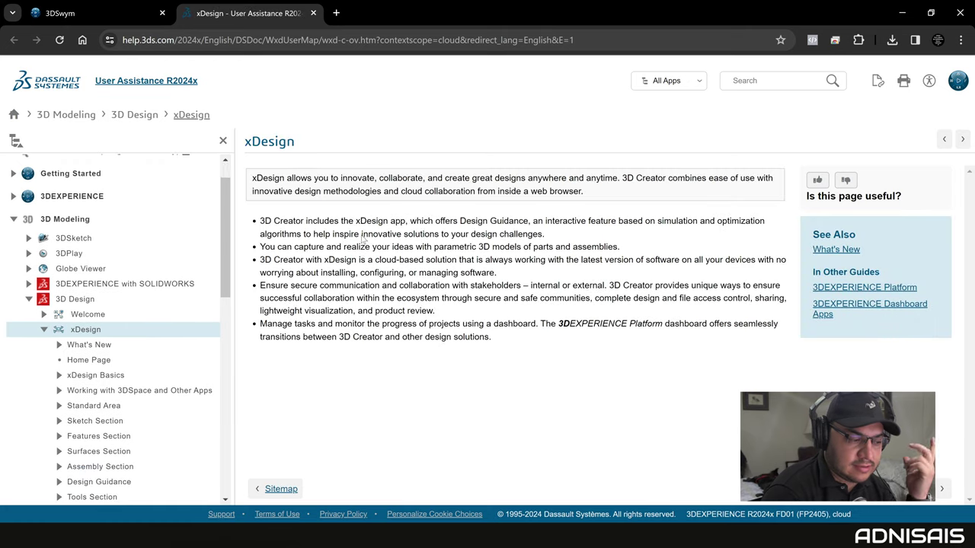
Step: Expand Features Section in the help tree and open the Rib topic
scroll(154, 336, "down", 1)
scroll(152, 331, "down", 3)
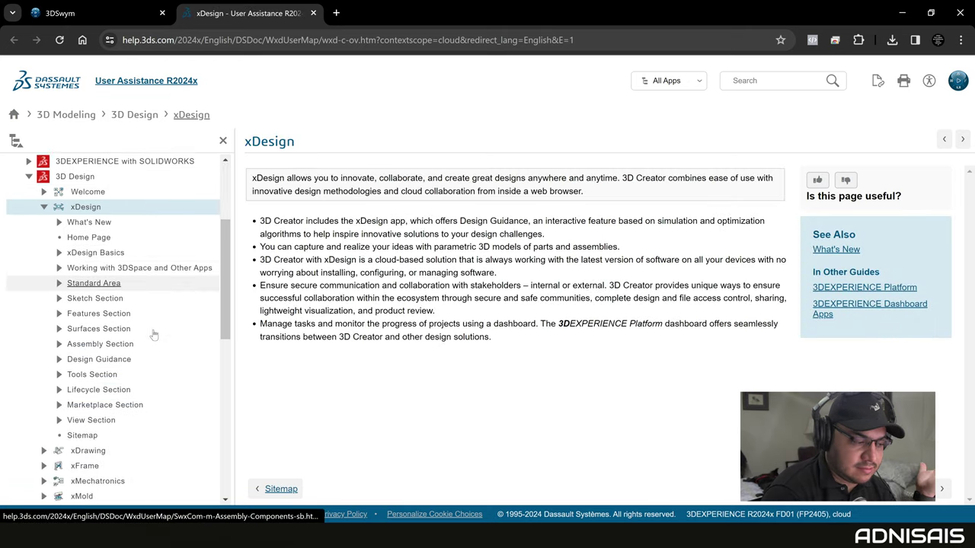
left_click(58, 311)
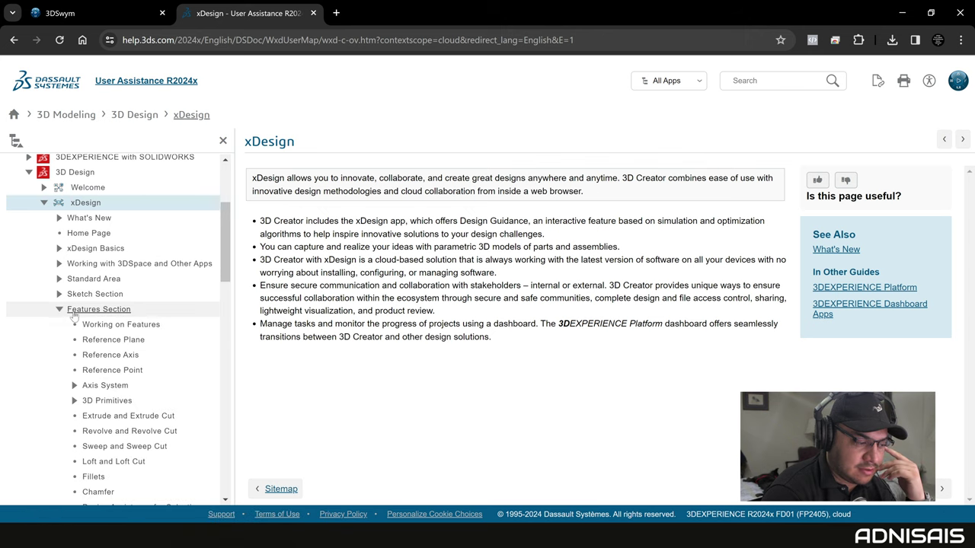
scroll(58, 323, "down", 2)
scroll(76, 318, "down", 2)
scroll(87, 307, "down", 1)
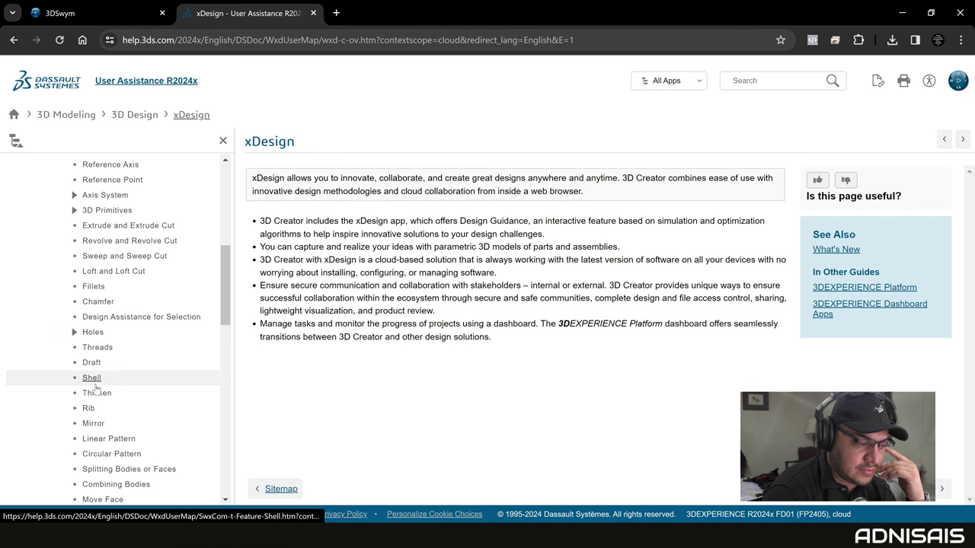
left_click(88, 408)
Step: Read through the Rib help page, then return to the xDesign modelling tab
scroll(504, 274, "down", 2)
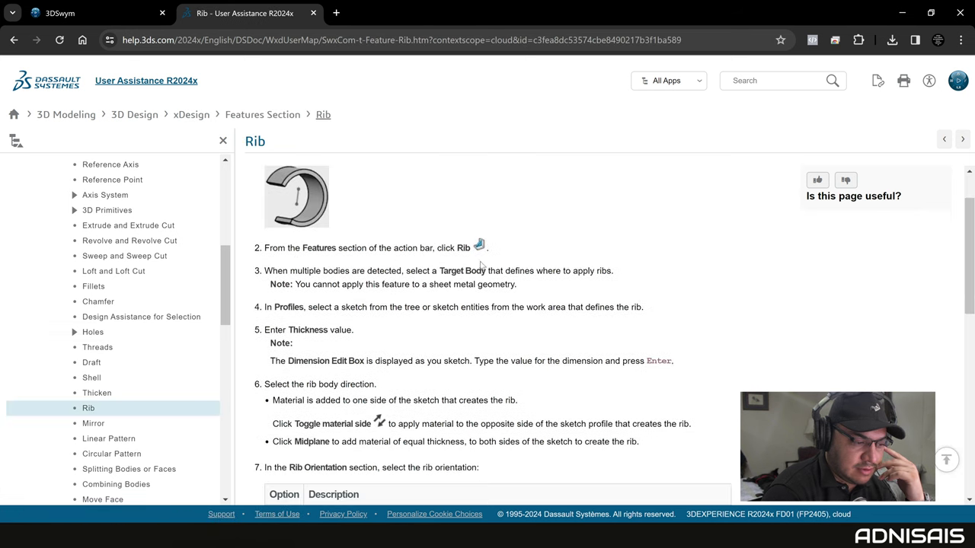
scroll(503, 273, "down", 1)
scroll(381, 251, "down", 2)
scroll(309, 230, "down", 1)
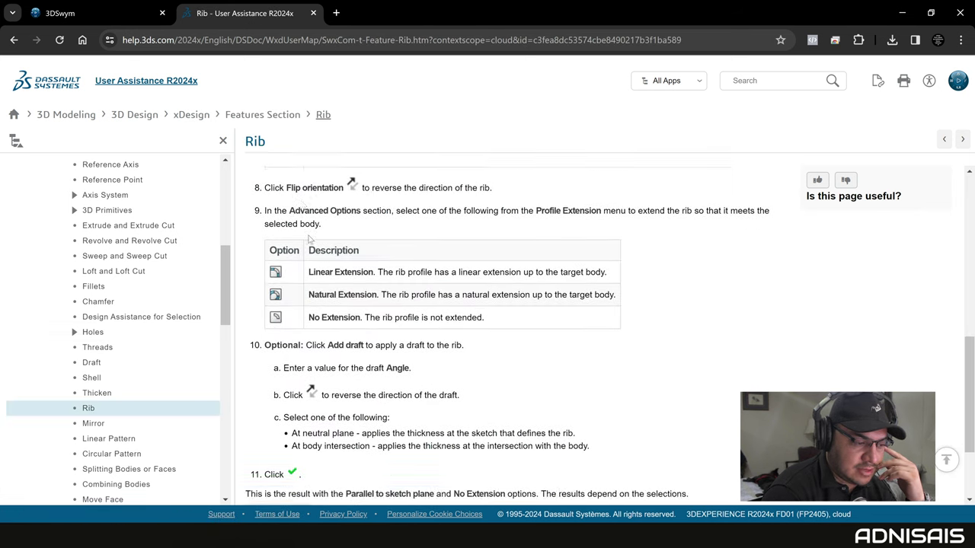
scroll(311, 232, "down", 2)
scroll(528, 367, "up", 1)
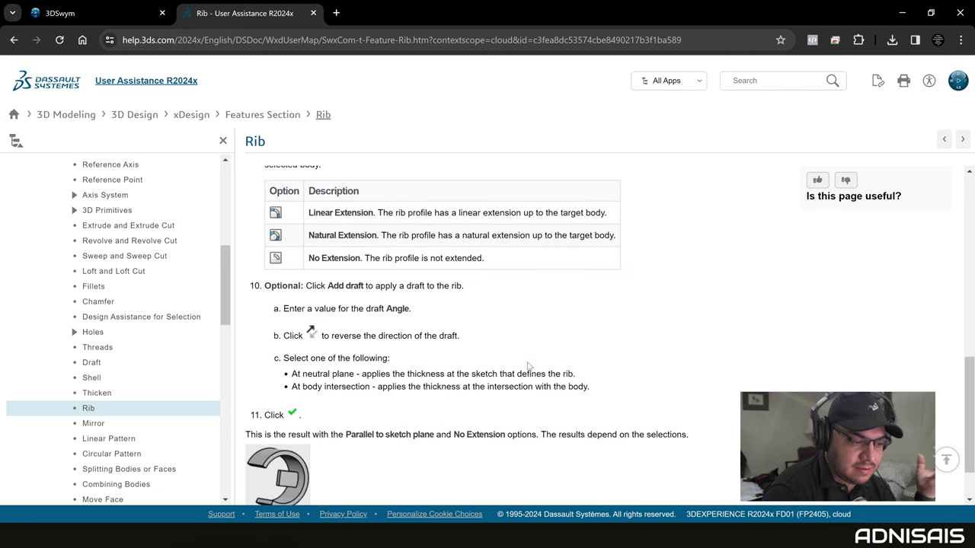
scroll(528, 367, "up", 1)
scroll(557, 362, "up", 1)
scroll(297, 348, "down", 1)
scroll(339, 358, "down", 2)
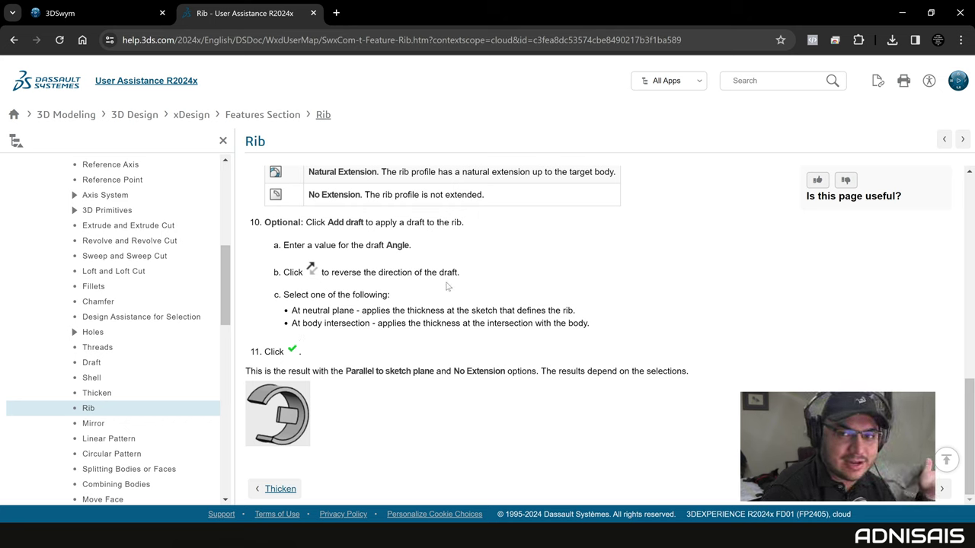
scroll(446, 287, "up", 1)
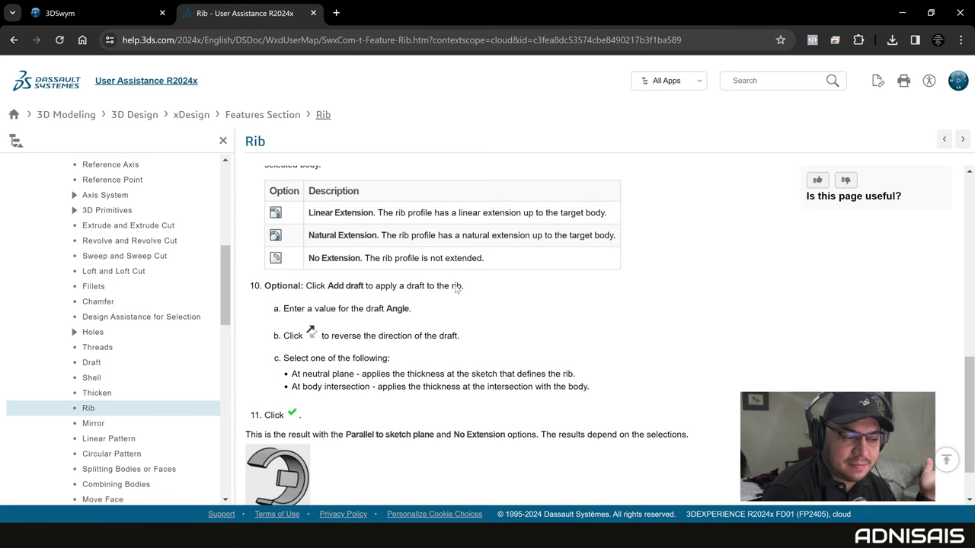
scroll(510, 292, "up", 2)
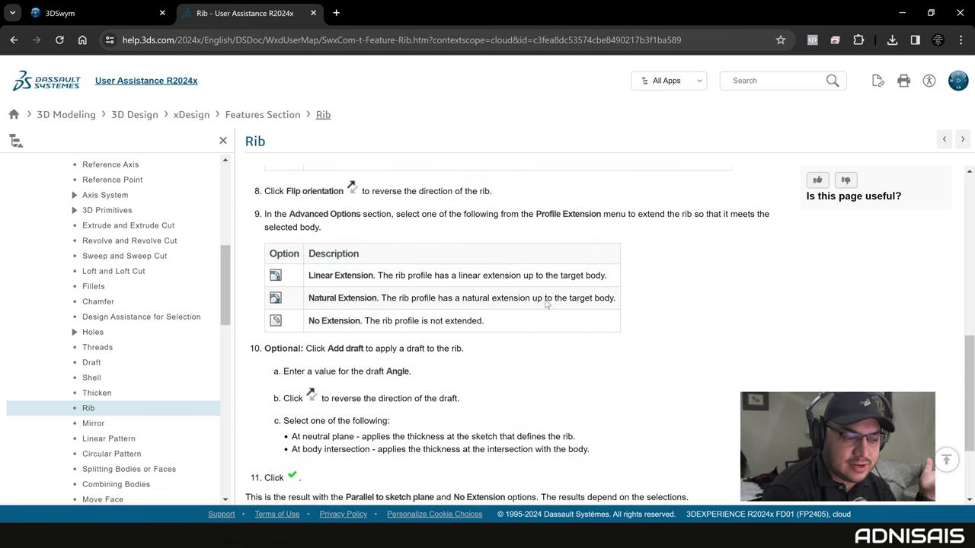
scroll(533, 301, "up", 1)
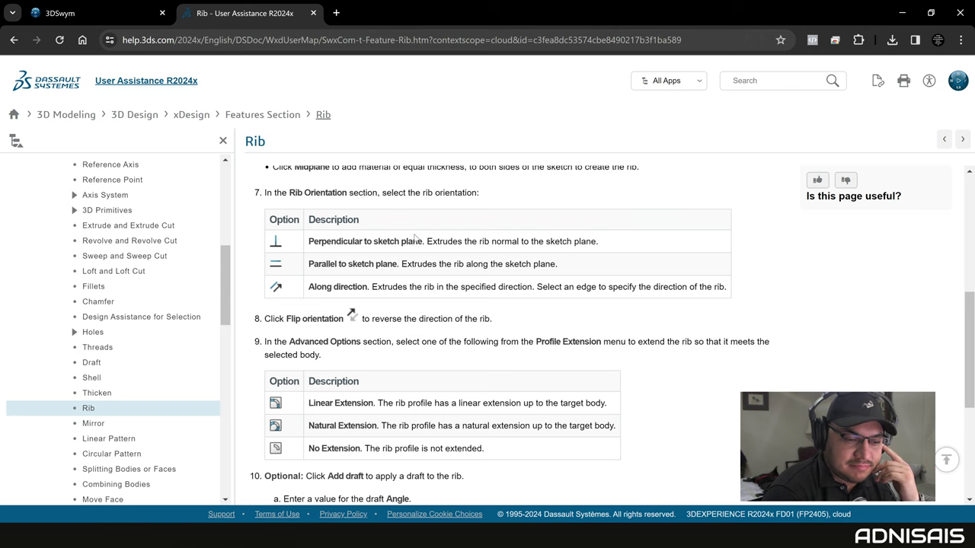
left_click(81, 17)
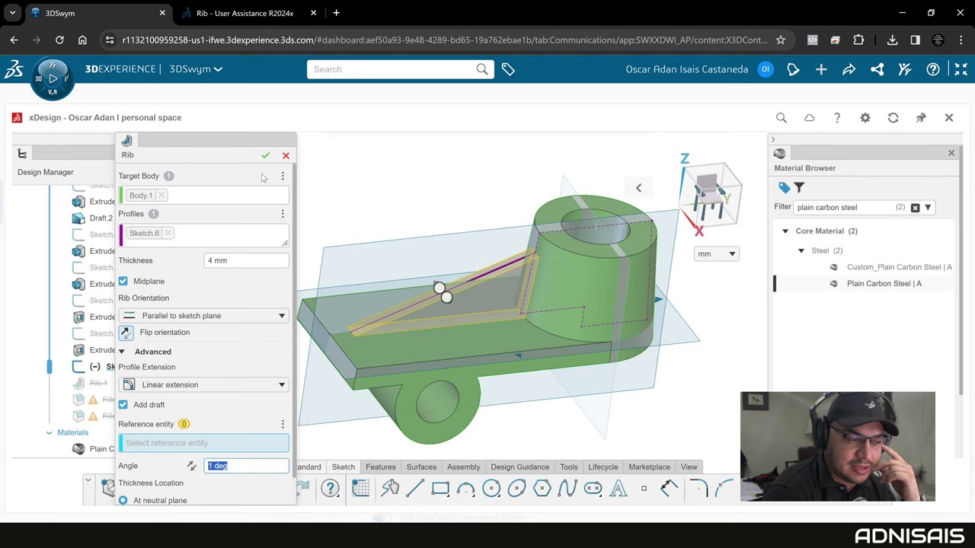
Step: Build Rib.1 without draft, then add Draft.3 tapering both rib side faces 5° from its top face
left_click(123, 406)
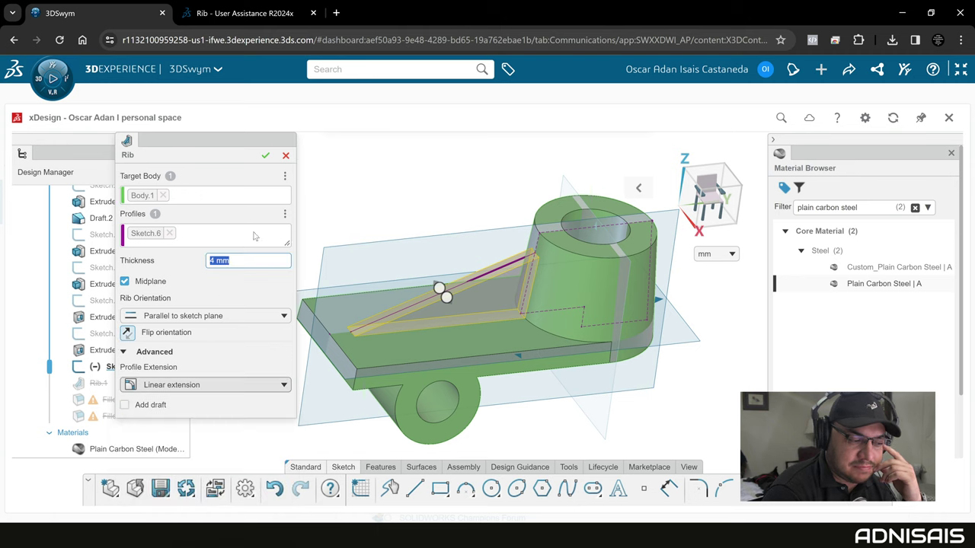
left_click(265, 156)
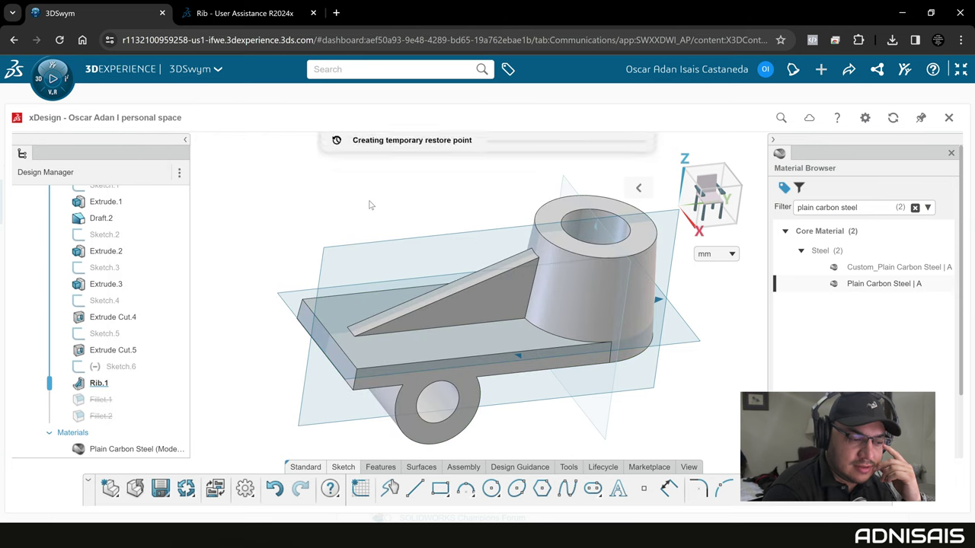
left_click(392, 470)
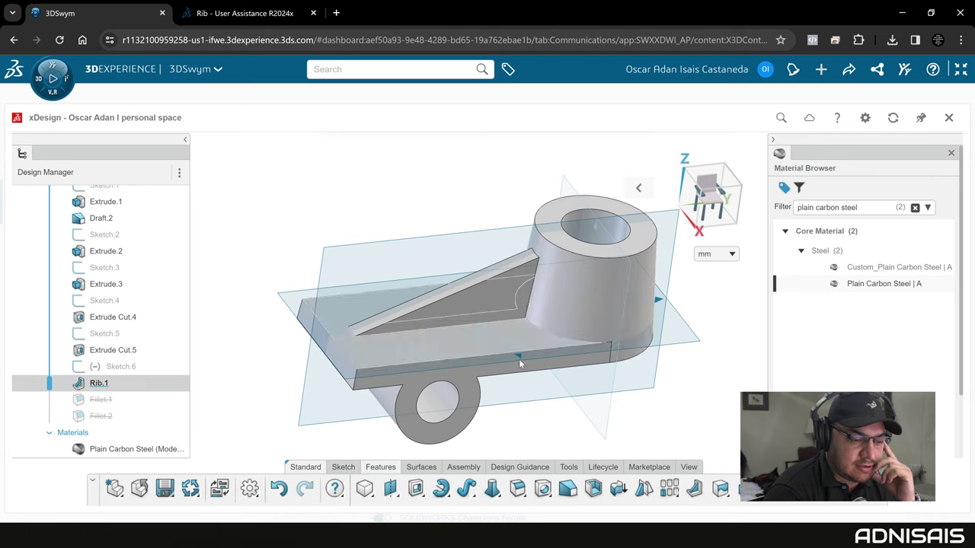
left_click(567, 488)
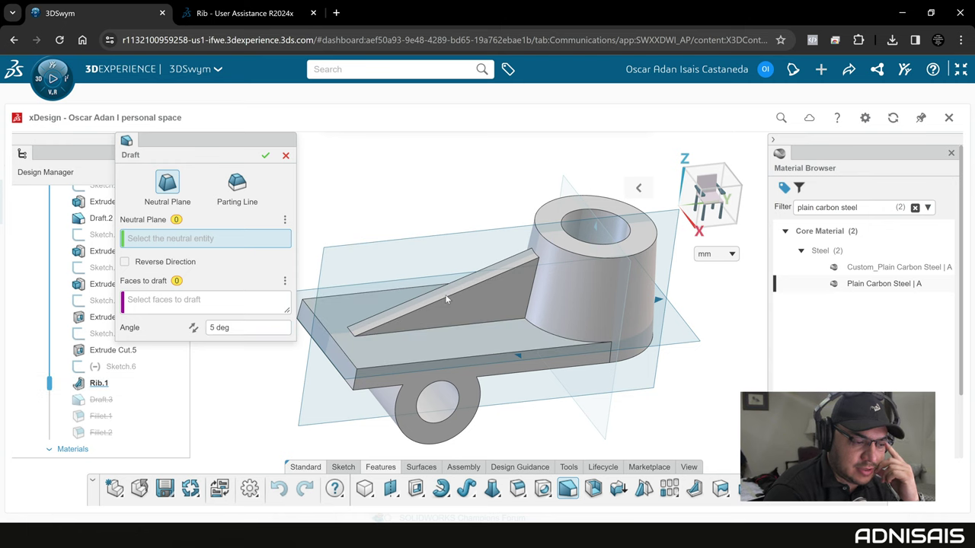
left_click(489, 278)
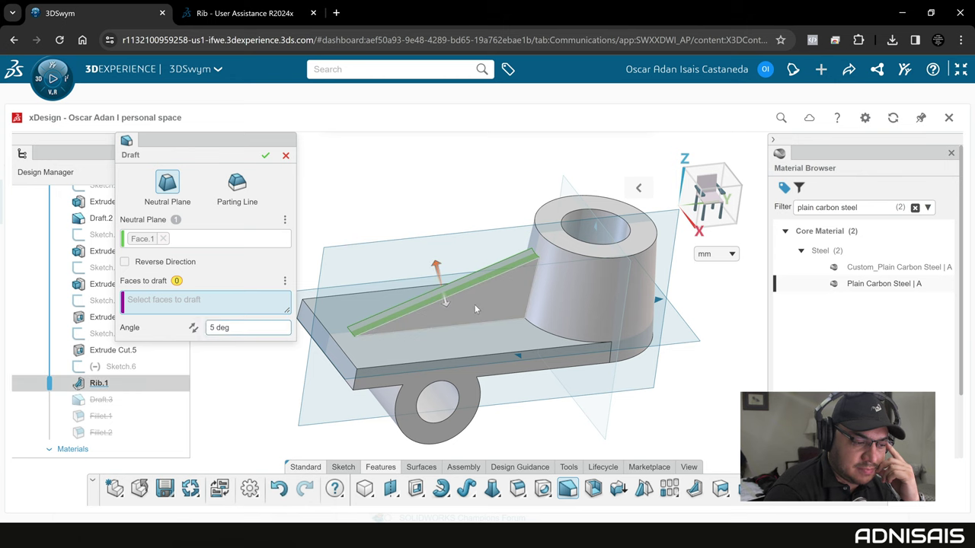
left_click(495, 273)
mouse_move(495, 273)
middle_mouse_down()
mouse_move(598, 321)
mouse_move(463, 303)
mouse_move(460, 288)
mouse_move(471, 281)
middle_mouse_up()
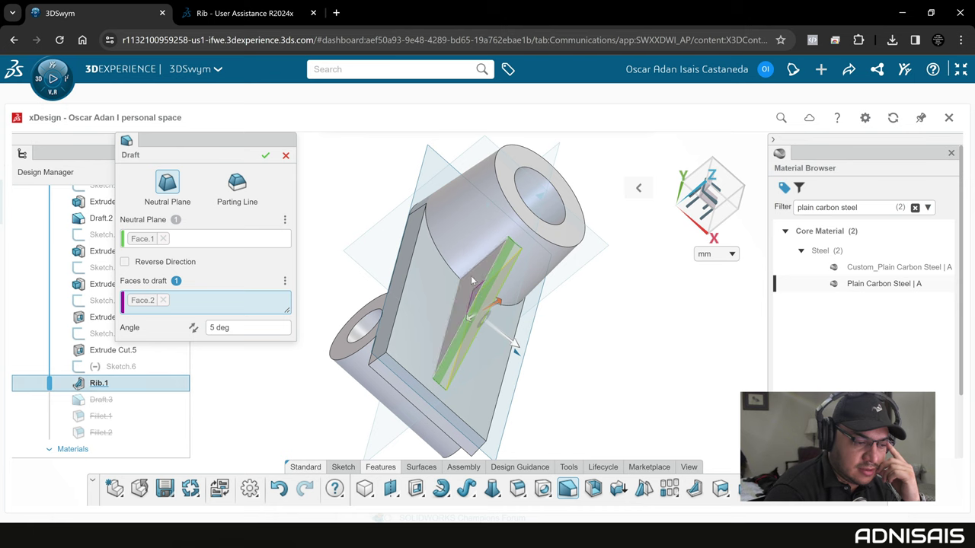
left_click(499, 333)
mouse_move(499, 334)
middle_mouse_down()
mouse_move(464, 332)
mouse_move(449, 313)
middle_mouse_up()
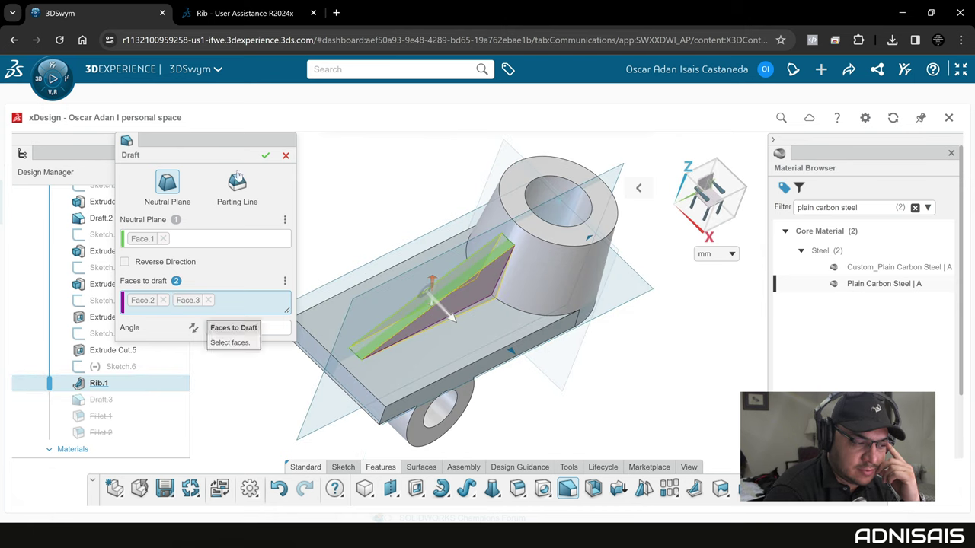
left_click(266, 156)
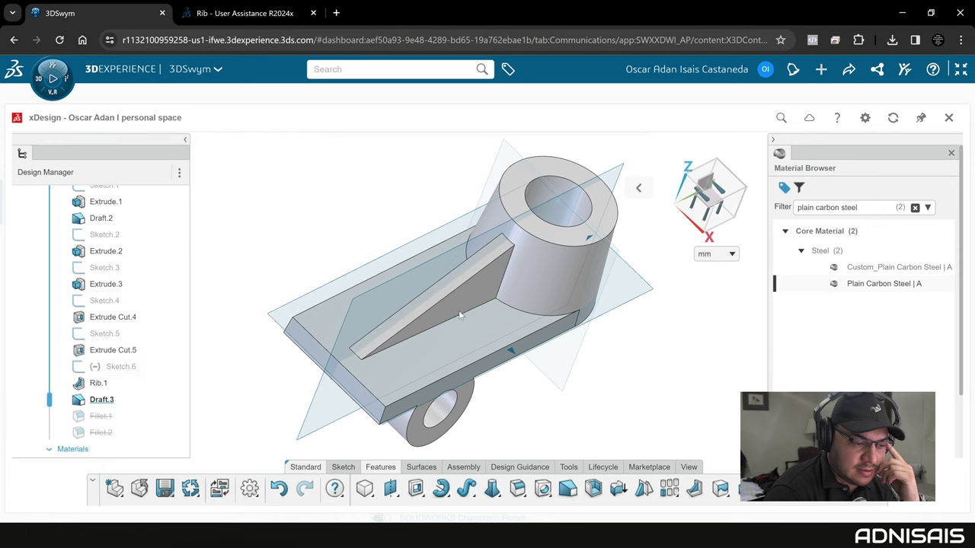
mouse_move(490, 328)
middle_mouse_down()
mouse_move(522, 352)
mouse_move(495, 309)
middle_mouse_up()
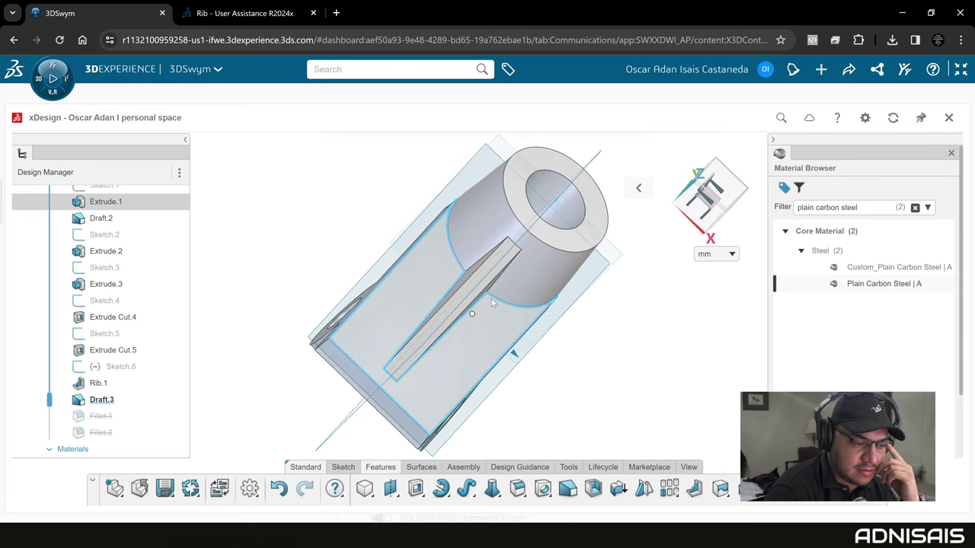
Step: Roll the history forward past Fillet.1 and Fillet.2 and inspect the rounded edges
middle_click_drag(496, 310, 131, 391)
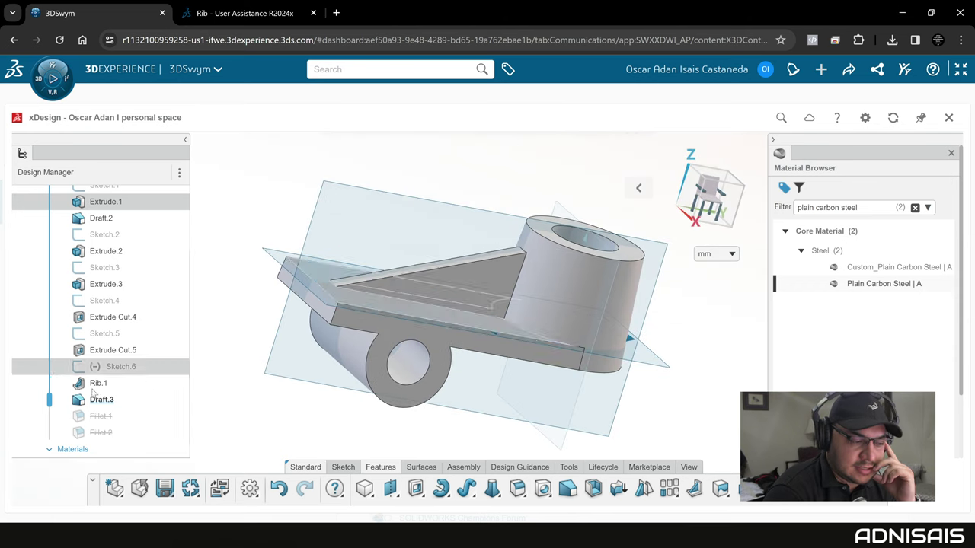
left_click_drag(49, 399, 49, 415)
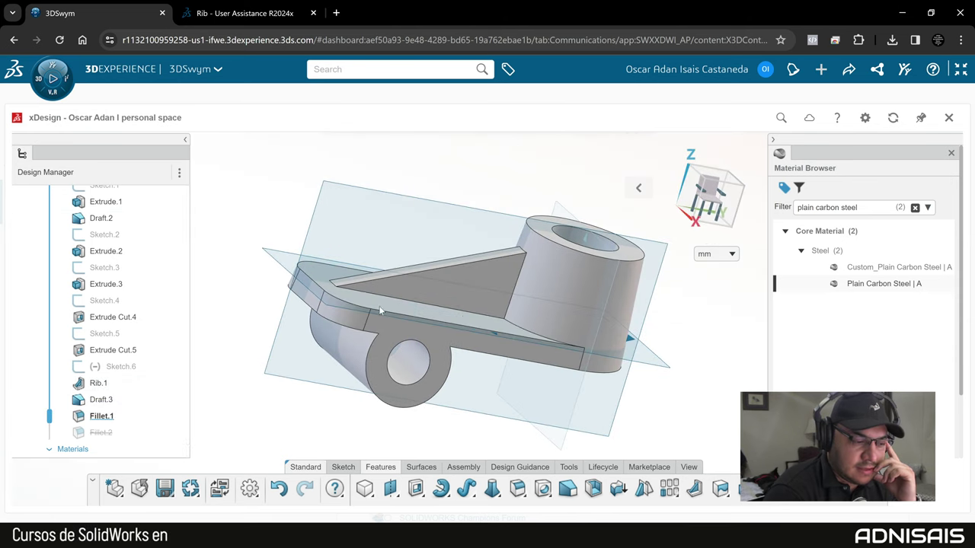
middle_click_drag(376, 311, 442, 312)
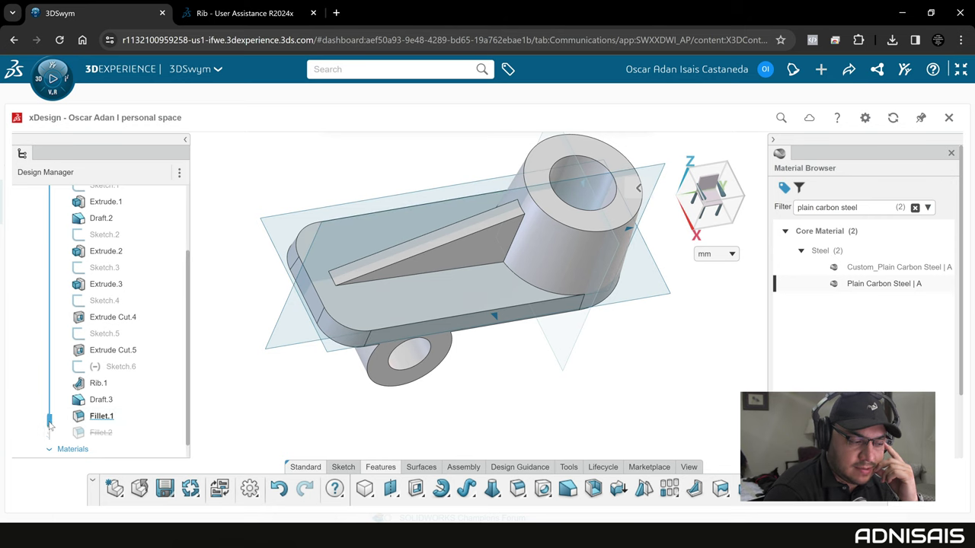
left_click_drag(49, 433, 49, 442)
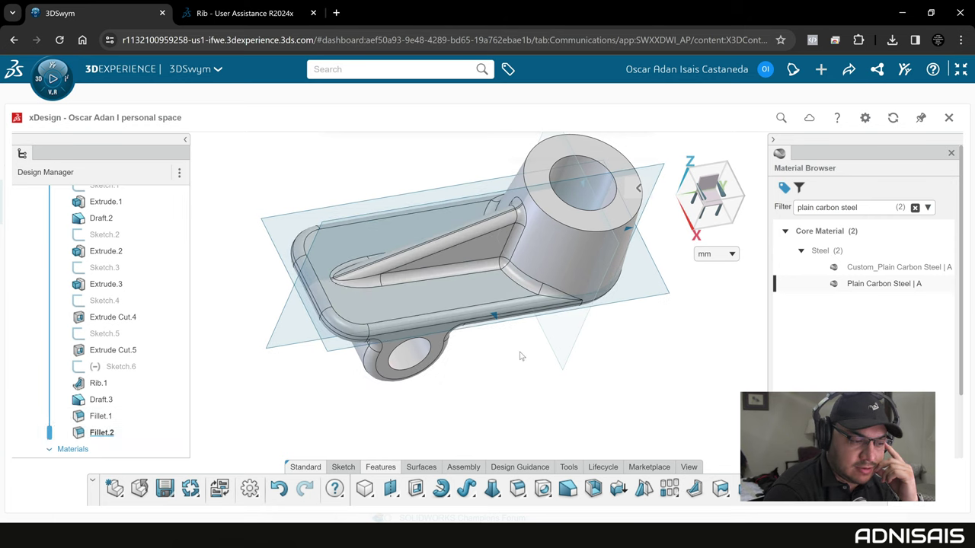
mouse_move(510, 365)
middle_mouse_down()
mouse_move(545, 321)
mouse_move(560, 271)
mouse_move(597, 266)
mouse_move(681, 355)
mouse_move(642, 337)
mouse_move(555, 330)
mouse_move(487, 344)
mouse_move(523, 273)
middle_mouse_up()
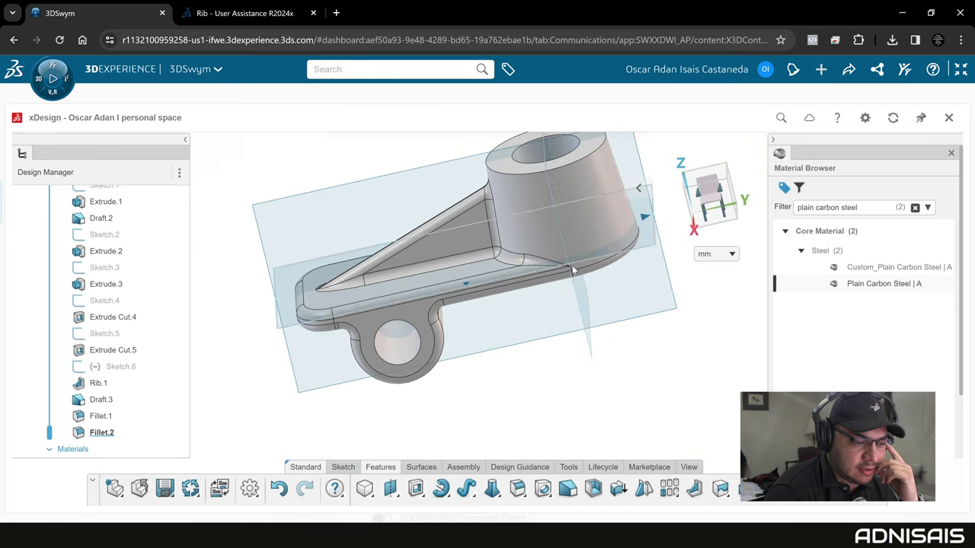
scroll(523, 273, "up", 3)
scroll(516, 264, "up", 2)
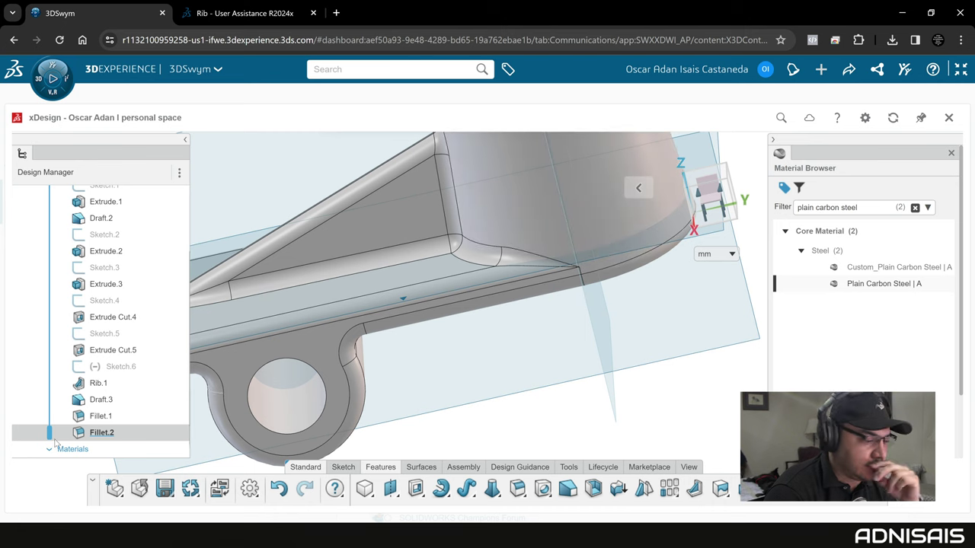
left_click(101, 432)
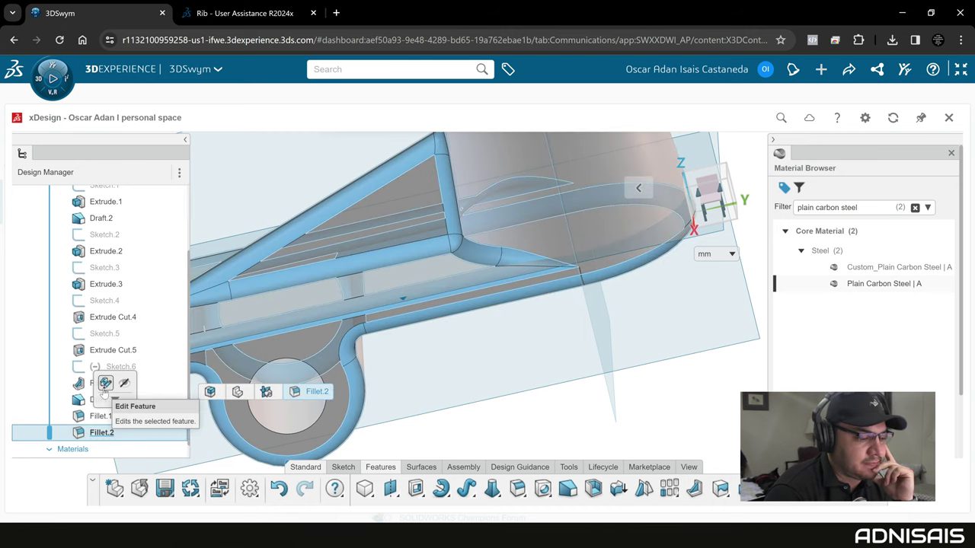
Step: Edit Fillet.2 to remove Face.1 from its selection
left_click(105, 383)
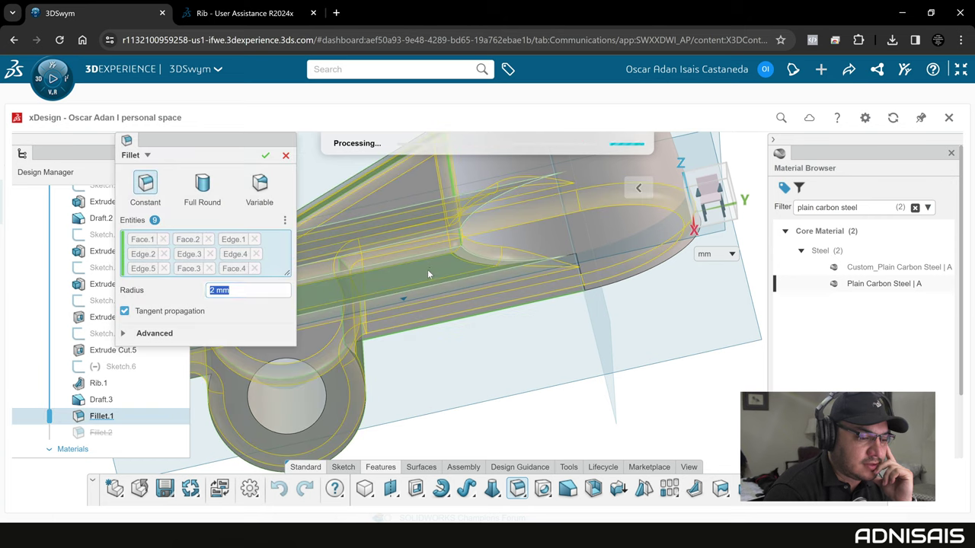
left_click(429, 269)
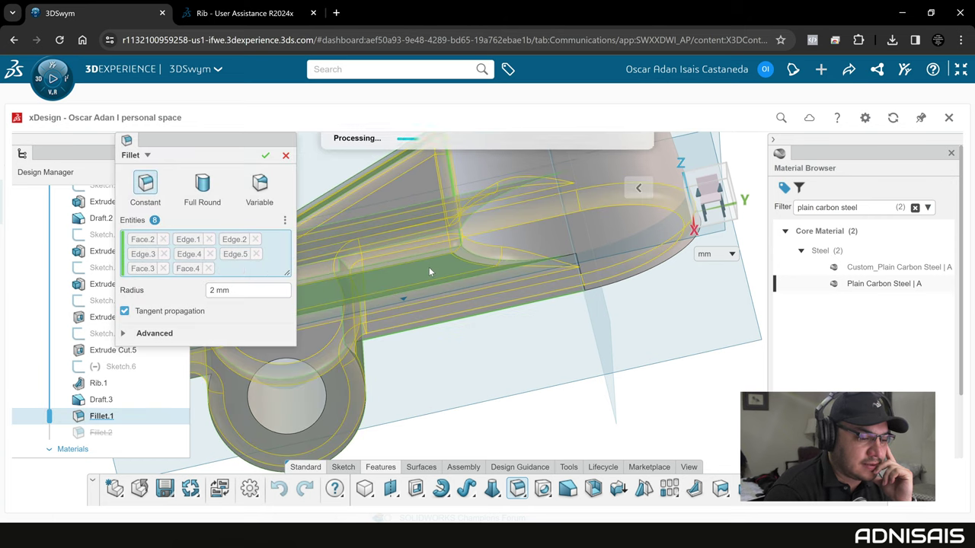
left_click(265, 157)
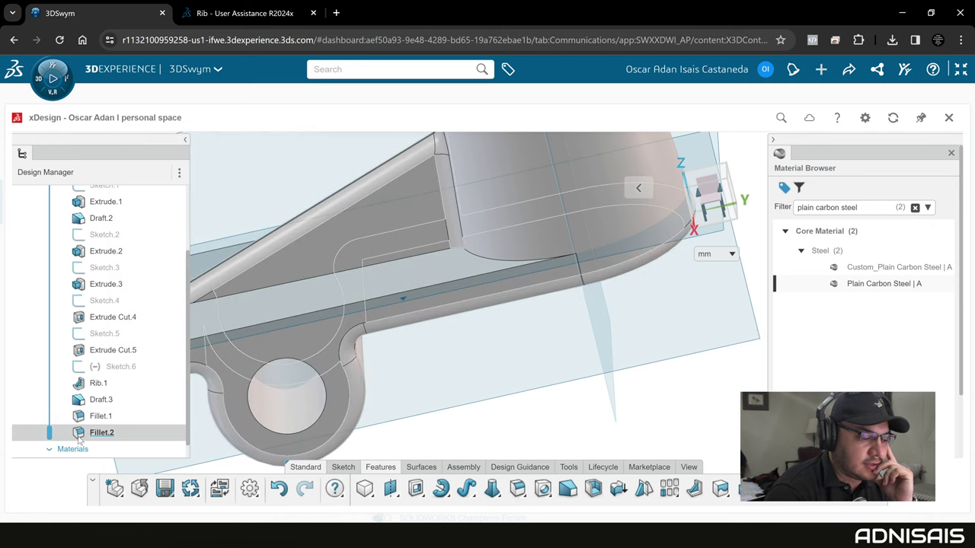
Step: Reopen Fillet.2 and add two more edges to its selection
left_click(101, 432)
left_click(109, 386)
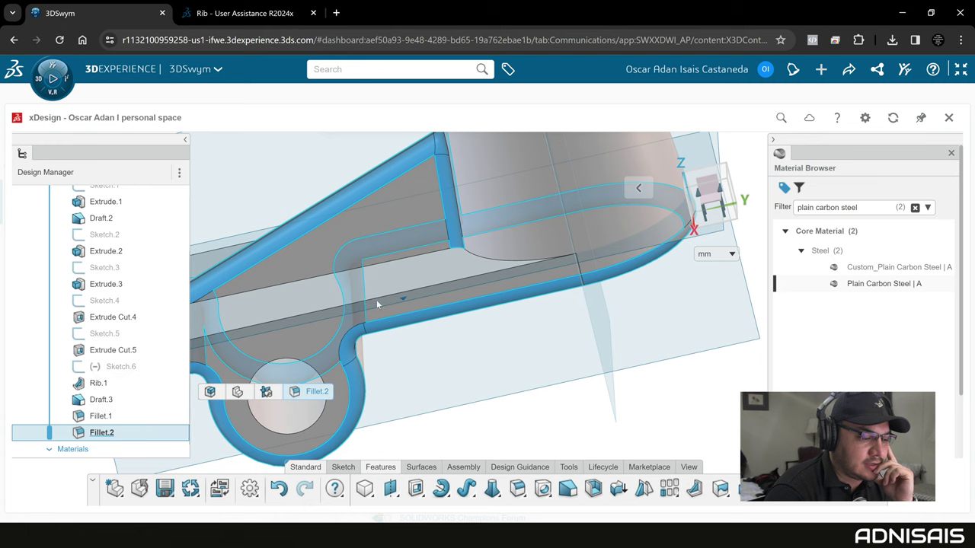
left_click(473, 254)
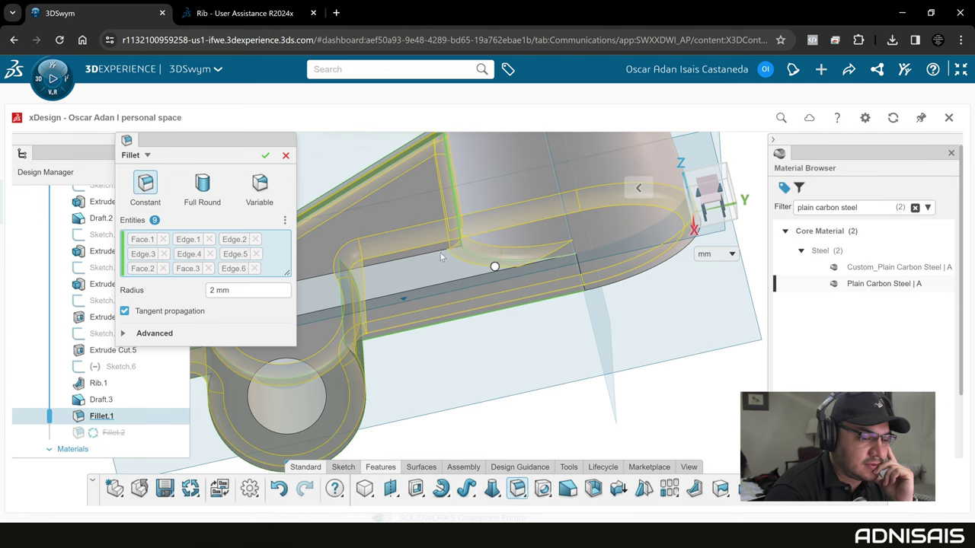
left_click(400, 284)
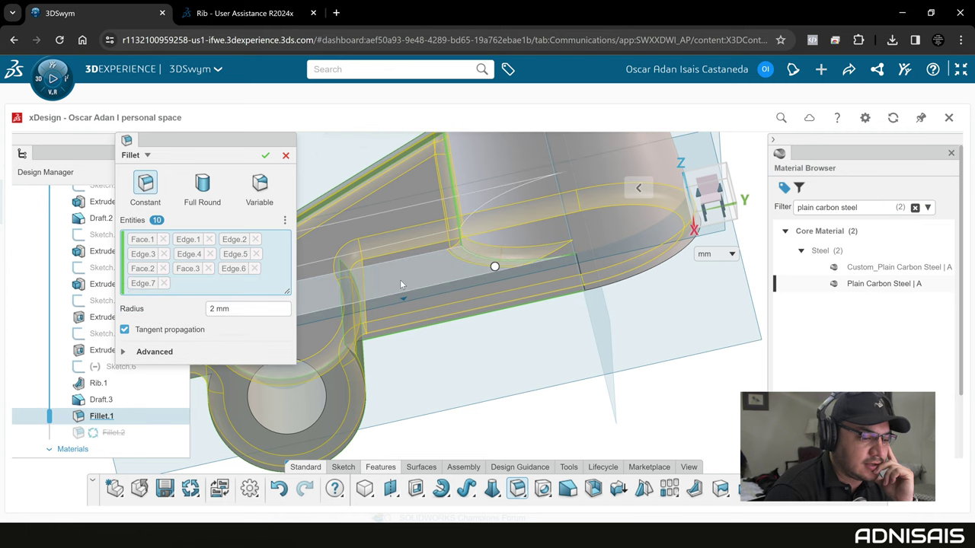
middle_click_drag(391, 272, 320, 307)
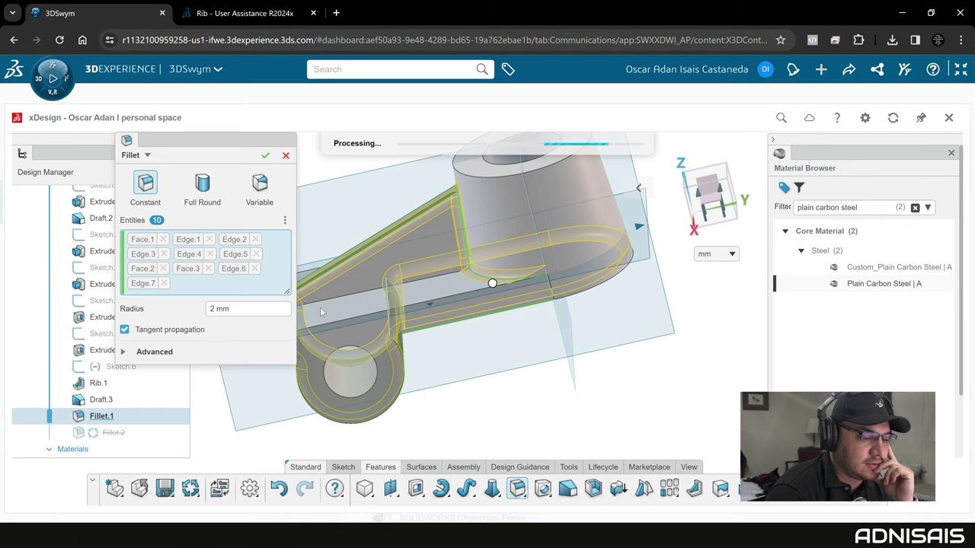
mouse_move(450, 272)
middle_mouse_down()
mouse_move(587, 287)
mouse_move(400, 265)
mouse_move(487, 263)
middle_mouse_up()
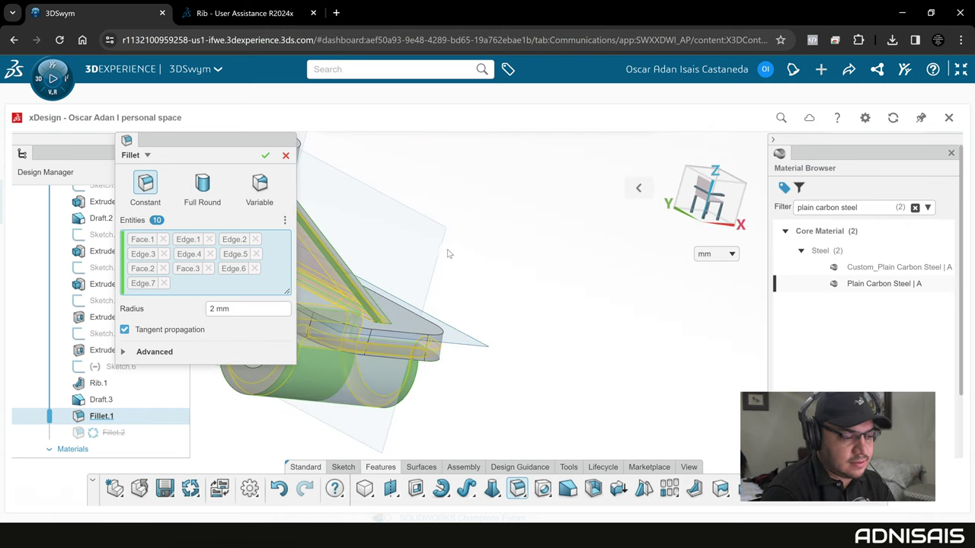
middle_click_drag(577, 261, 365, 263)
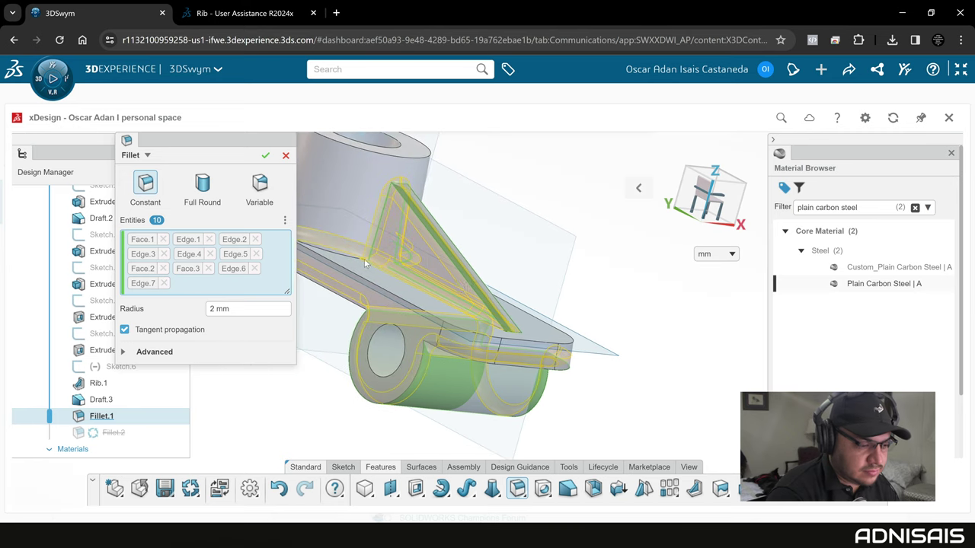
Step: Add two edges along the rib and confirm Fillet.2 at 2 mm radius
left_click(370, 265)
middle_click_drag(369, 267, 378, 263)
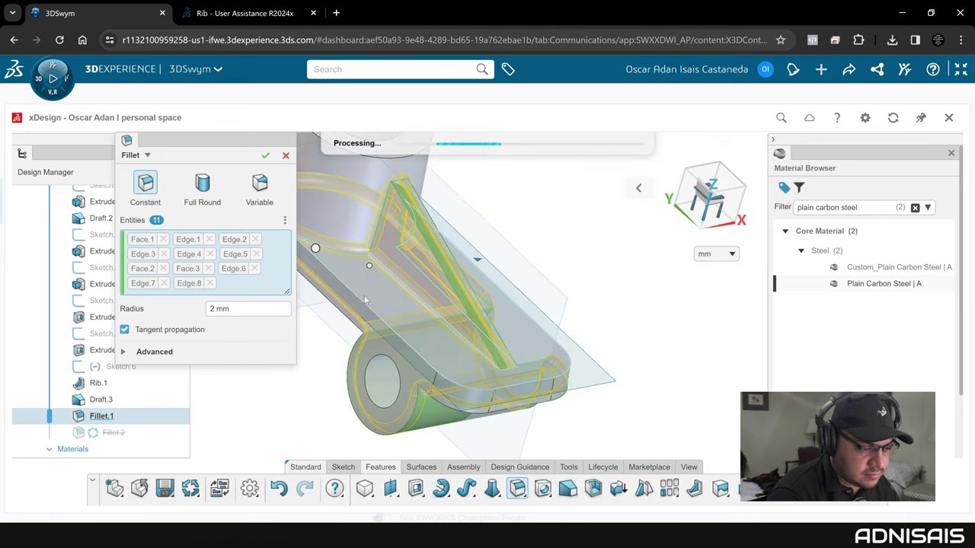
mouse_move(457, 342)
middle_mouse_down()
mouse_move(459, 350)
mouse_move(415, 297)
middle_mouse_up()
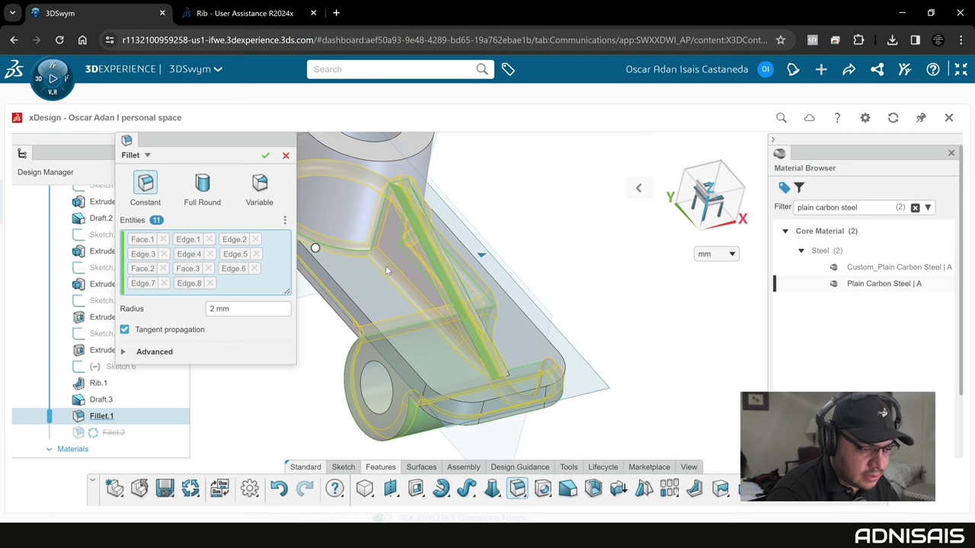
left_click(387, 270)
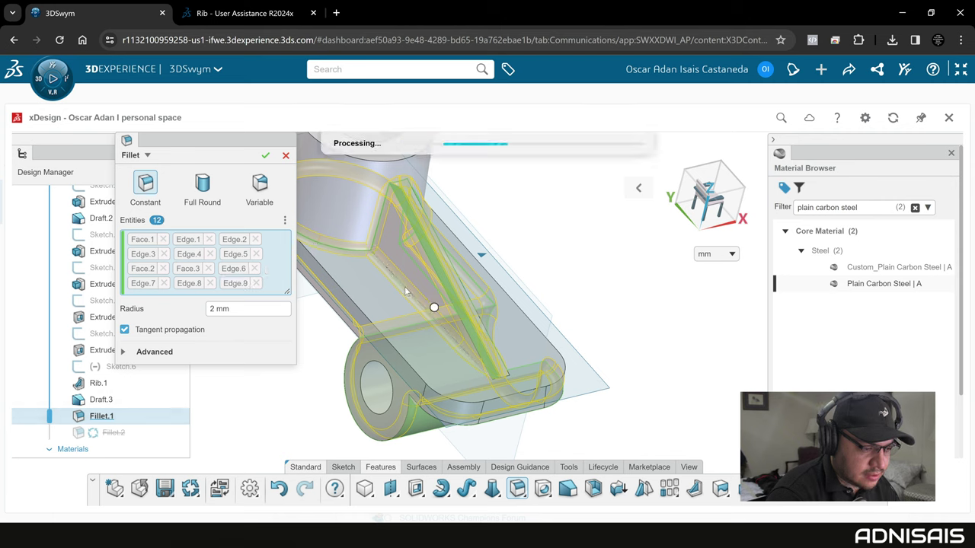
mouse_move(492, 374)
middle_mouse_down()
mouse_move(276, 249)
mouse_move(263, 160)
middle_mouse_up()
left_click(265, 155)
mouse_move(595, 308)
middle_mouse_down()
mouse_move(588, 213)
mouse_move(531, 316)
mouse_move(463, 283)
mouse_move(454, 267)
middle_mouse_up()
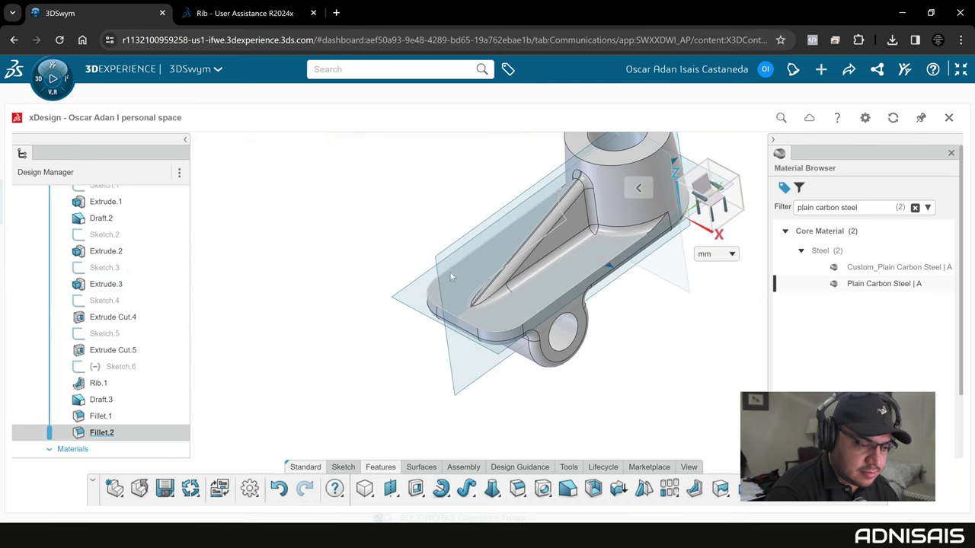
mouse_move(517, 488)
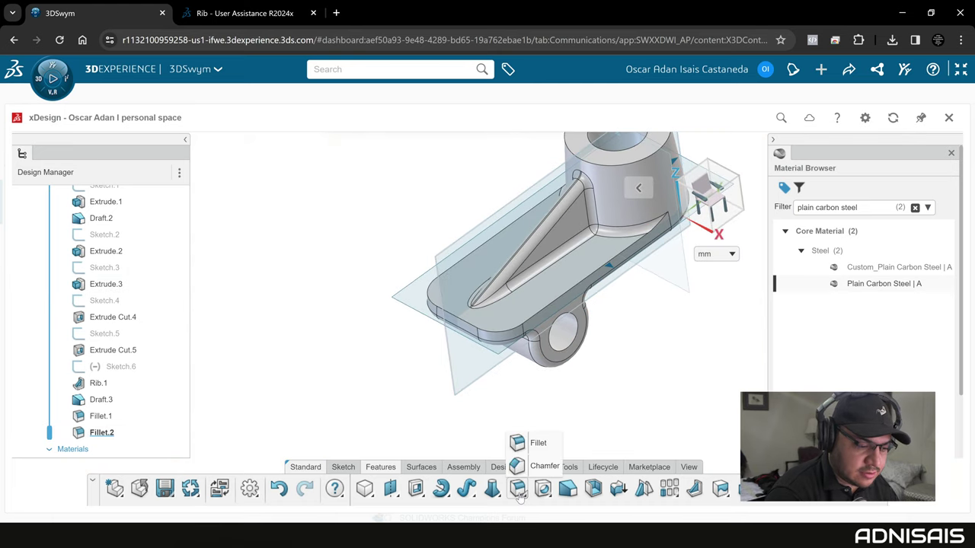
left_click(535, 444)
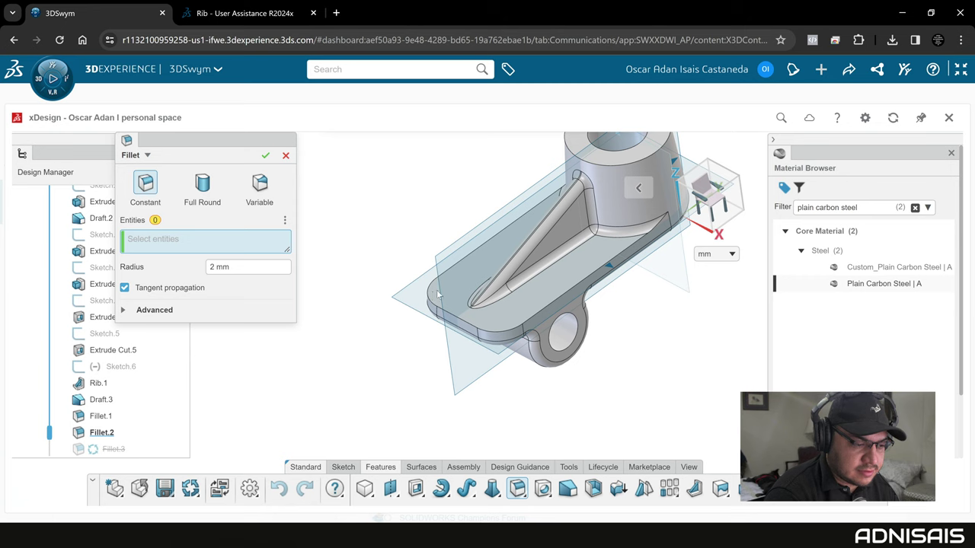
Step: Fillet the plate's top face with a constant 2 mm radius as Fillet.3
left_click(523, 305)
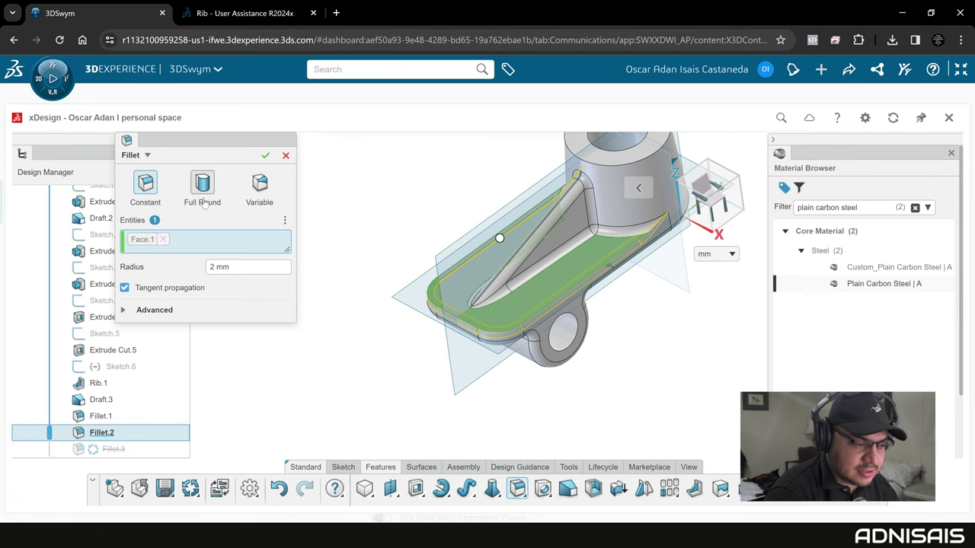
left_click(265, 155)
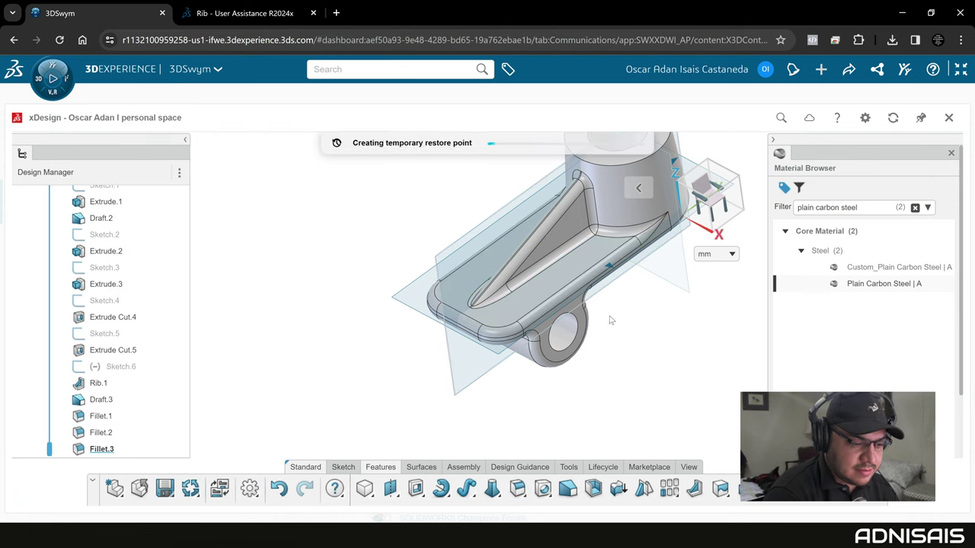
middle_click_drag(539, 316, 594, 252)
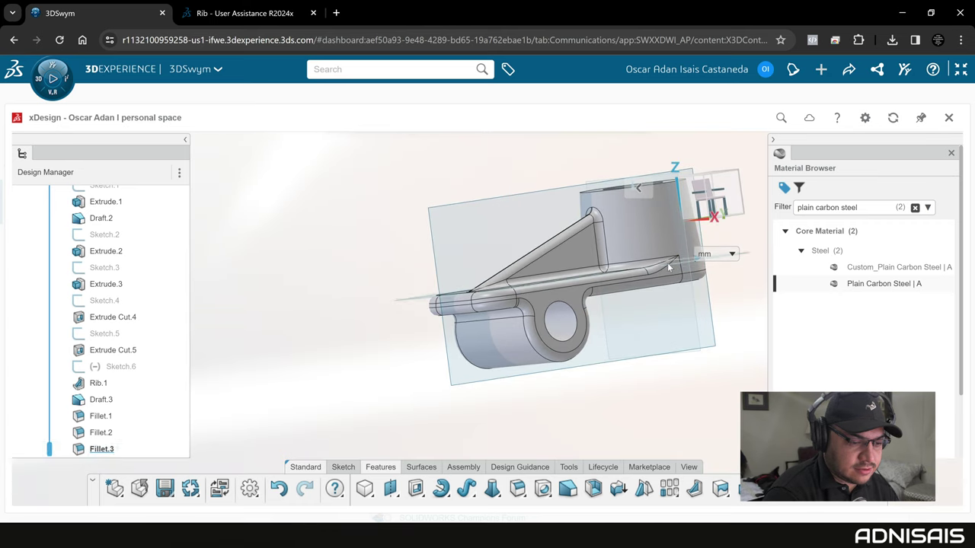
mouse_move(621, 274)
middle_mouse_down()
mouse_move(594, 309)
mouse_move(636, 336)
middle_mouse_up()
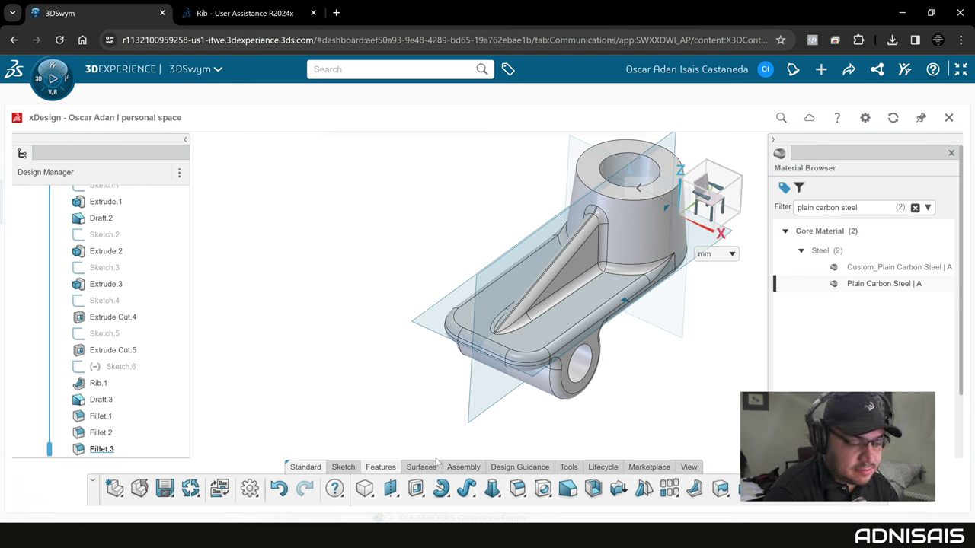
left_click(568, 467)
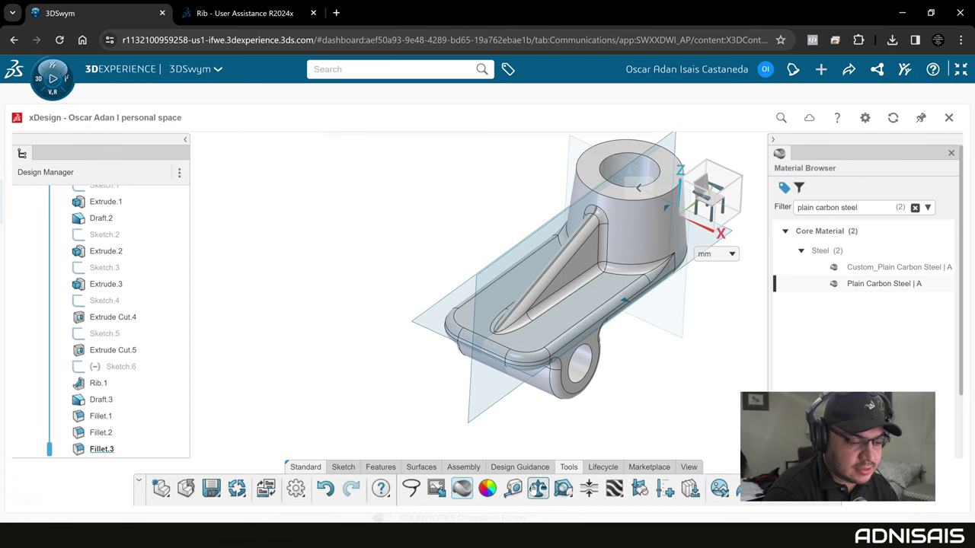
Step: Show Weight Properties for Body.1: Plain Carbon Steel, 25849.09 mm3, 201.623 g
left_click(538, 488)
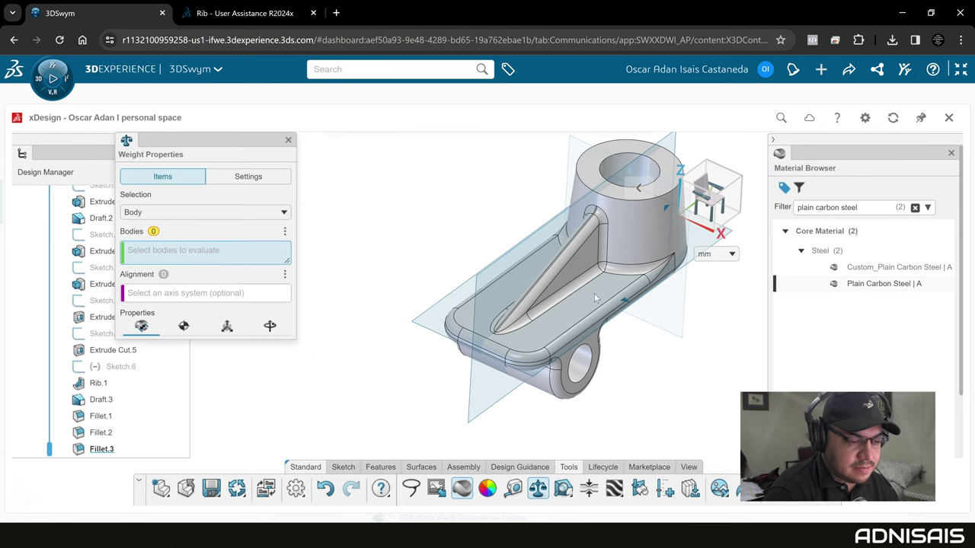
left_click(541, 317)
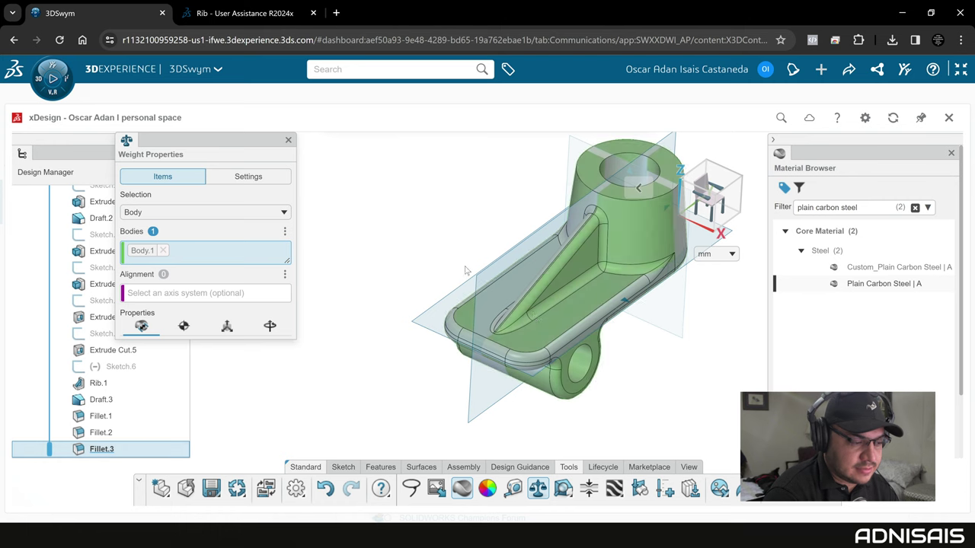